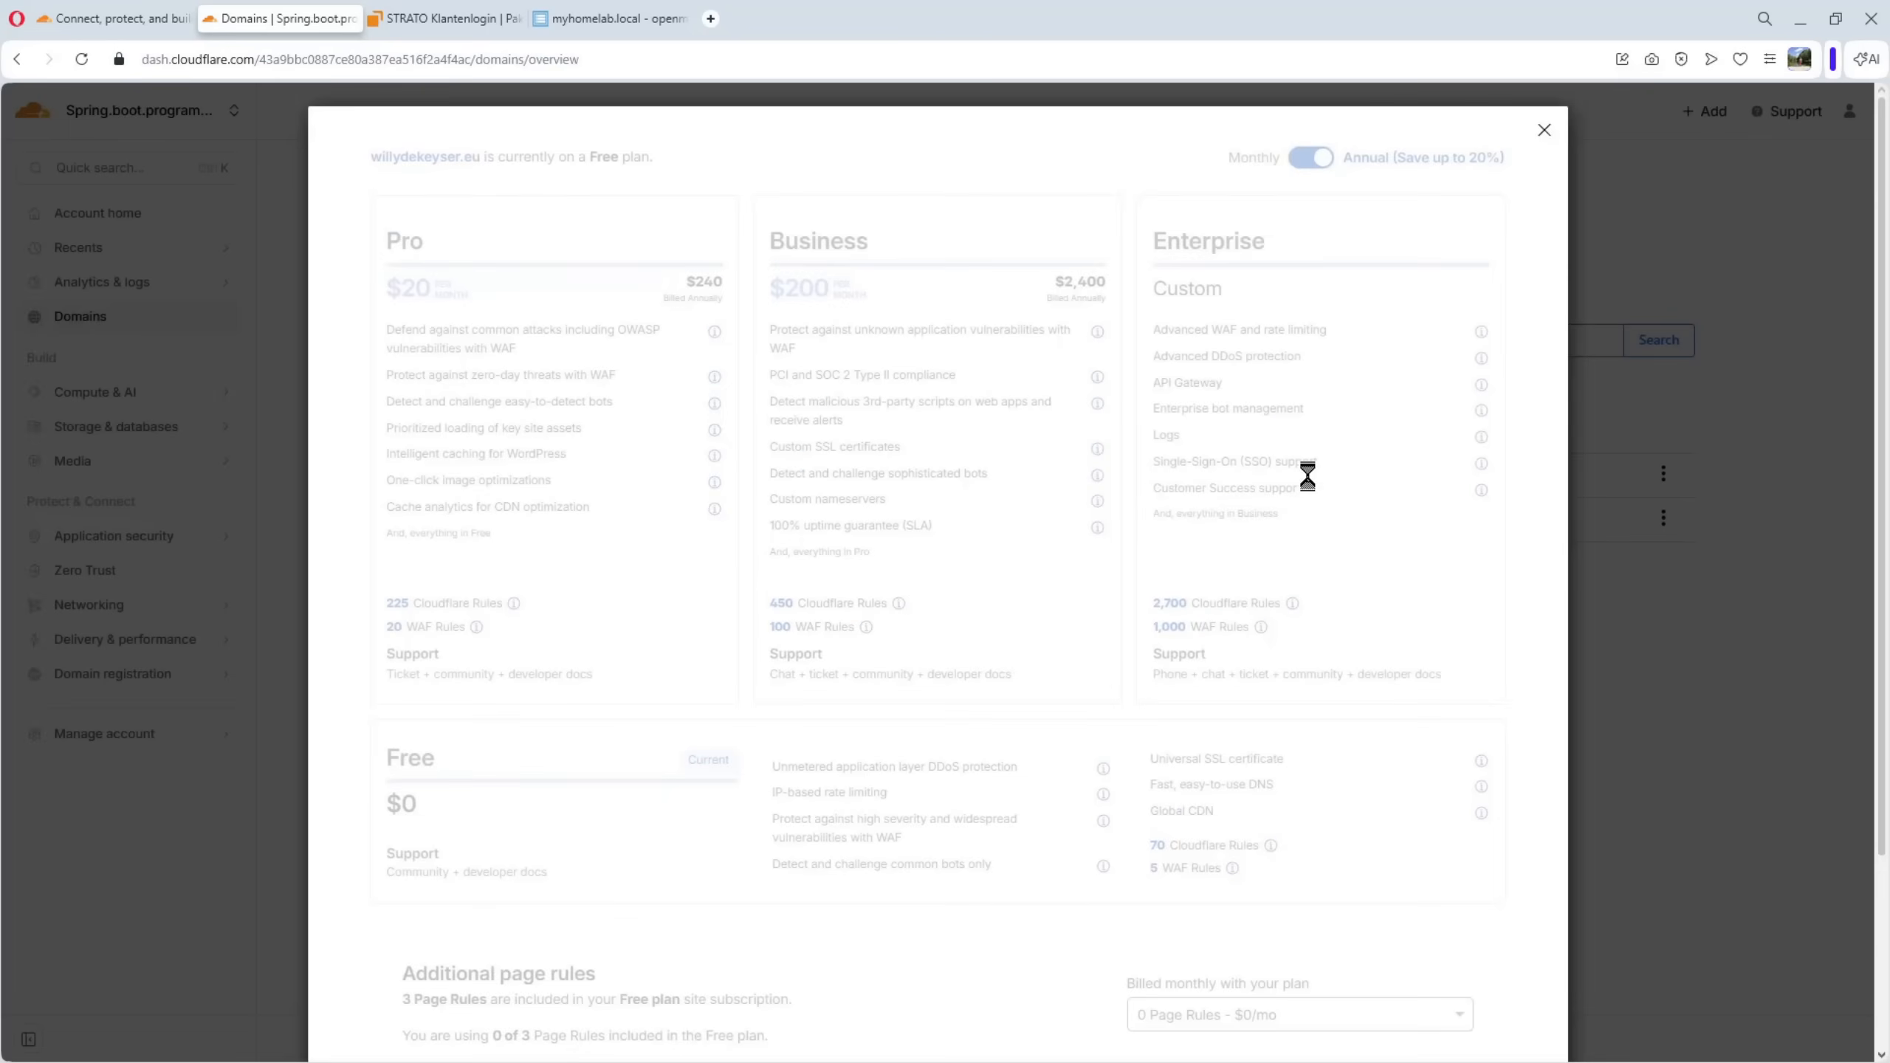
Close the plan overview without changes and review the DNS records and Cloudflare nameservers of willyhomelab.eu
{"action": "scroll", "coordinate": [1136, 480], "scroll_direction": "down", "scroll_amount": 3}
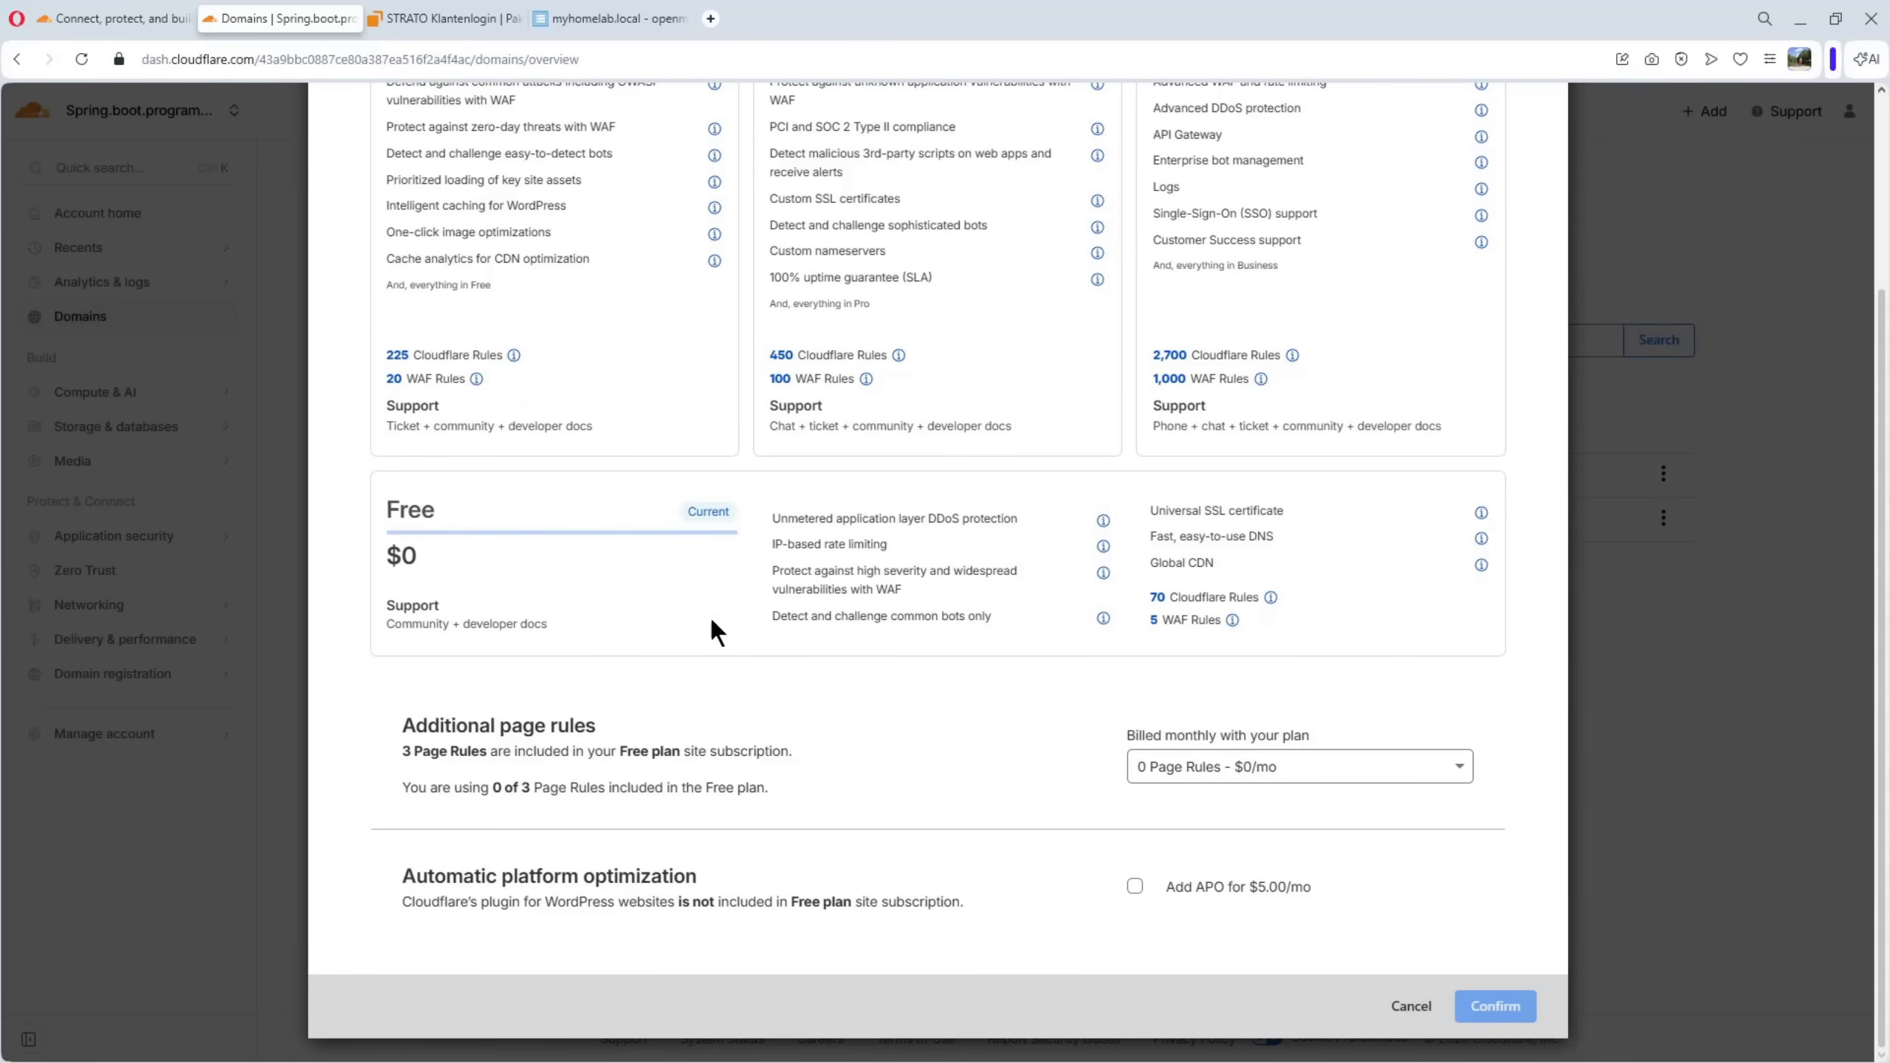
{"action": "left_click", "coordinate": [1408, 1006]}
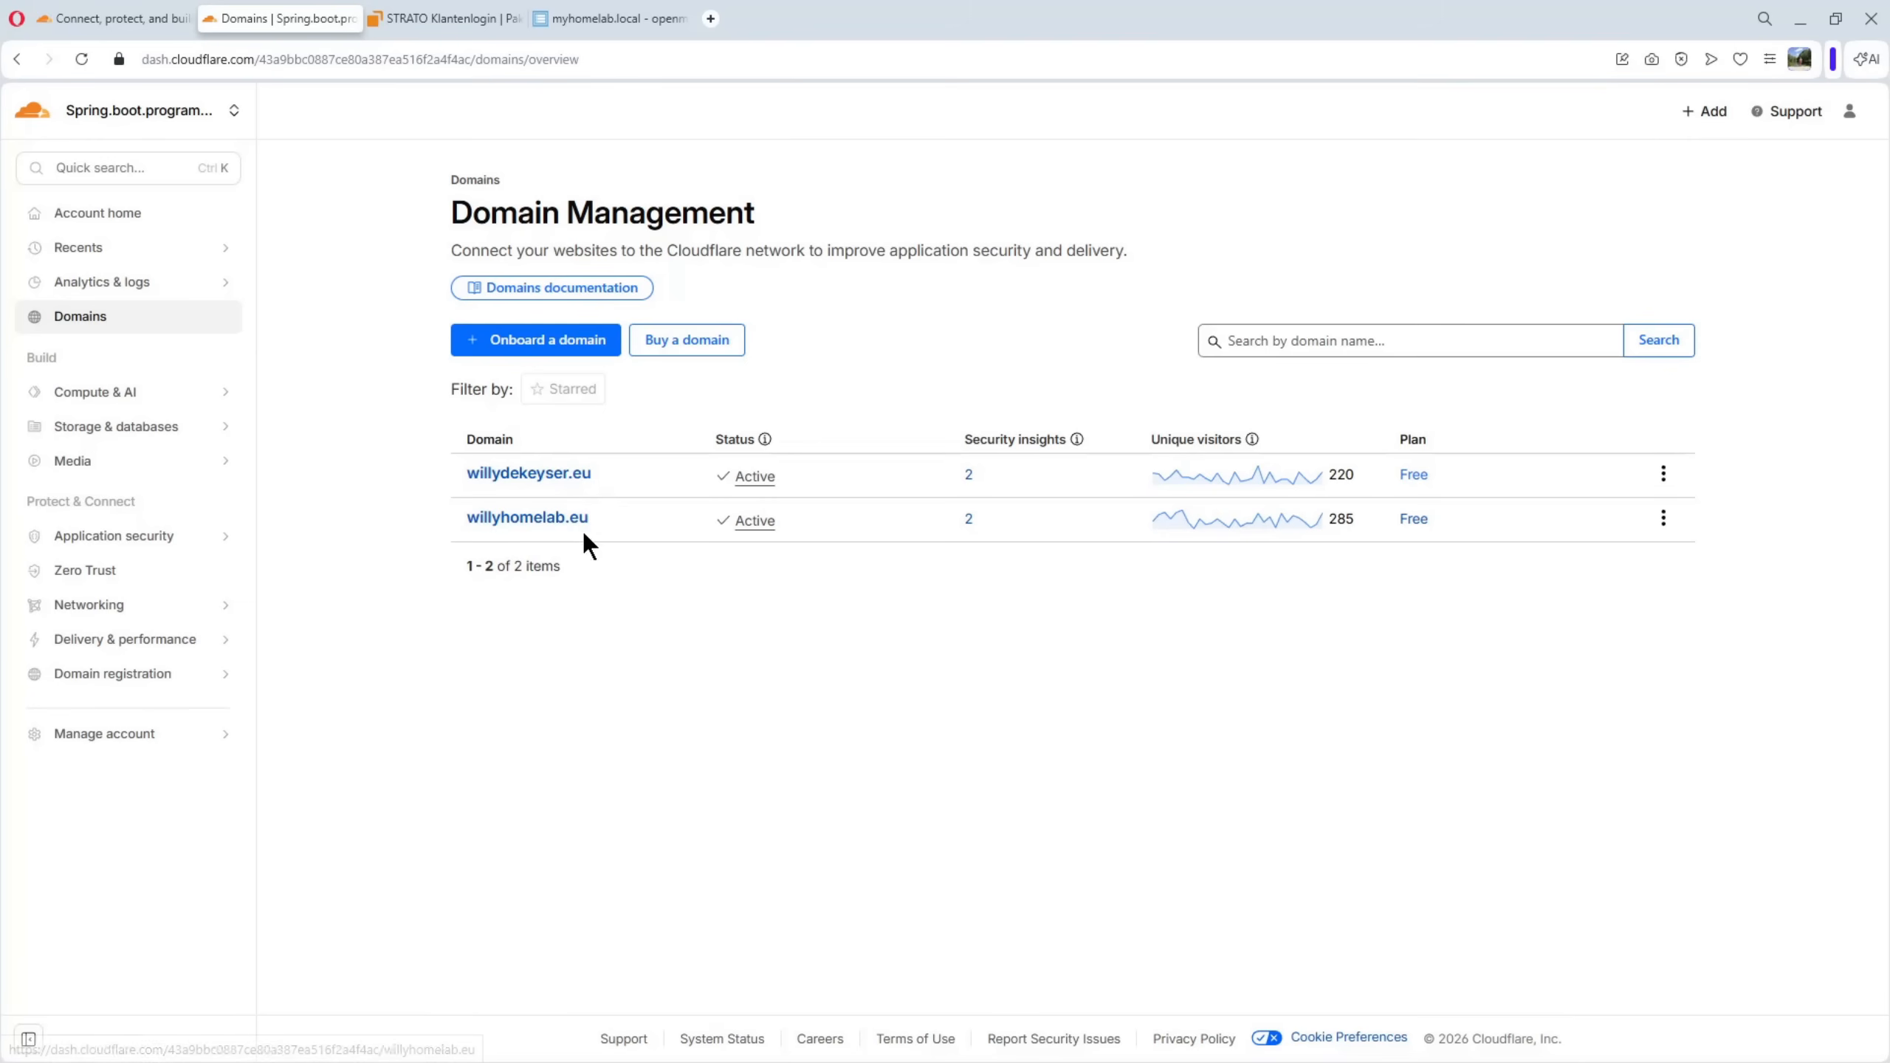
{"action": "left_click", "coordinate": [544, 525]}
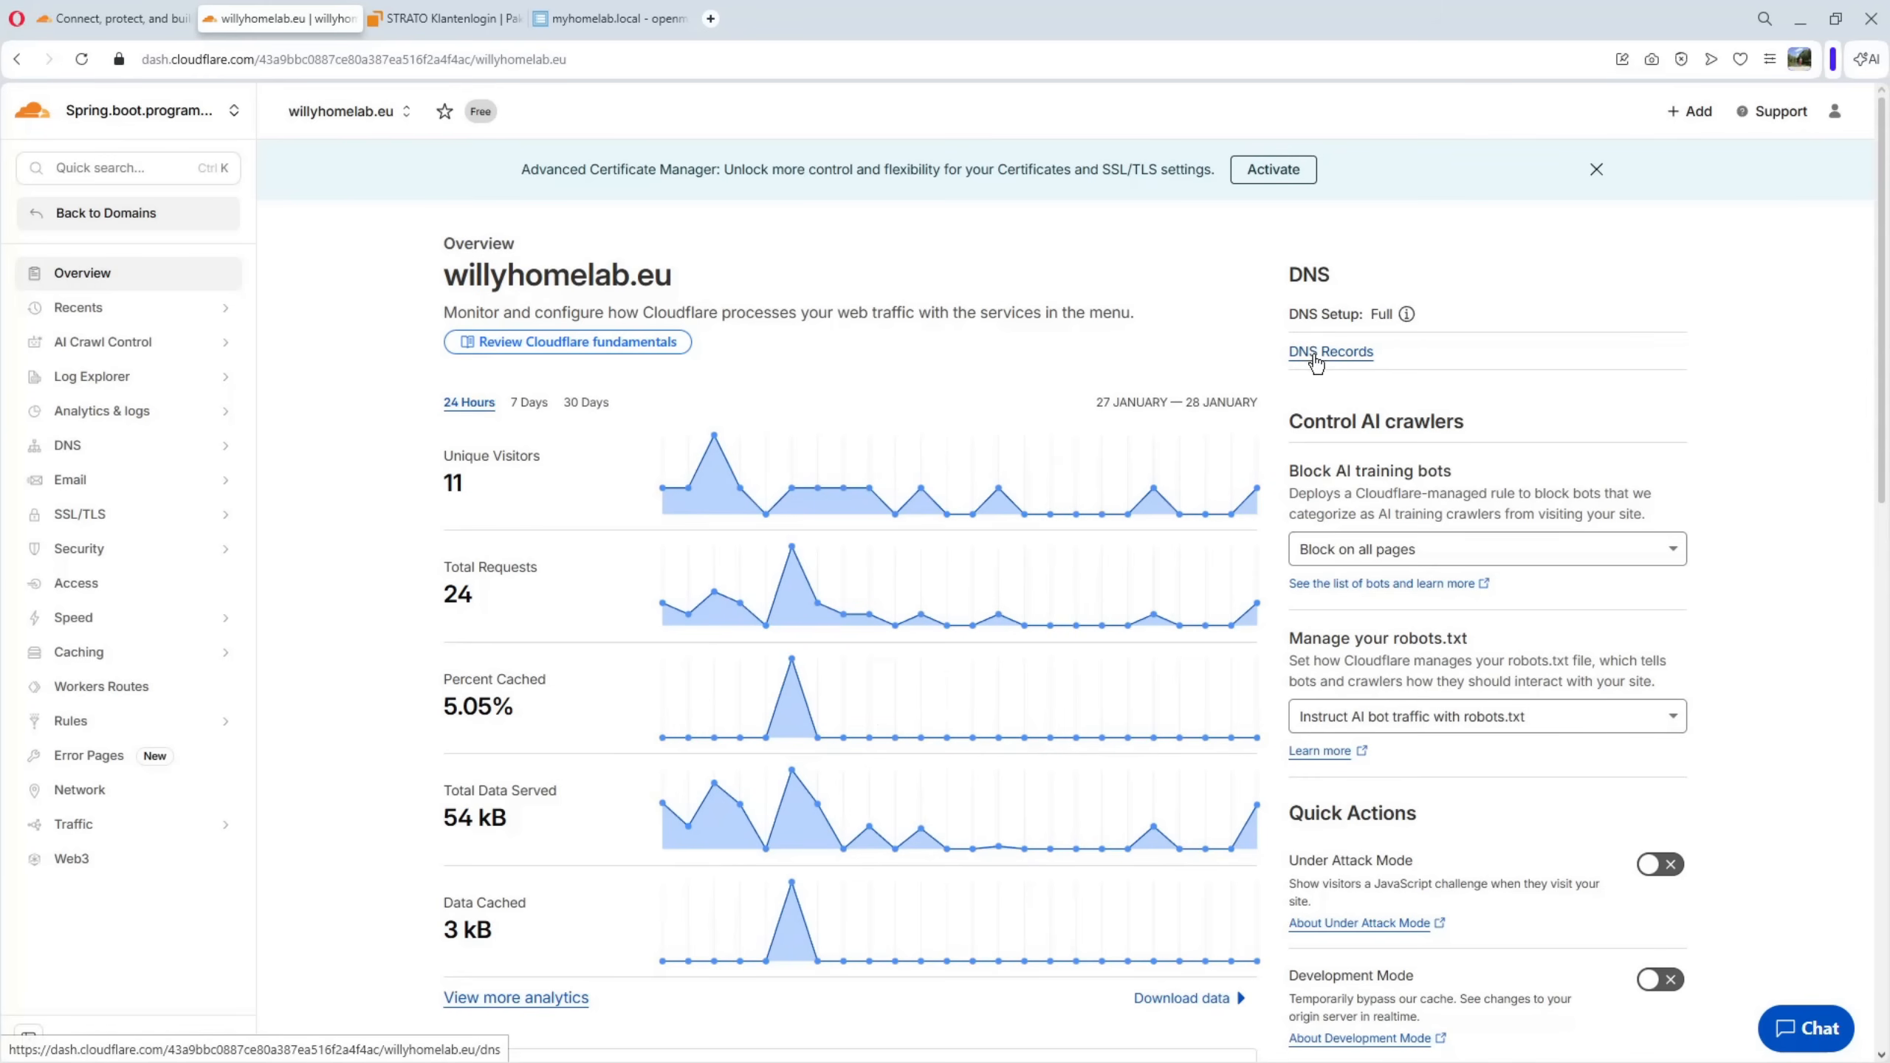
{"action": "left_click", "coordinate": [1316, 354]}
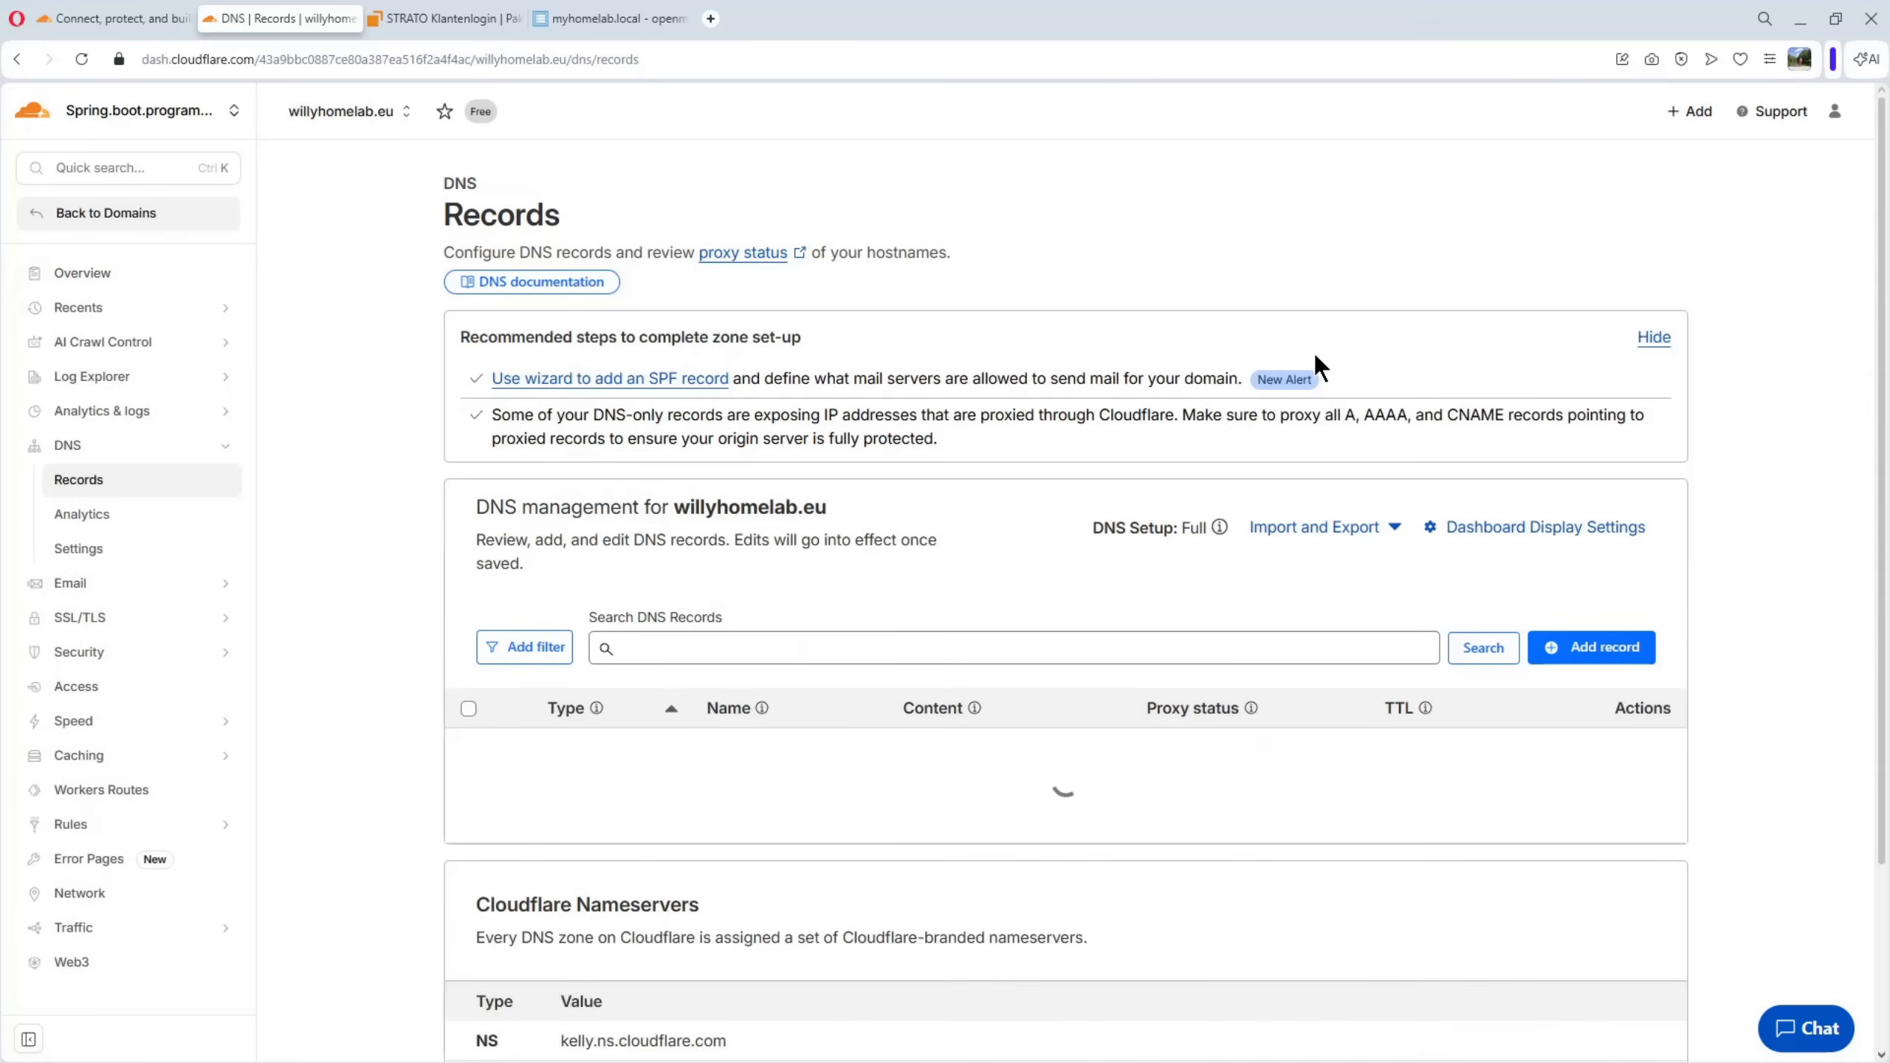
{"action": "scroll", "coordinate": [1057, 526], "scroll_direction": "down", "scroll_amount": 3}
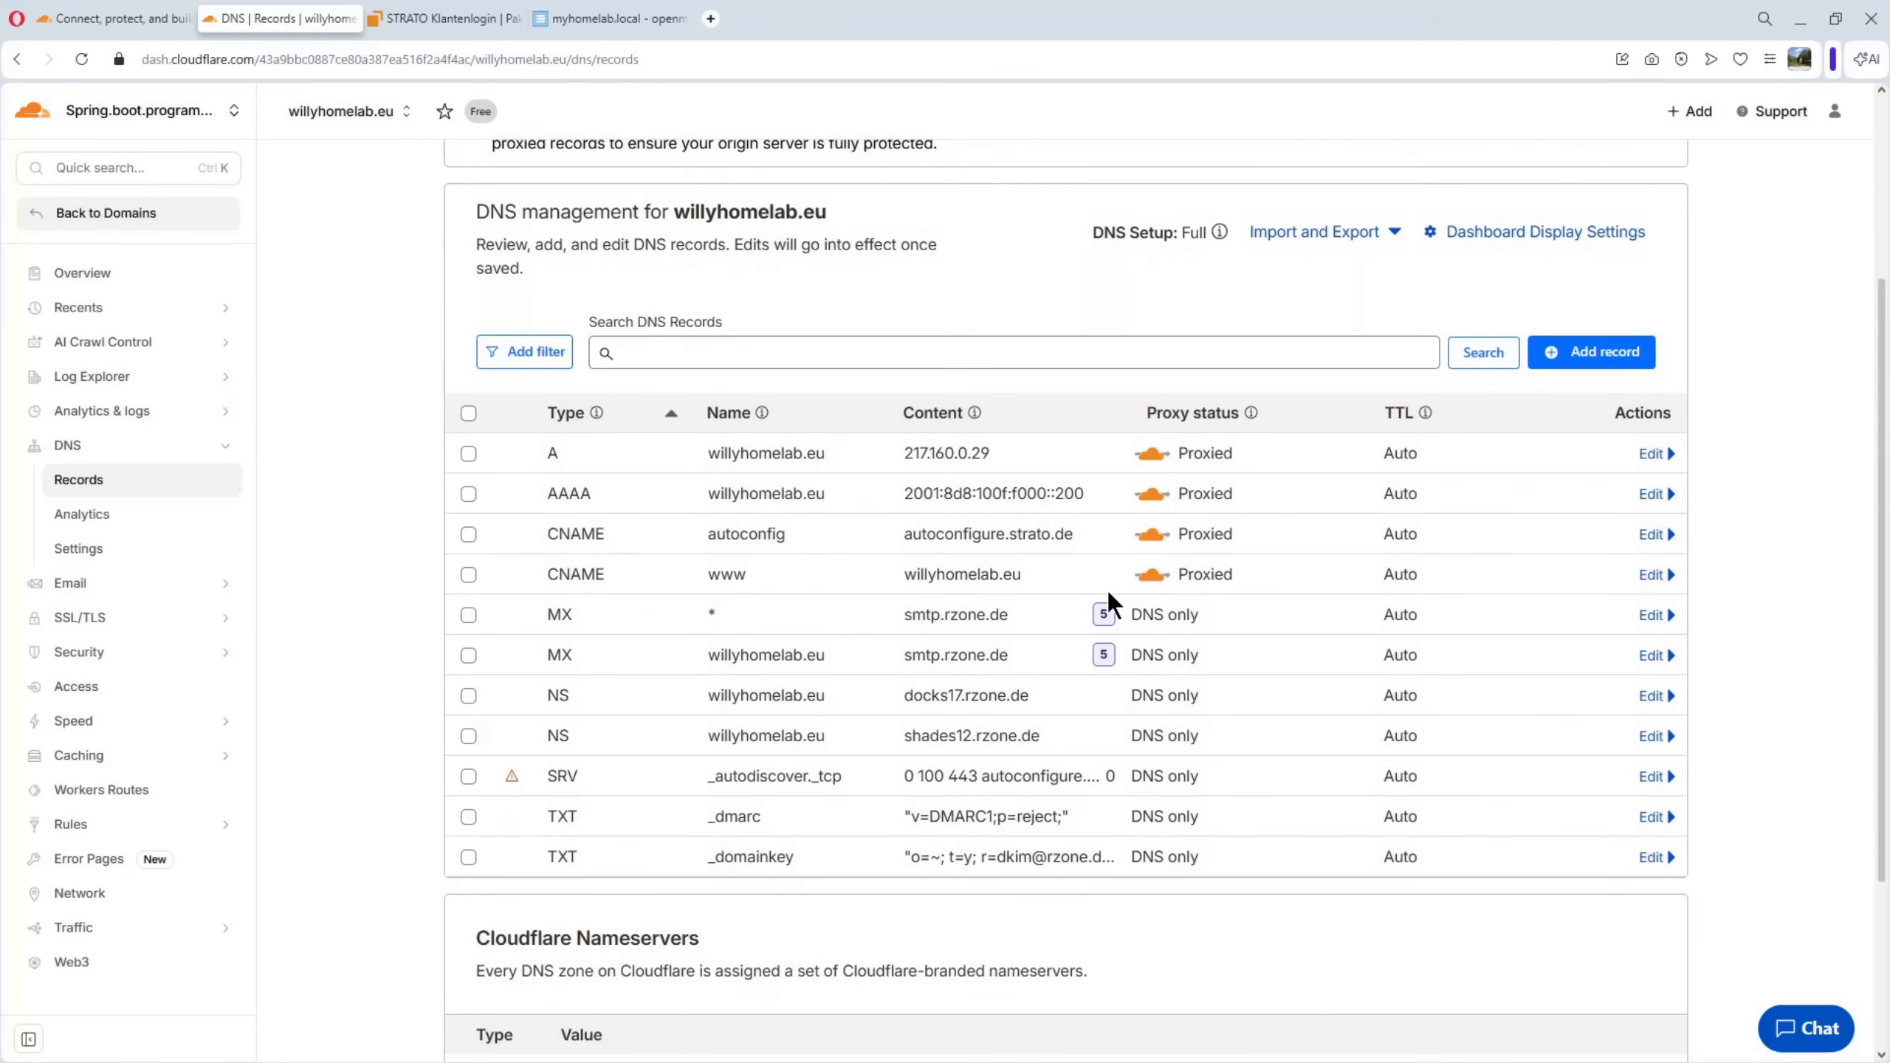
{"action": "scroll", "coordinate": [1107, 595], "scroll_direction": "down", "scroll_amount": 3}
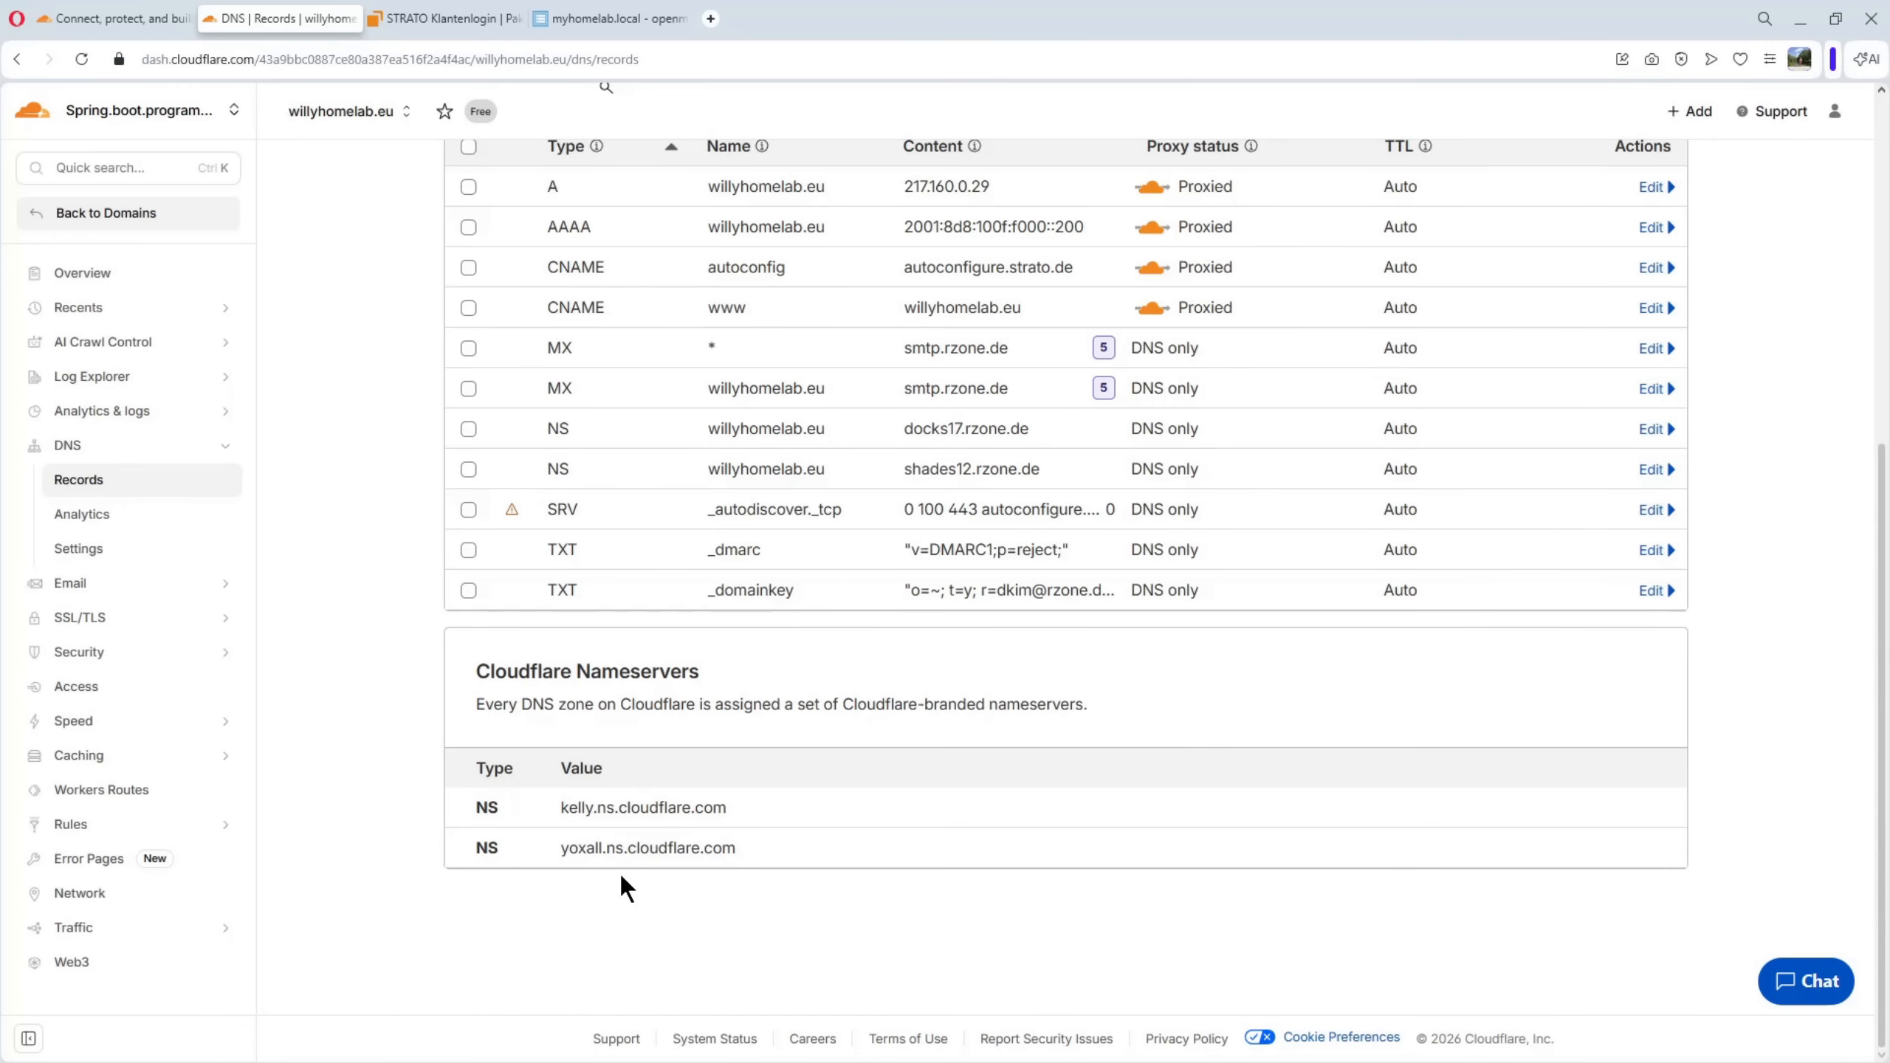
Switch to the STRATO domain page and compare the custom nameservers set for willyhomelab.eu with those listed in Cloudflare
{"action": "left_click", "coordinate": [464, 20]}
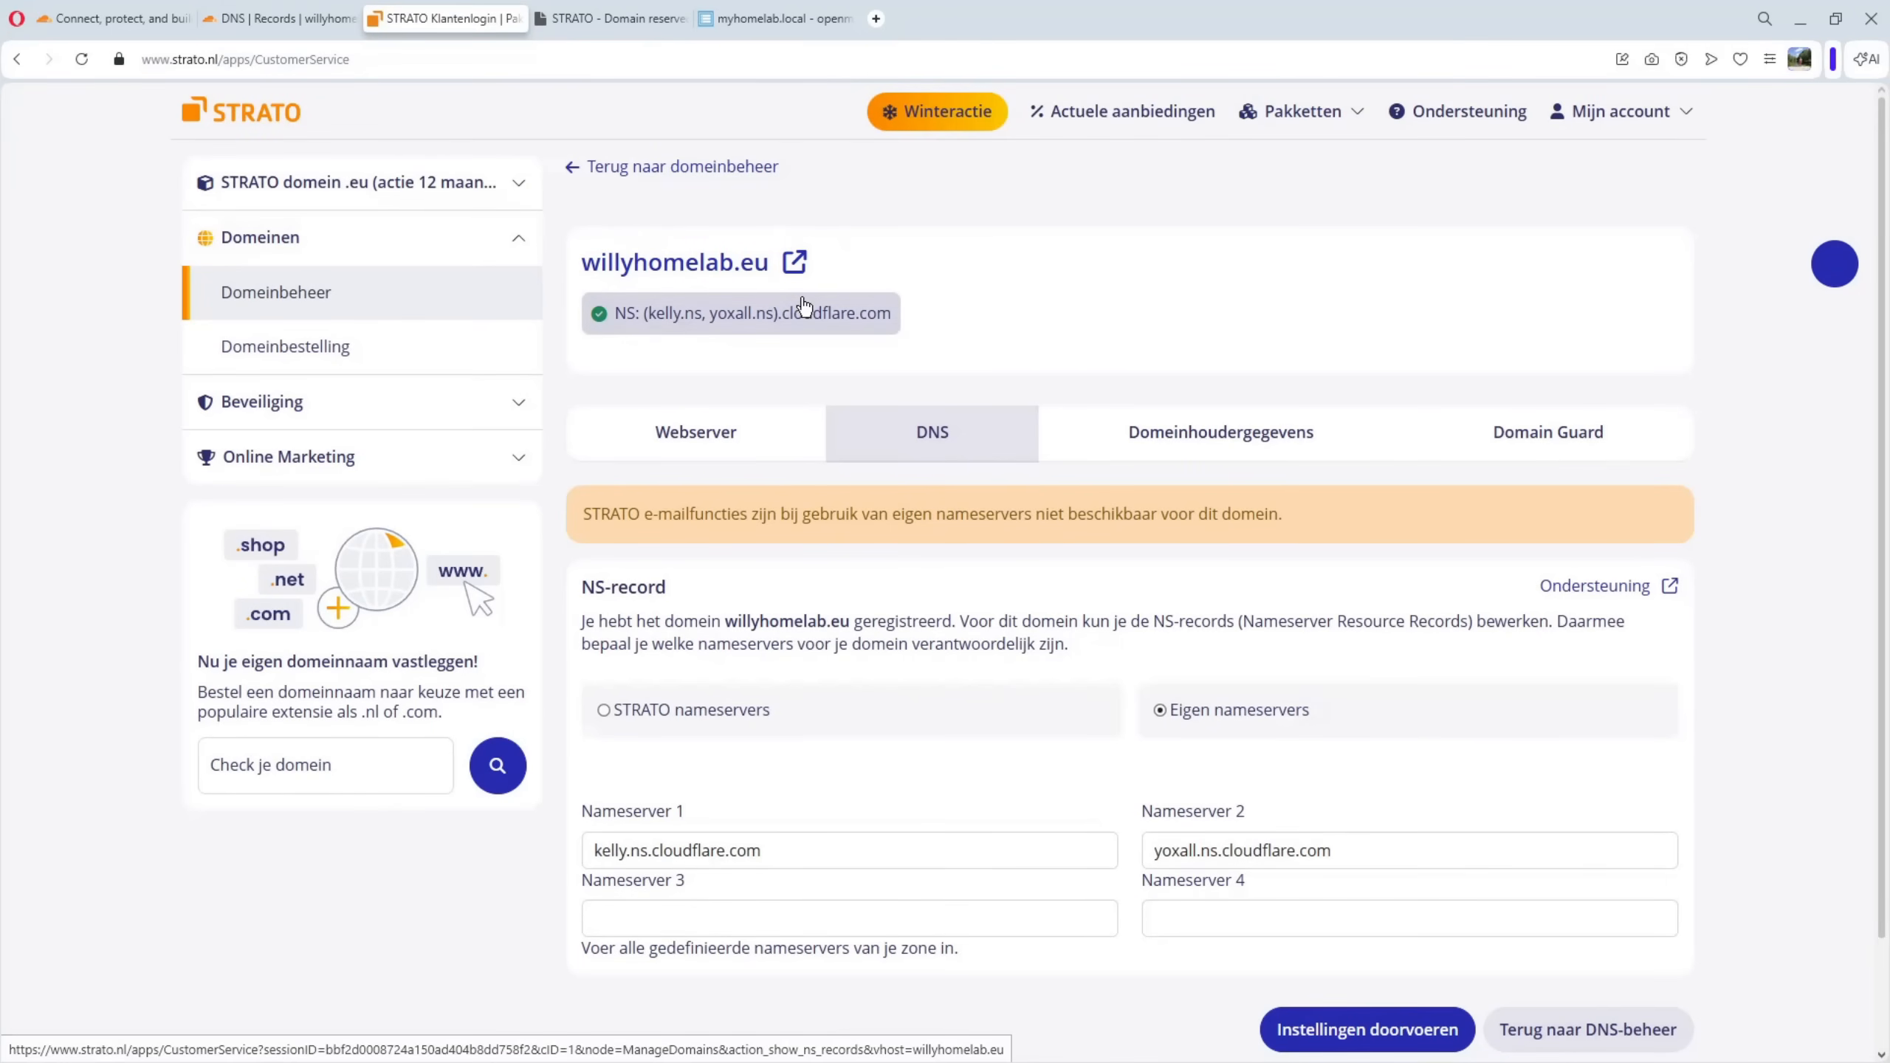
{"action": "scroll", "coordinate": [801, 305], "scroll_direction": "down", "scroll_amount": 2}
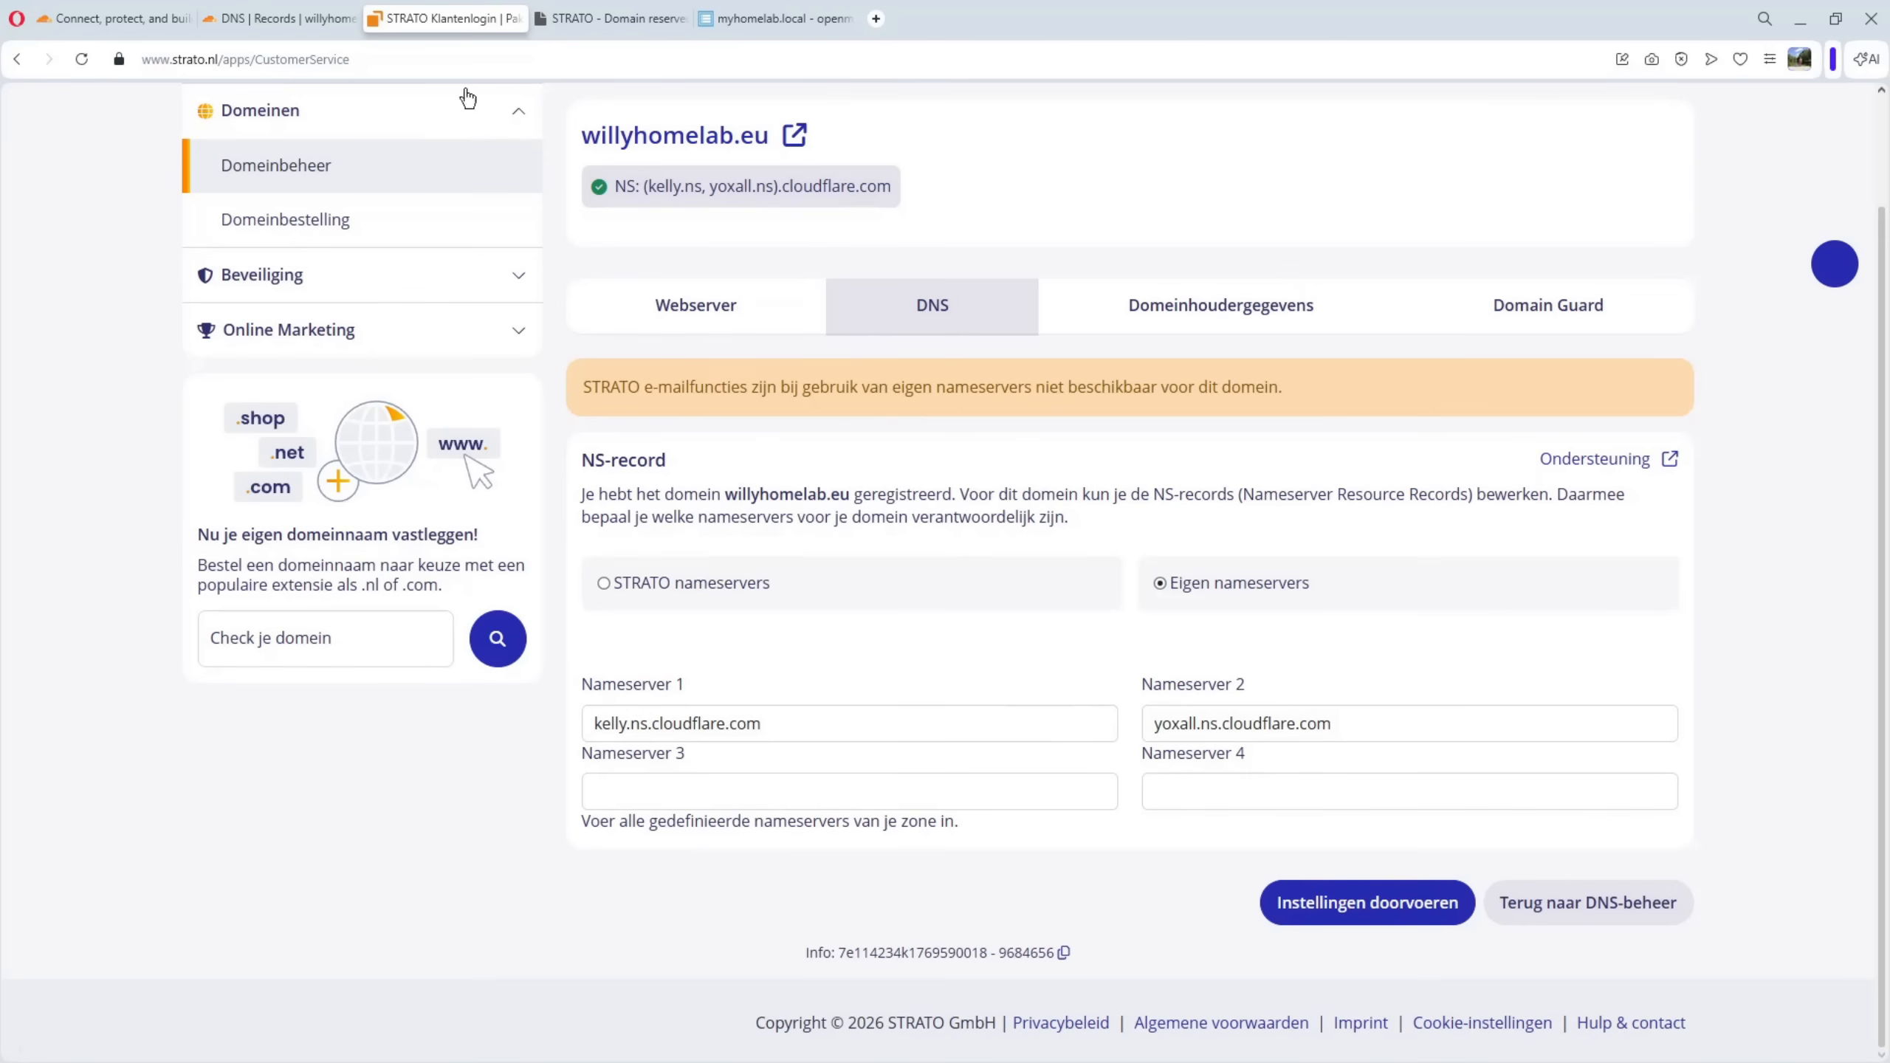
{"action": "left_click", "coordinate": [274, 22]}
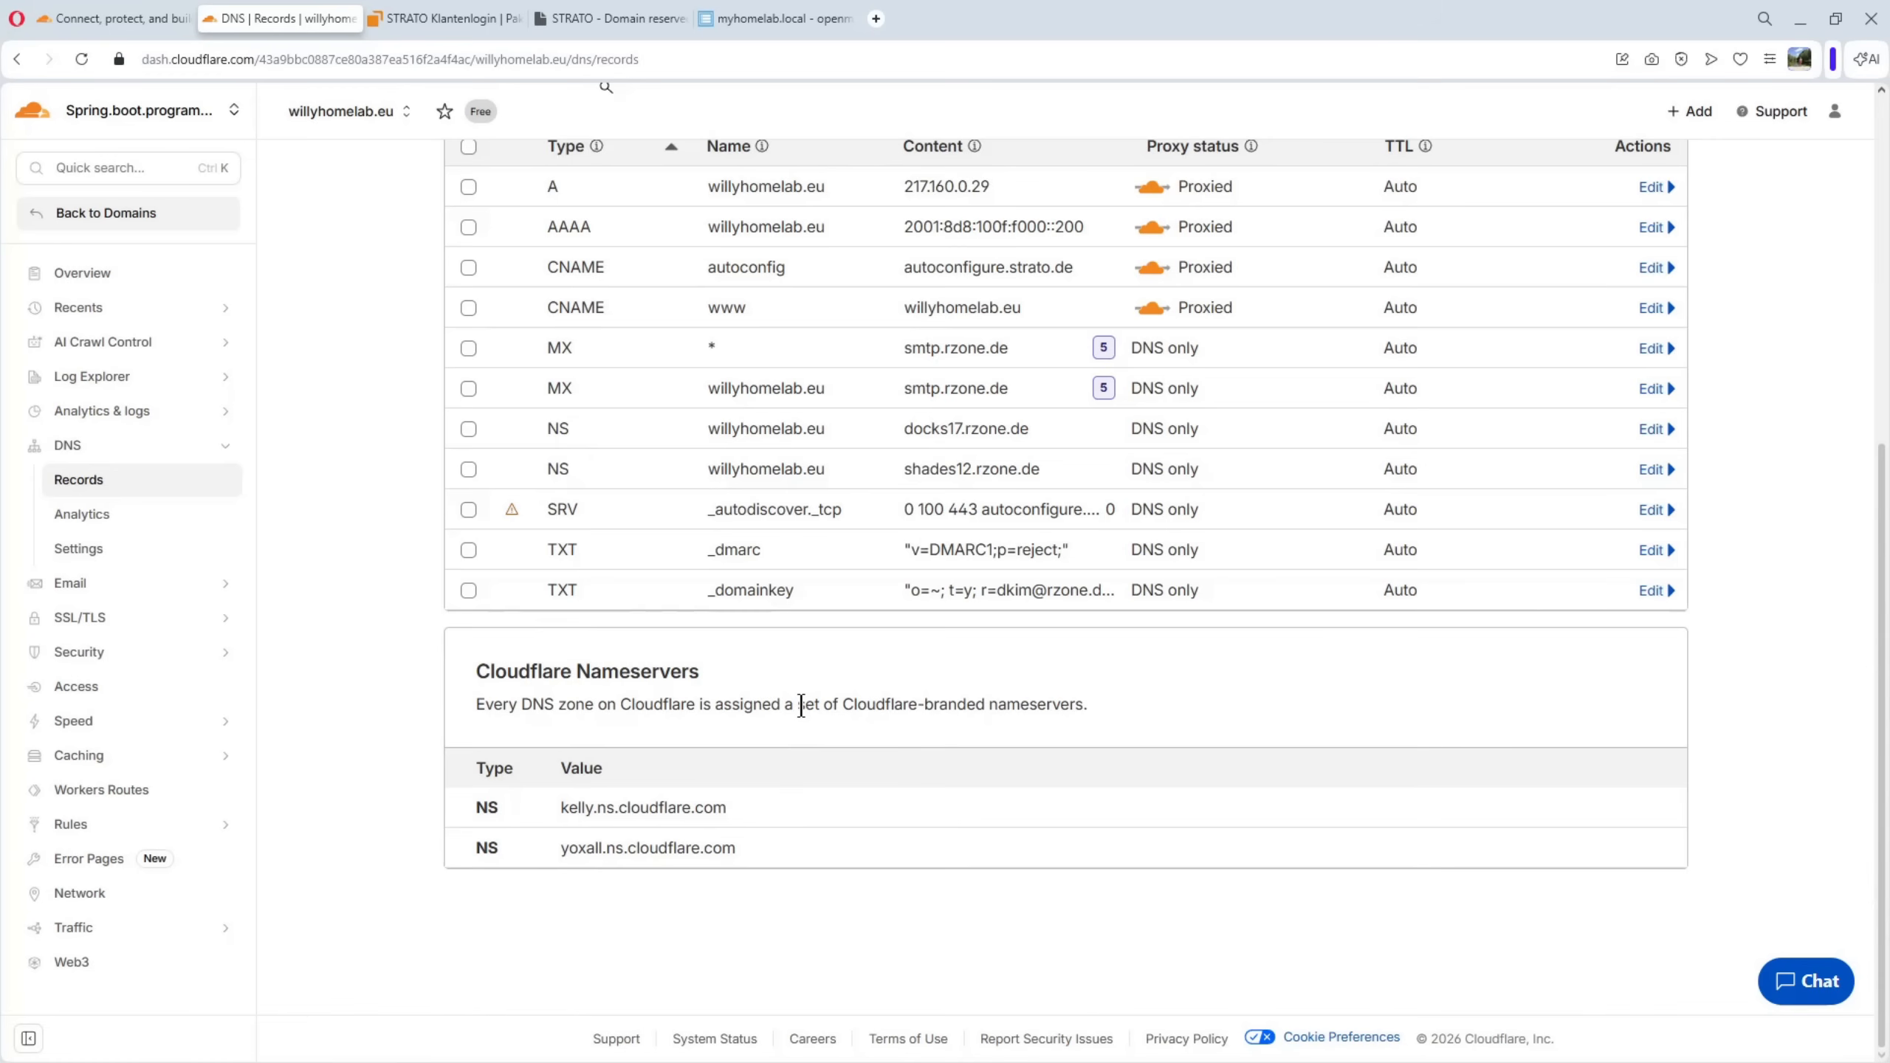
Delete the Test tunnel from the network connectors in Cloudflare Zero Trust
{"action": "left_click", "coordinate": [115, 224]}
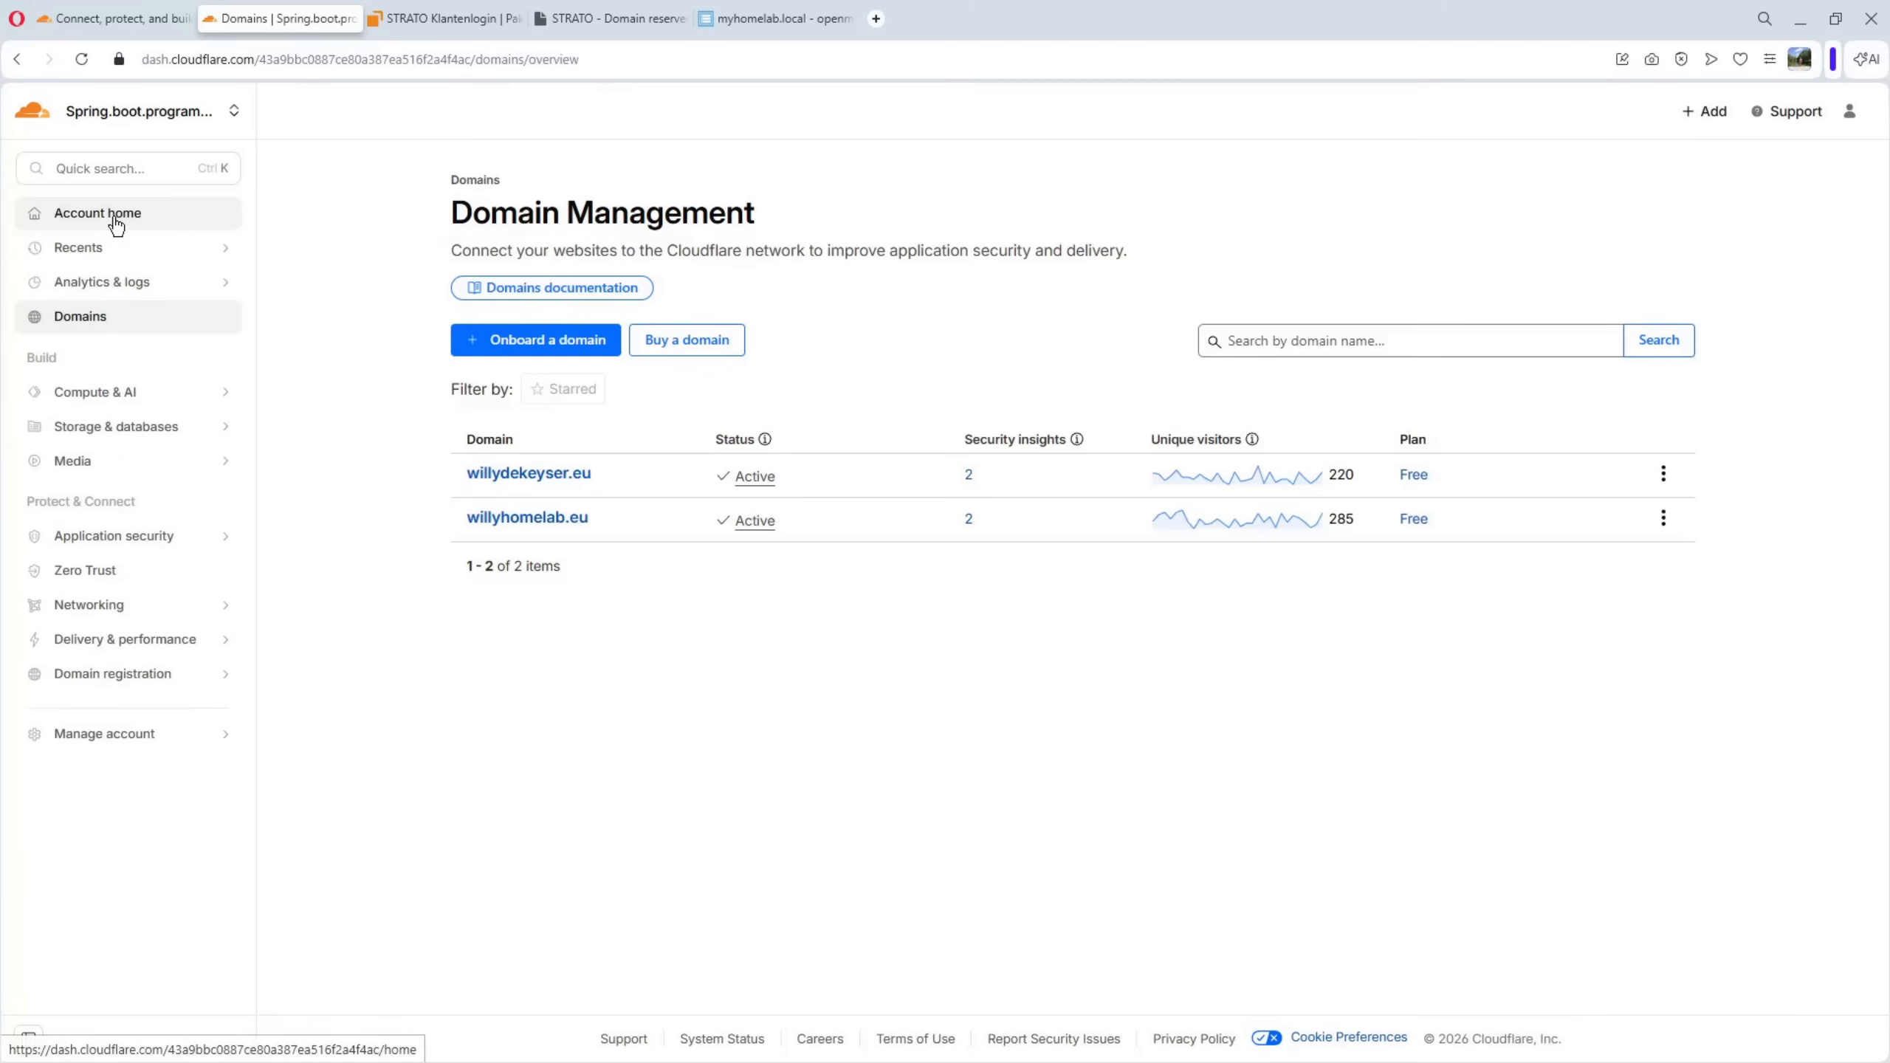
{"action": "left_click", "coordinate": [93, 581]}
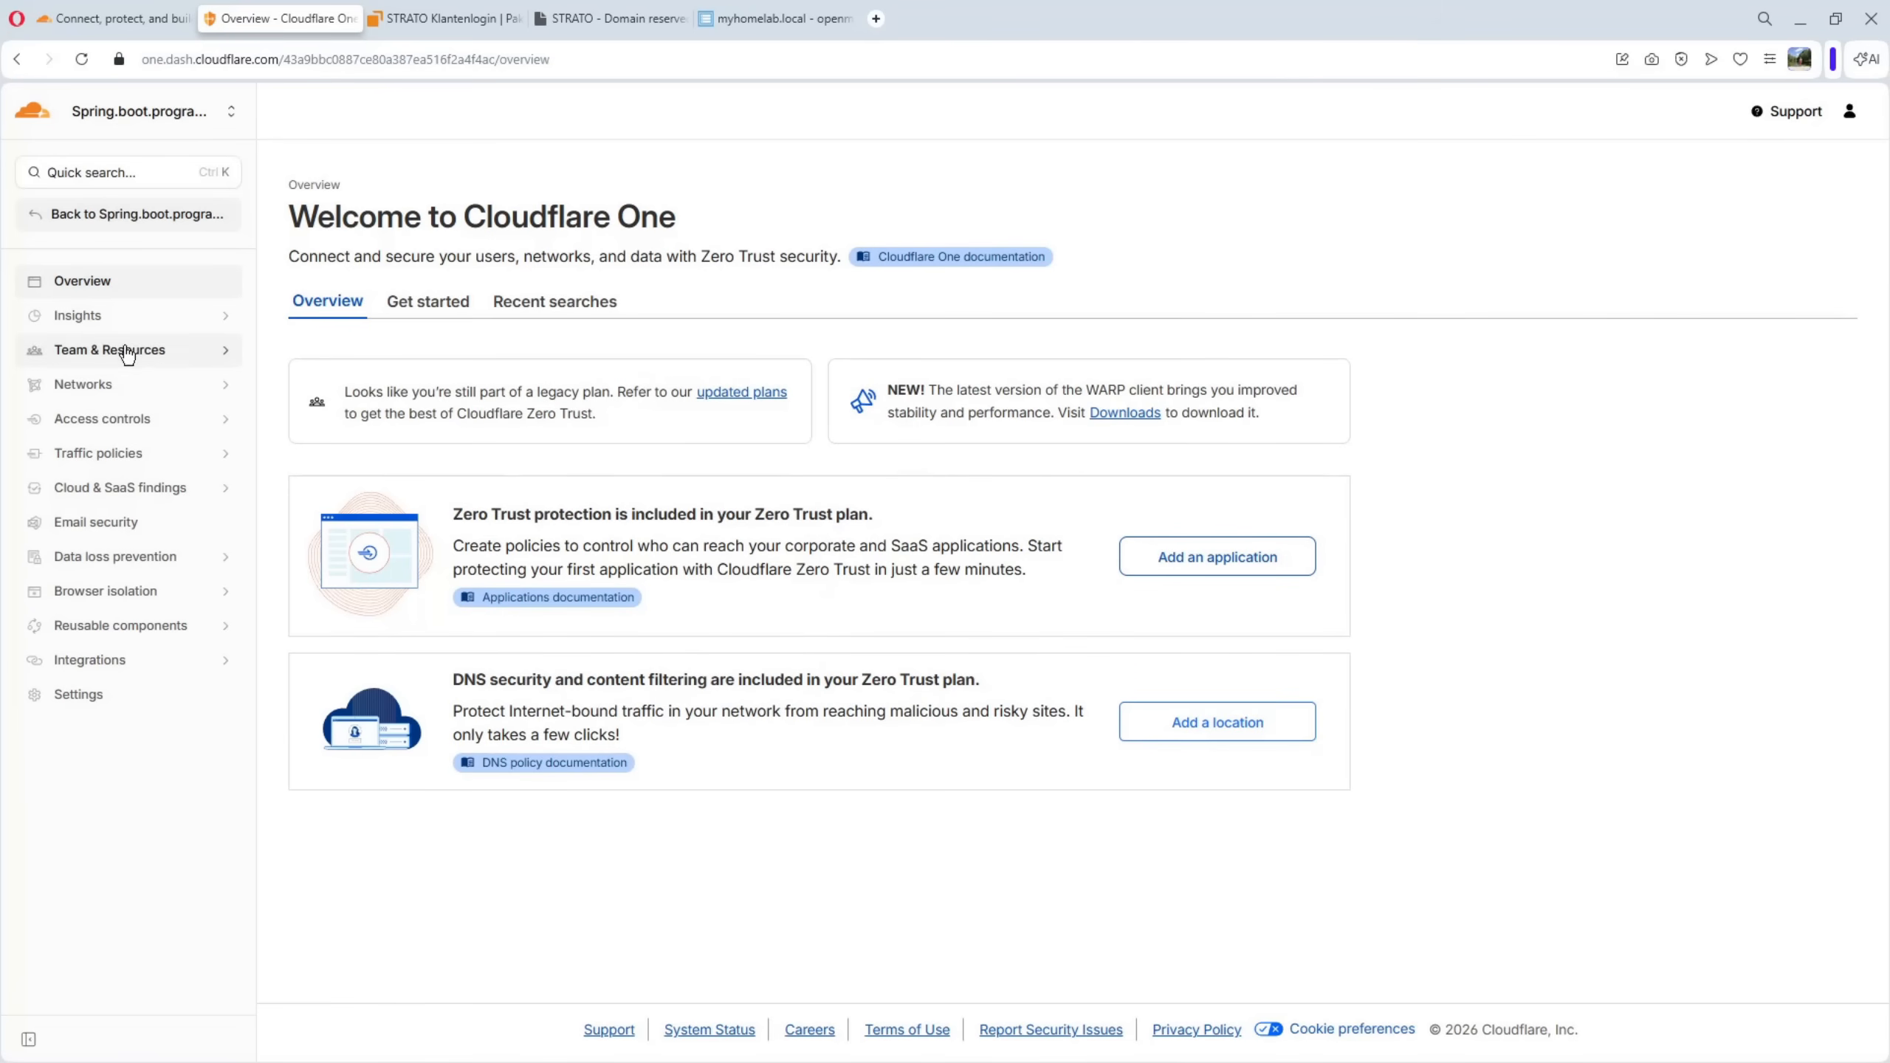
{"action": "left_click", "coordinate": [90, 387]}
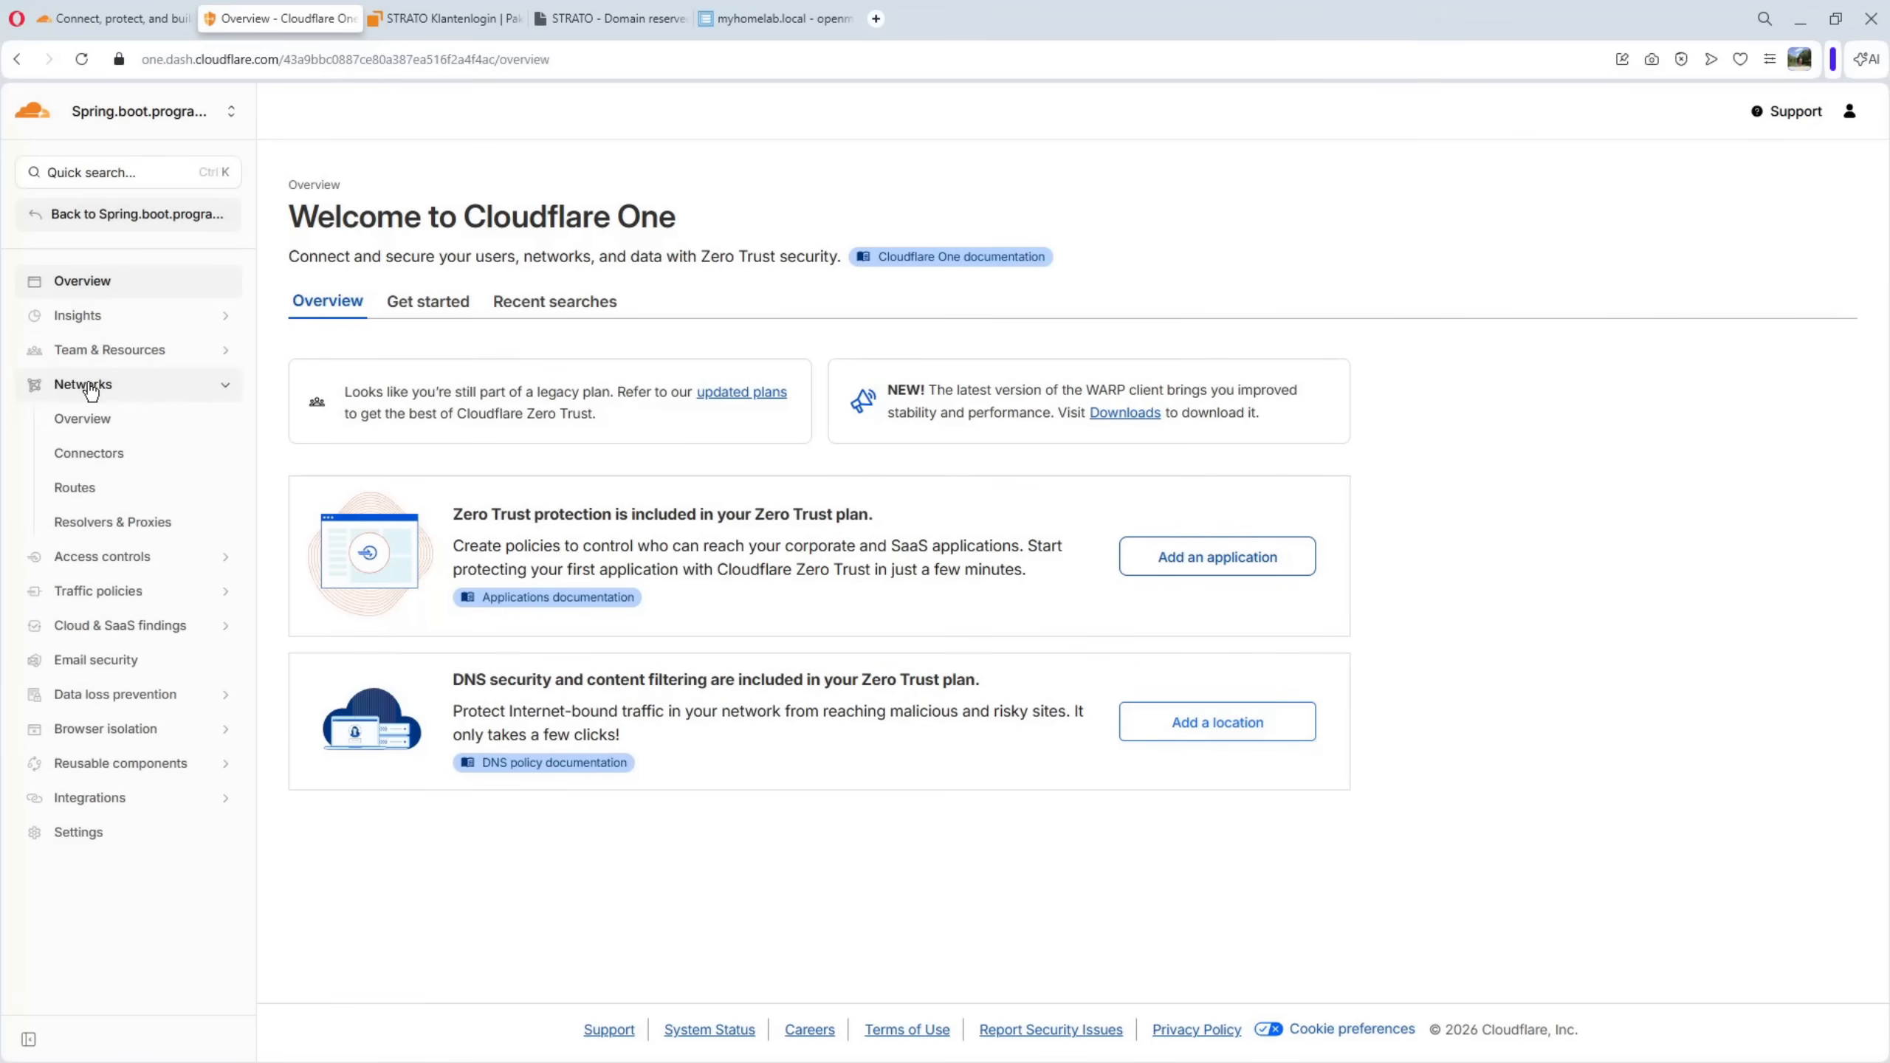
{"action": "left_click", "coordinate": [95, 463]}
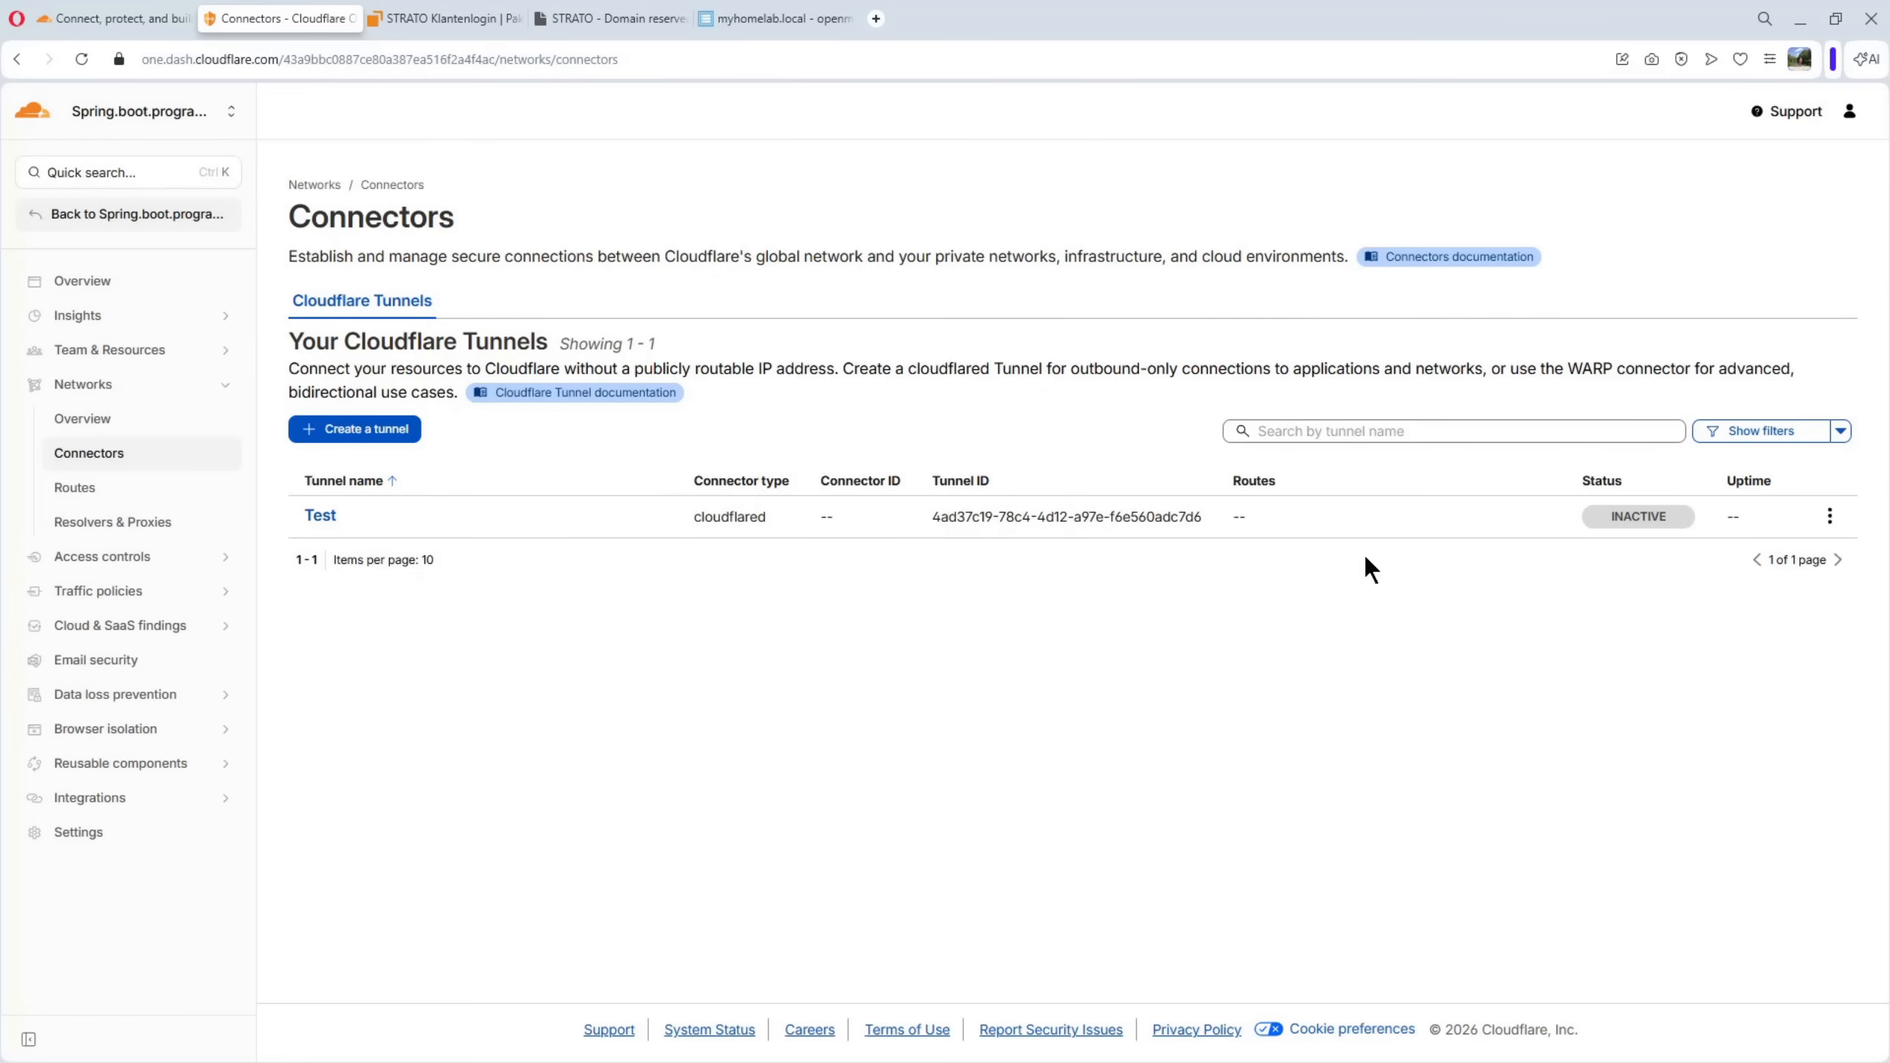
{"action": "left_click", "coordinate": [1828, 517]}
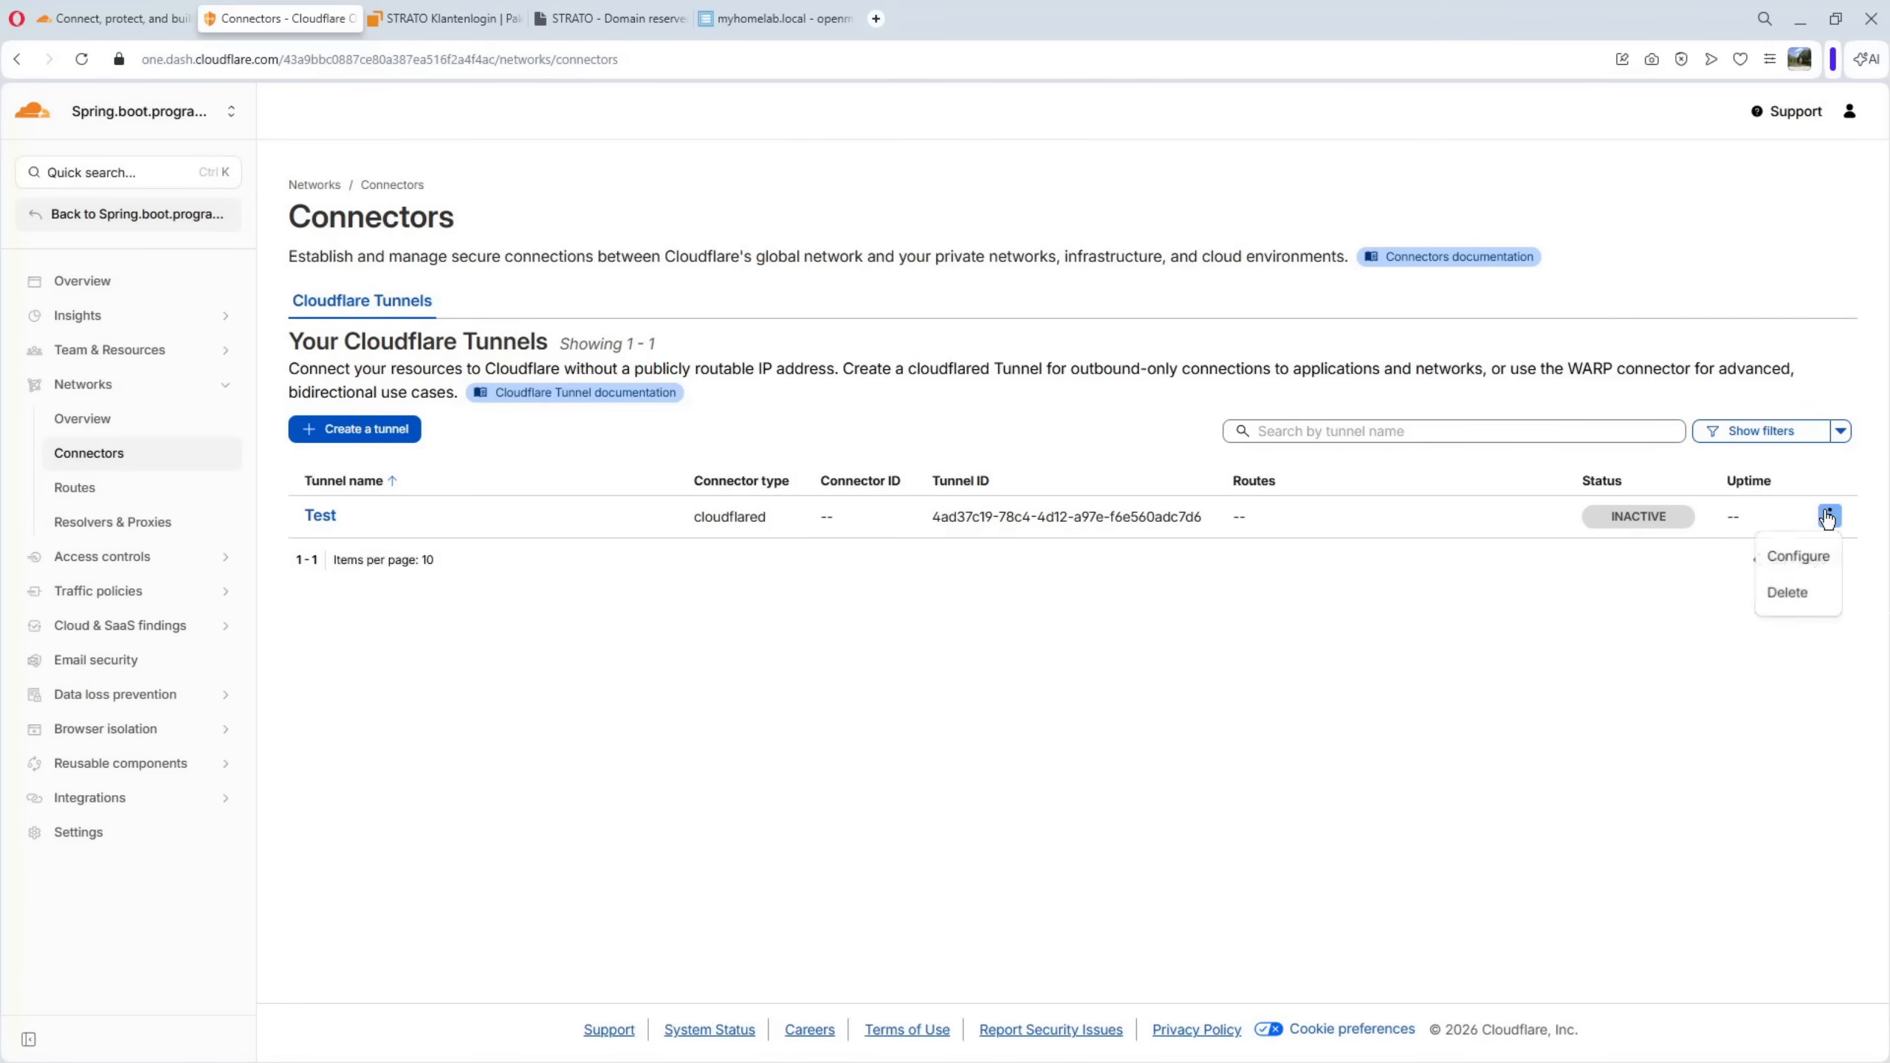
{"action": "left_click", "coordinate": [1787, 594]}
{"action": "left_click", "coordinate": [1173, 659]}
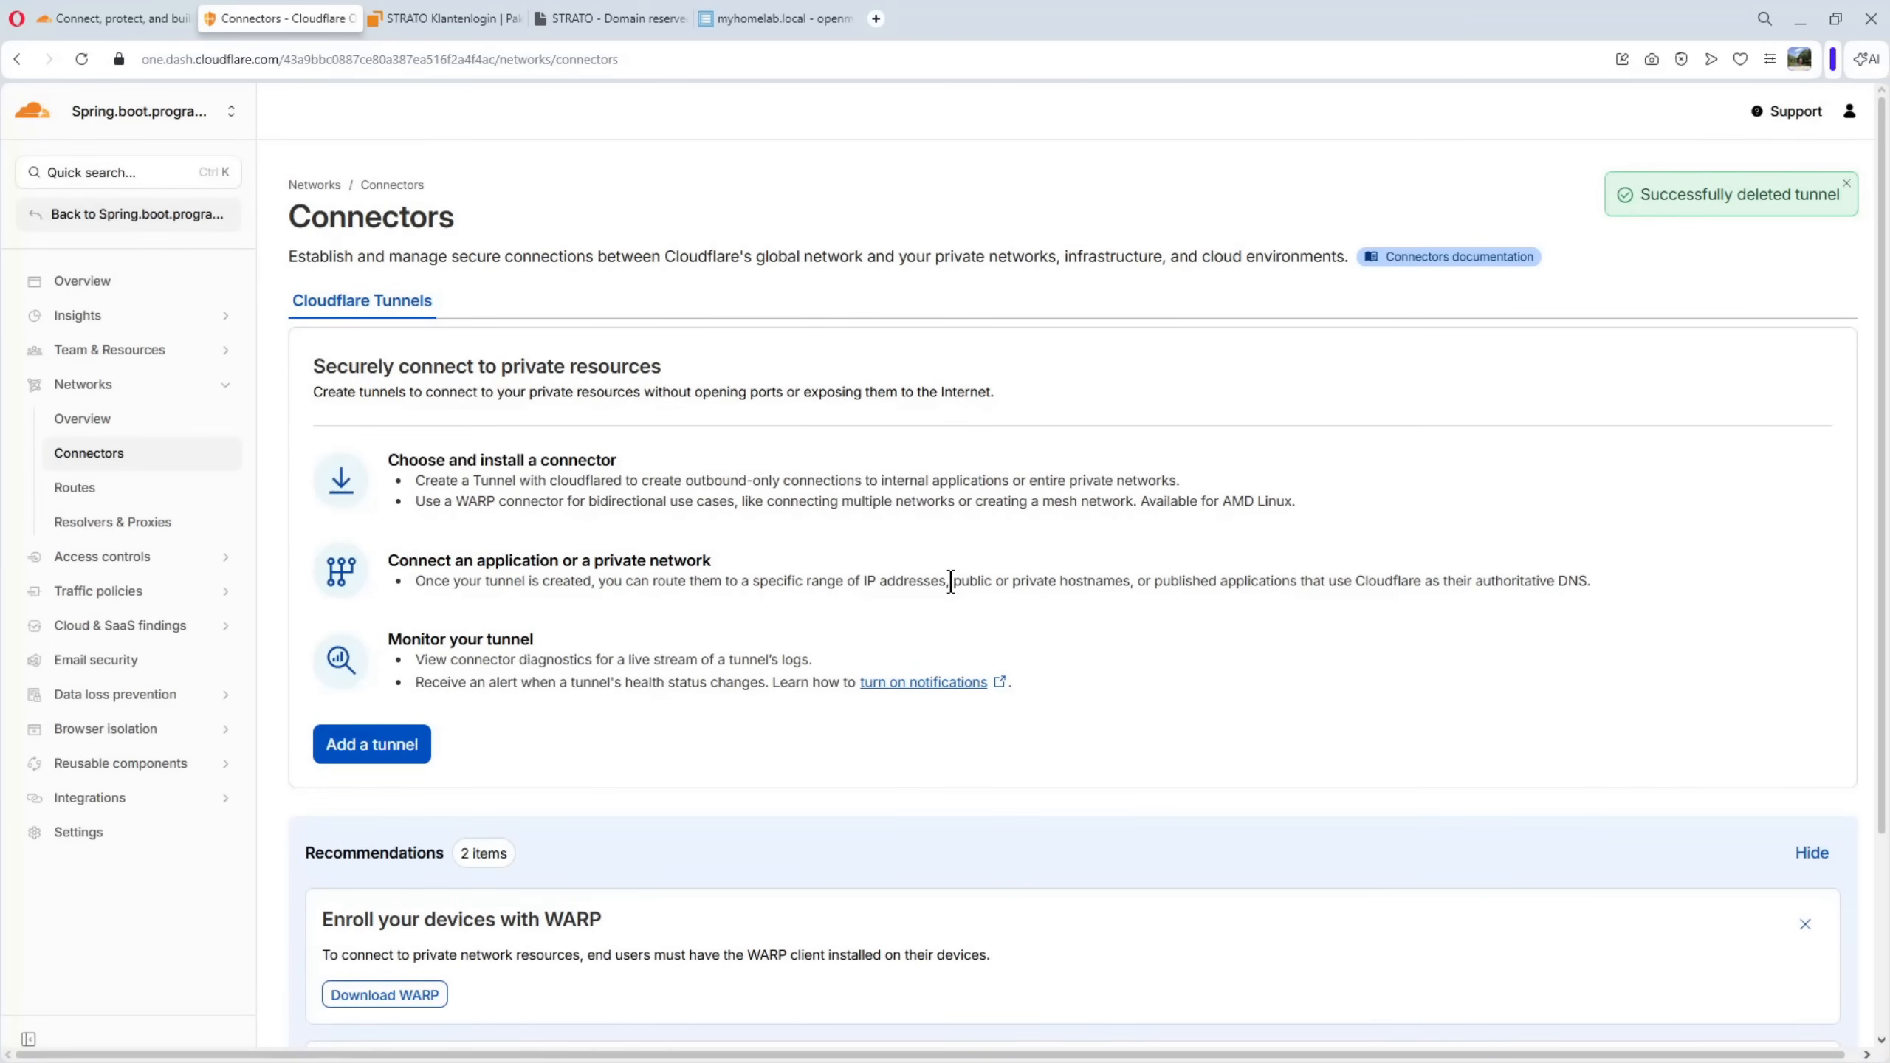
Create a new Cloudflared tunnel named willycloudflaretunnel and save it
{"action": "scroll", "coordinate": [950, 581], "scroll_direction": "down", "scroll_amount": 3}
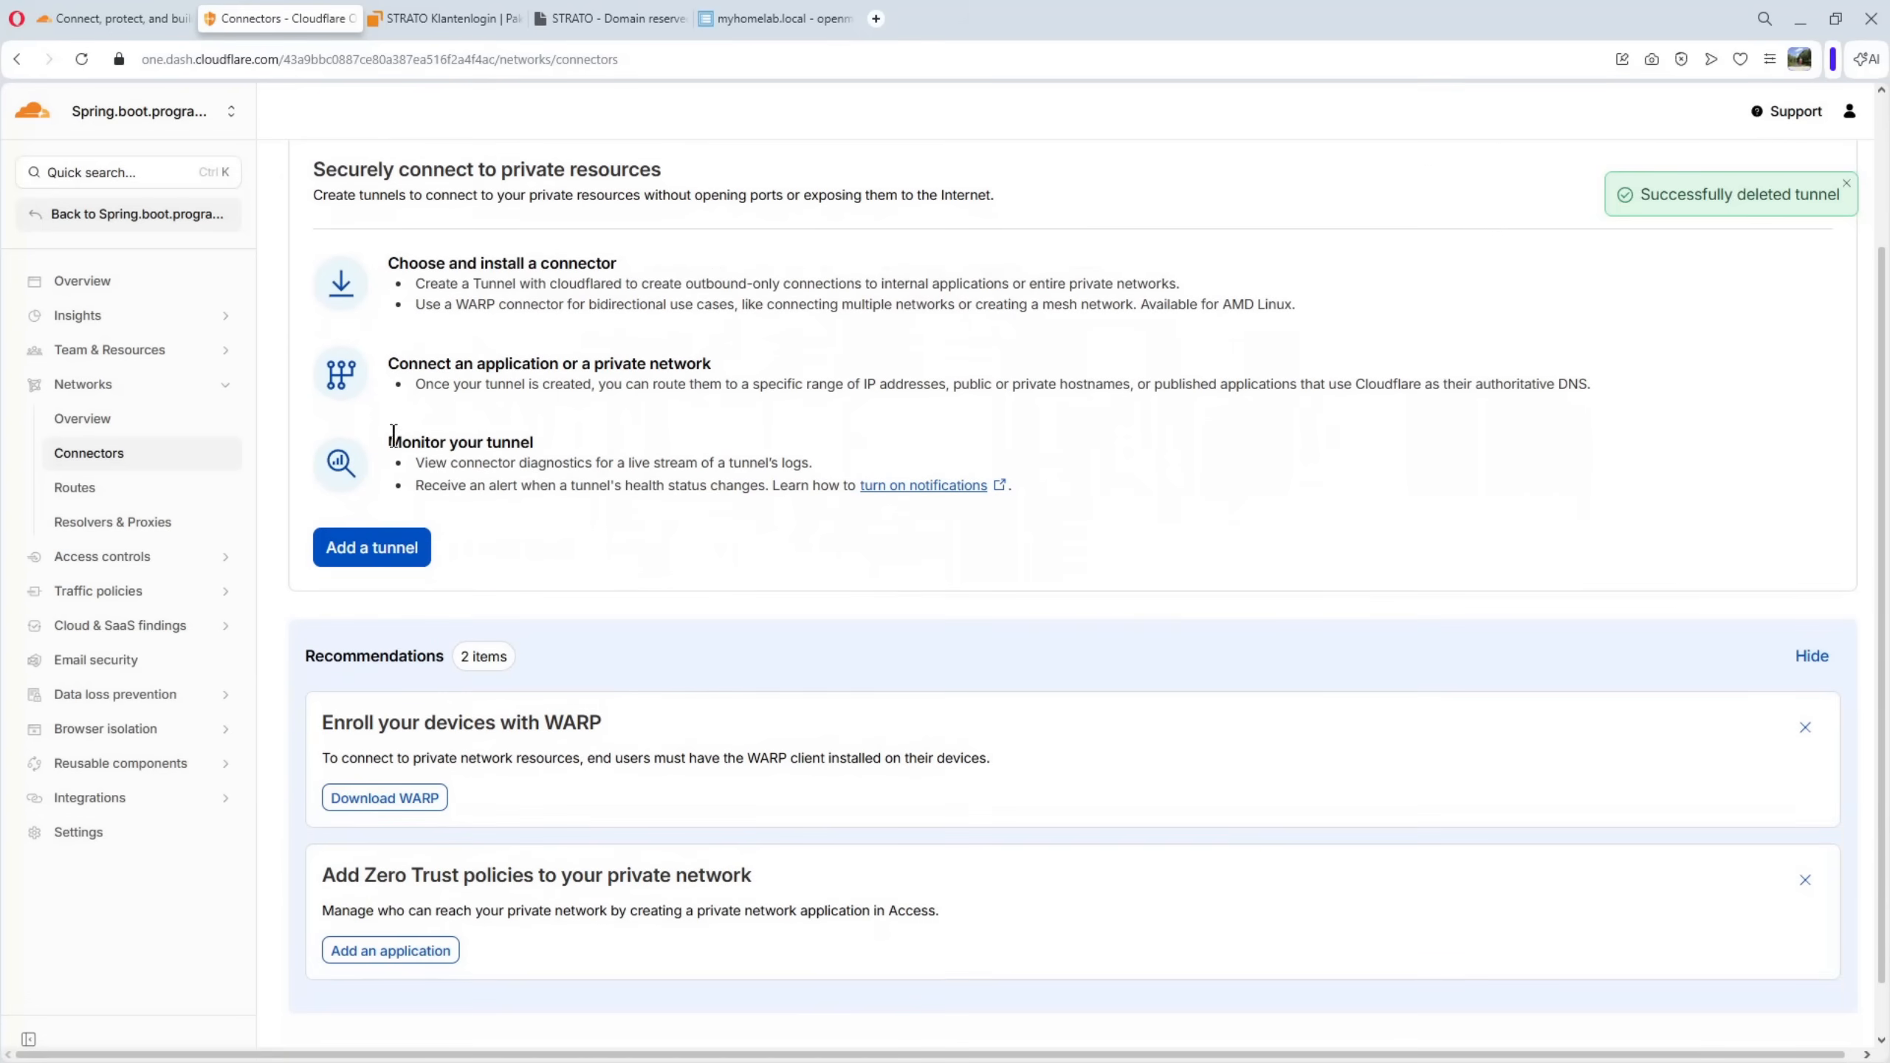
{"action": "left_click", "coordinate": [363, 555]}
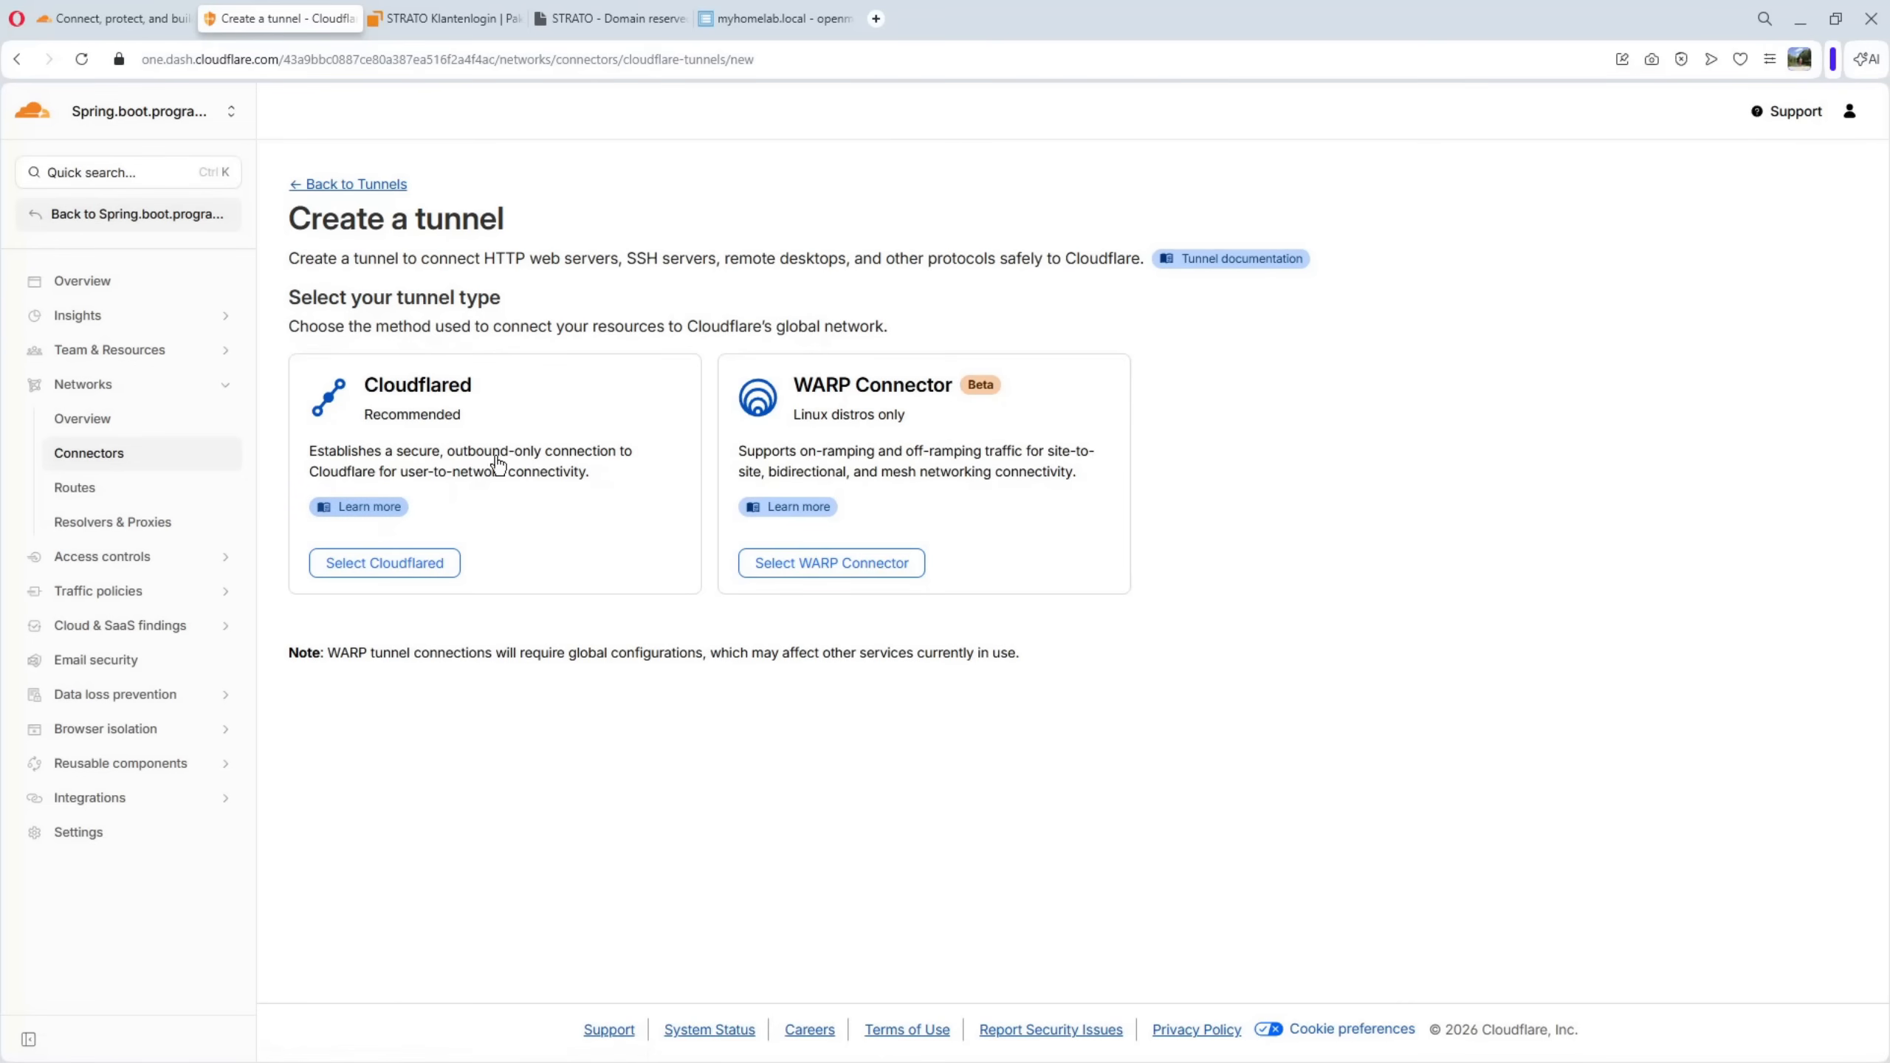
{"action": "left_click", "coordinate": [402, 567]}
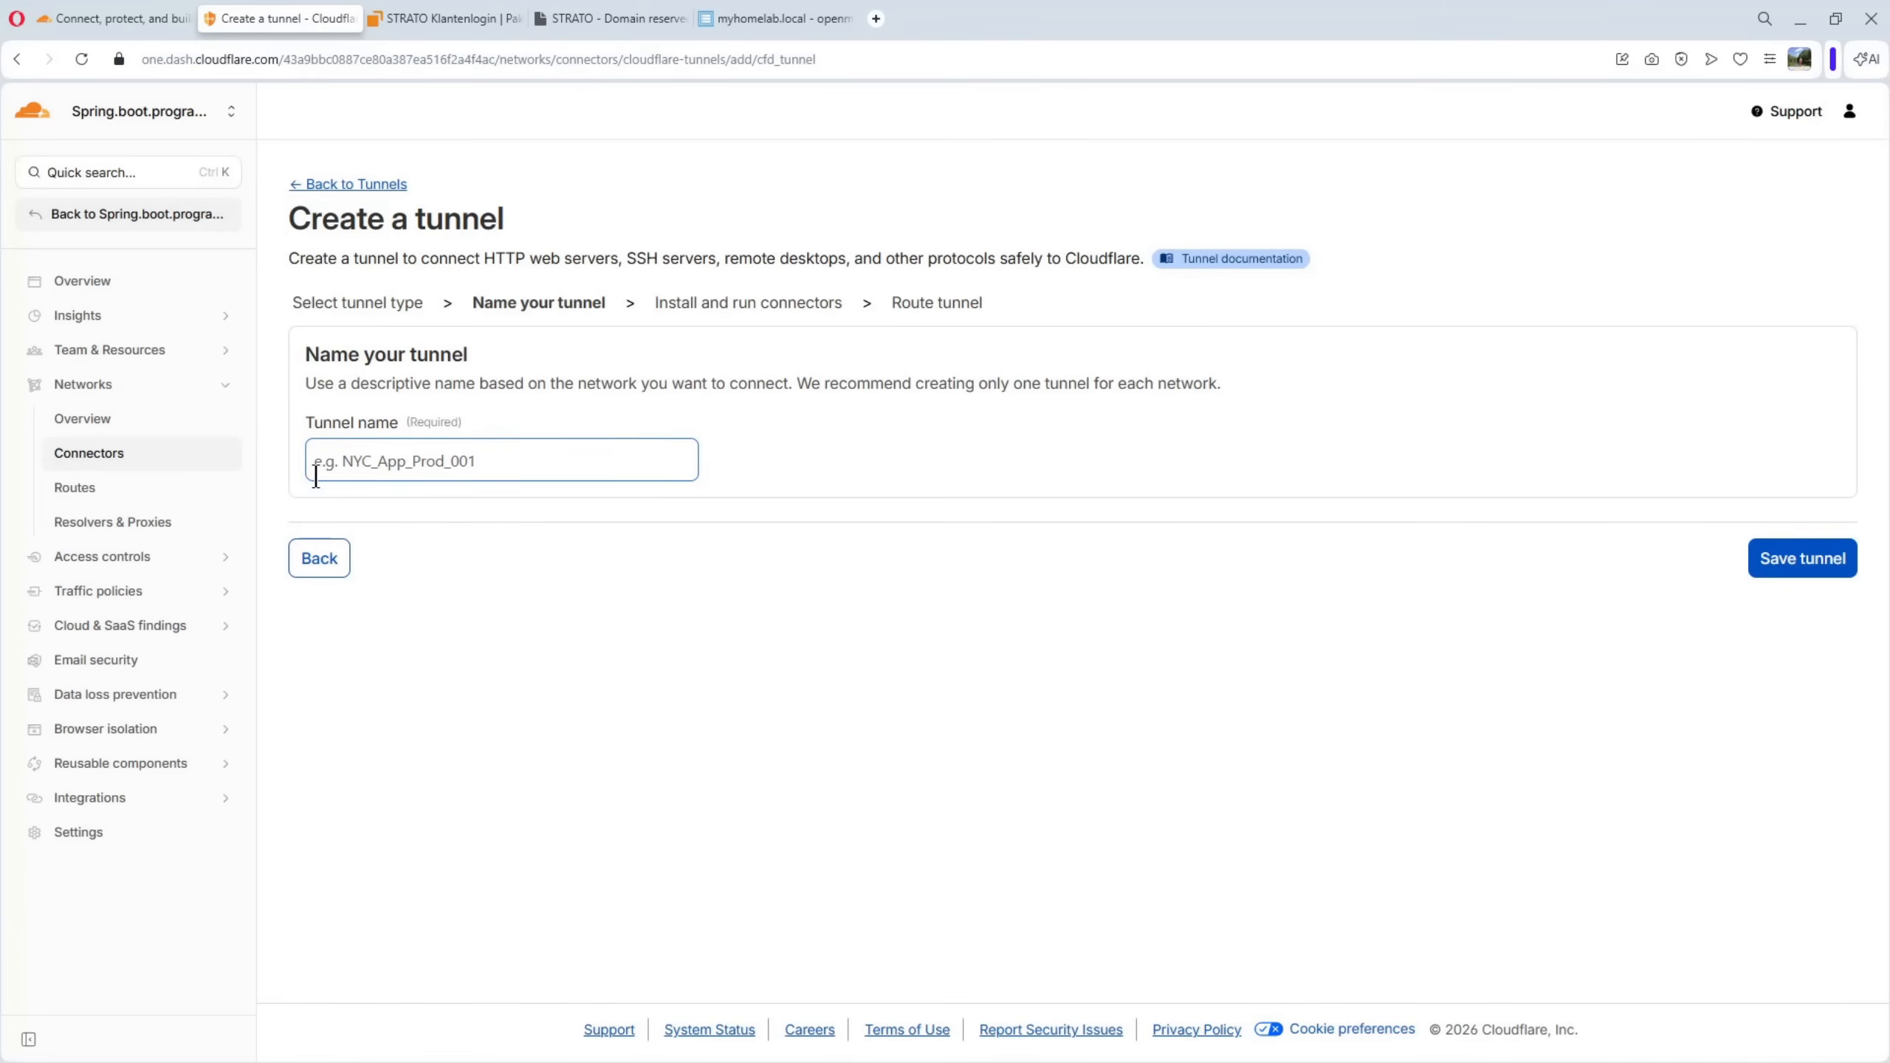
{"action": "left_click", "coordinate": [483, 461]}
{"action": "type", "text": "willycloudflaretunnel"}
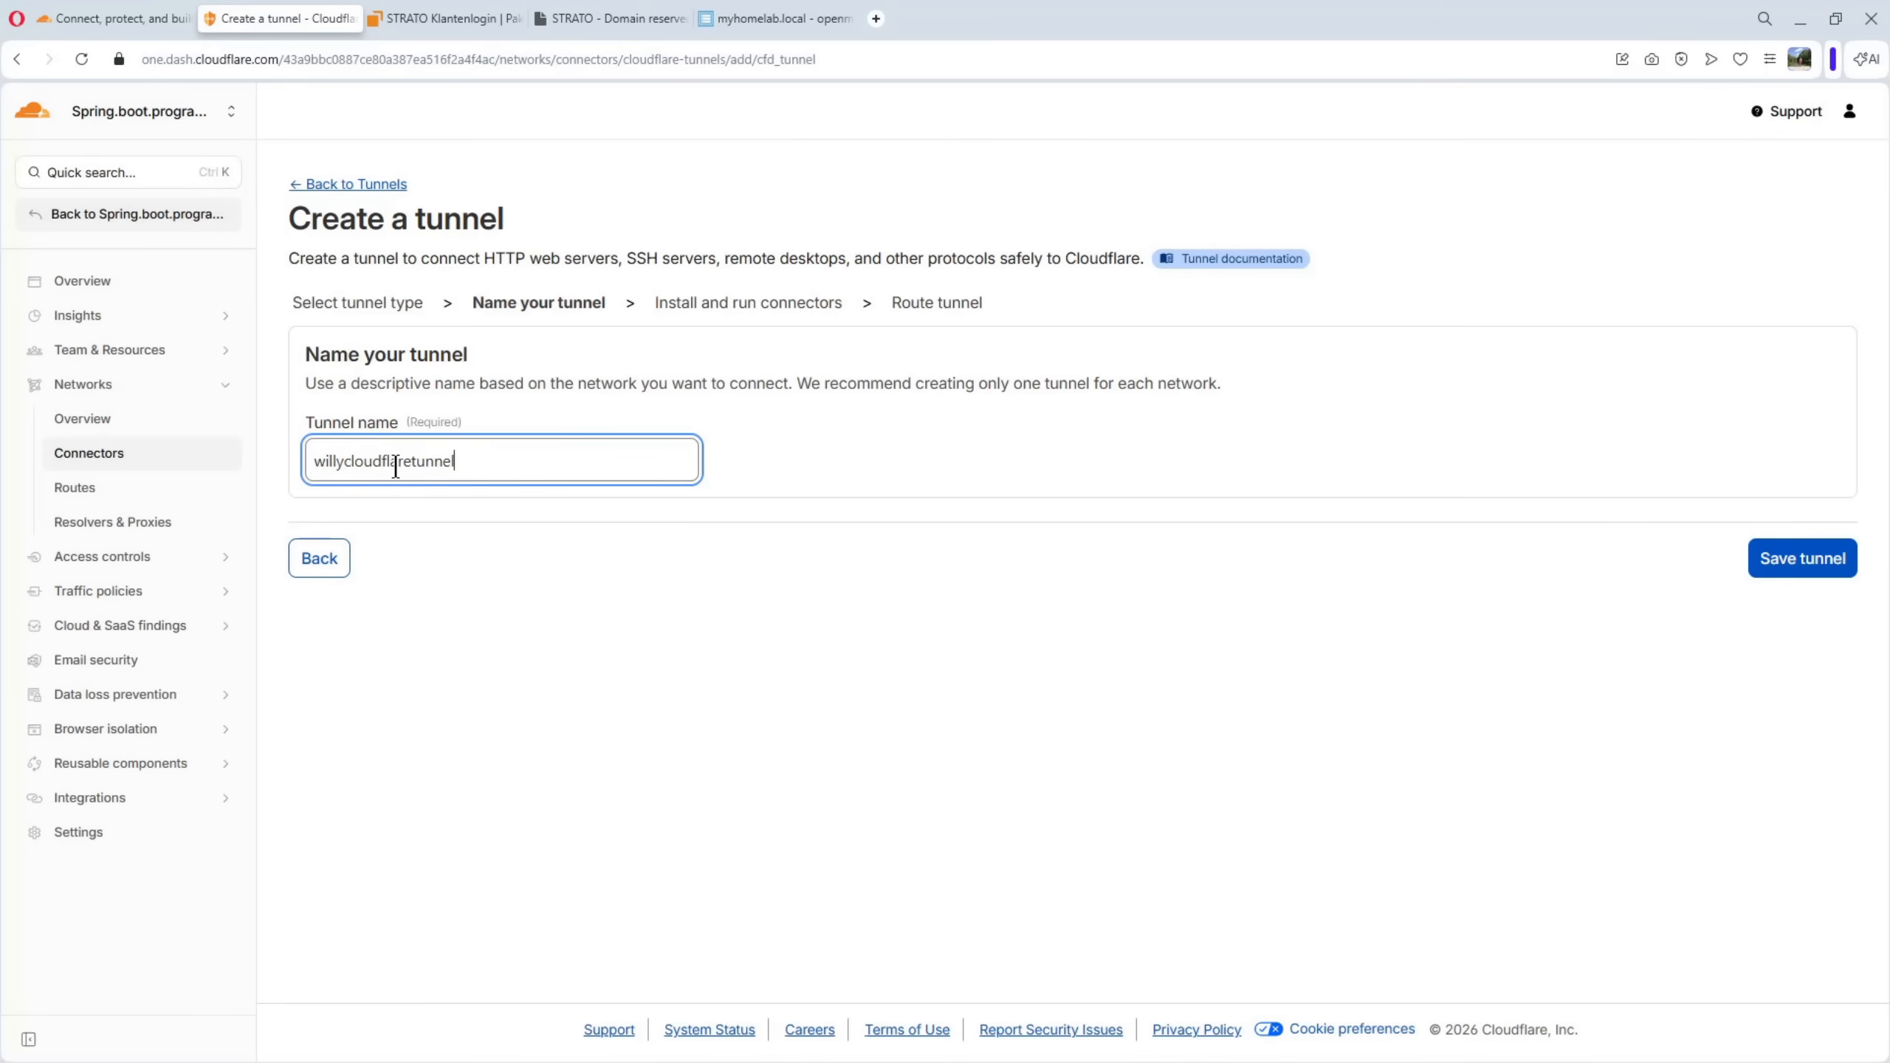
{"action": "left_click", "coordinate": [1819, 564]}
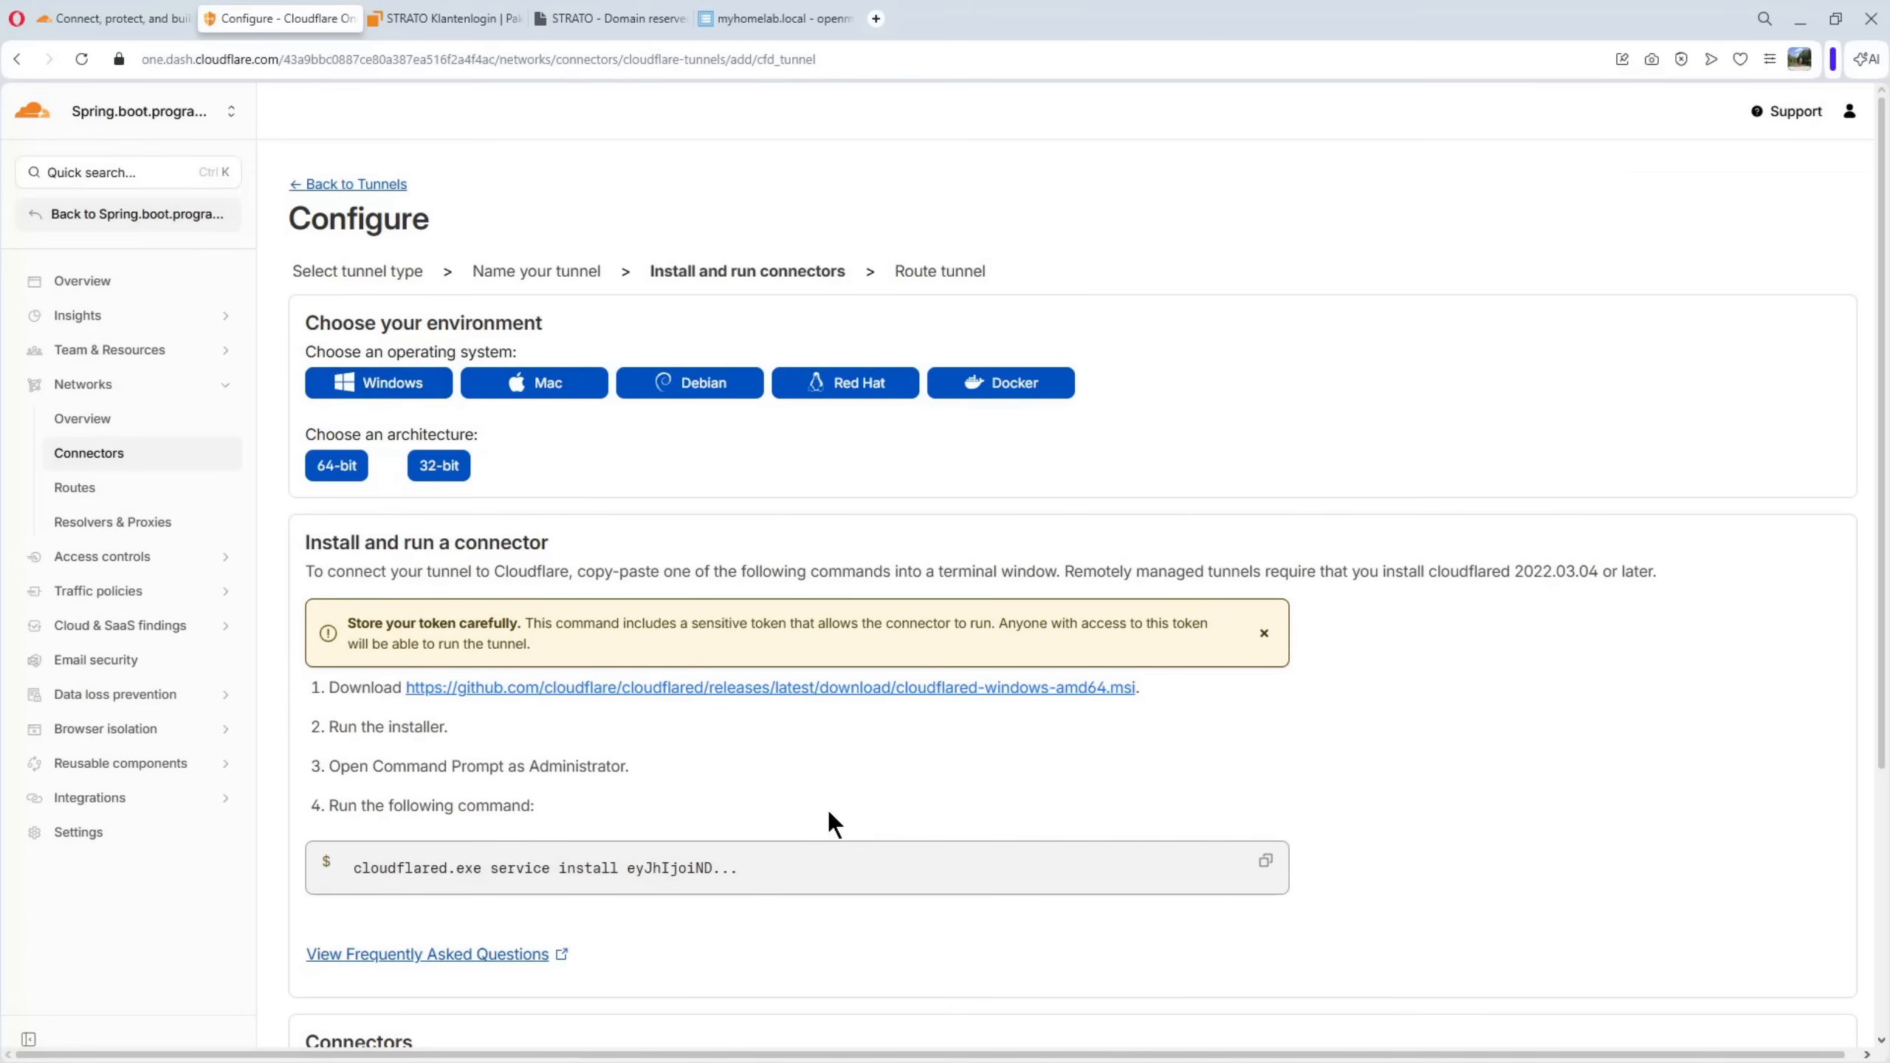
Browse the connector install instructions for Mac, Debian and Red Hat, and choose Docker as the environment
{"action": "left_click", "coordinate": [544, 382]}
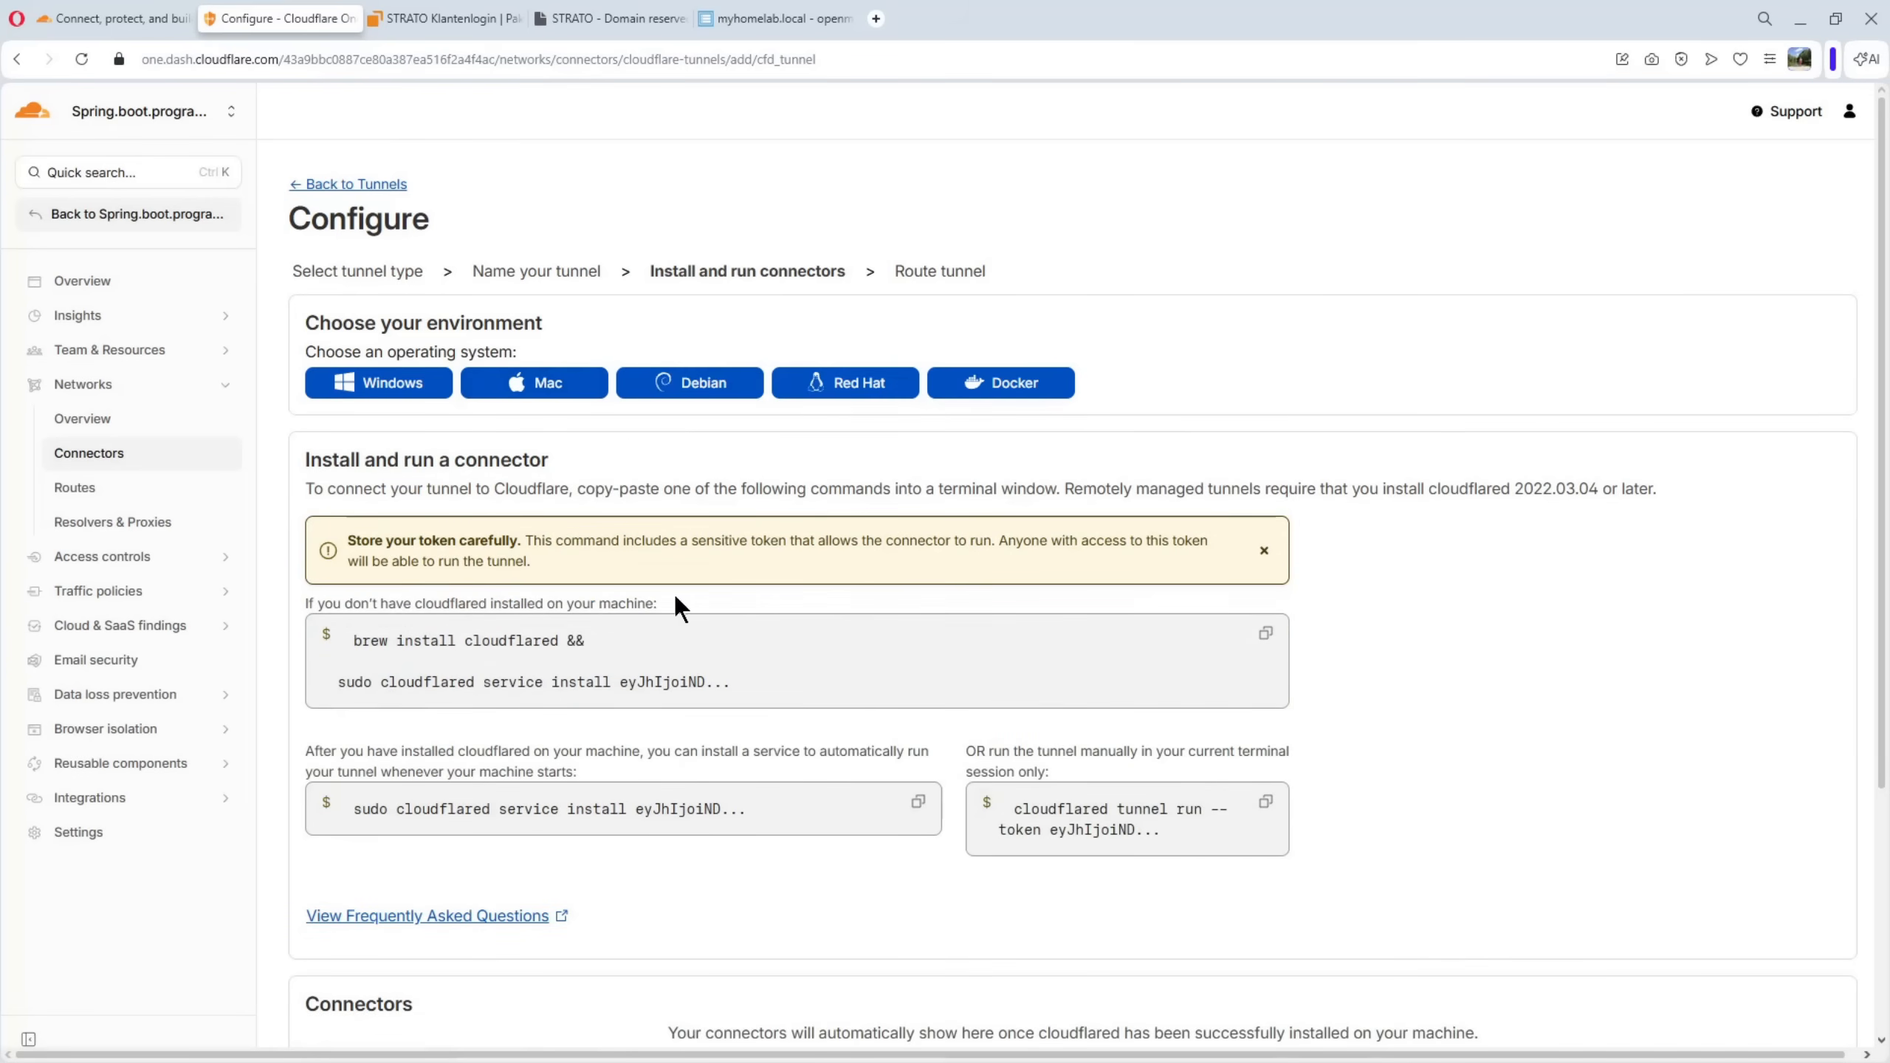
{"action": "left_click", "coordinate": [706, 380]}
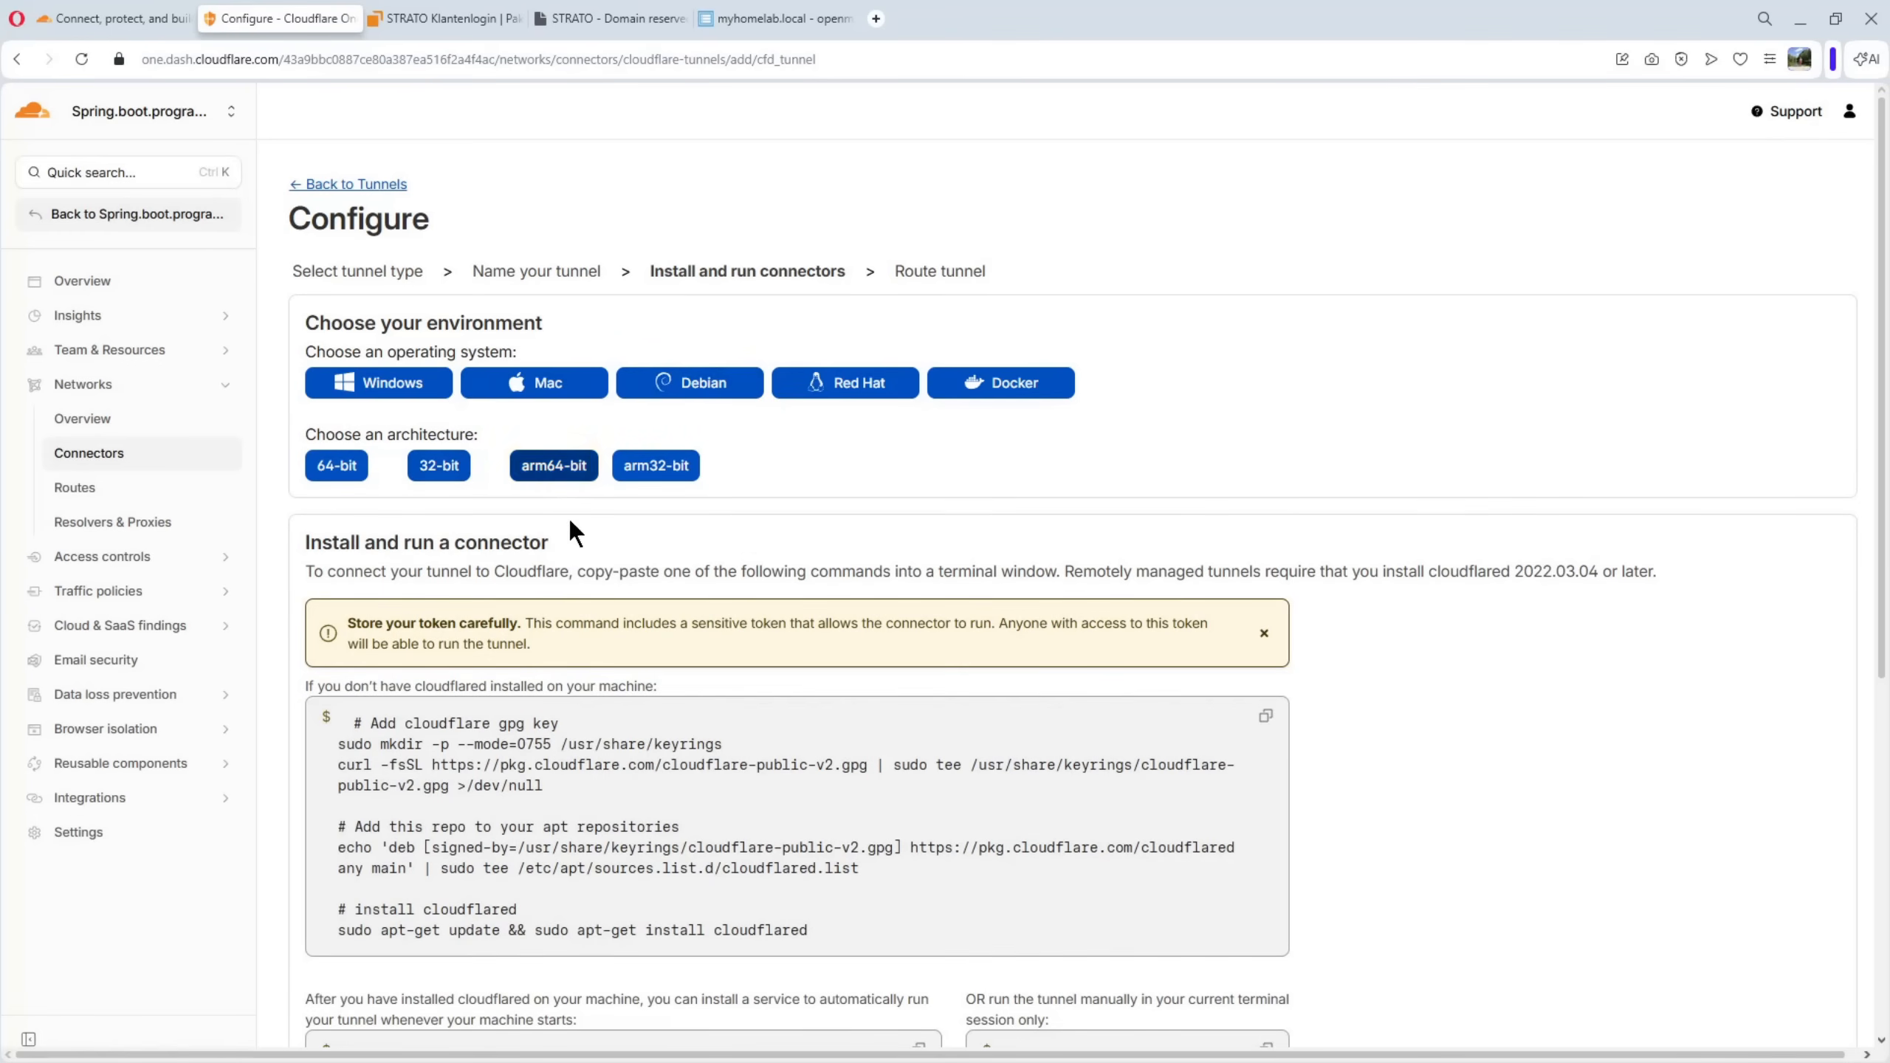
{"action": "left_click", "coordinate": [863, 383]}
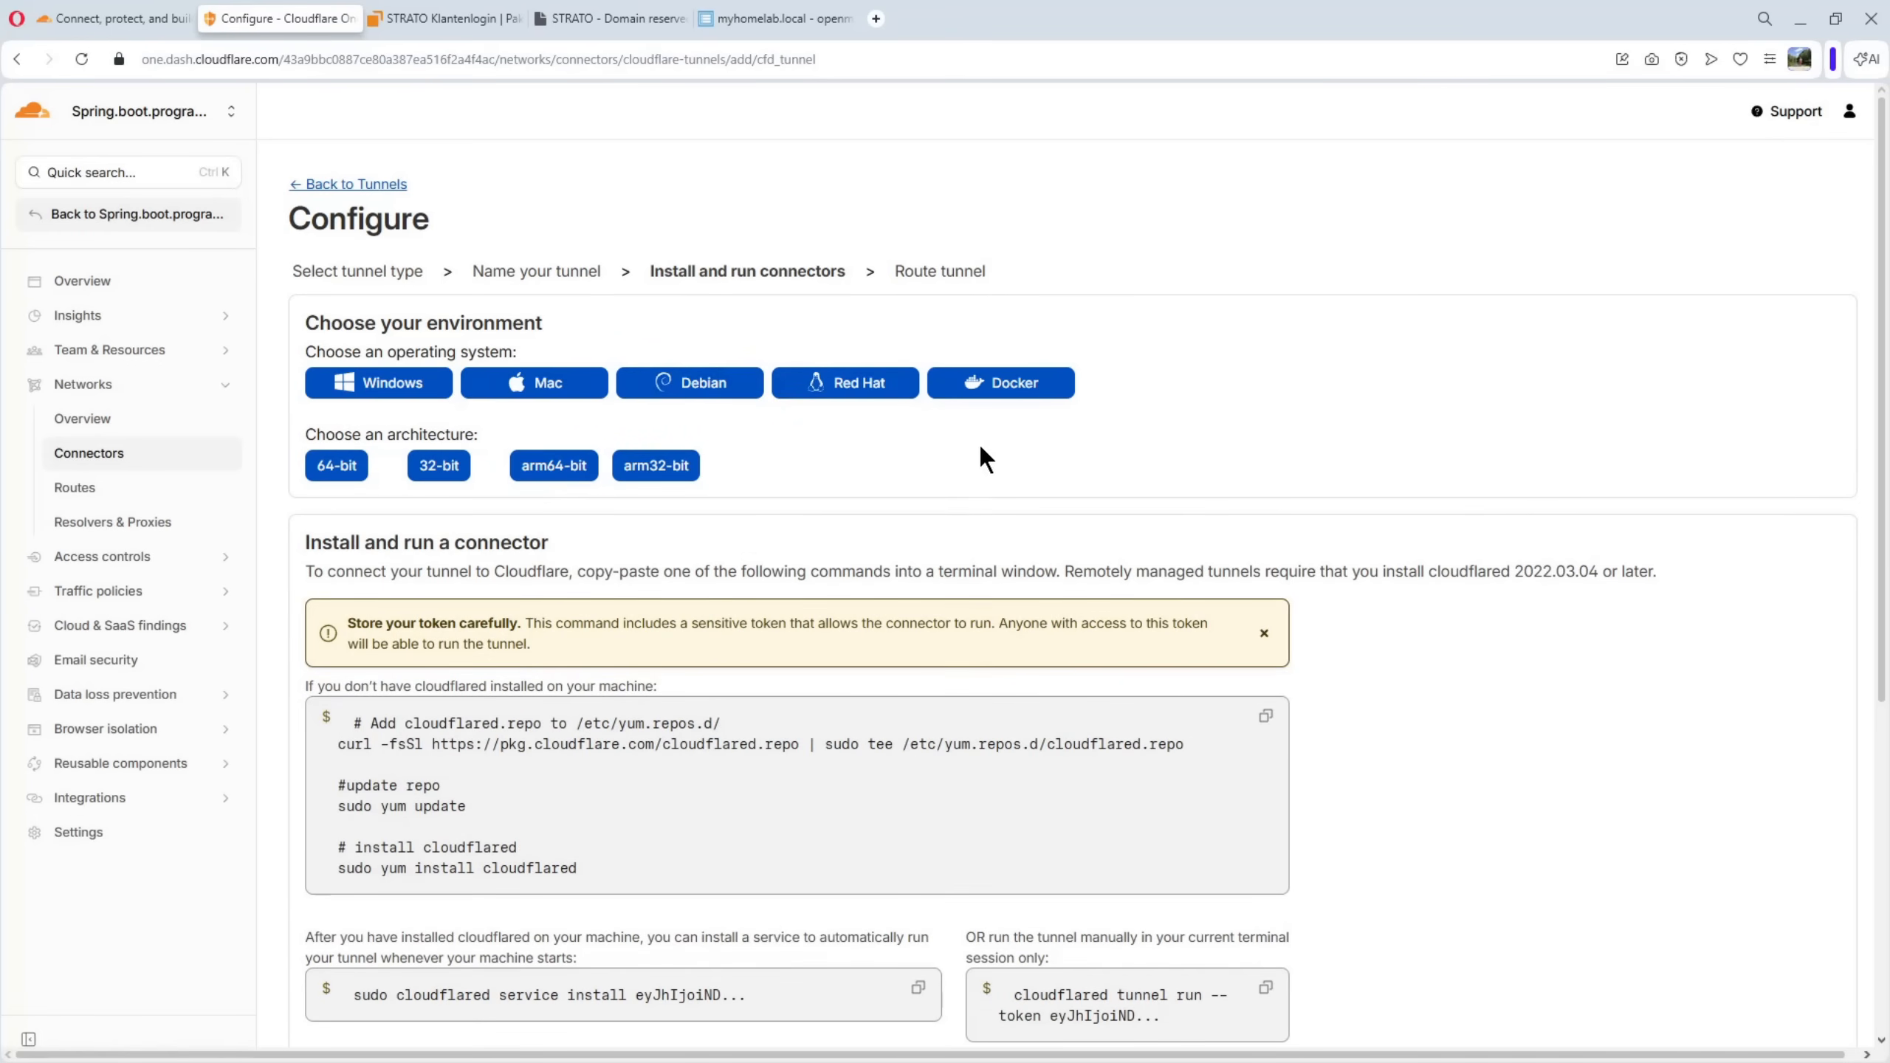
{"action": "left_click", "coordinate": [1015, 384]}
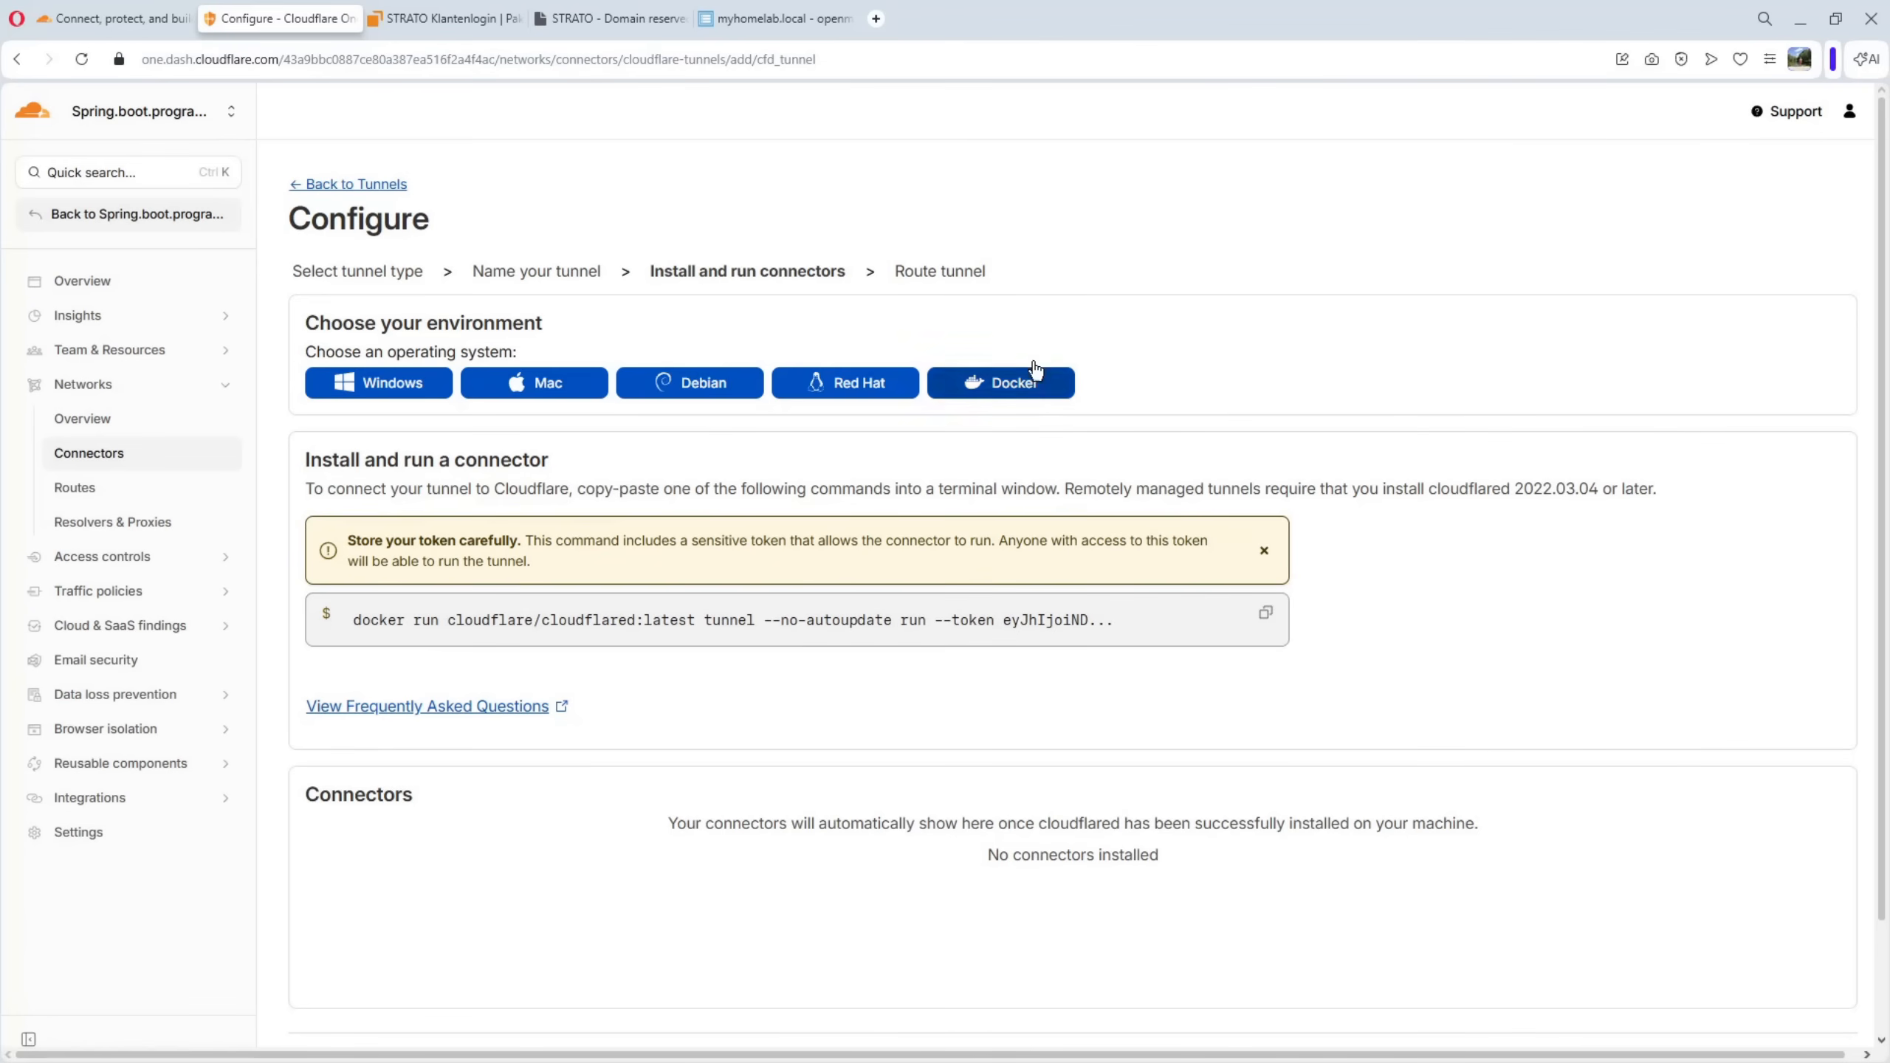
Switch to openmediavault and search the system plugins for docker to check the Compose plugin
{"action": "left_click", "coordinate": [763, 17]}
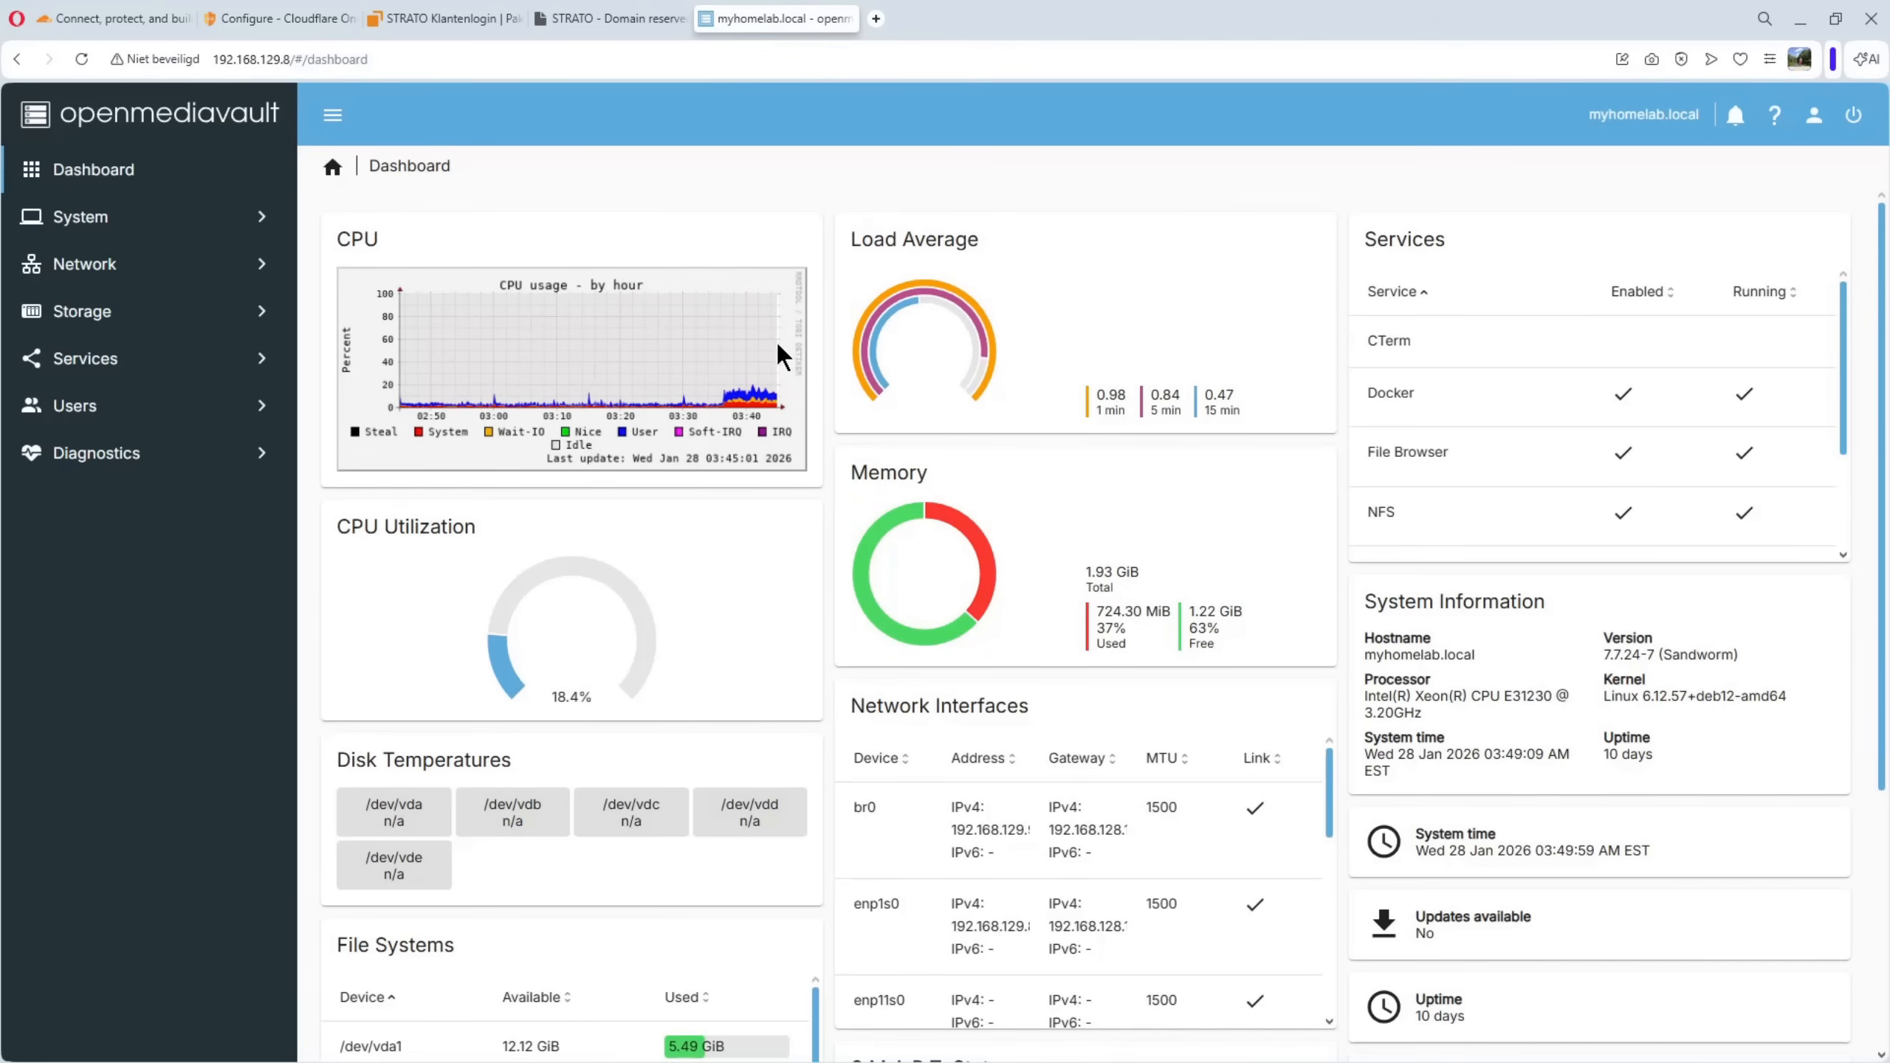
{"action": "left_click", "coordinate": [88, 364]}
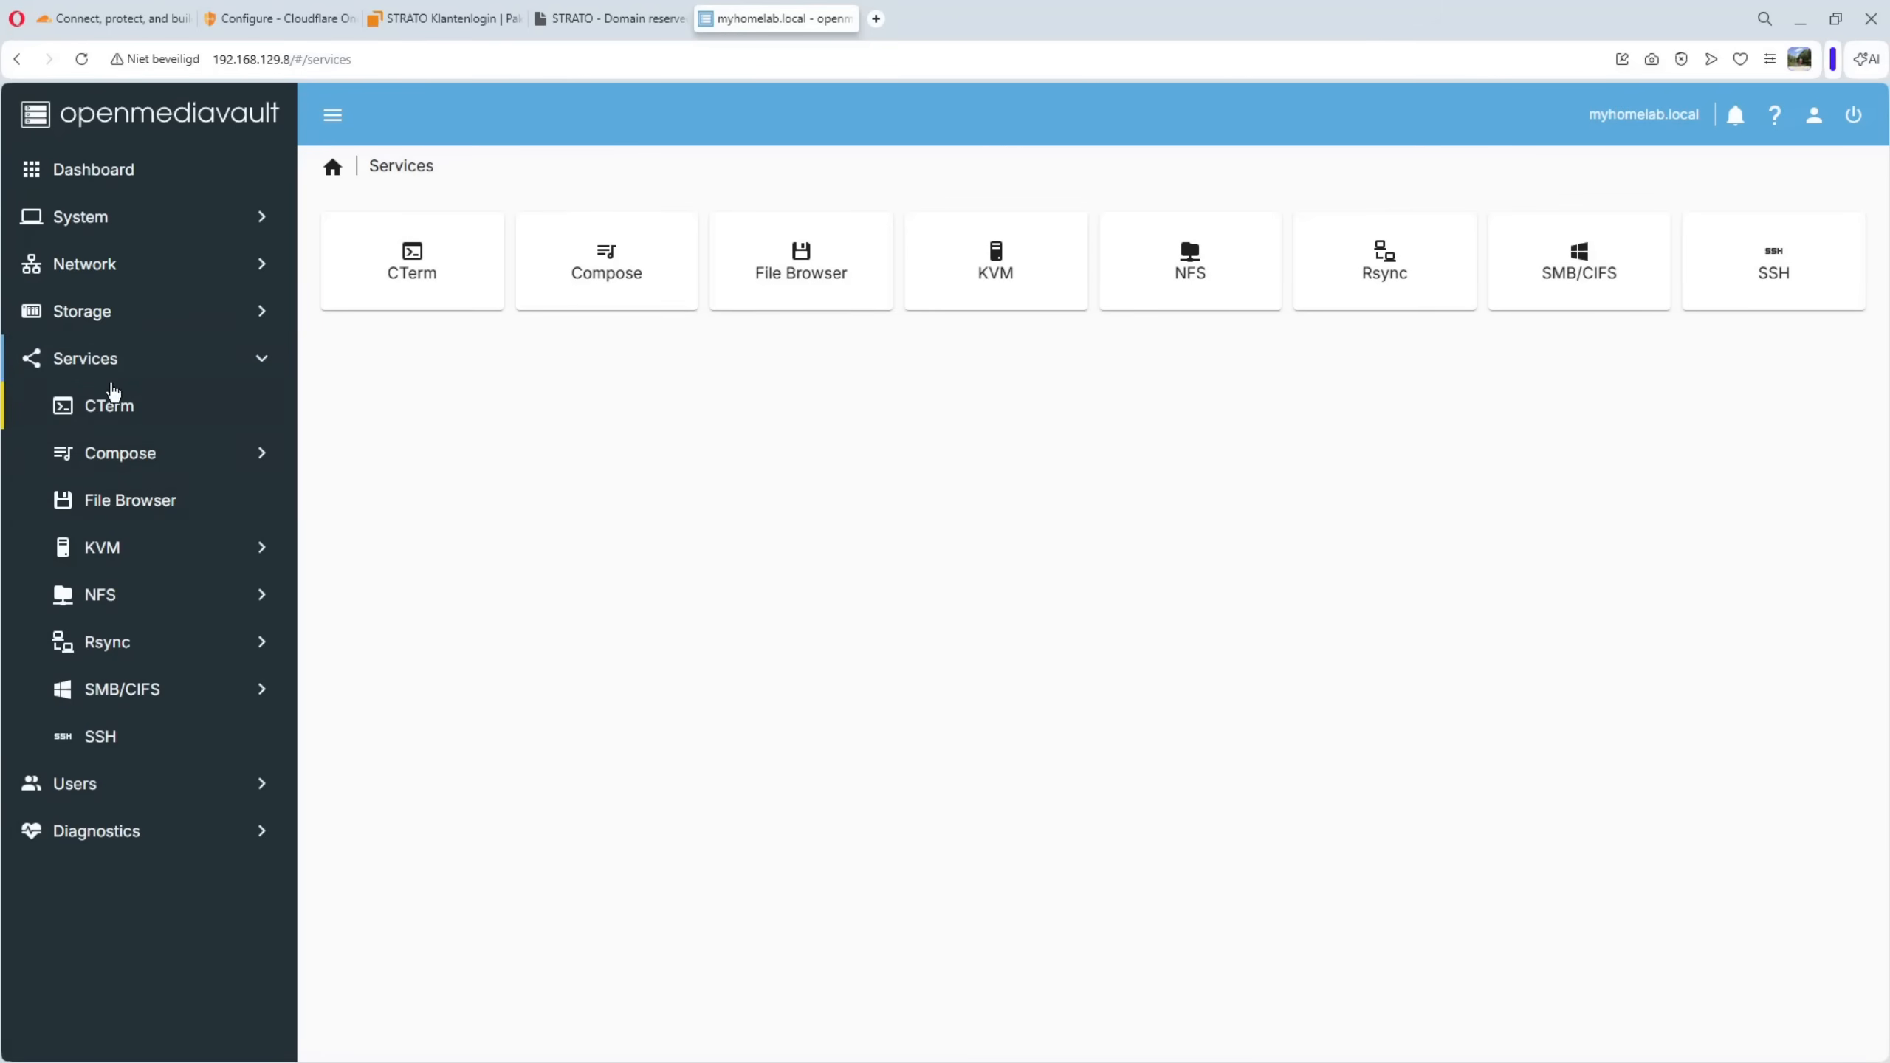
{"action": "left_click", "coordinate": [96, 234]}
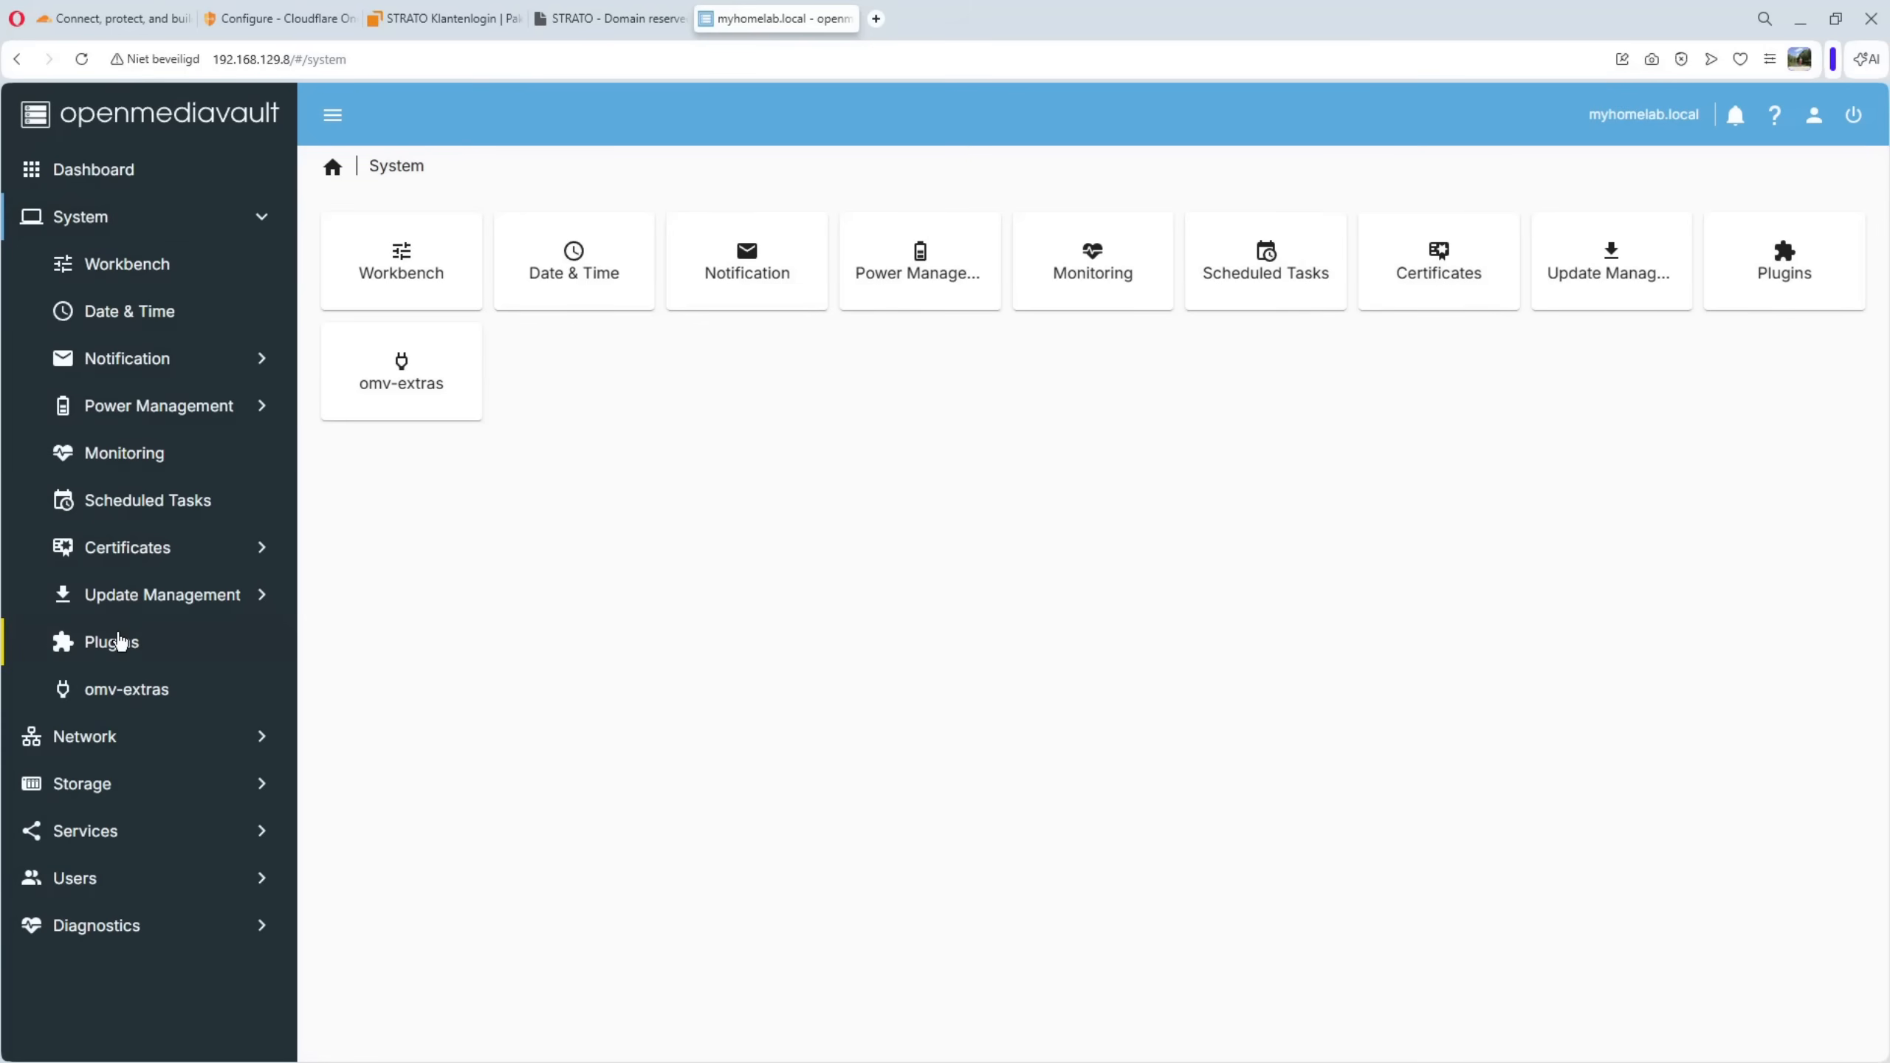
{"action": "left_click", "coordinate": [119, 642]}
{"action": "left_click", "coordinate": [1611, 238]}
{"action": "type", "text": "dock"}
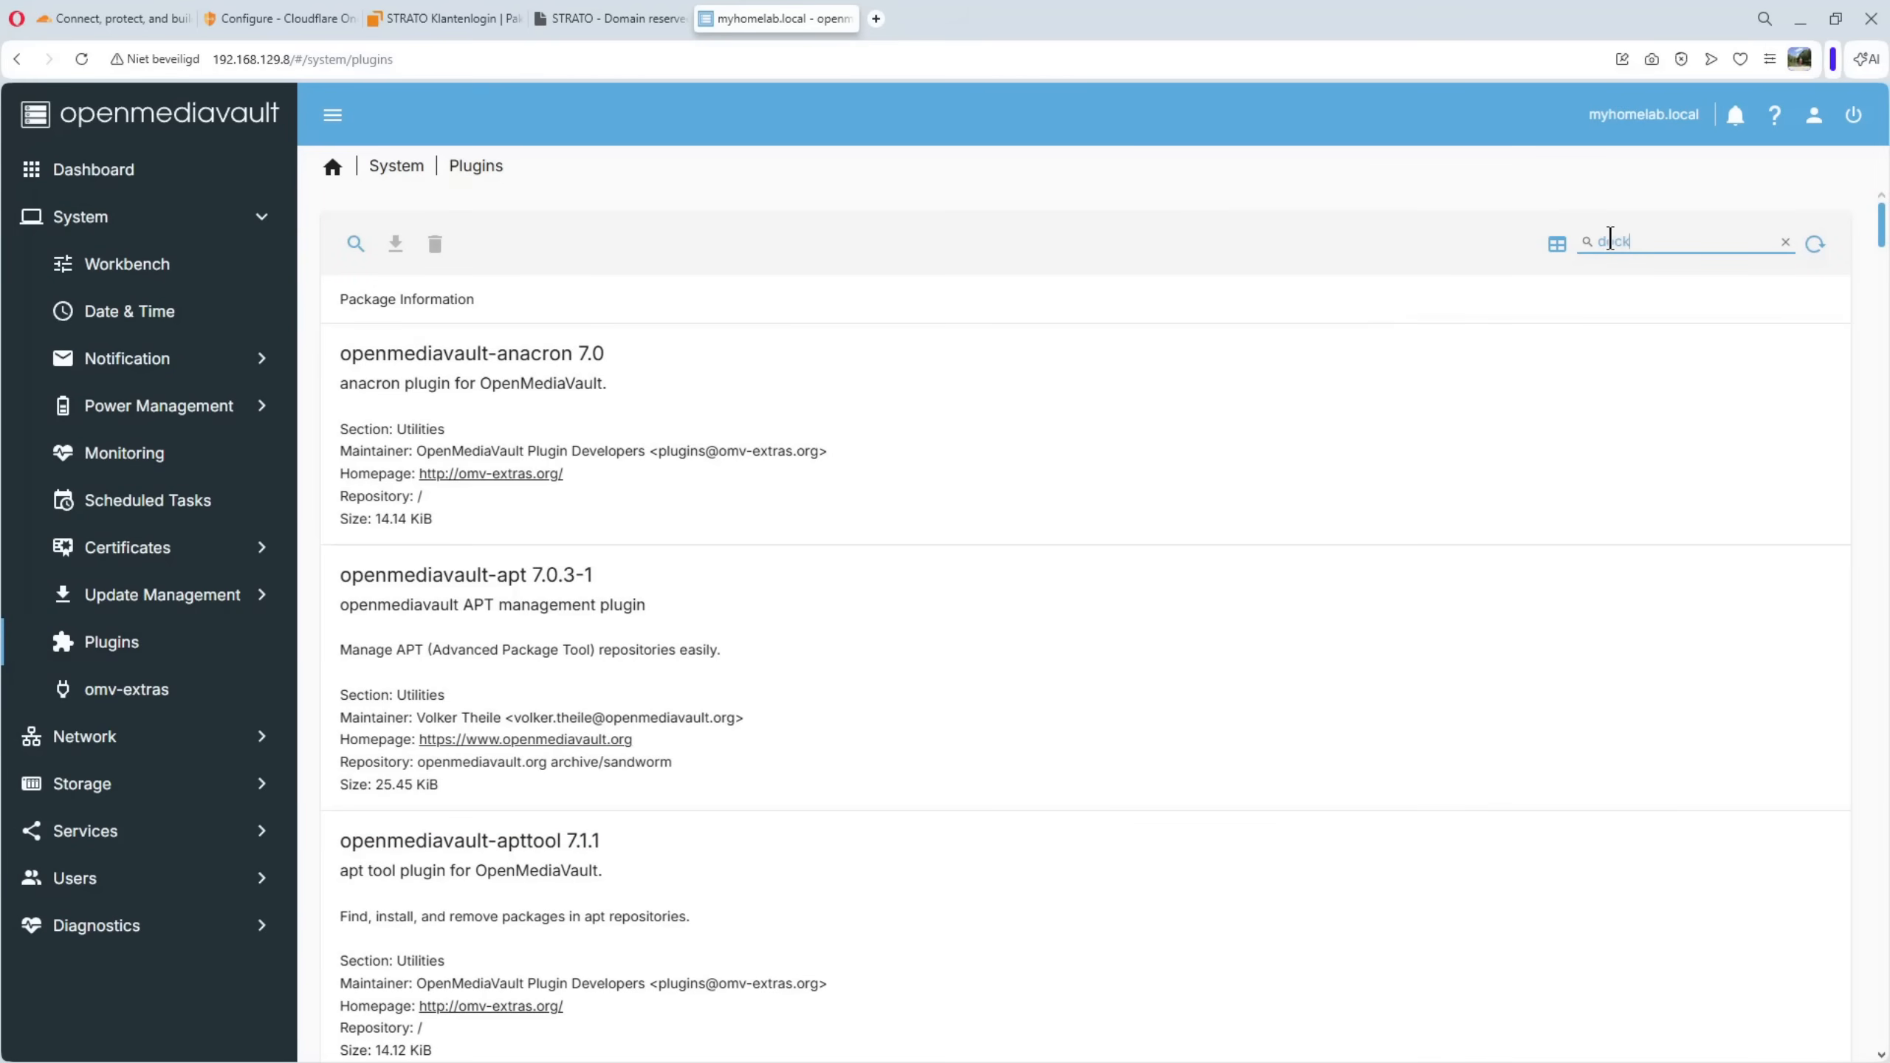
{"action": "type", "text": "er"}
{"action": "left_click", "coordinate": [1442, 410]}
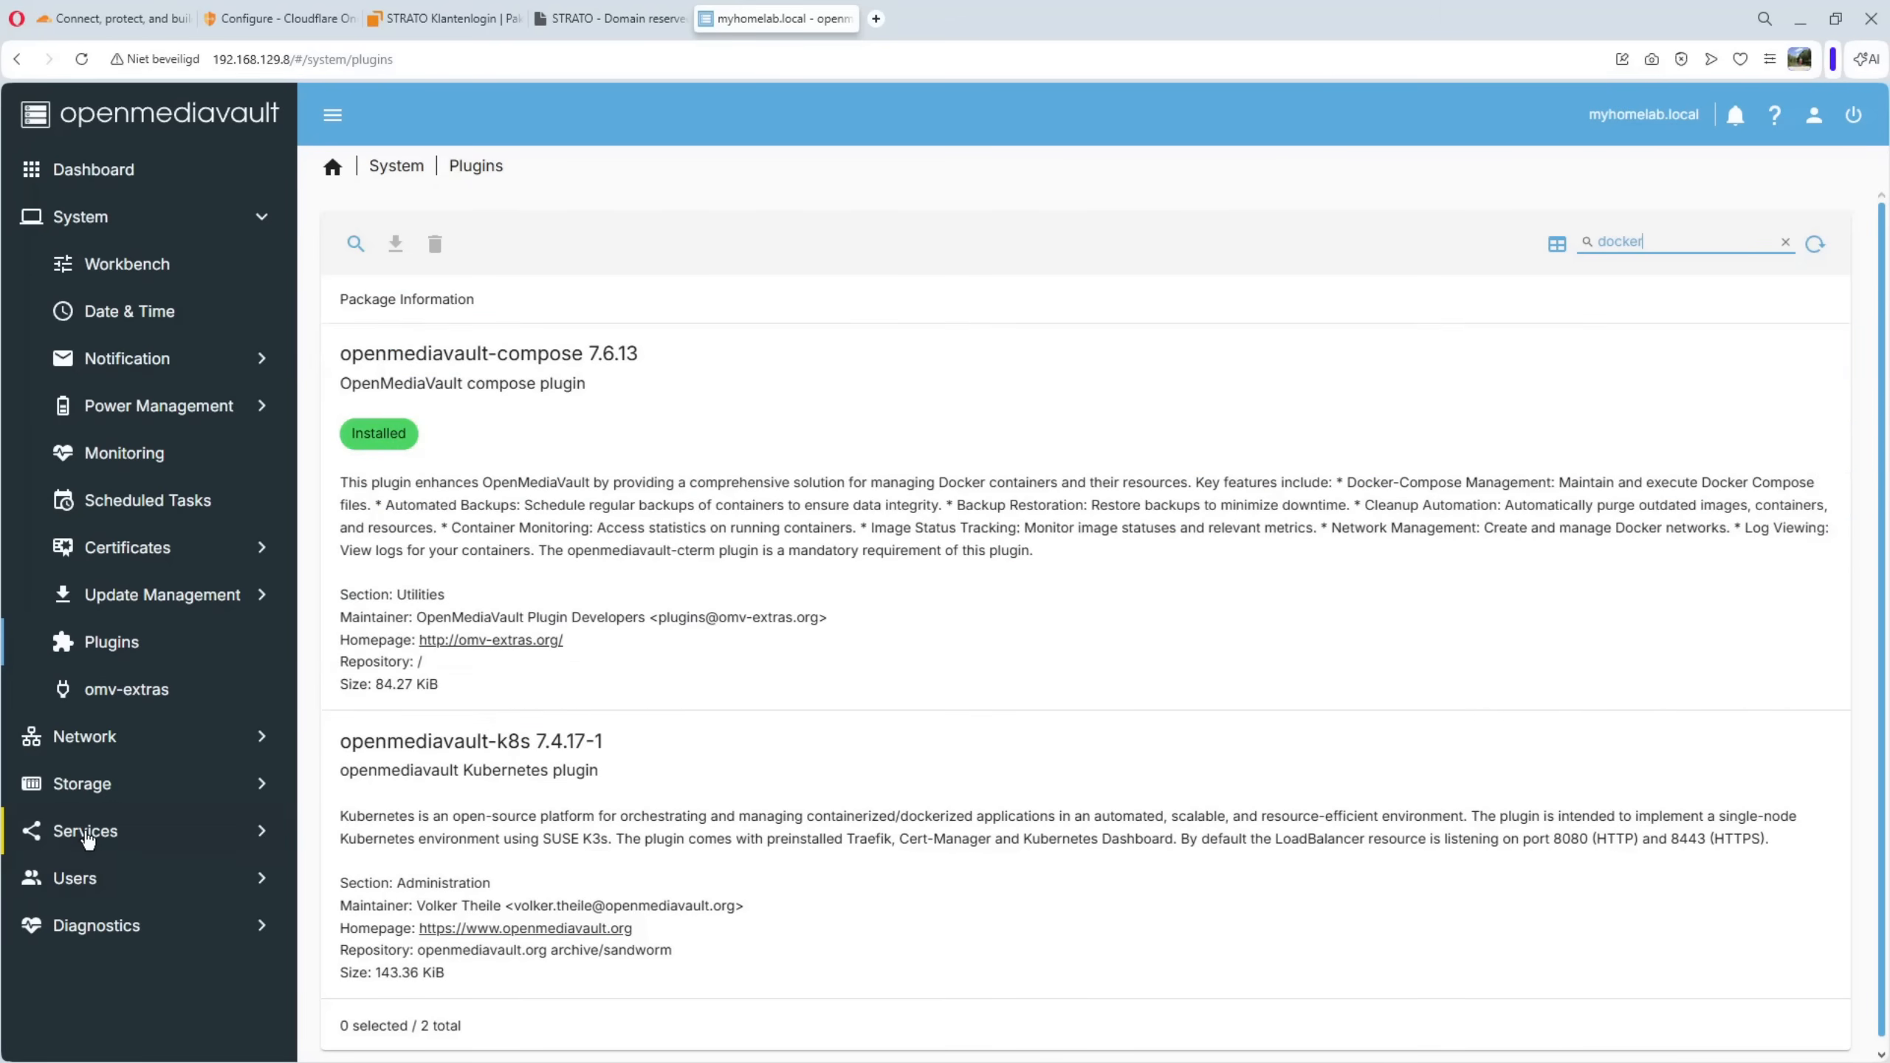
Open the Compose service's files list and review the existing Docker compose entries
{"action": "left_click", "coordinate": [85, 831]}
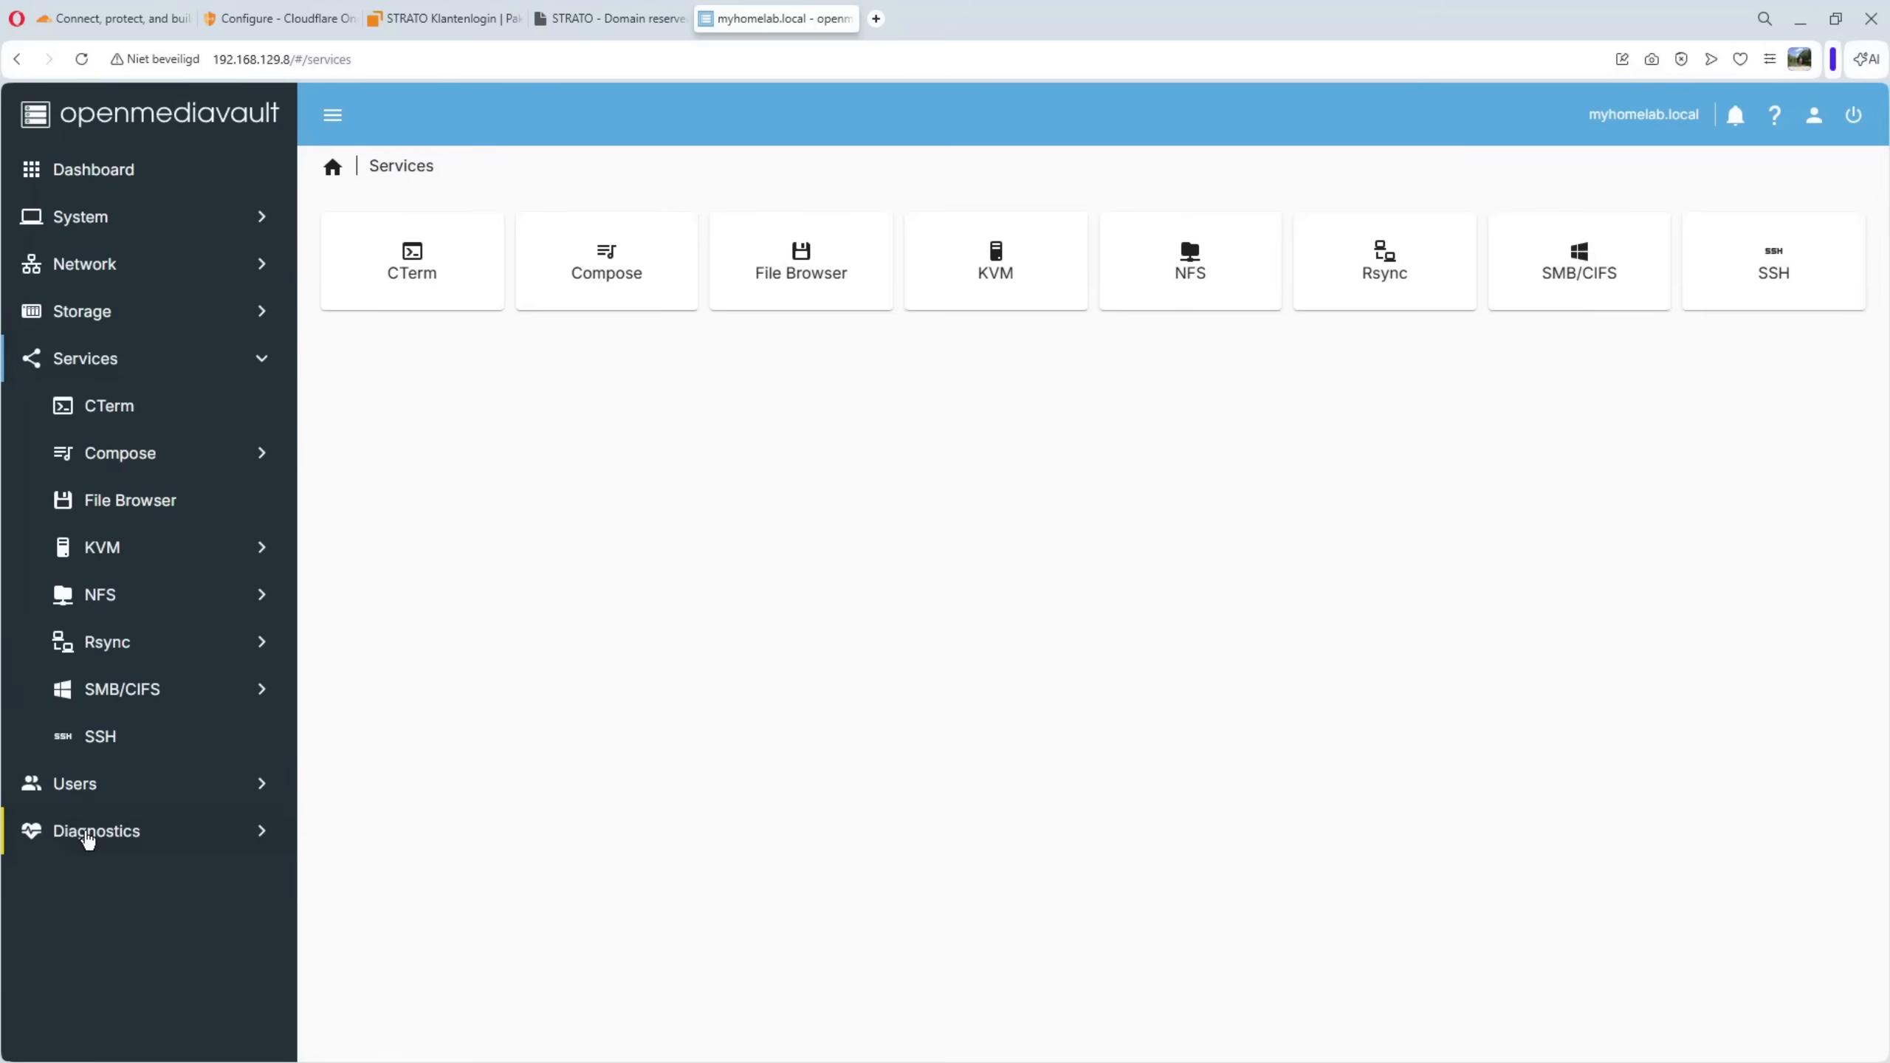
{"action": "left_click", "coordinate": [131, 456]}
{"action": "left_click", "coordinate": [134, 551]}
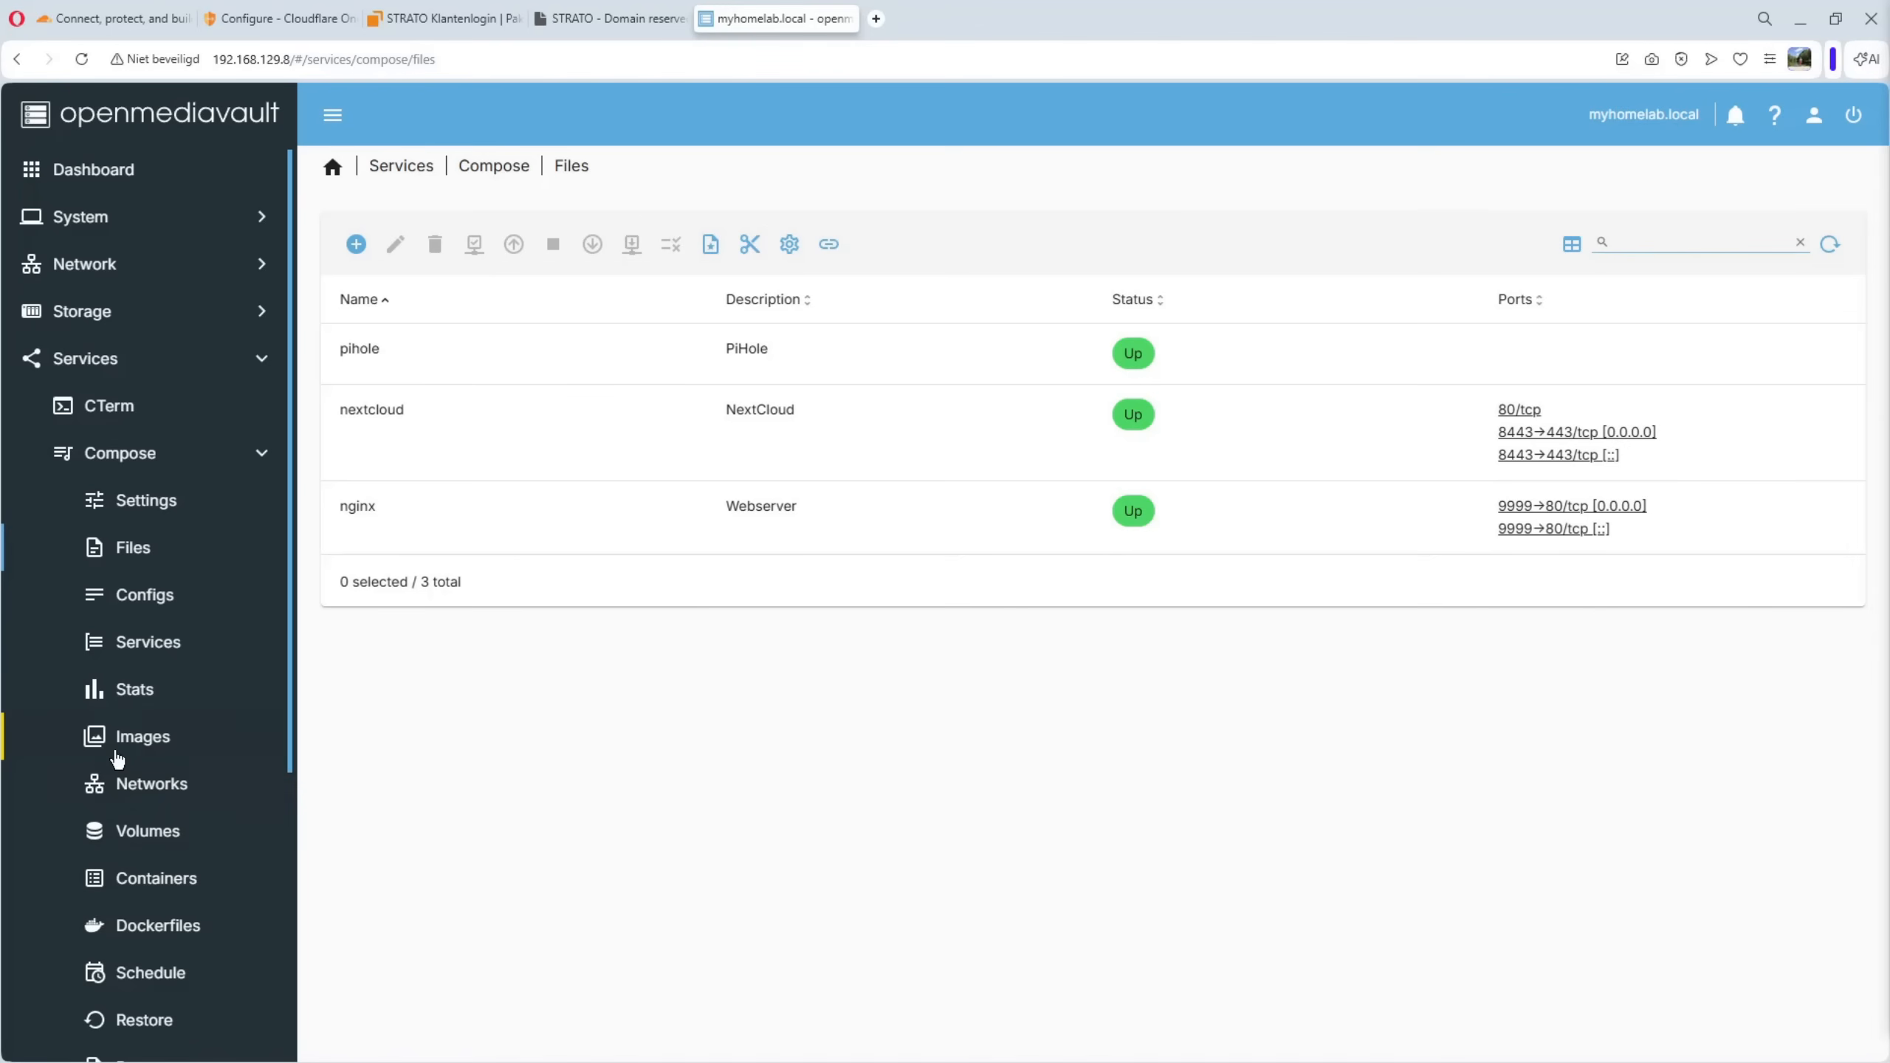
Create a Docker network named cloudflare with the bridge driver in Compose and save it
{"action": "left_click", "coordinate": [141, 790]}
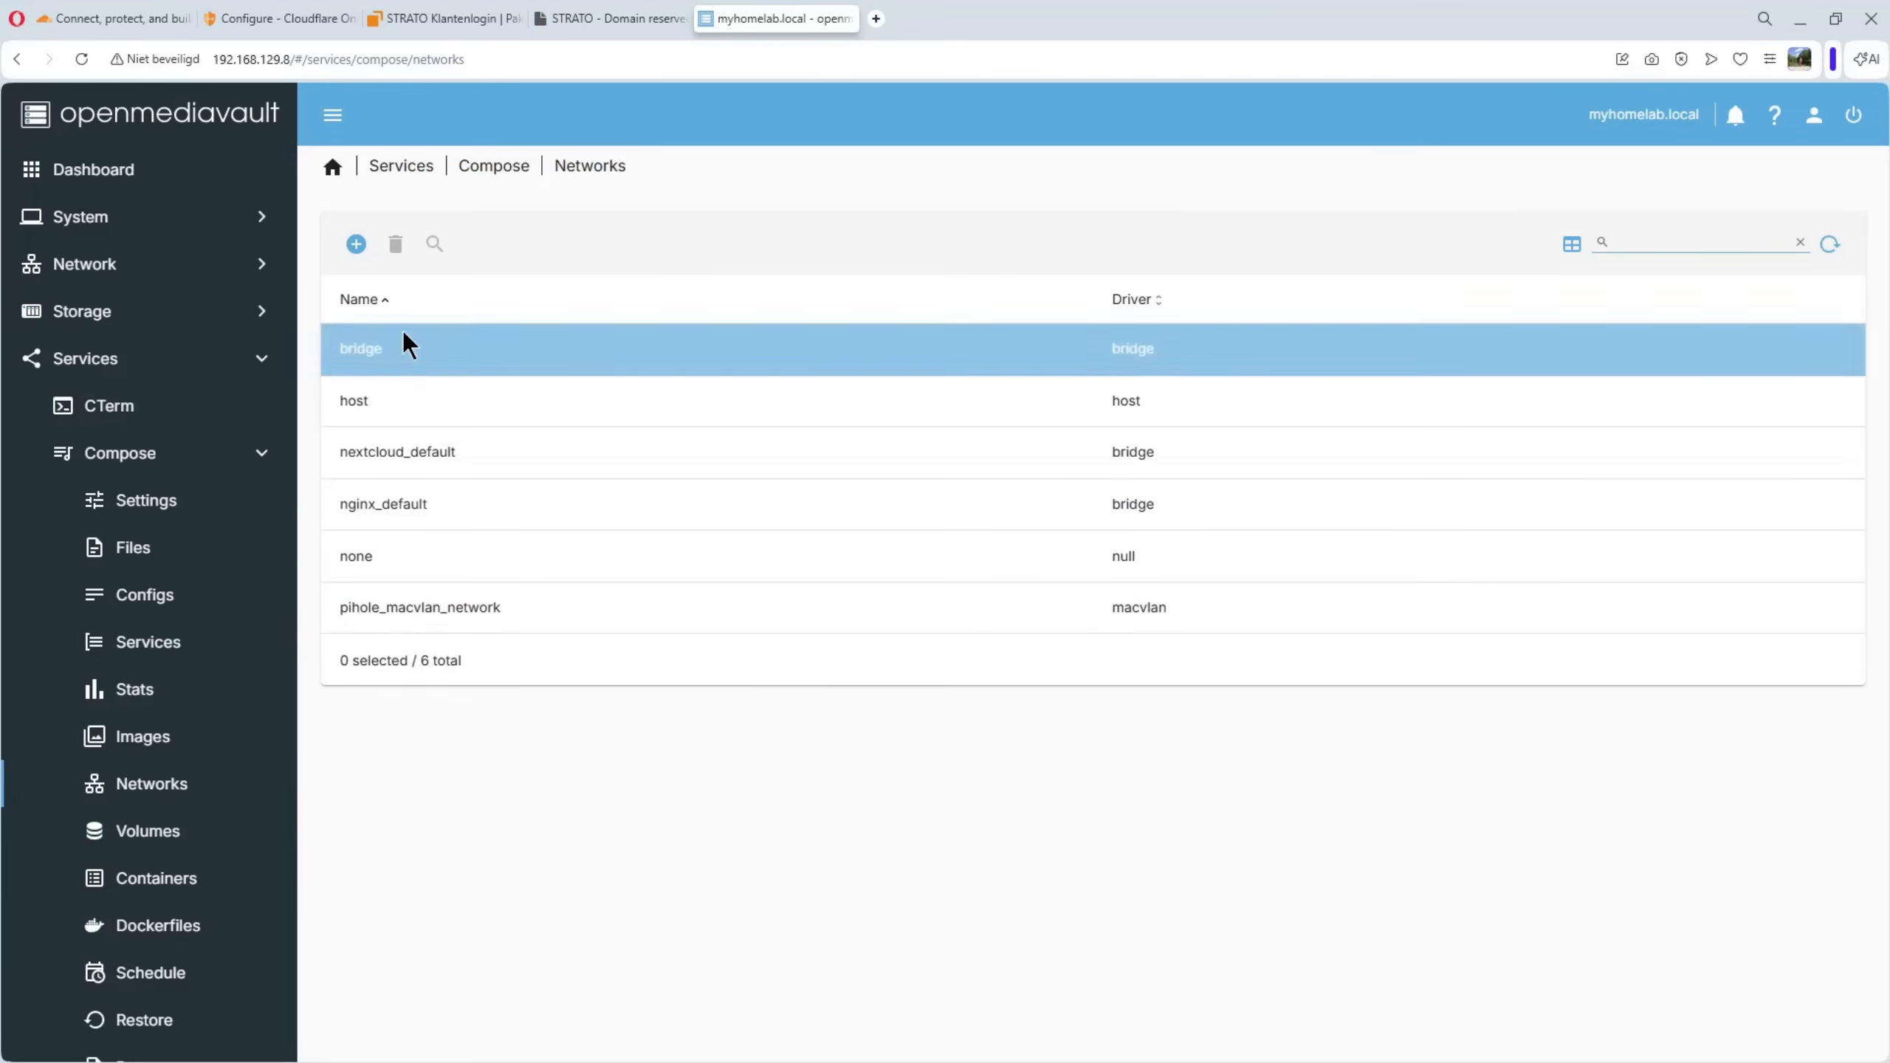
{"action": "left_click", "coordinate": [355, 245]}
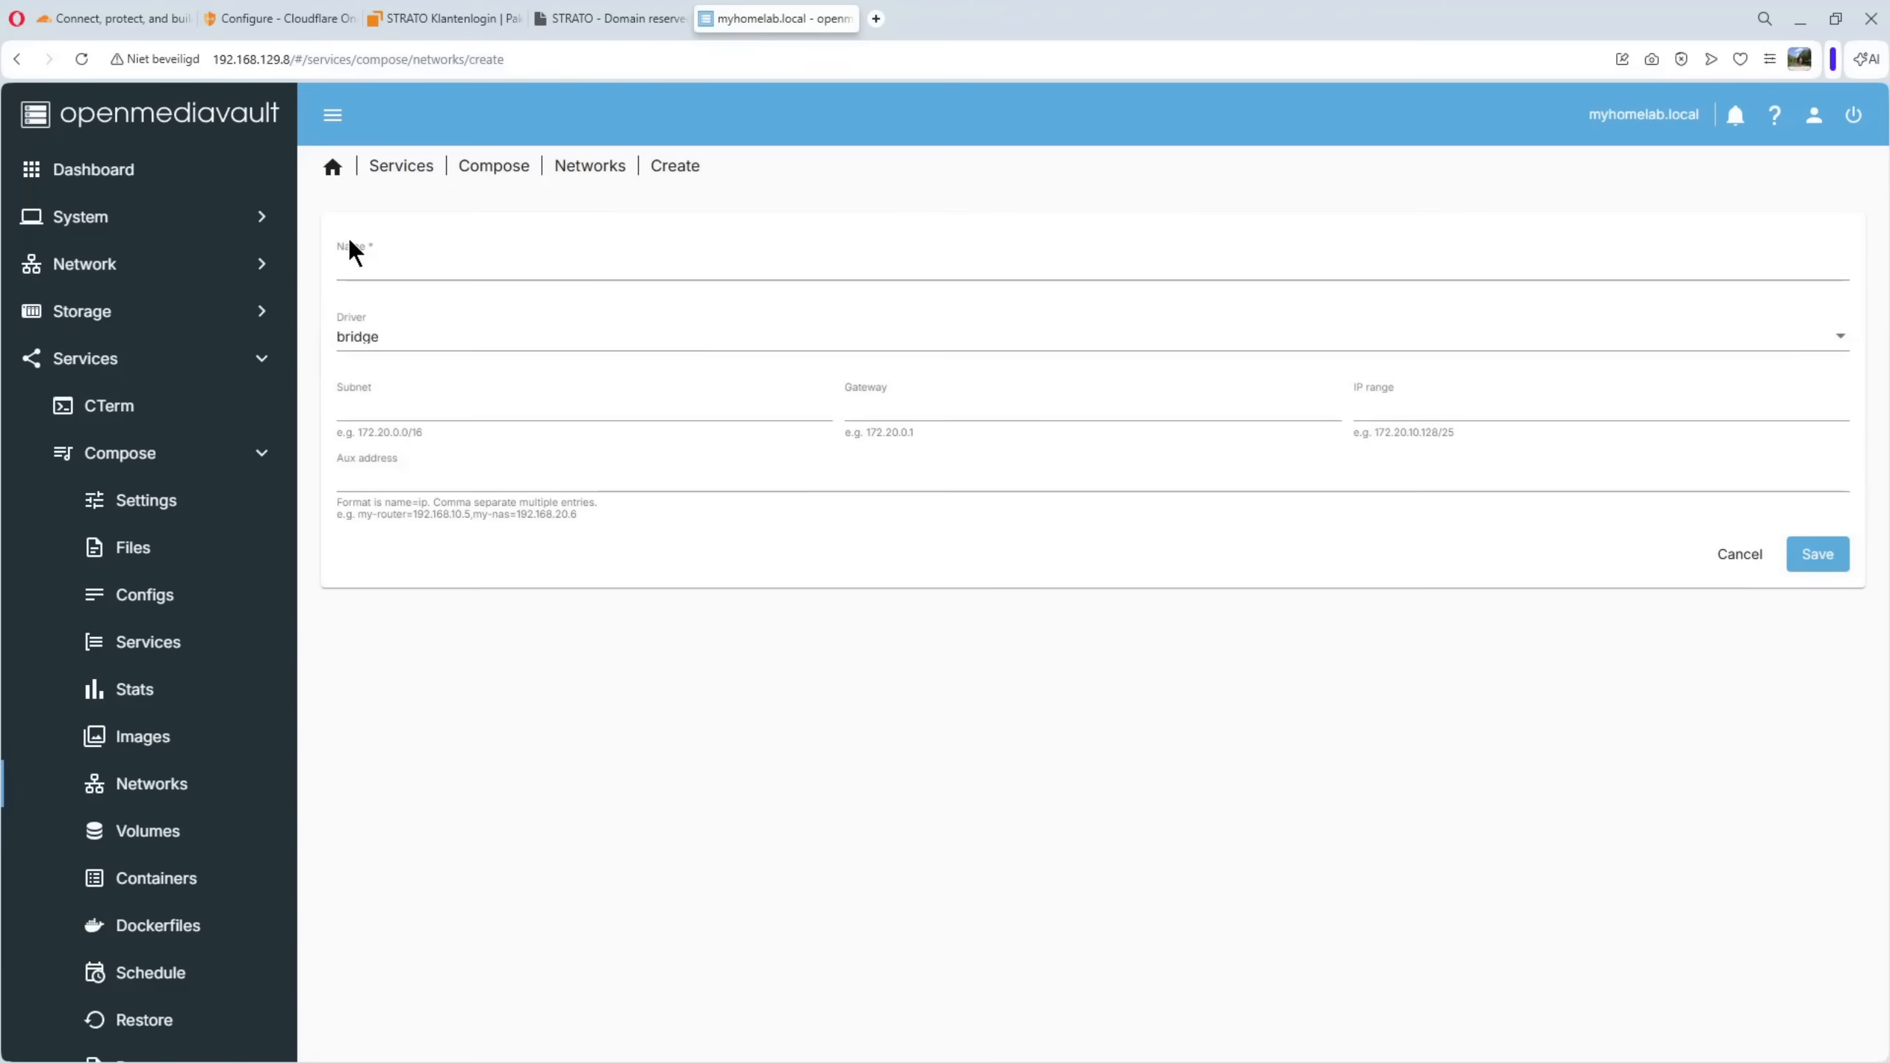
{"action": "left_click", "coordinate": [369, 272]}
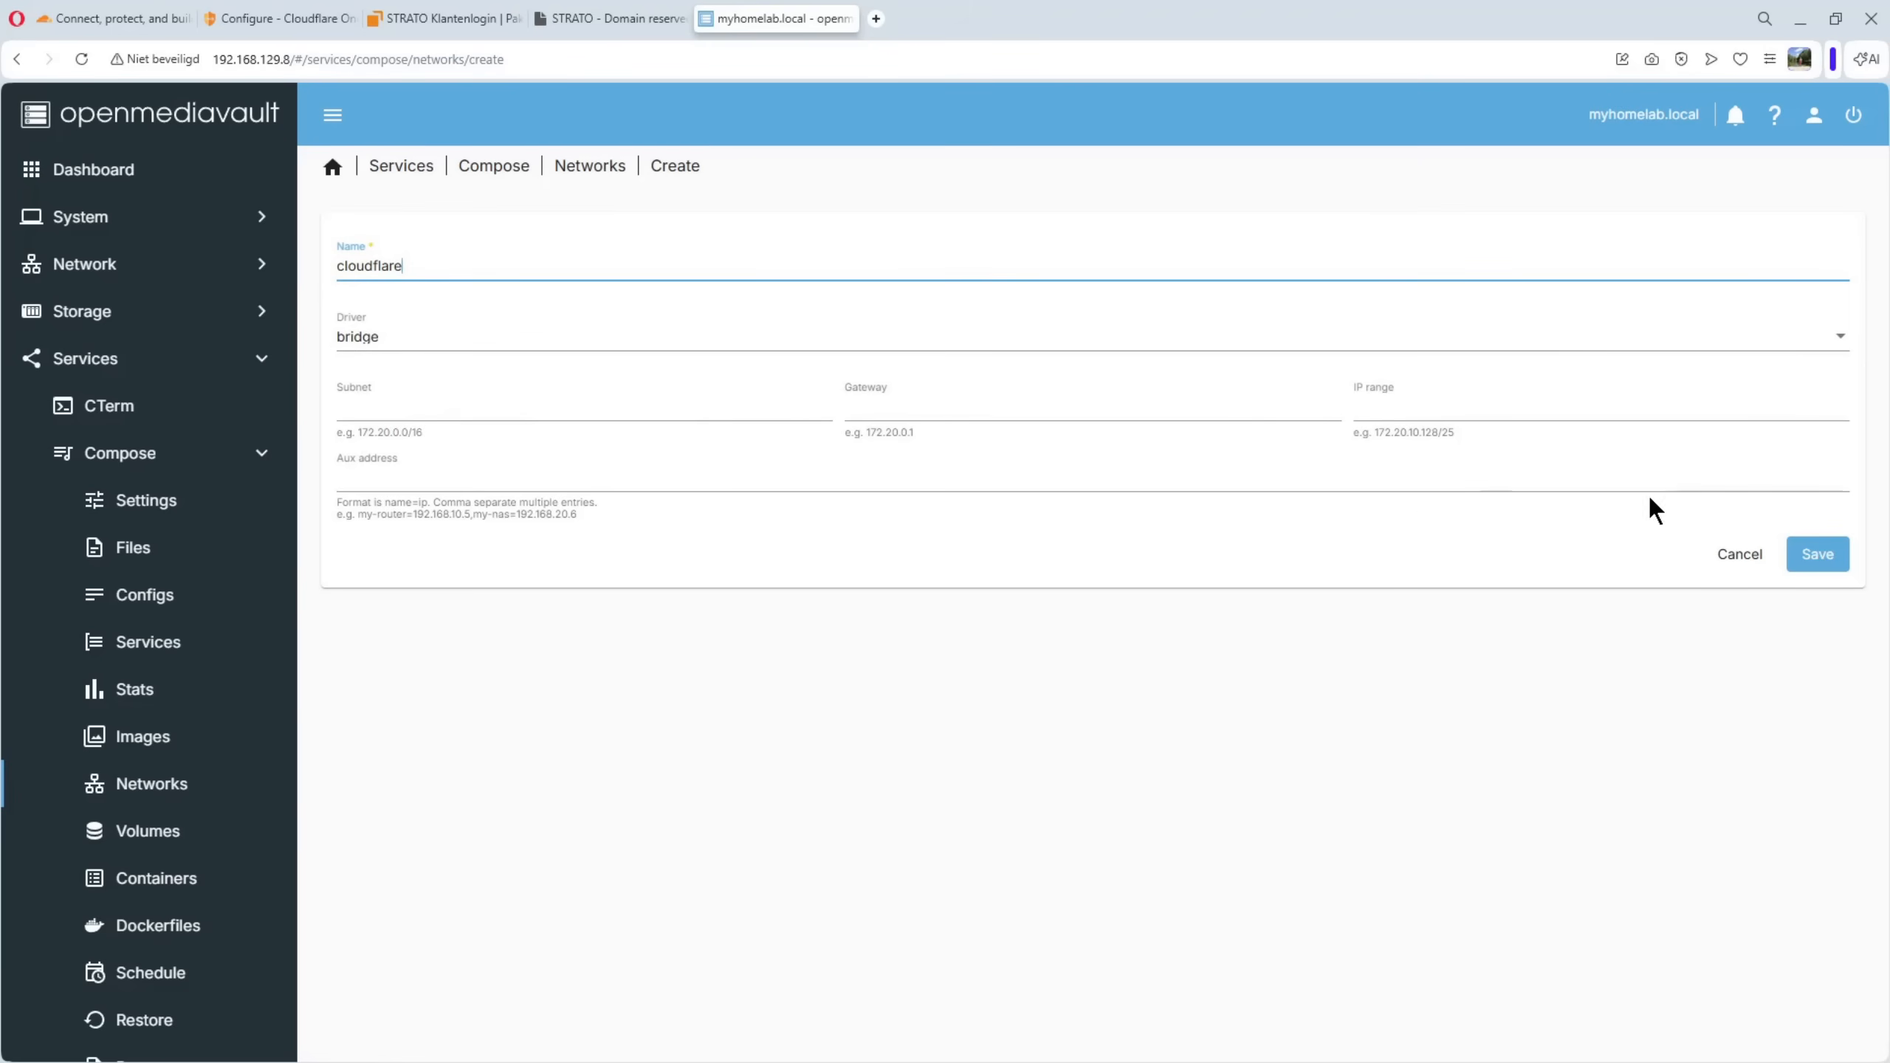
{"action": "left_click", "coordinate": [1816, 568]}
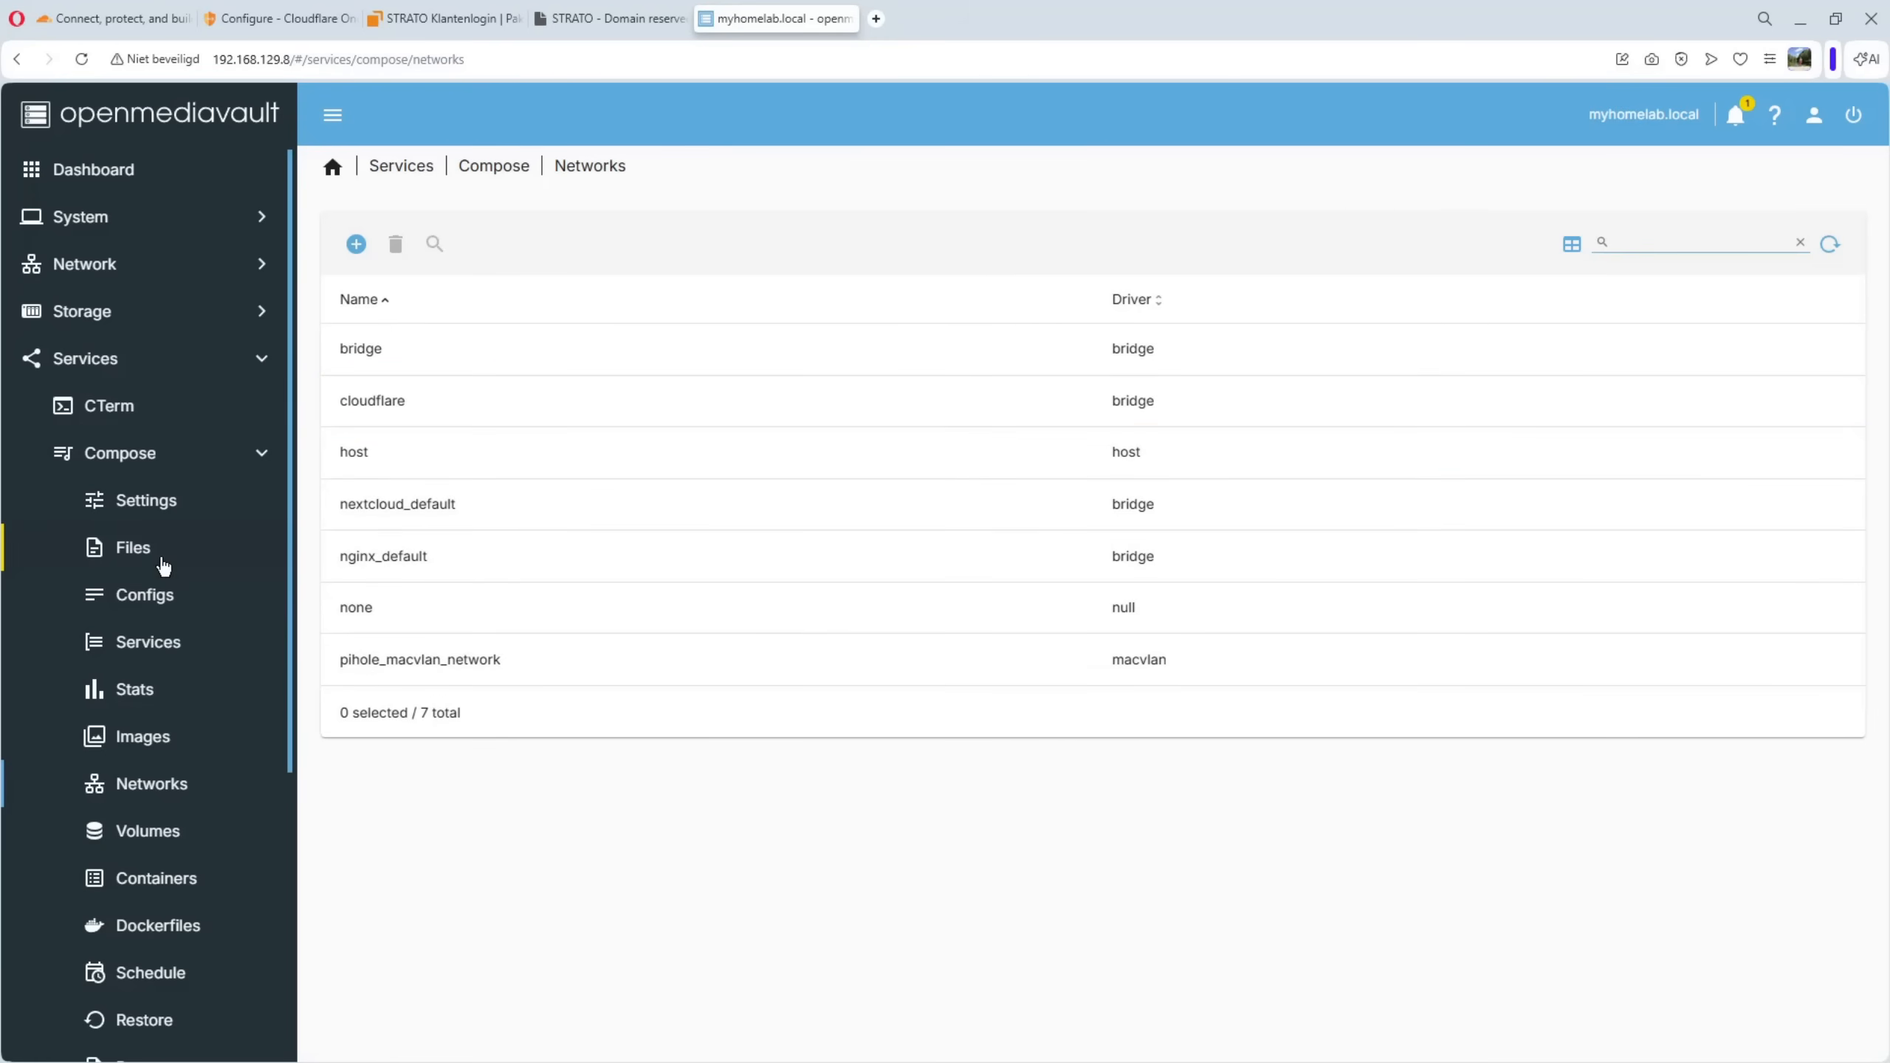
Add a new file to the Compose service with cloudflaretunnel as both its name and its description
{"action": "left_click", "coordinate": [134, 549]}
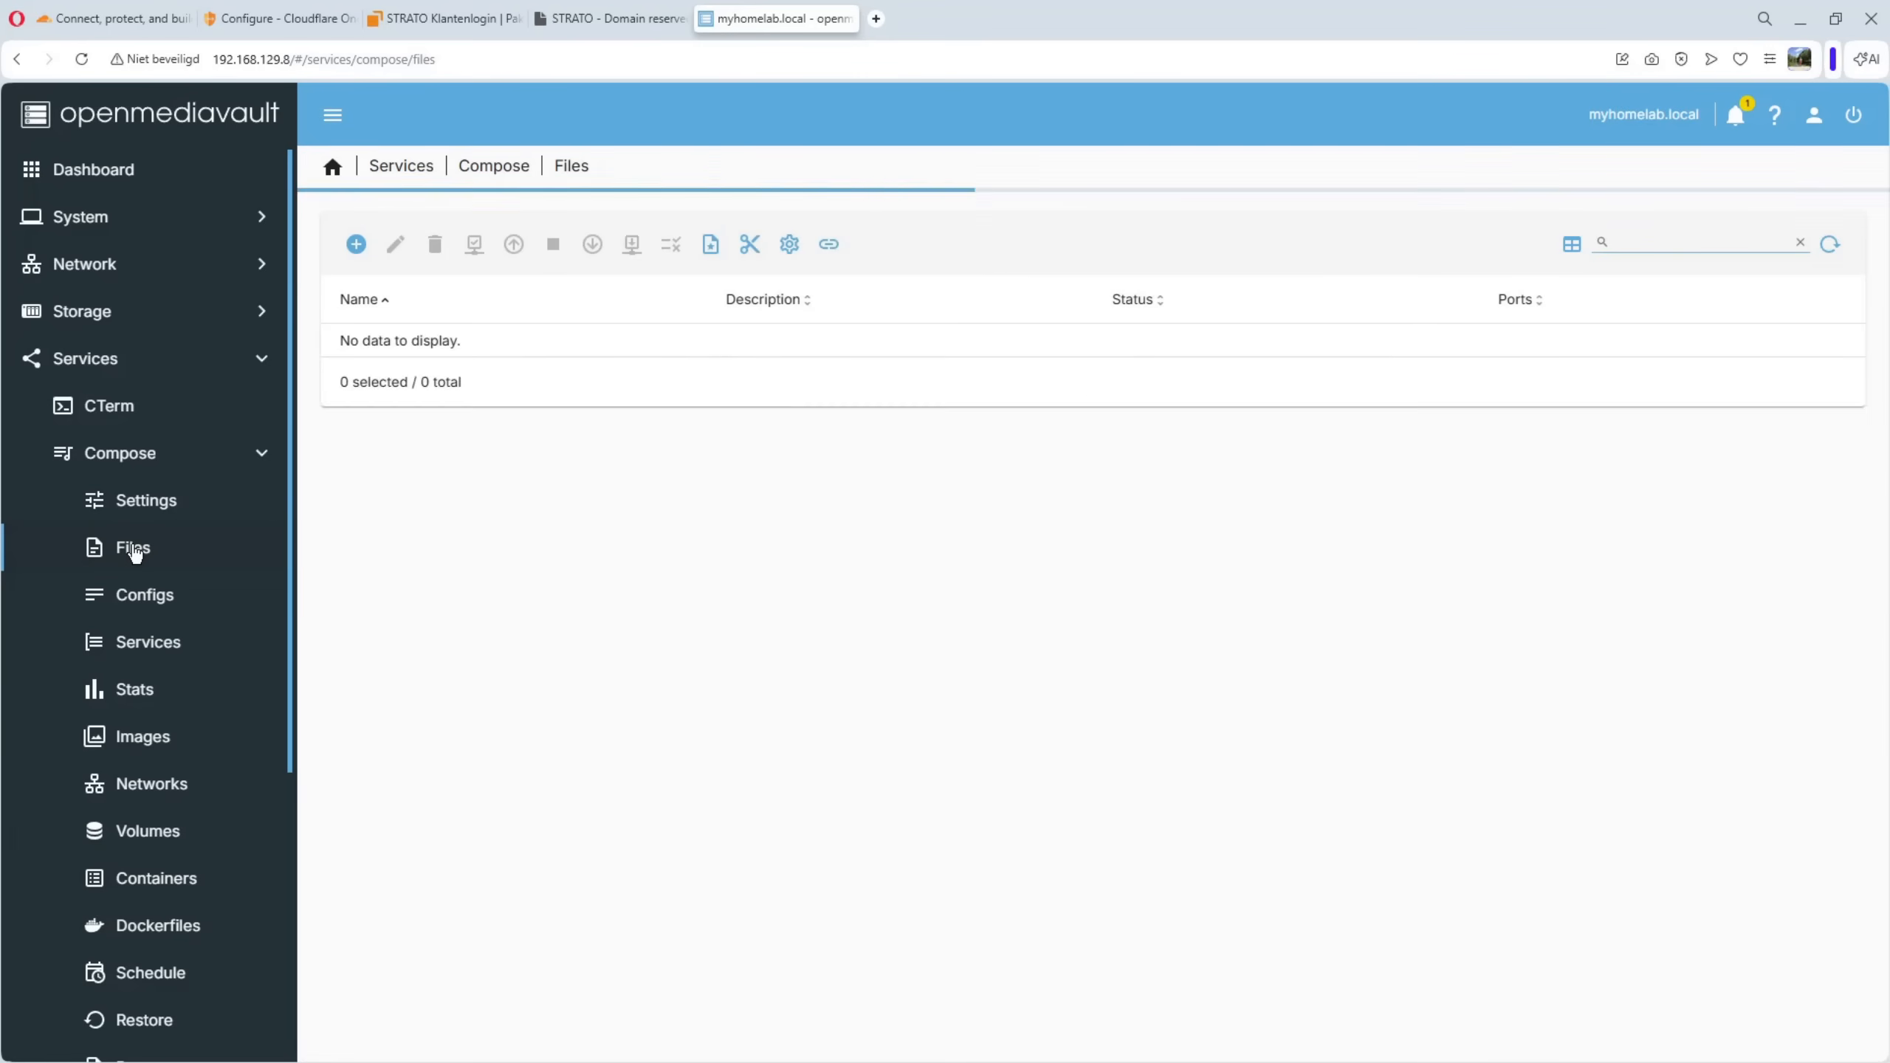
{"action": "left_click", "coordinate": [358, 246]}
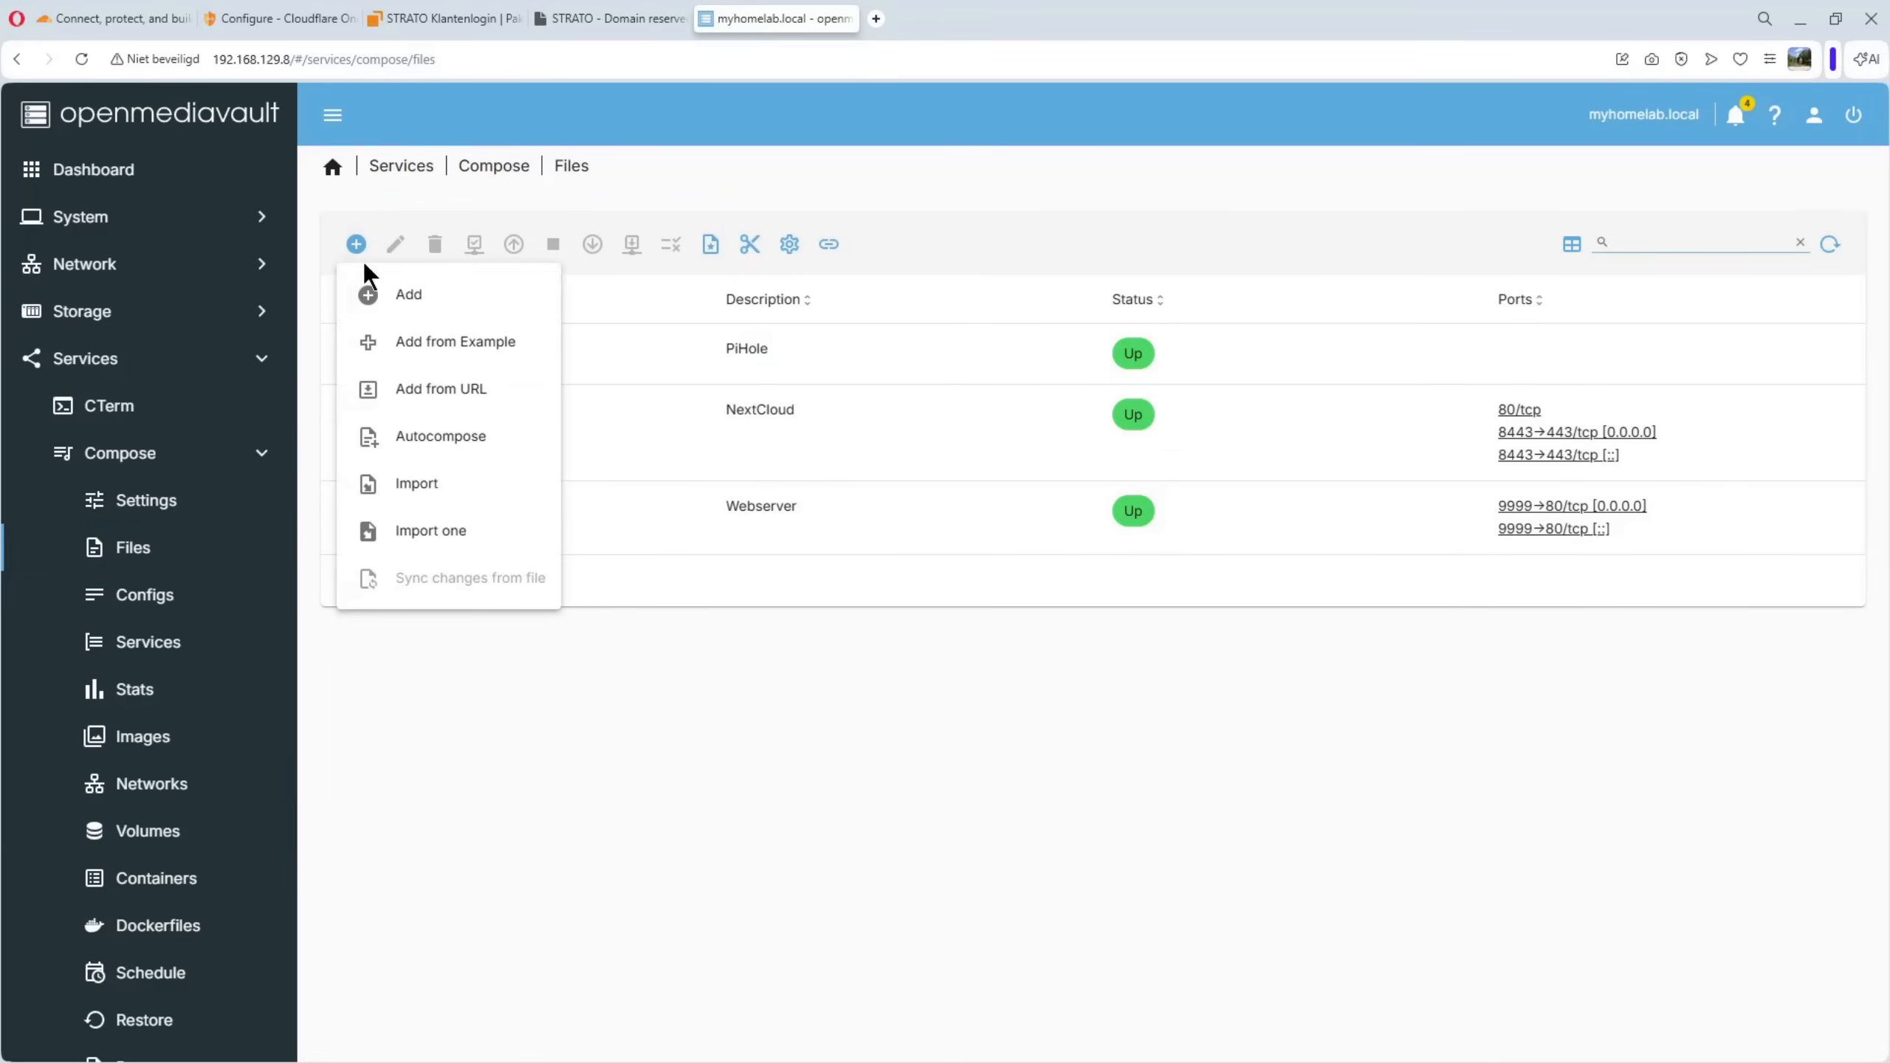
{"action": "left_click", "coordinate": [422, 298]}
{"action": "left_click", "coordinate": [403, 266]}
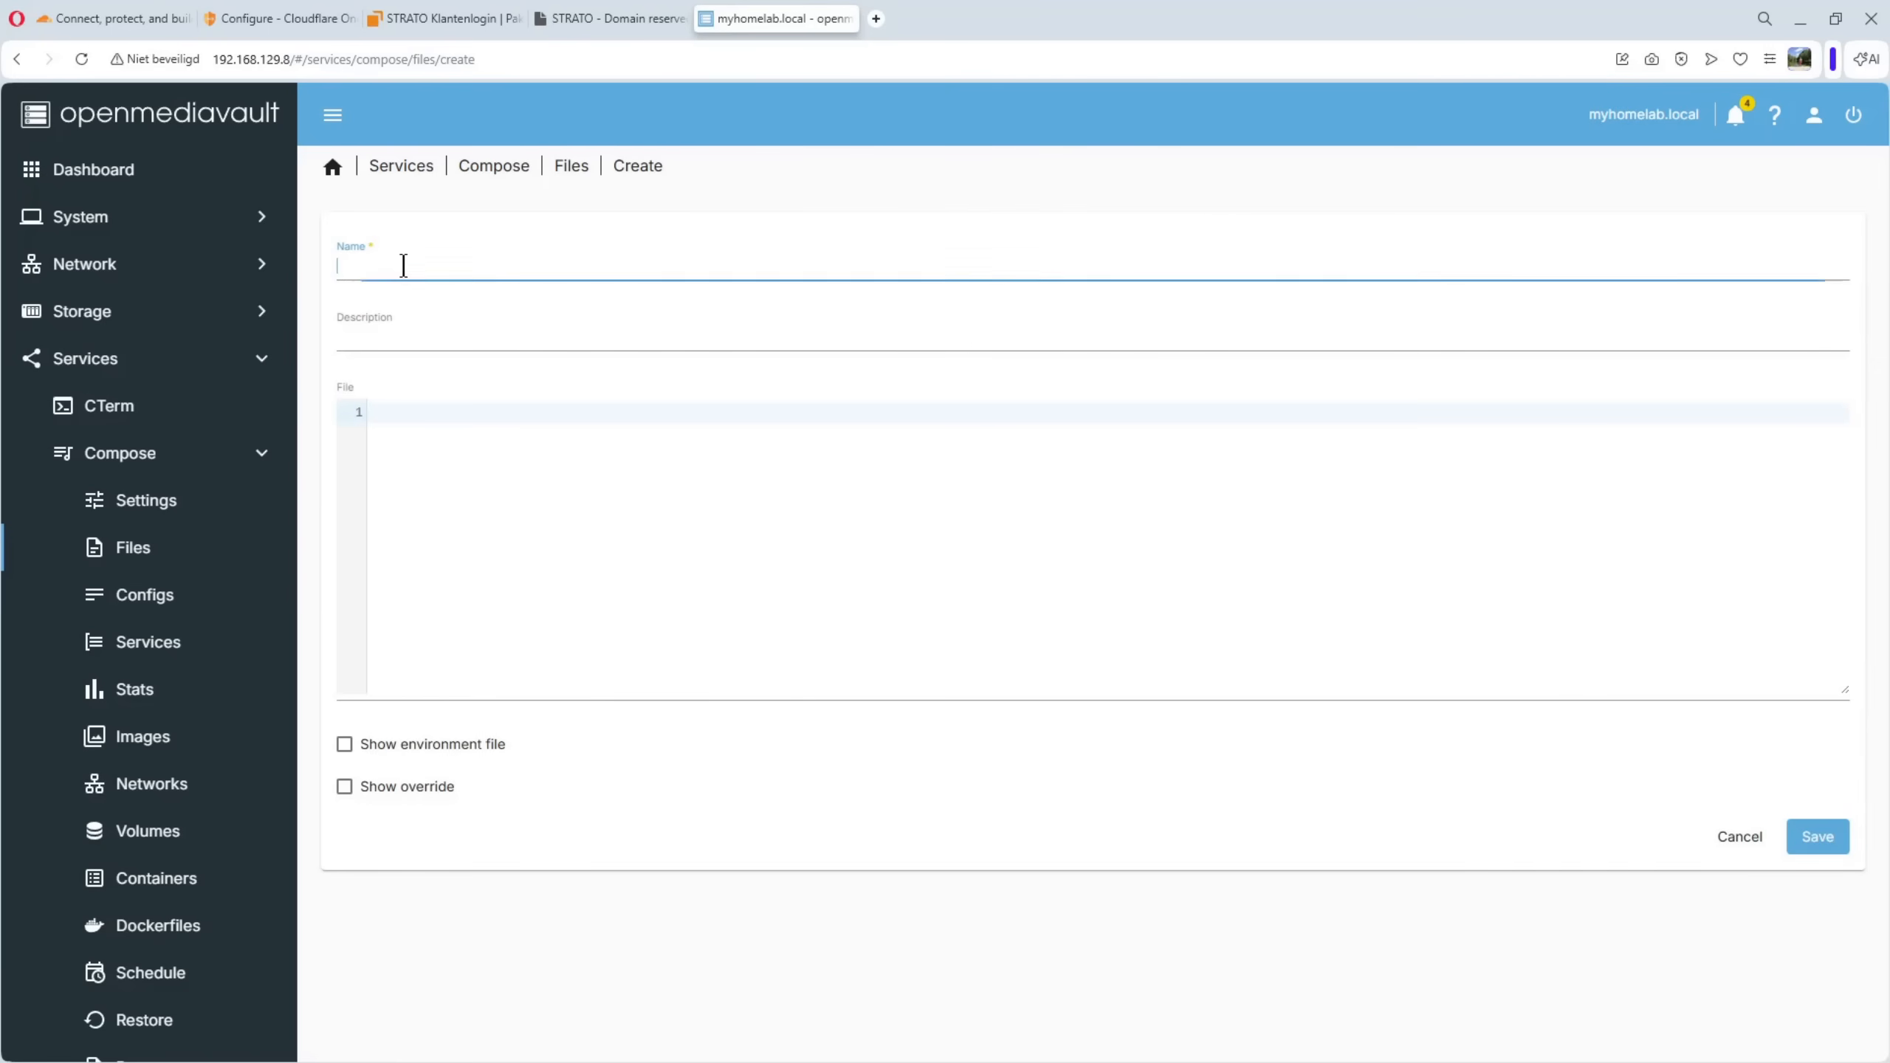
{"action": "type", "text": "cloudflaretunnel"}
{"action": "left_click", "coordinate": [390, 336]}
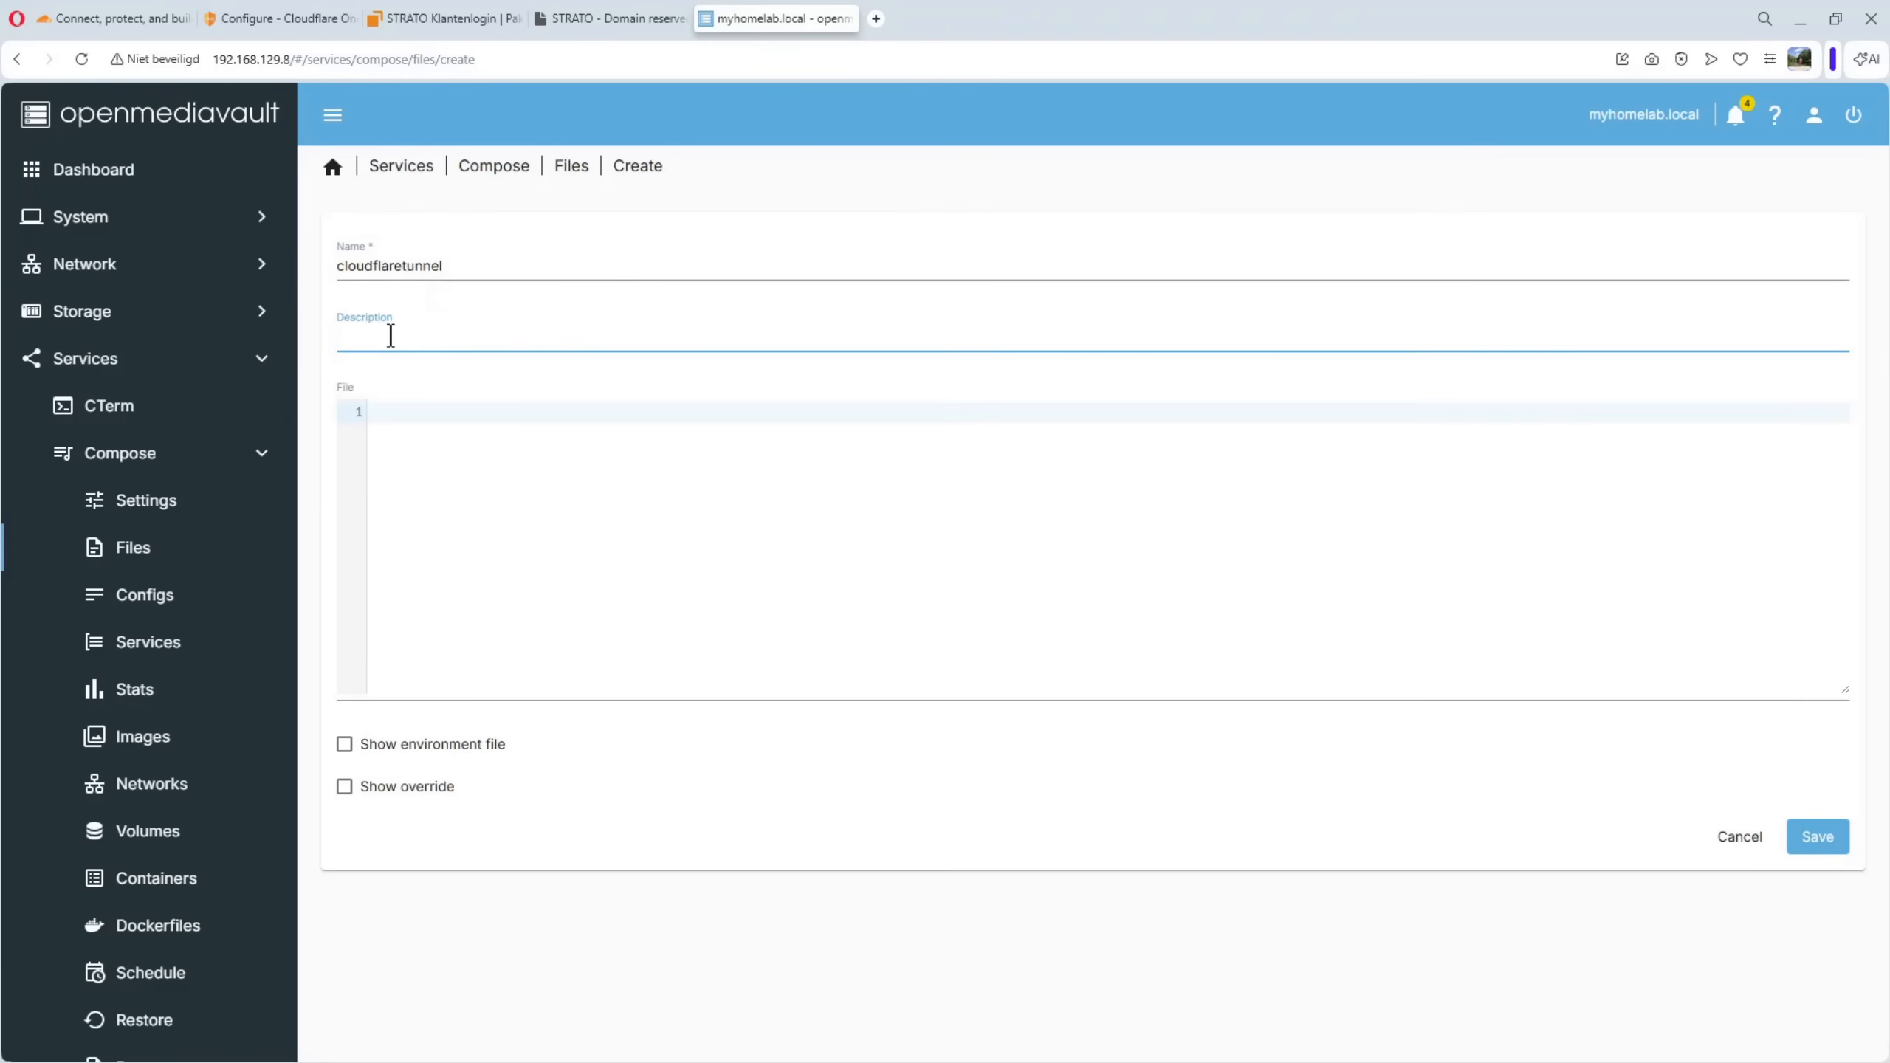
{"action": "type", "text": "cloudflaretunnel"}
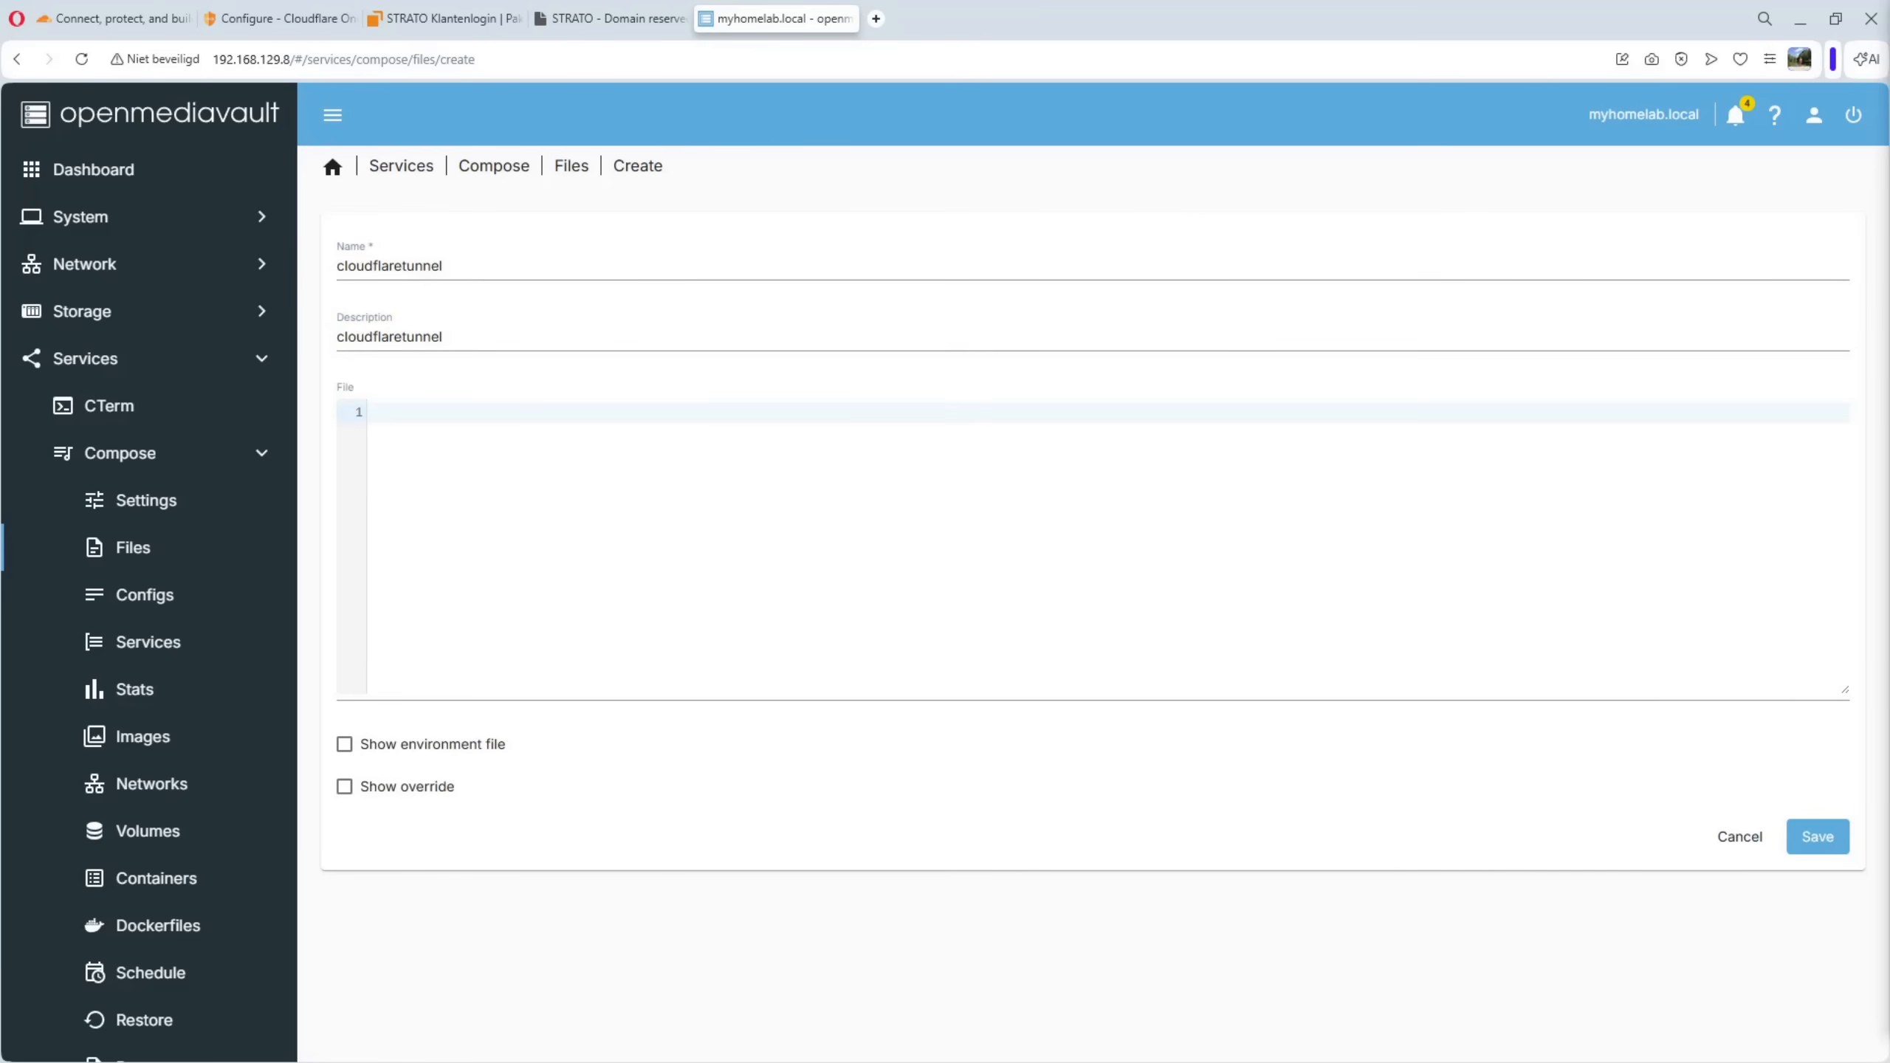
Define a cloudflaretunnel service with image cloudflare/cloudflared:latest, restart unless-stopped, empty TUNNEL_TOKEN, command tunnel --no-autoupdate run and external network cloudflare, and save the file
{"action": "left_click", "coordinate": [442, 465]}
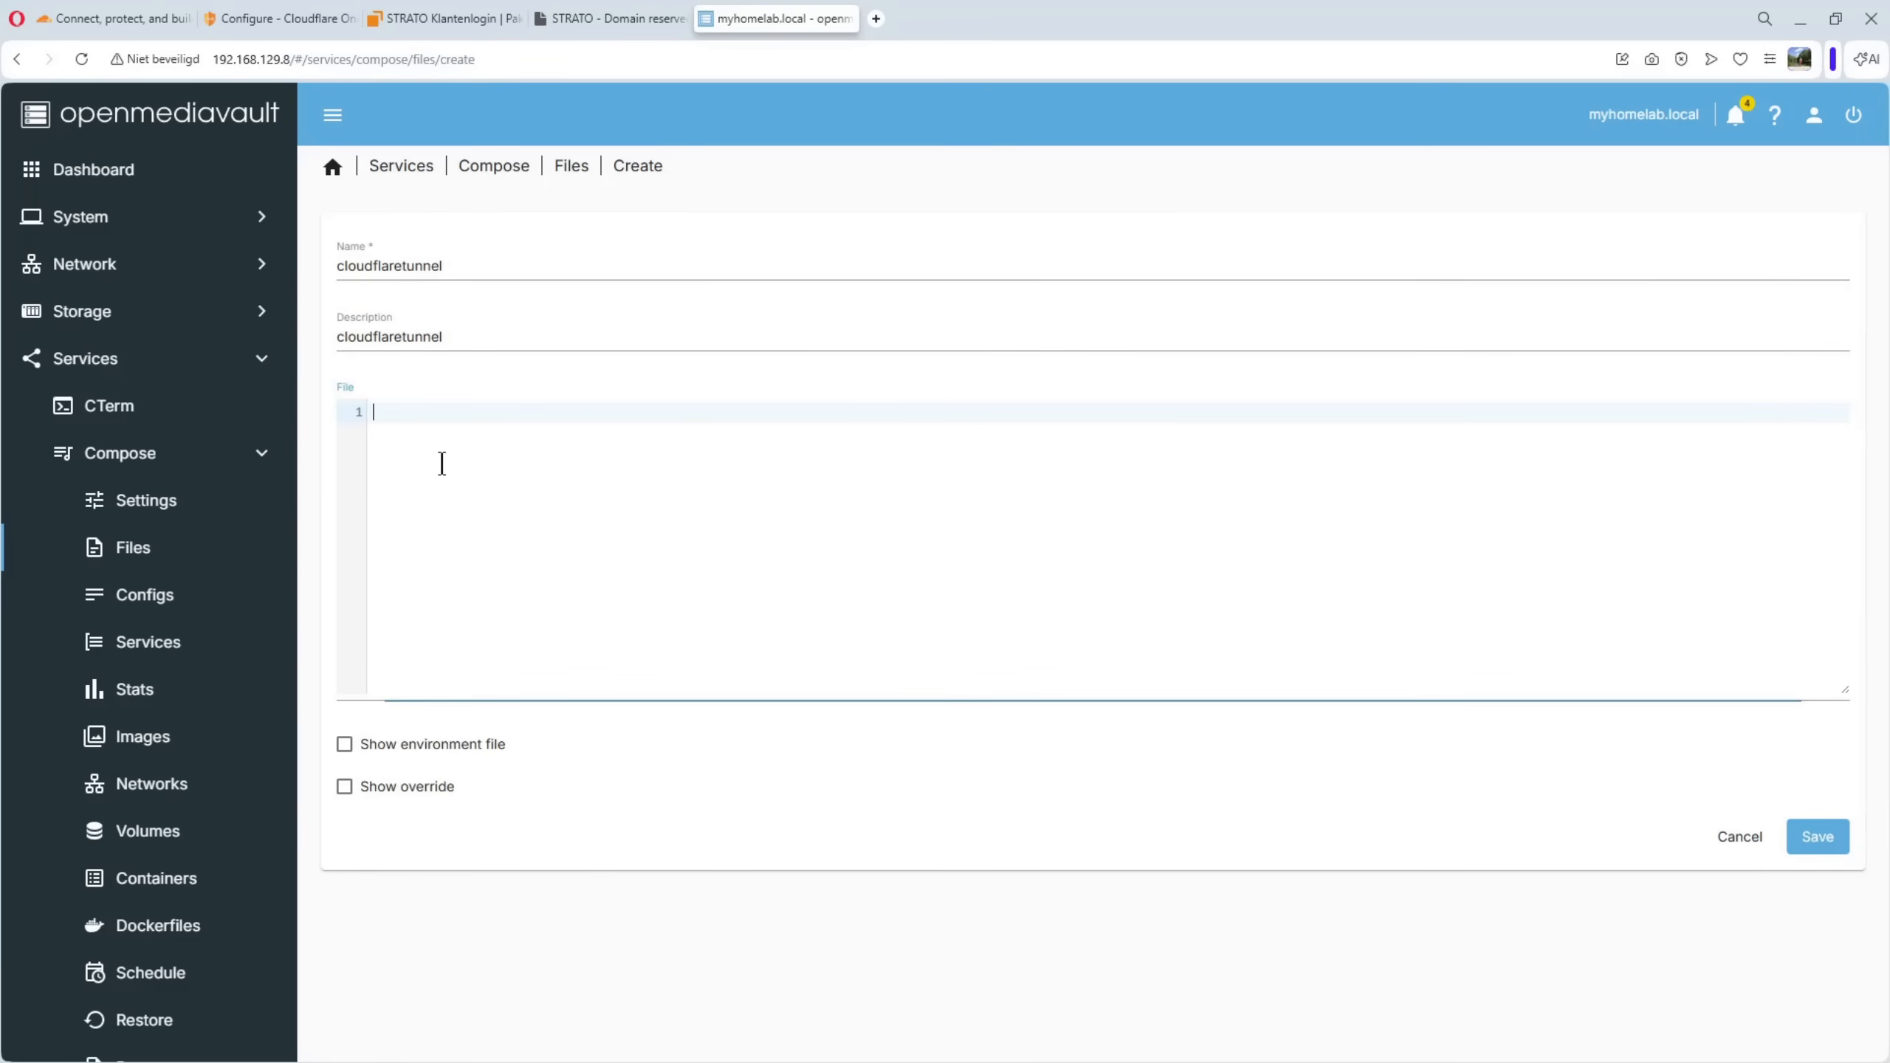
{"action": "type", "text": "services:   cloudflaretunnel:     container_name: cloudflaretunnel     image: cloudflare/cloudflared:latest     restart: unless-stopped     environment:       - TUNNEL_TOKEN=     command: tunnel --no-autoupdate run     networks:       - cloudflare  networks:   cloudflare:     external: true"}
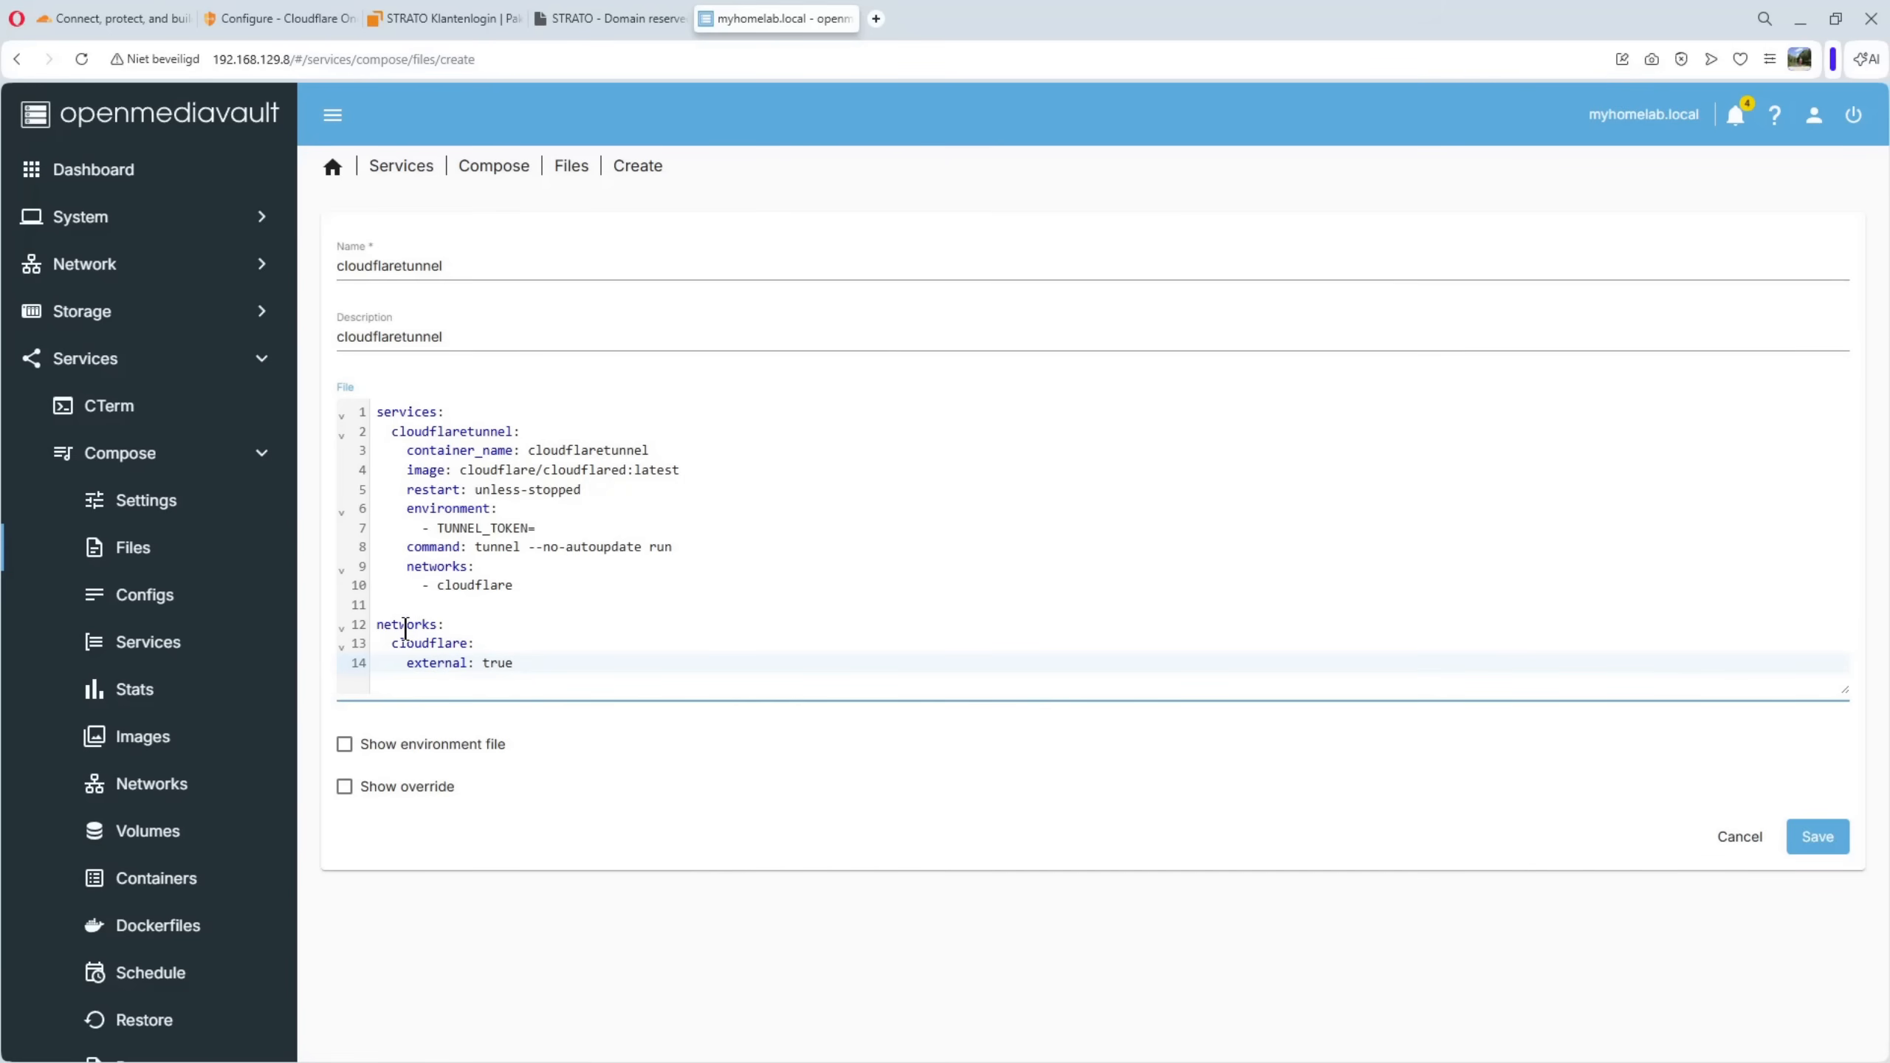
{"action": "left_click", "coordinate": [1817, 840]}
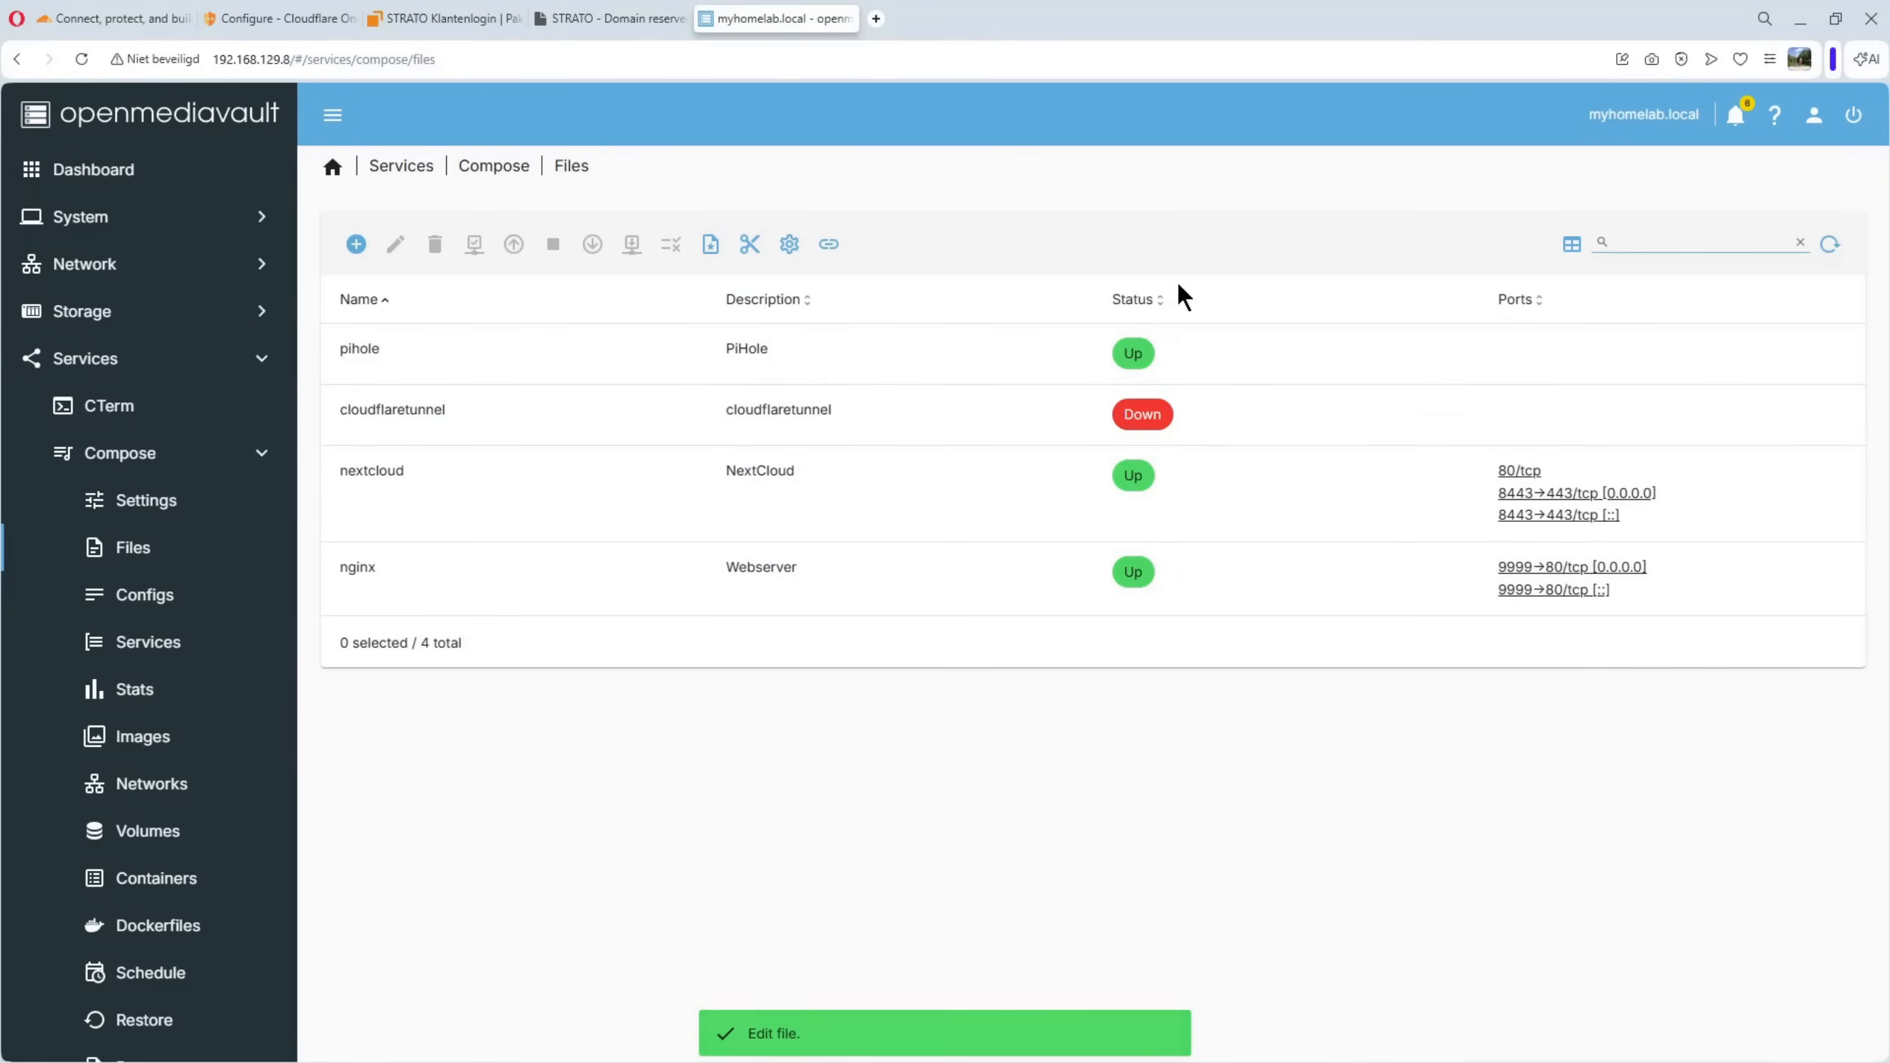
{"action": "left_click", "coordinate": [1140, 418]}
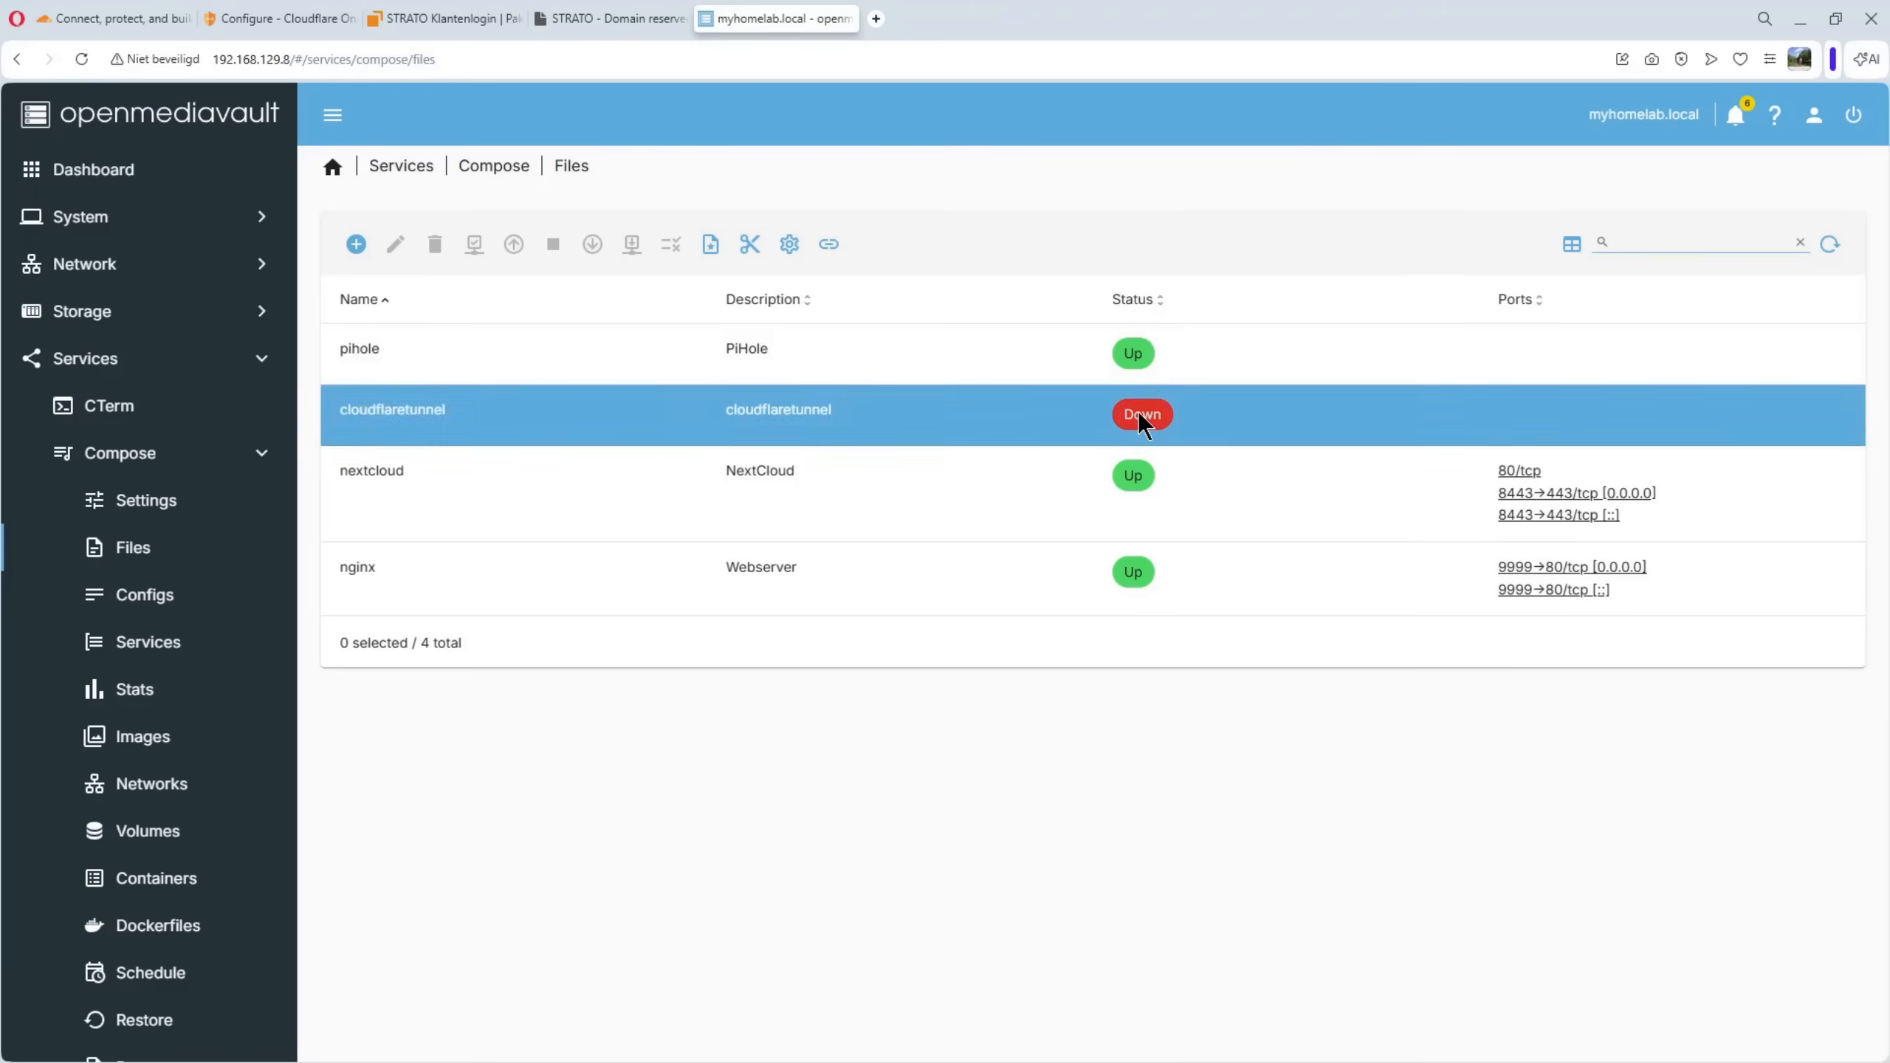
Copy the Docker run command from the Cloudflare tunnel setup into Notepad and copy only the tunnel token from it
{"action": "left_click", "coordinate": [272, 21]}
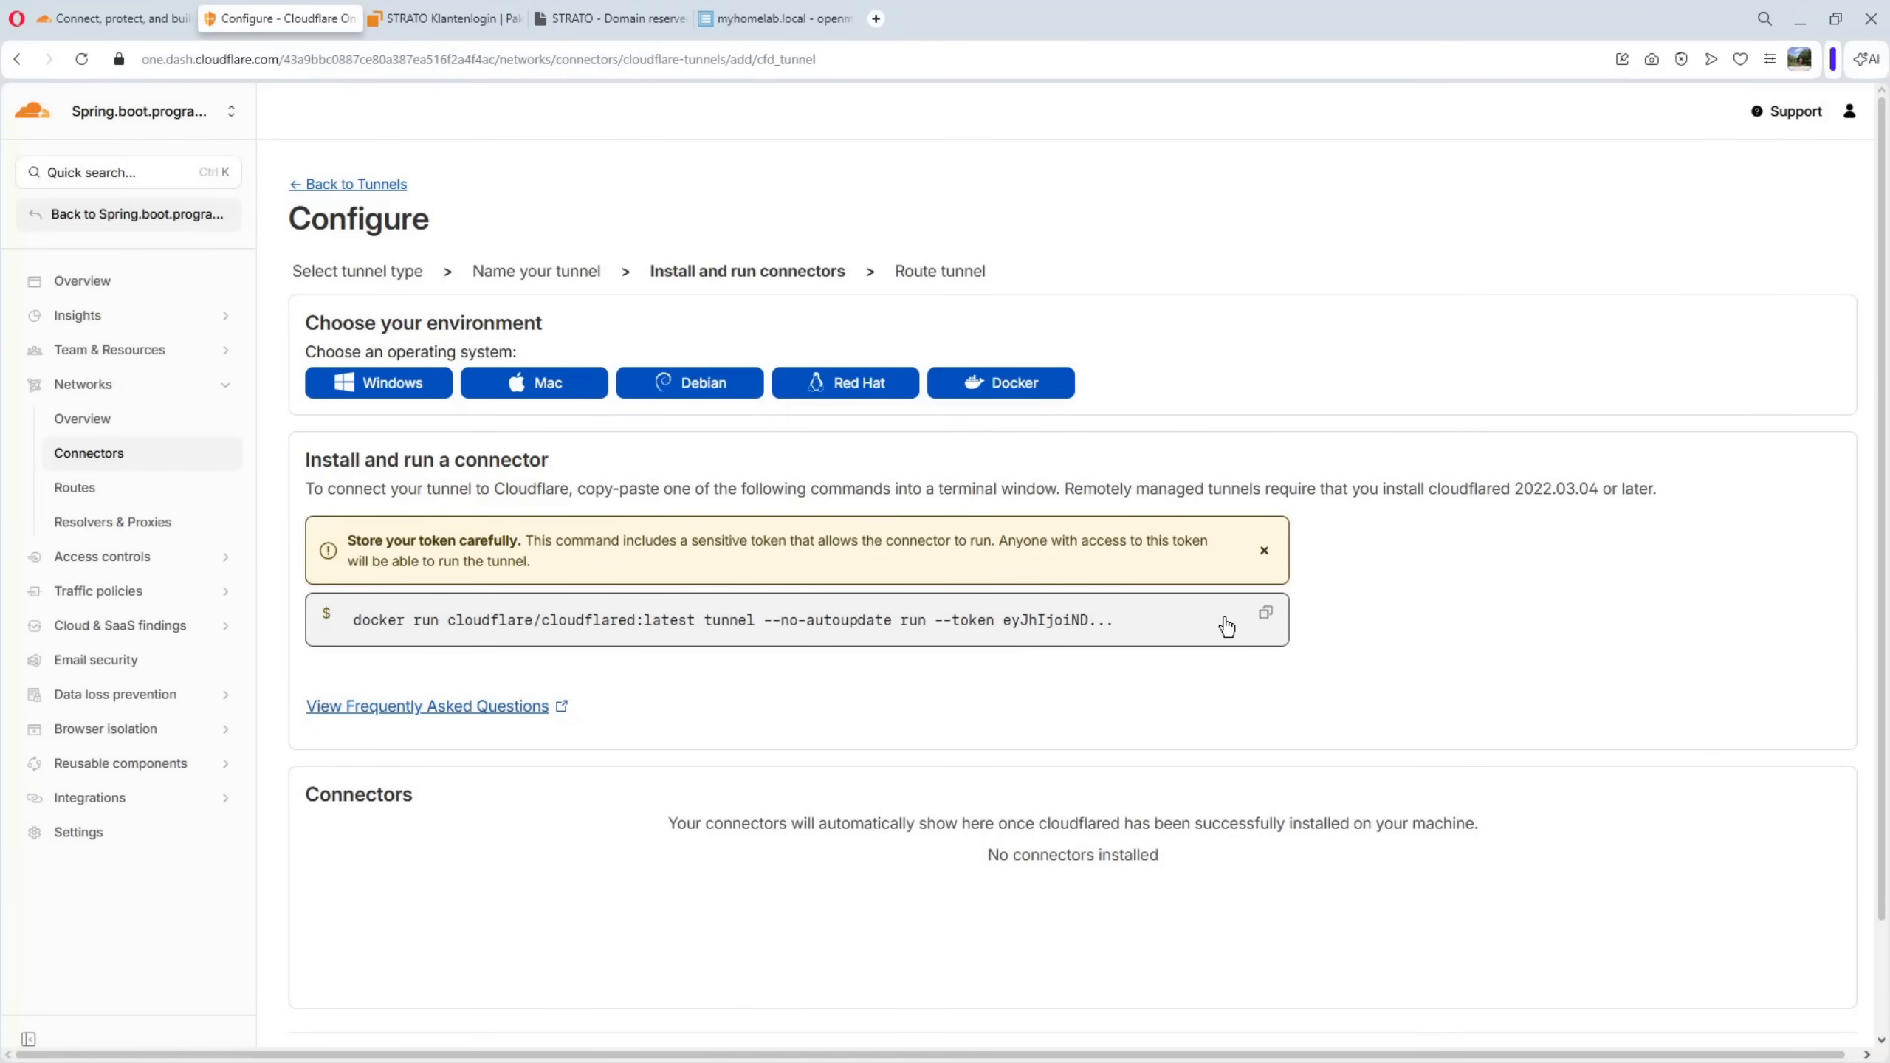
{"action": "left_click", "coordinate": [1265, 615]}
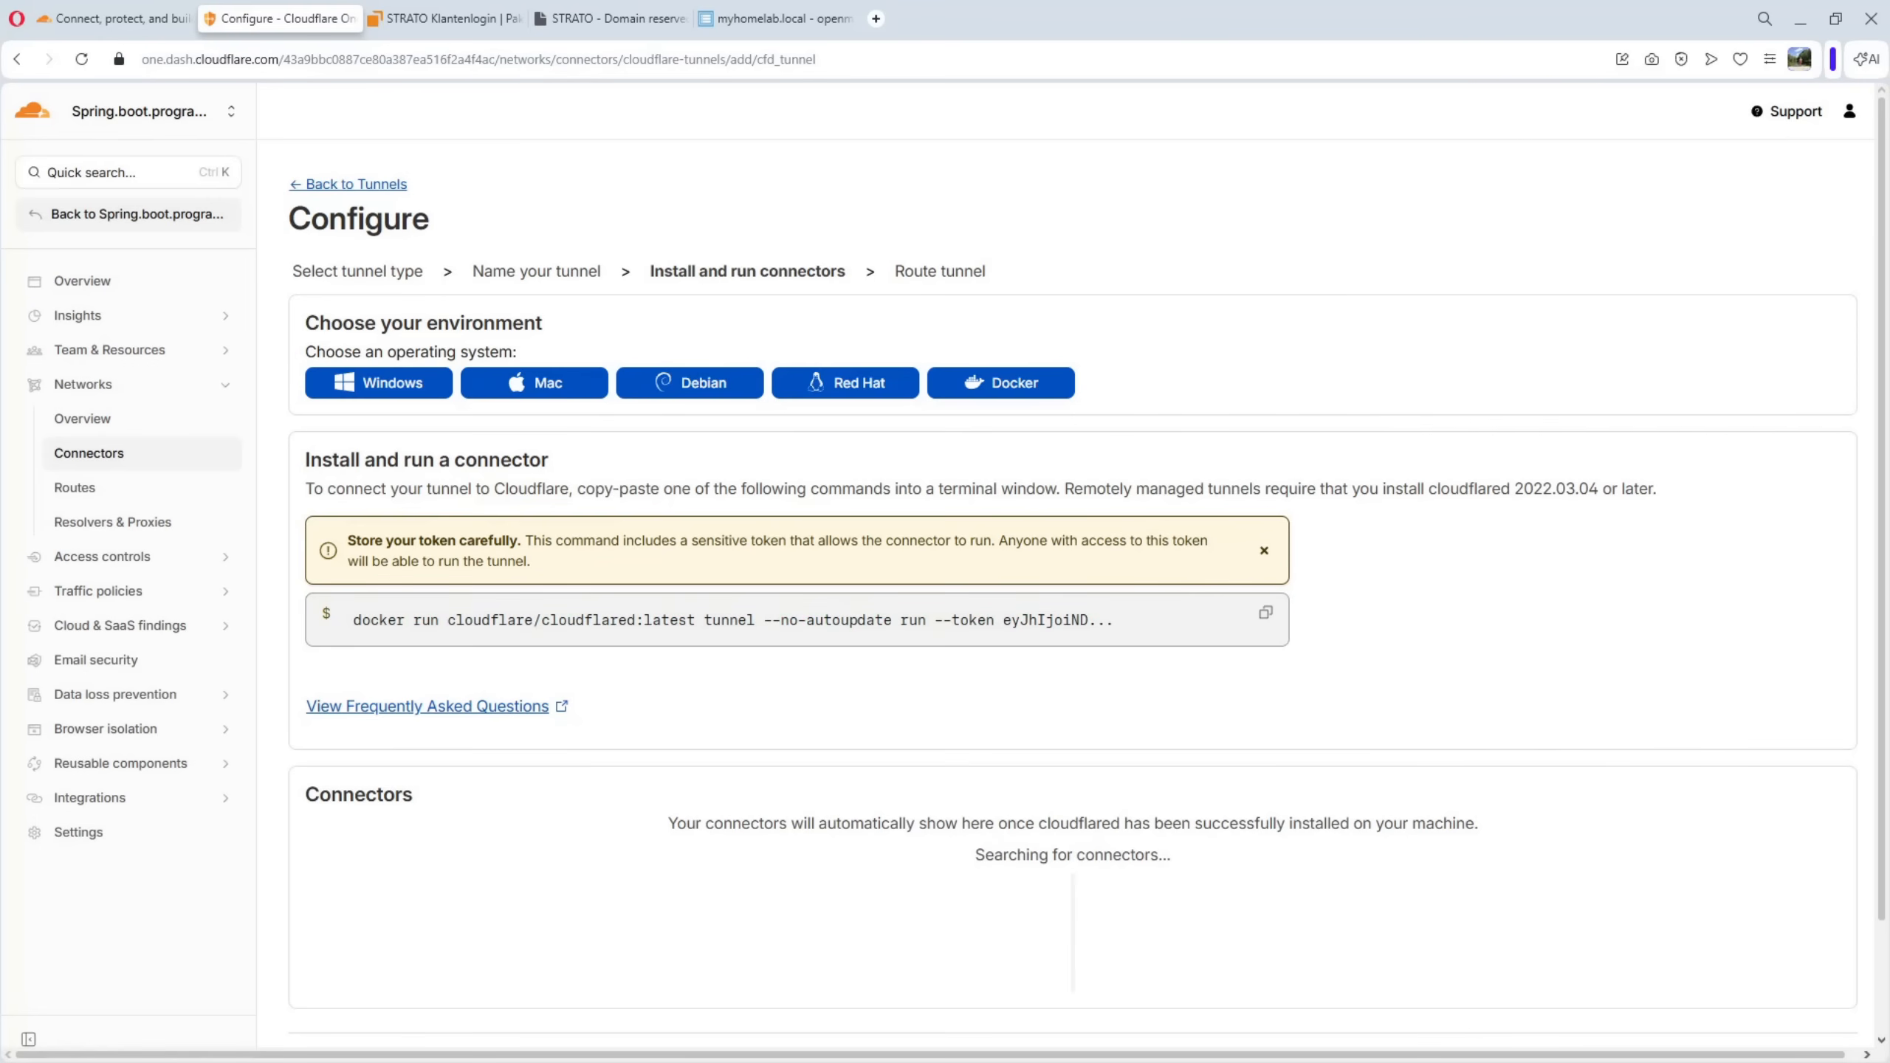
{"action": "key", "text": "alt+Tab"}
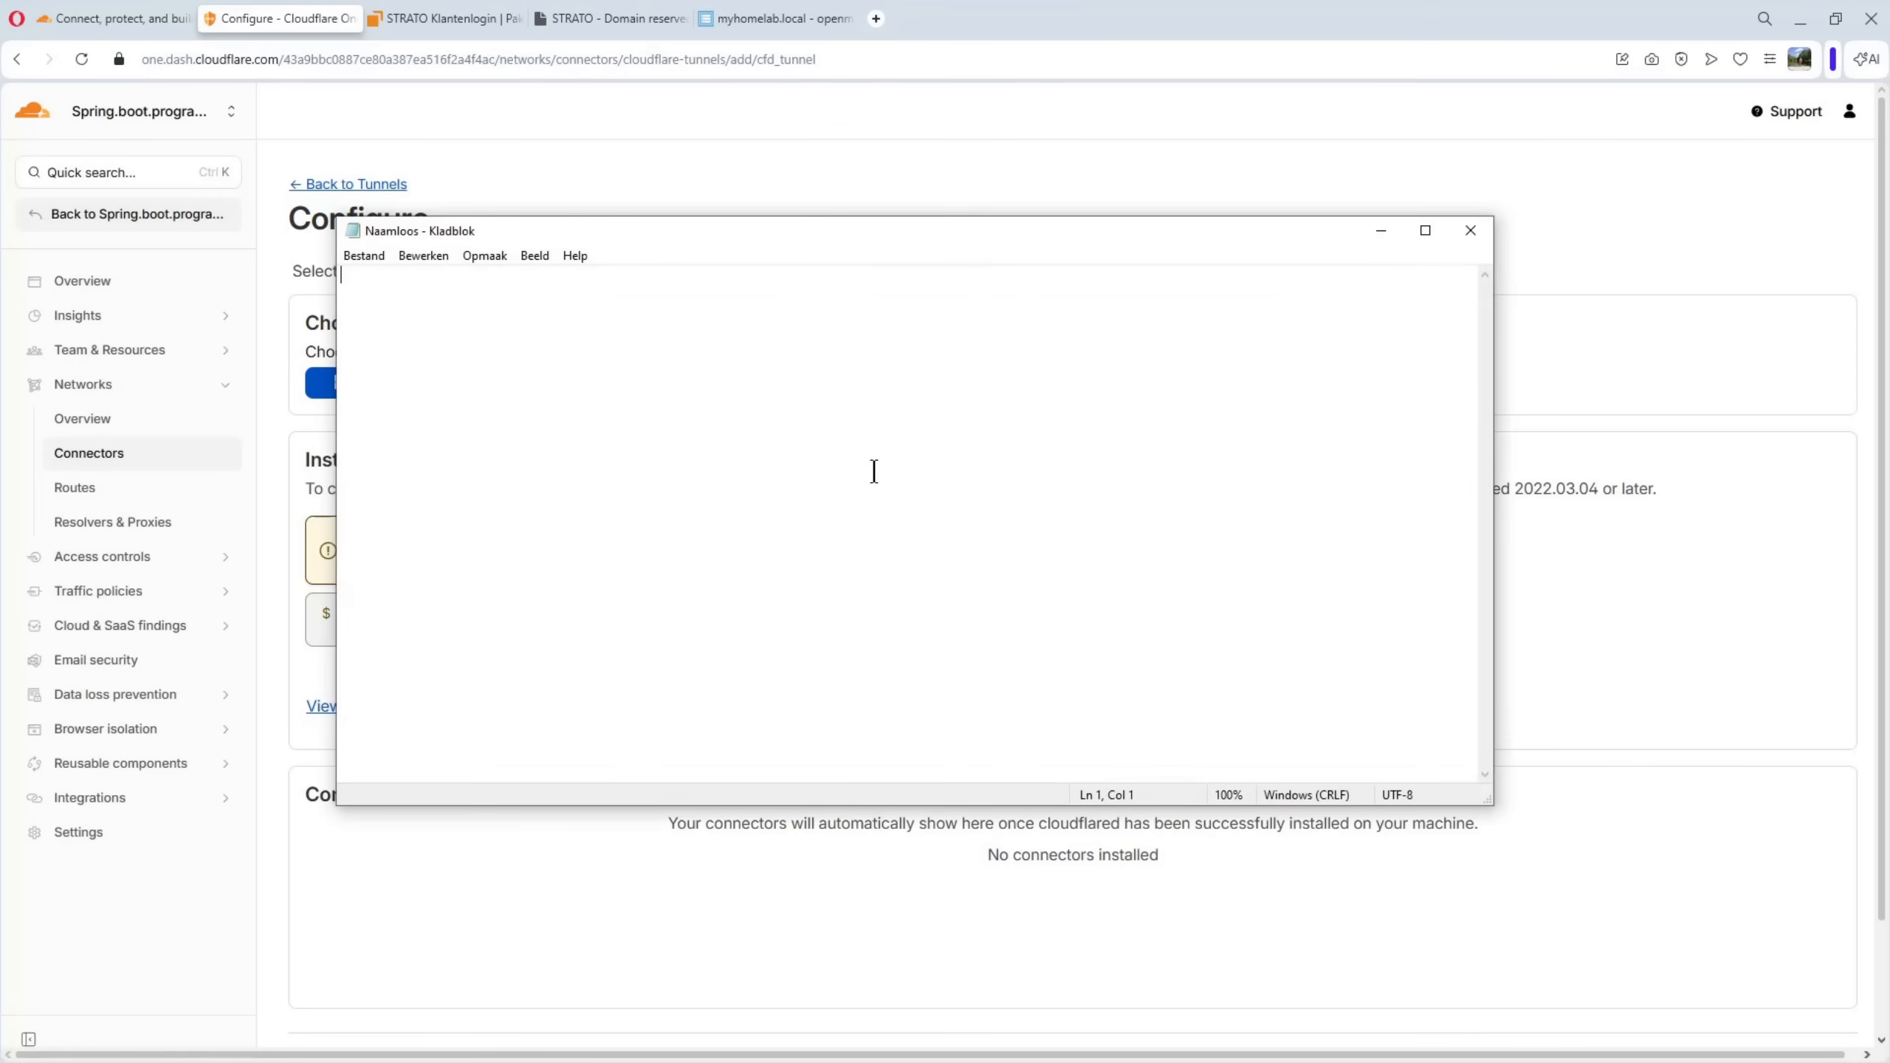
{"action": "key", "text": "ctrl+v"}
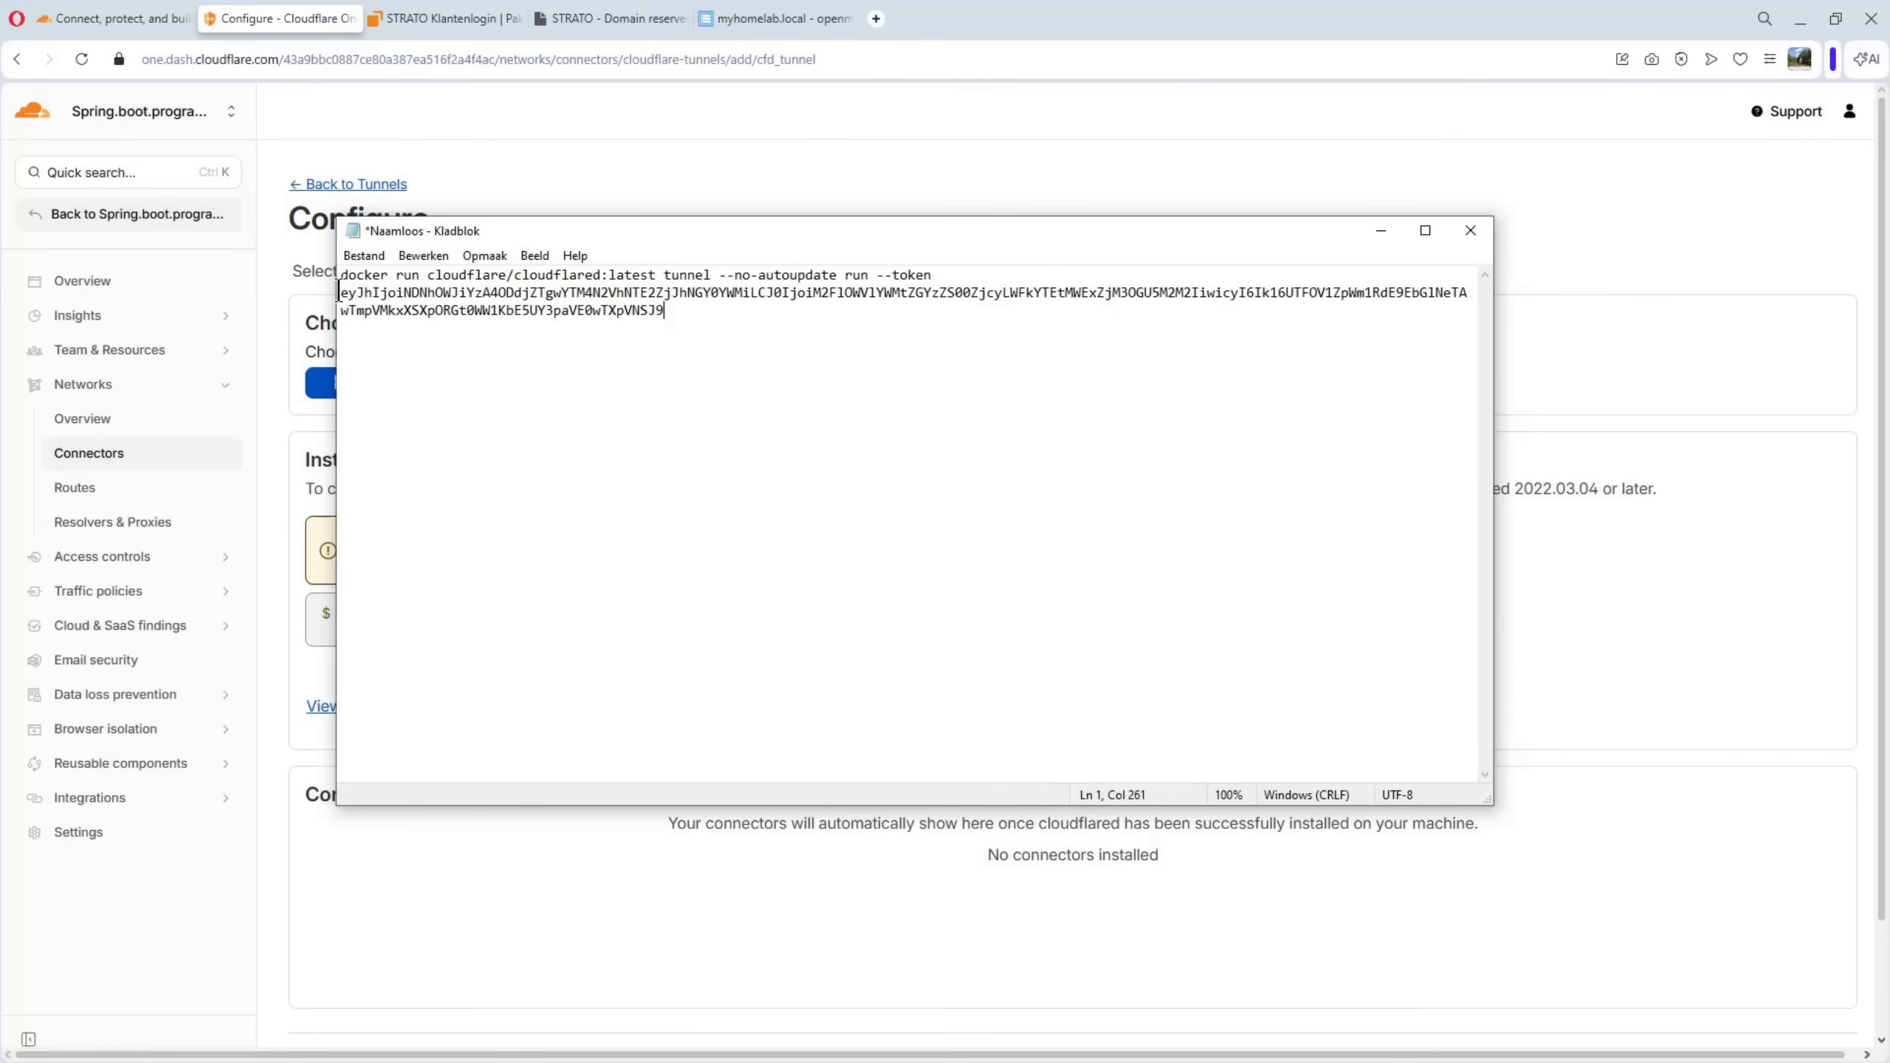
{"action": "left_click_drag", "start_coordinate": [341, 293], "coordinate": [666, 313]}
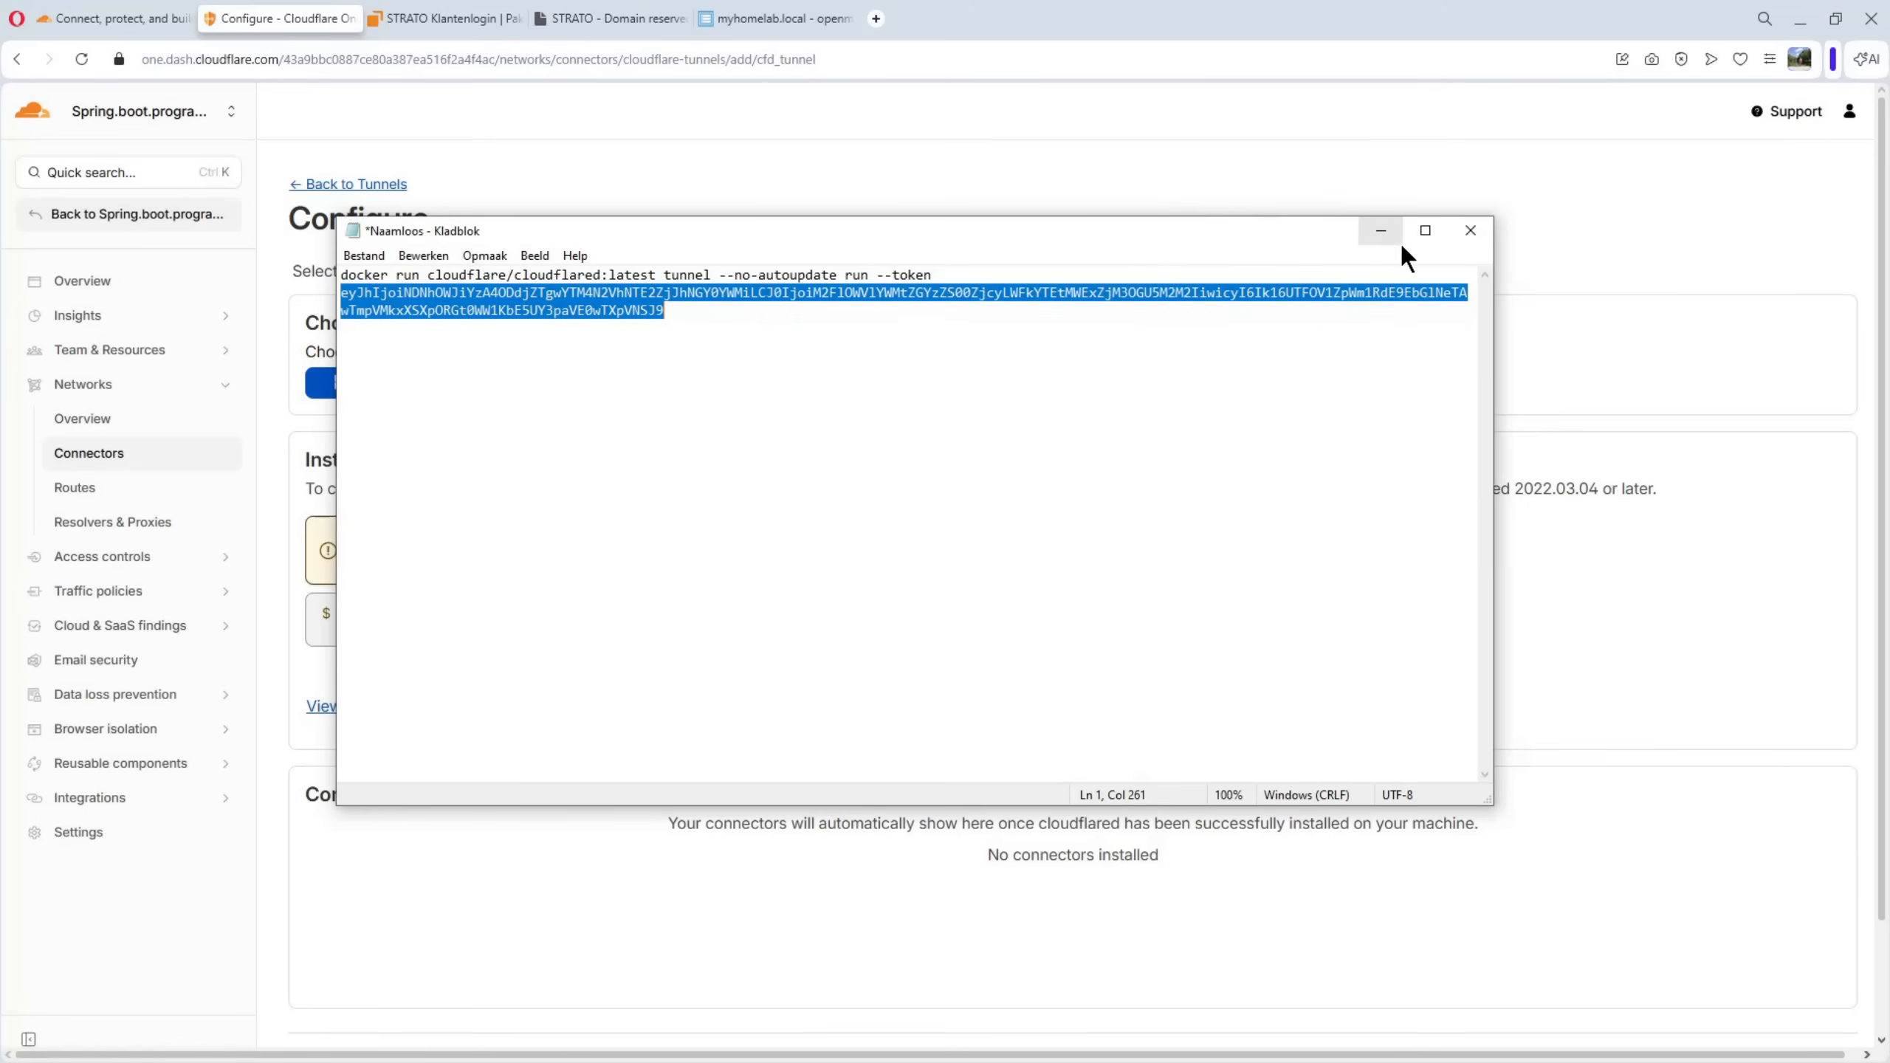
{"action": "left_click", "coordinate": [1378, 232]}
Switch to openmediavault, paste the tunnel token as the TUNNEL_TOKEN value in the cloudflaretunnel compose file, and save it
{"action": "left_click", "coordinate": [748, 18]}
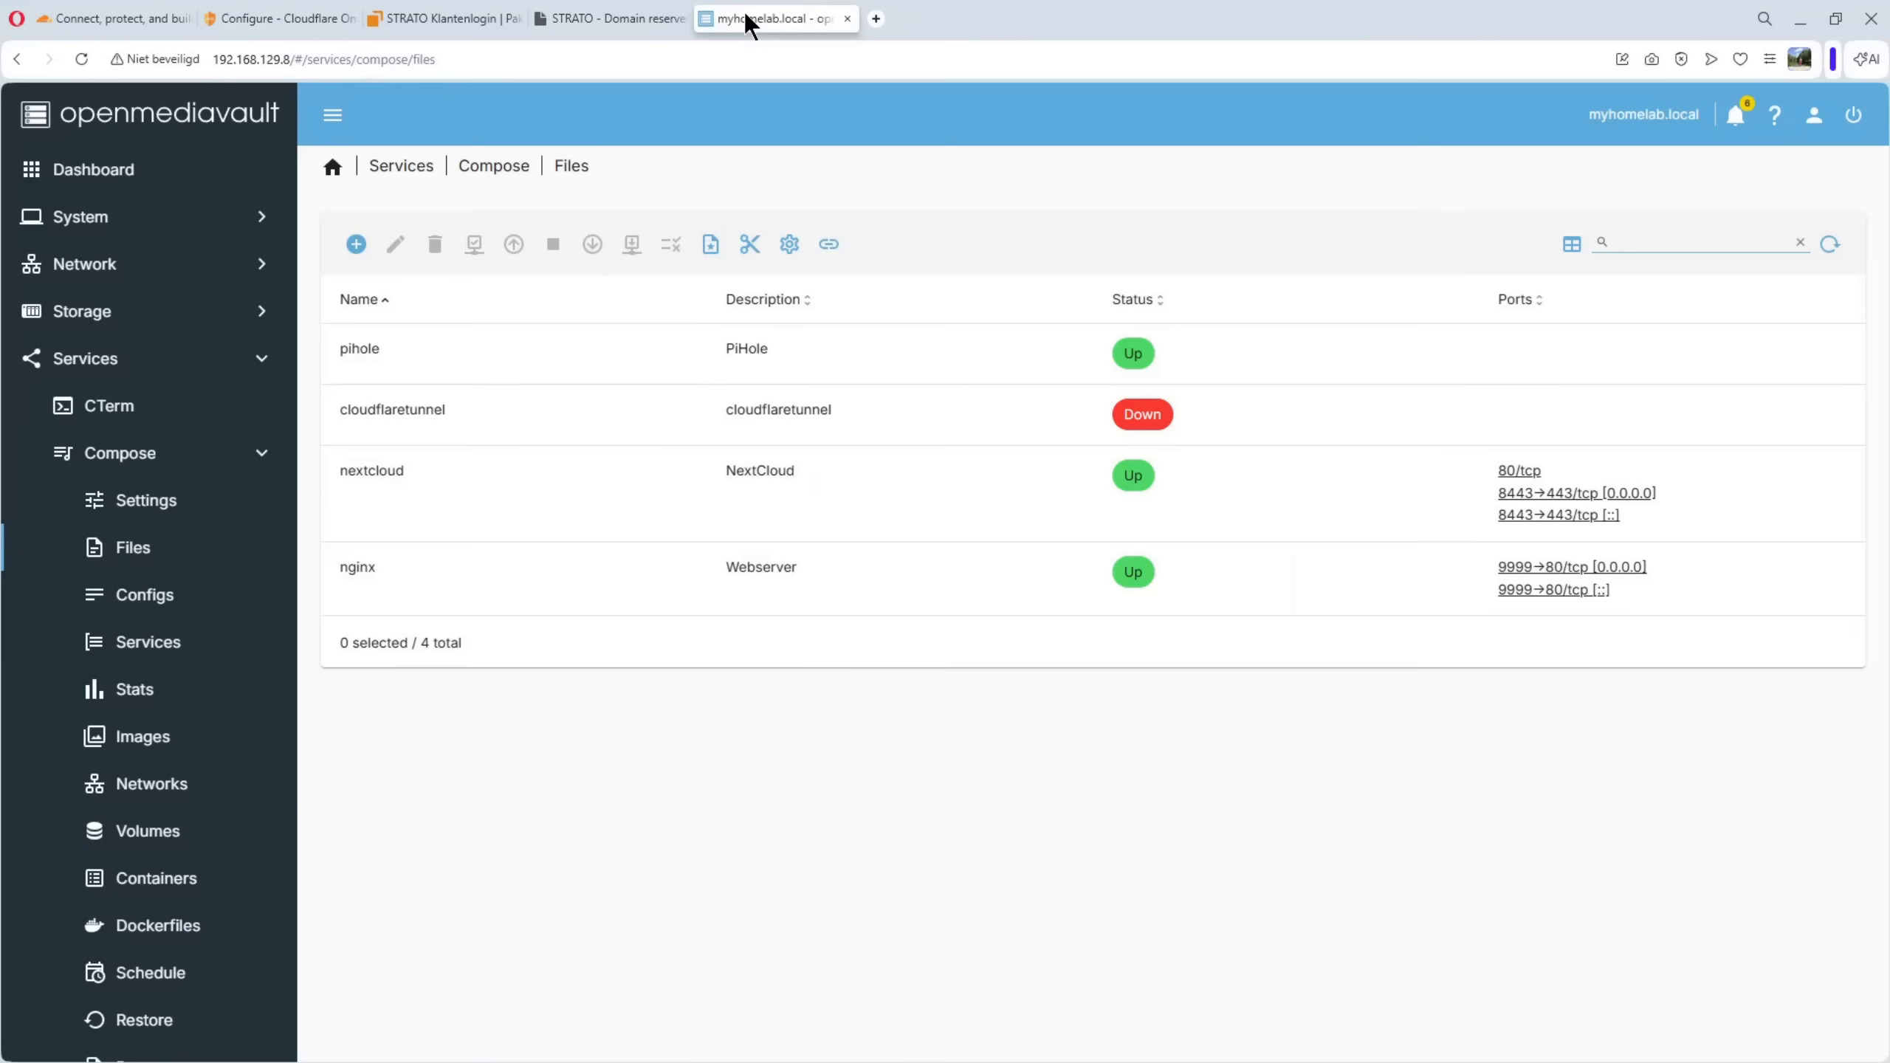
{"action": "left_click", "coordinate": [392, 412]}
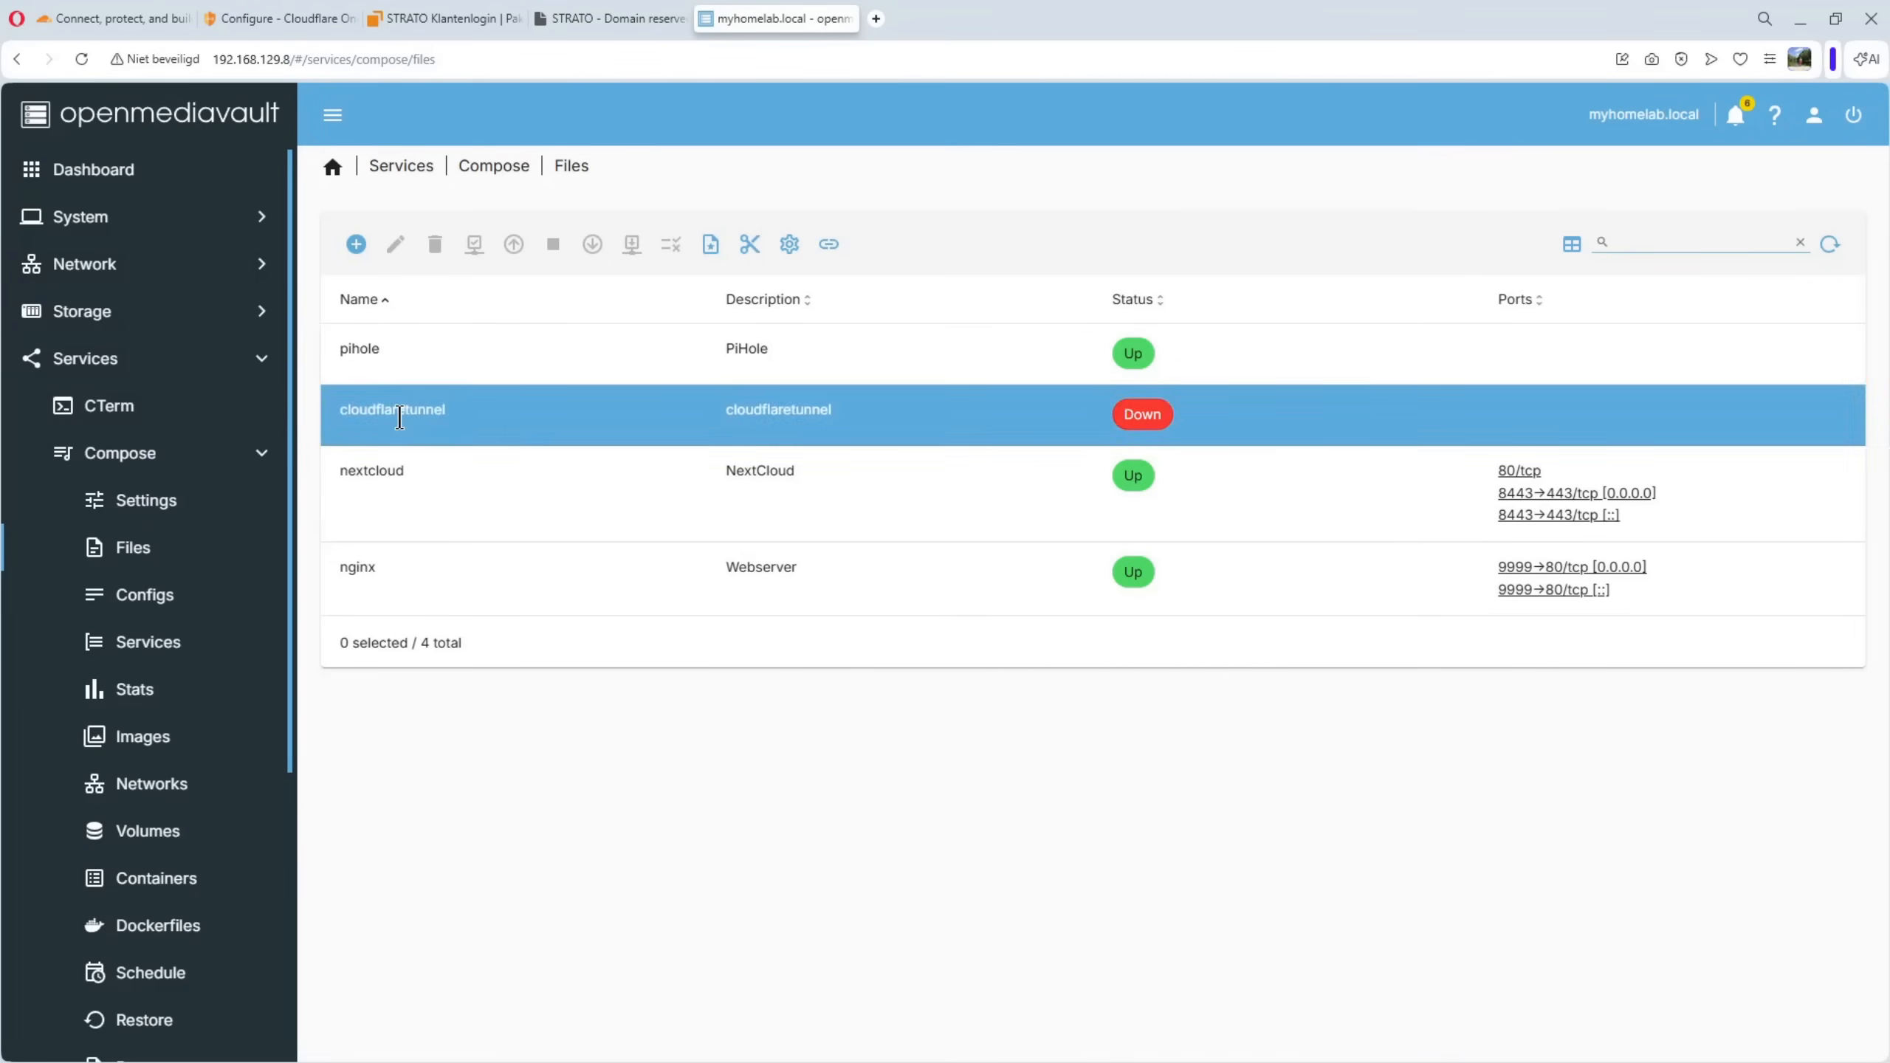
{"action": "left_click", "coordinate": [388, 257]}
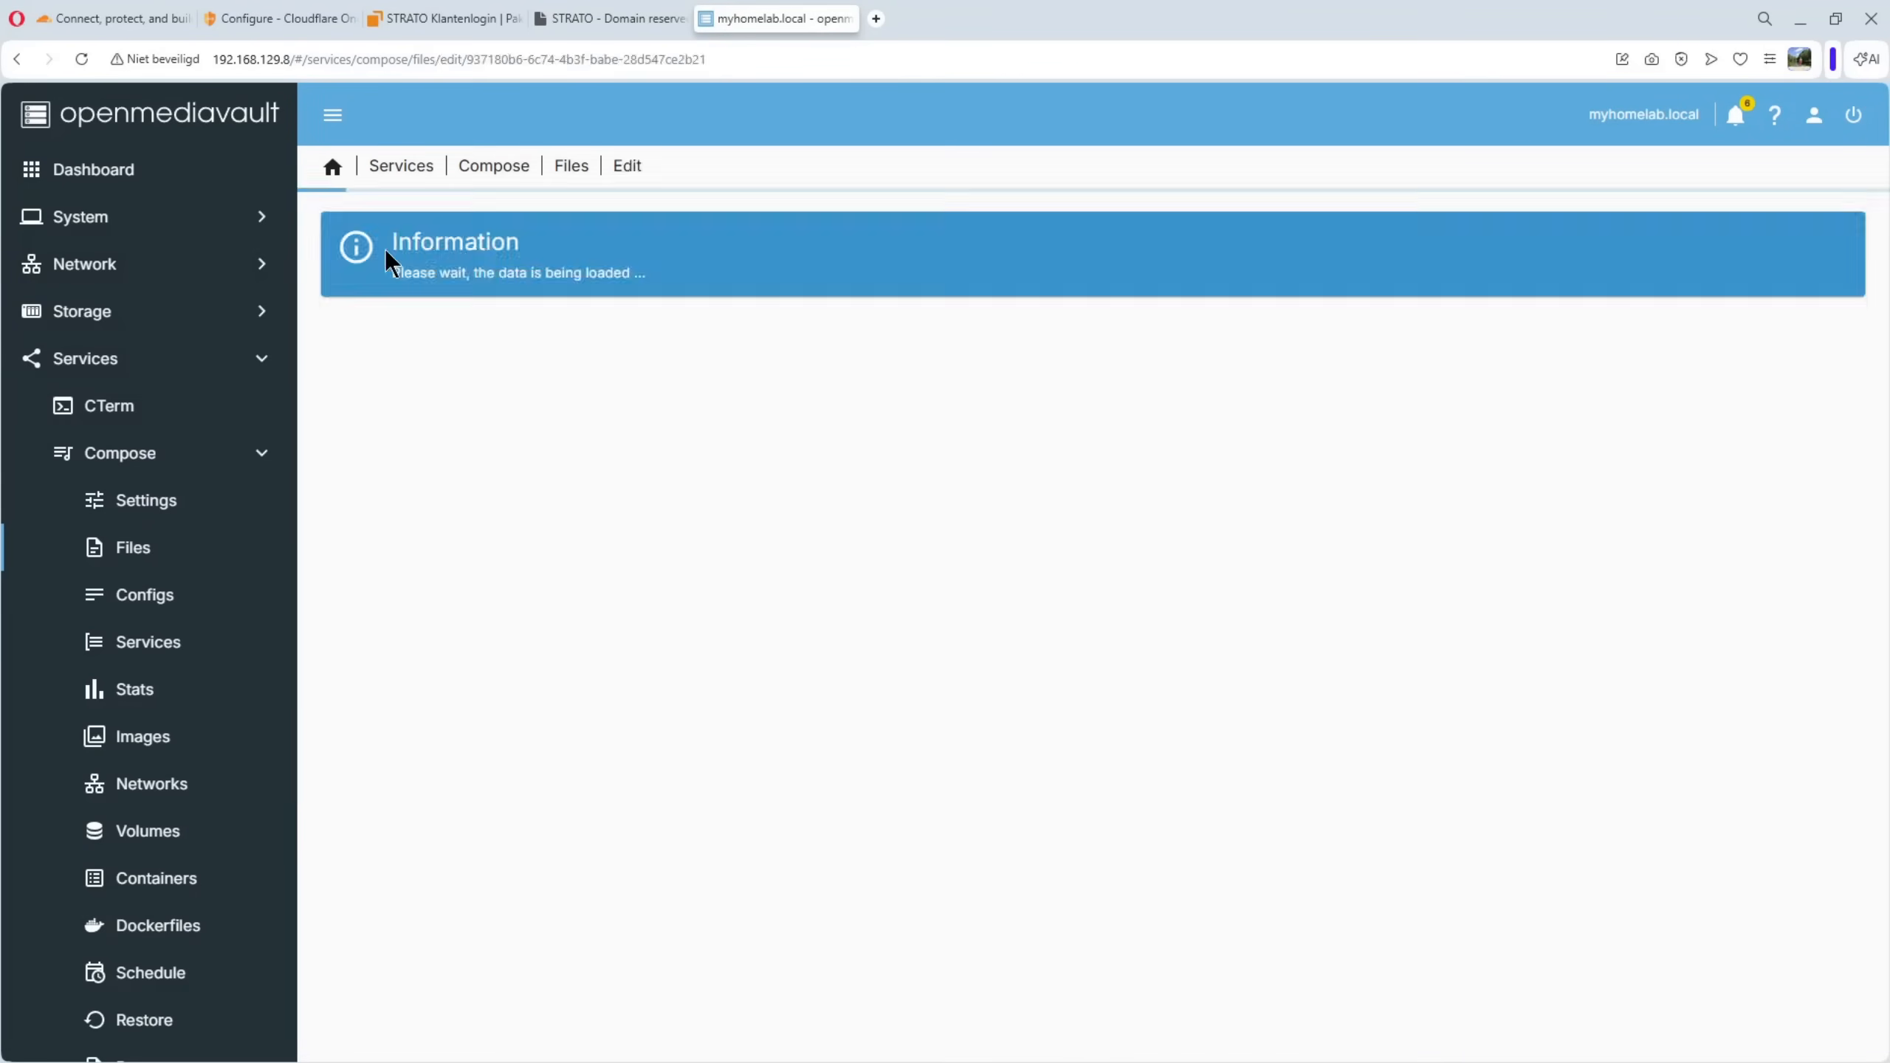
{"action": "left_click", "coordinate": [545, 527]}
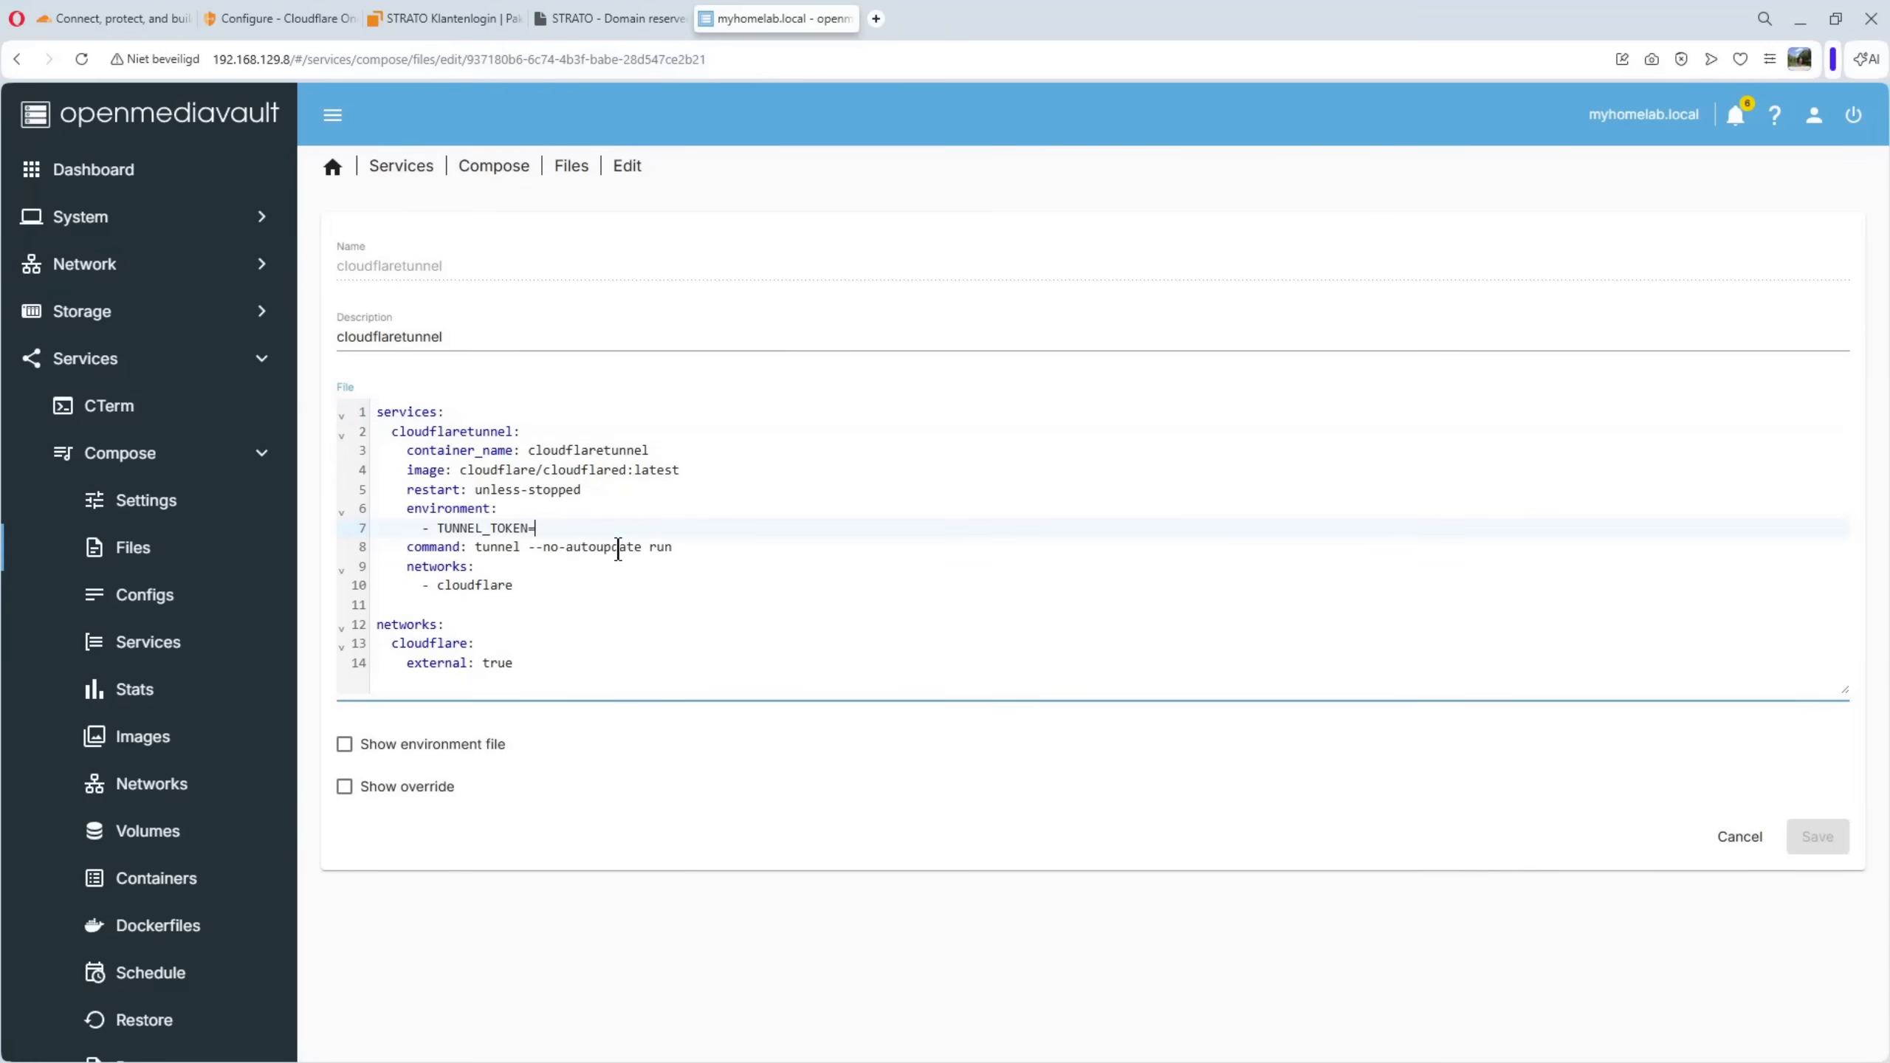
{"action": "key", "text": "ctrl+v"}
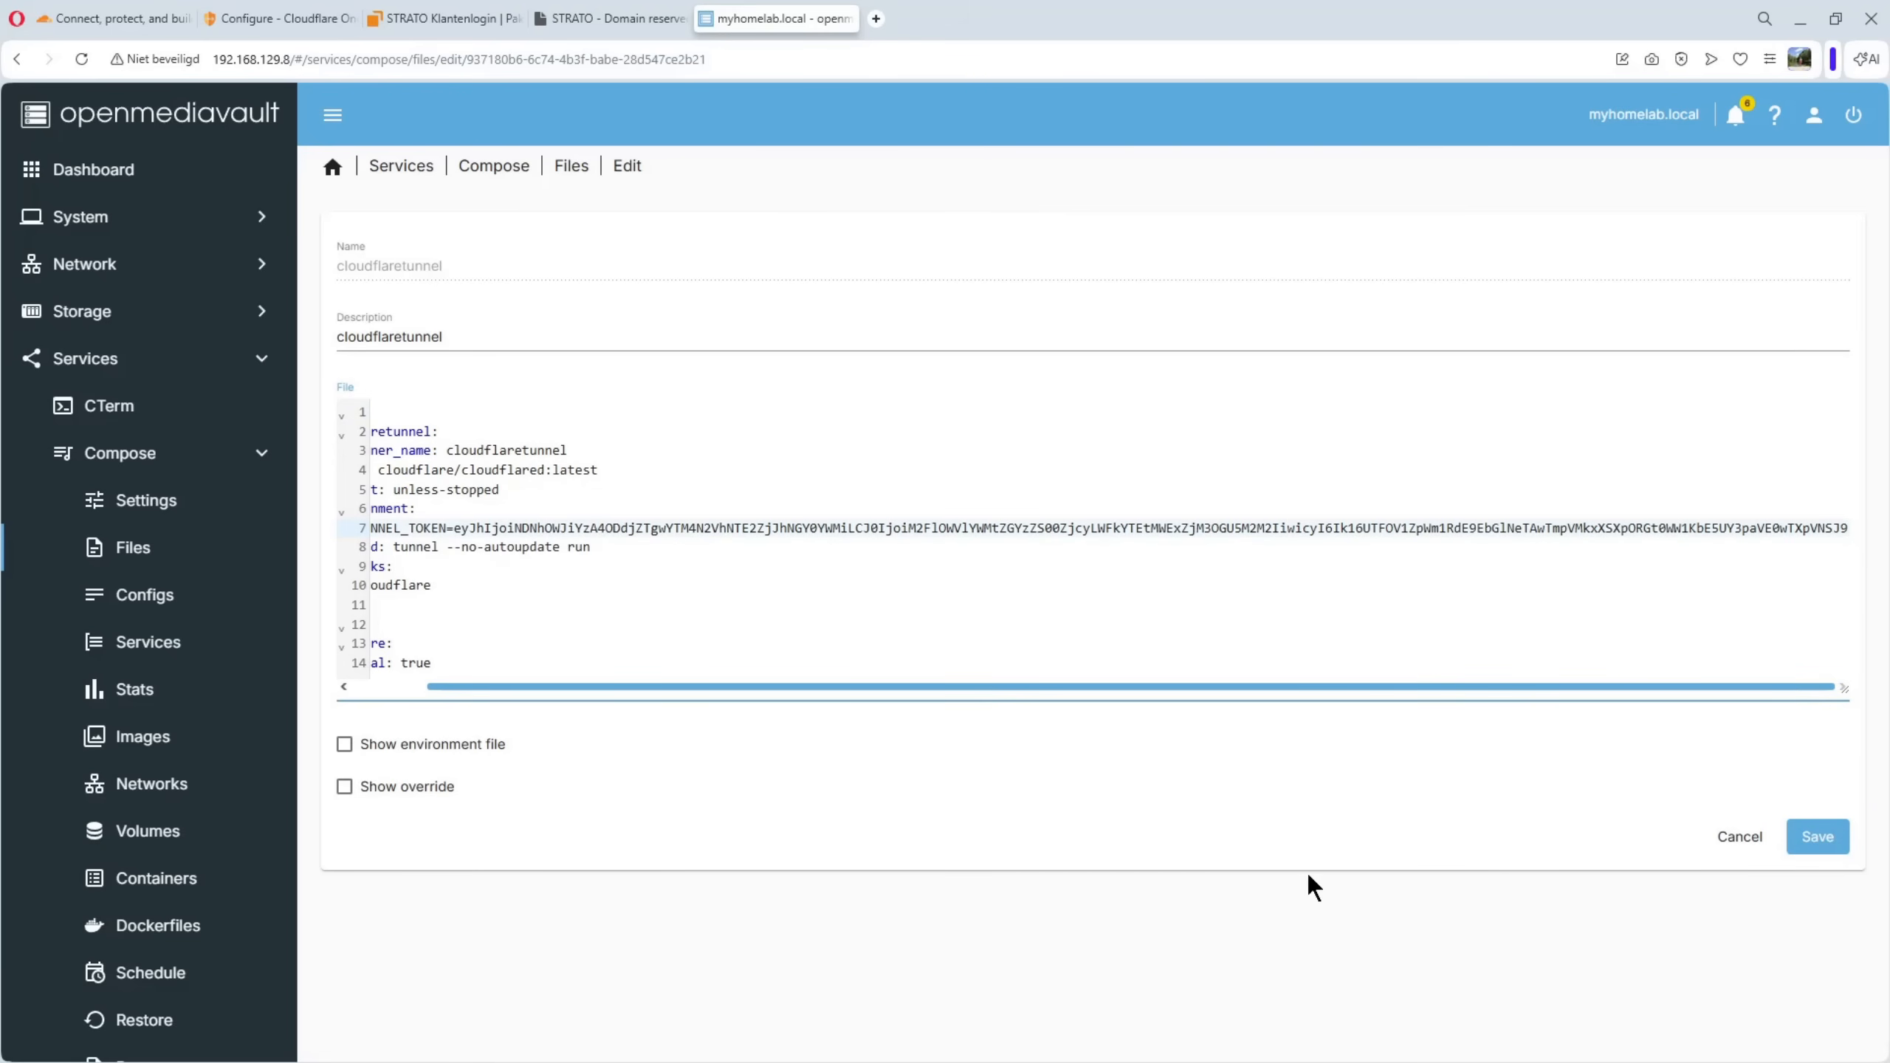
{"action": "left_click", "coordinate": [1817, 834]}
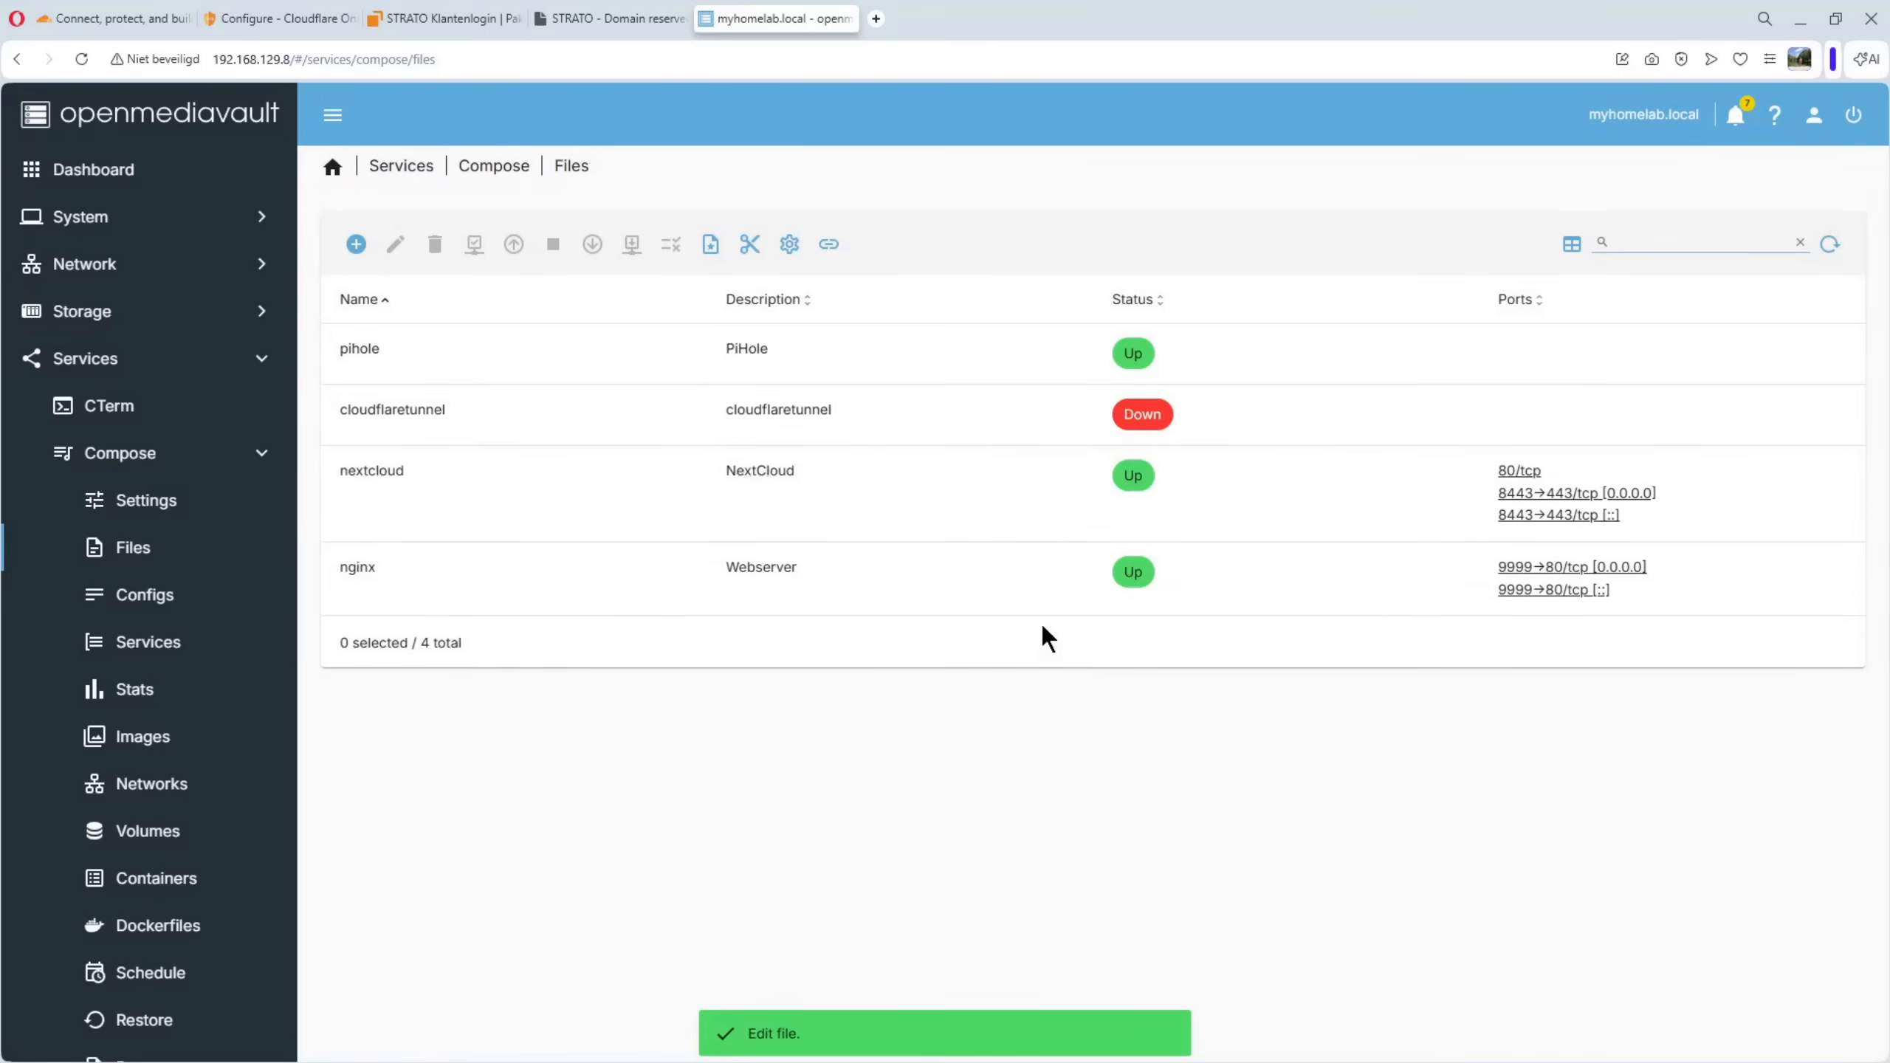
Bring the cloudflaretunnel compose file up and close the output once the container has started
{"action": "left_click", "coordinate": [437, 423]}
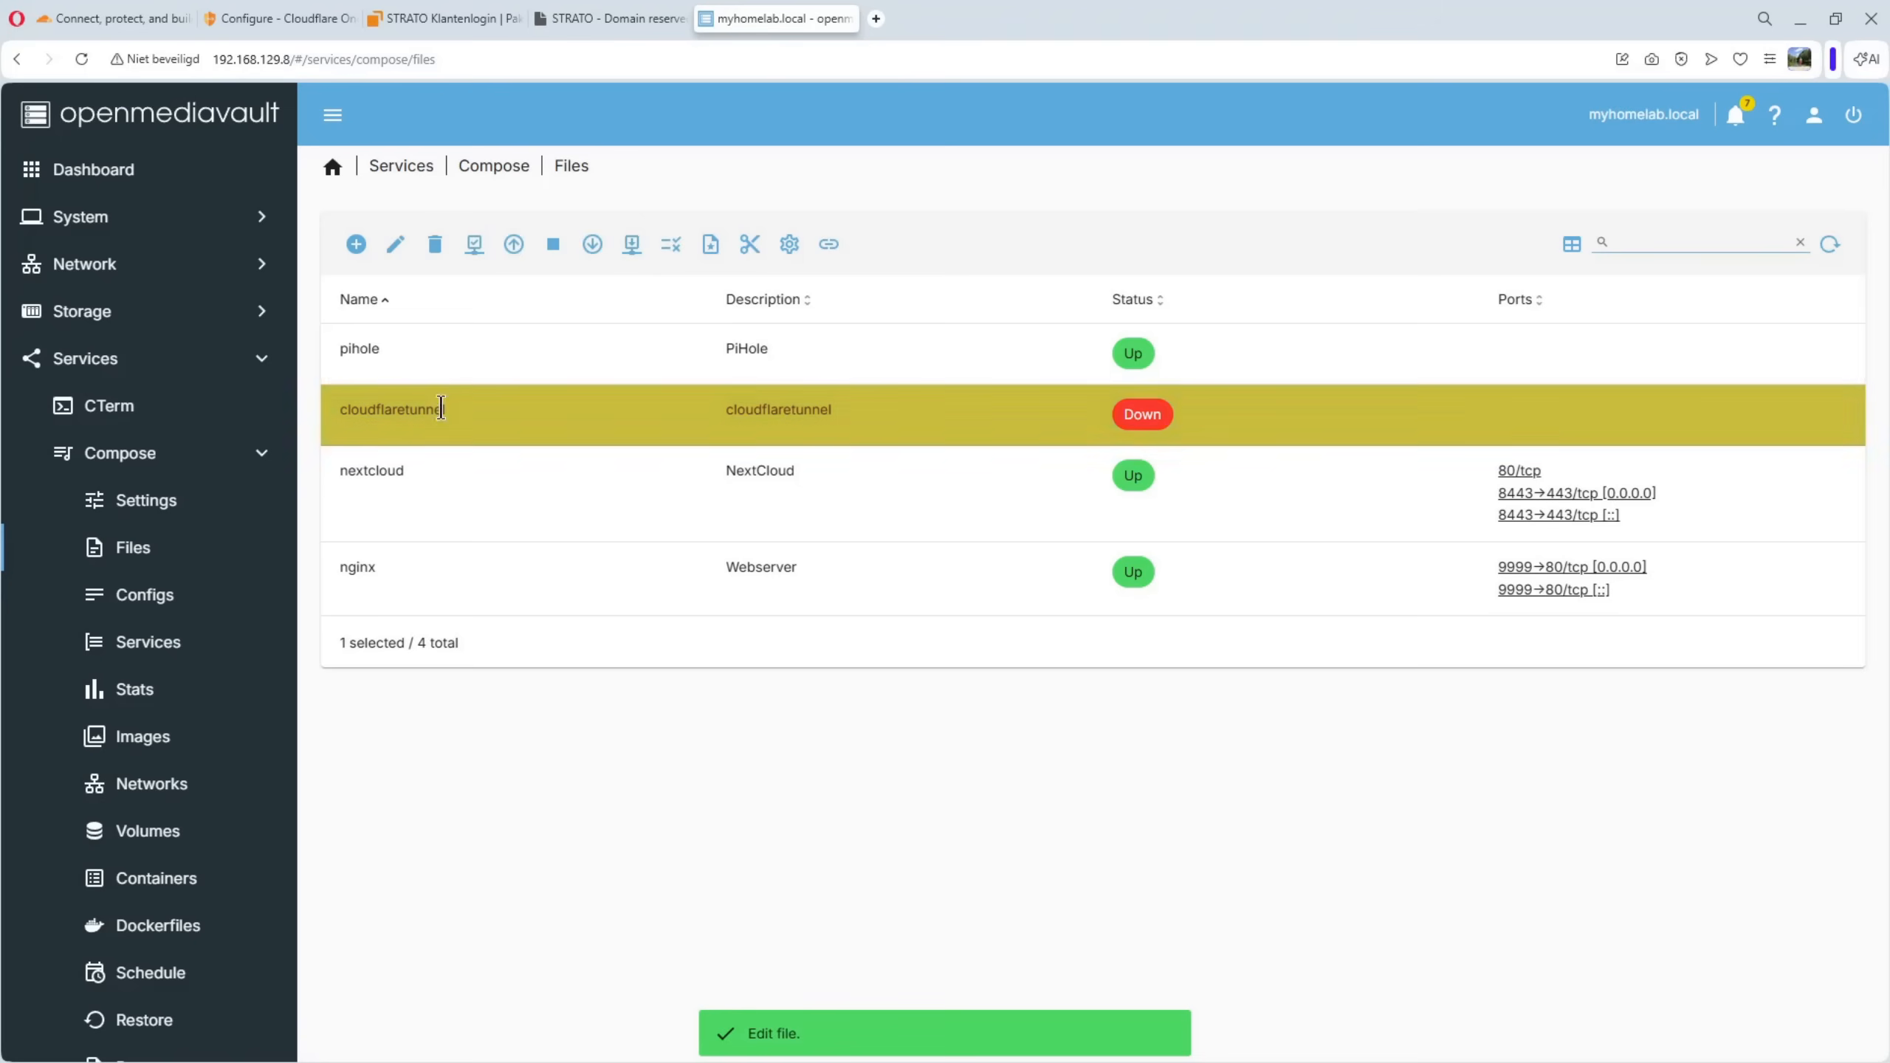
{"action": "left_click", "coordinate": [512, 246]}
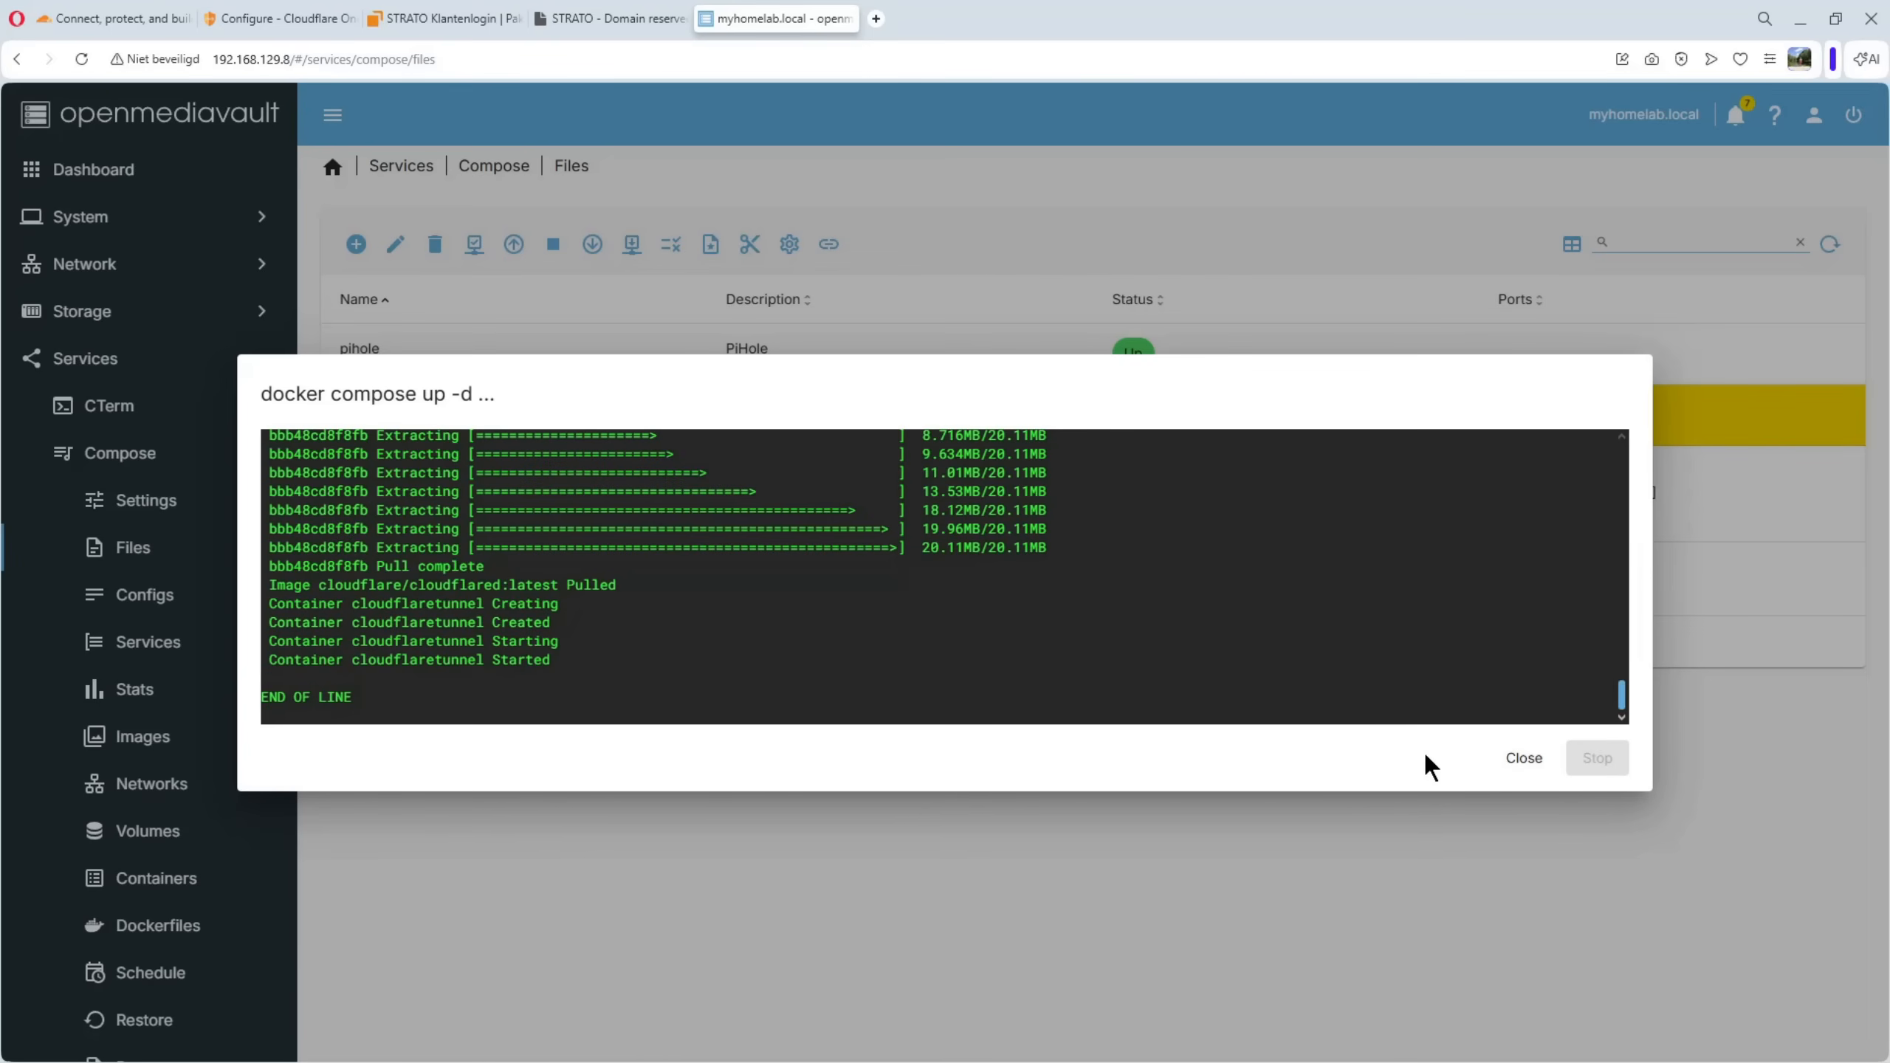
{"action": "left_click", "coordinate": [1525, 767]}
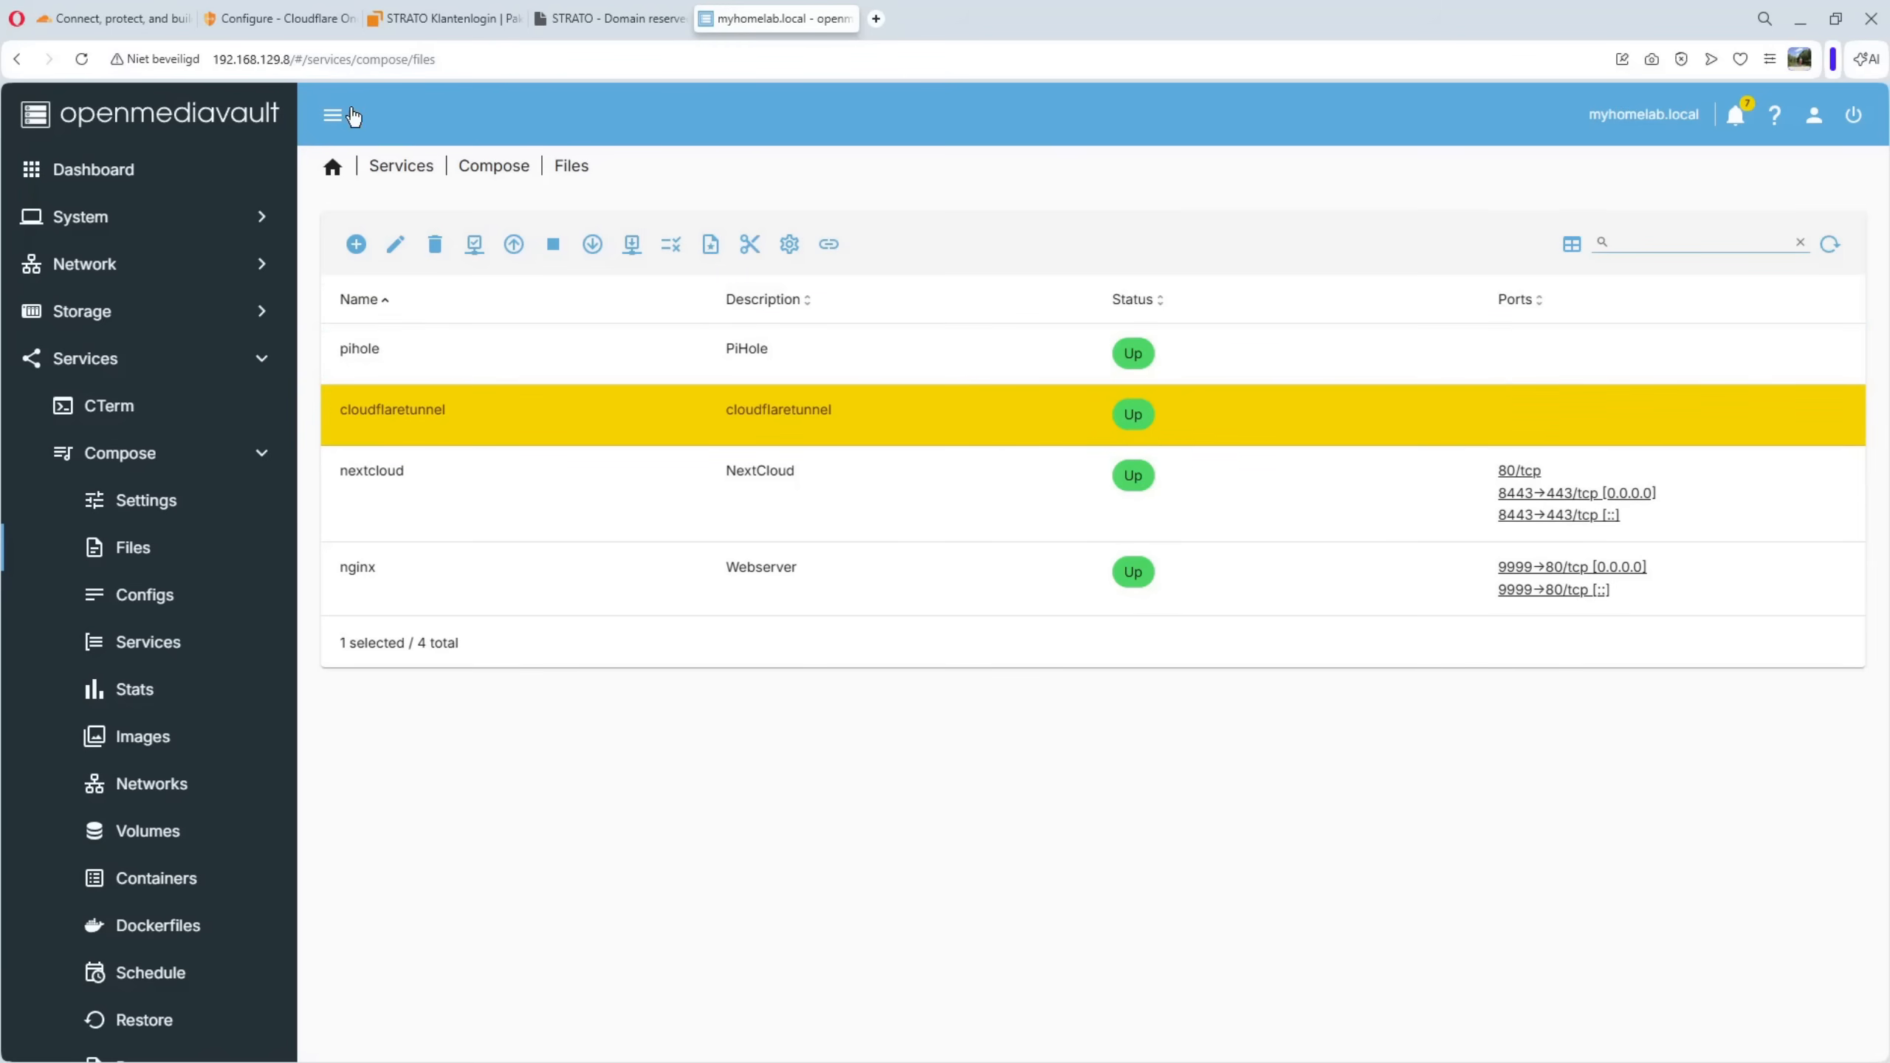
Check the connector's ID and status in the Cloudflare tunnel setup, and compare with the container's status in openmediavault
{"action": "left_click", "coordinate": [292, 22]}
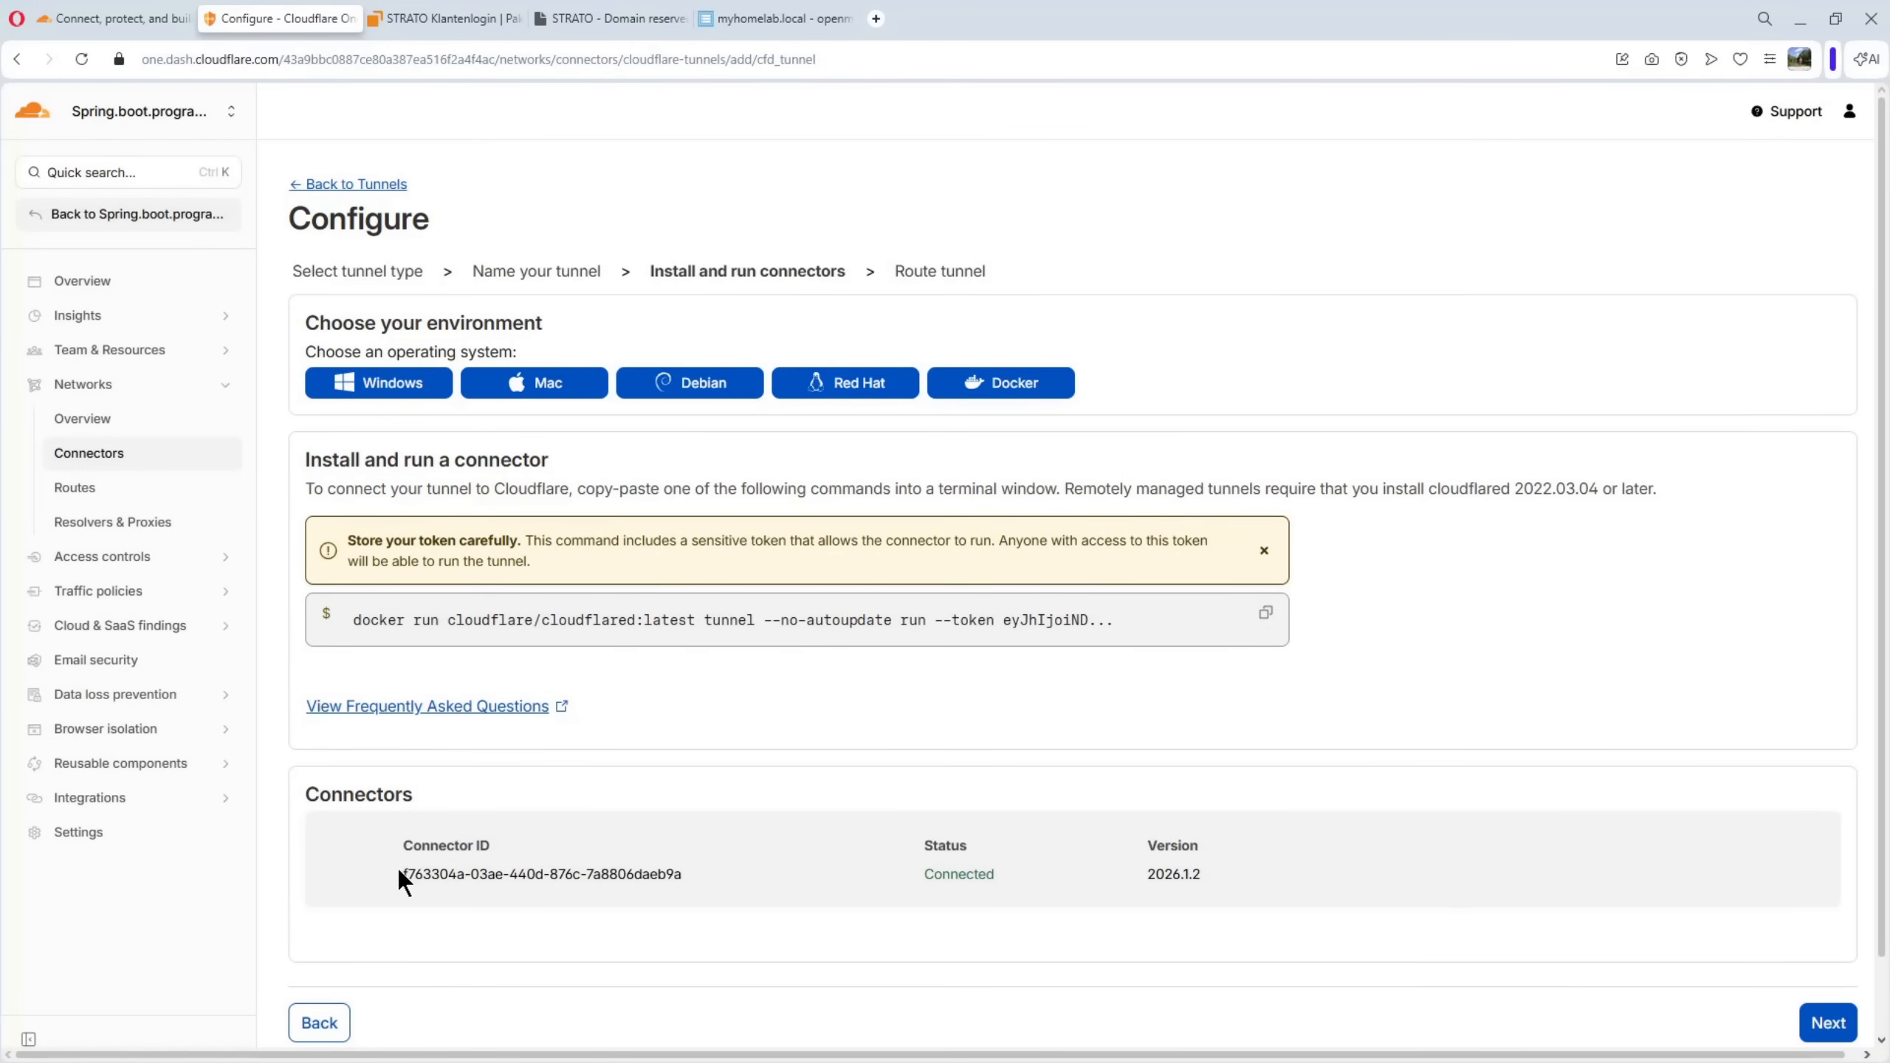
{"action": "left_click_drag", "start_coordinate": [397, 873], "coordinate": [649, 881]}
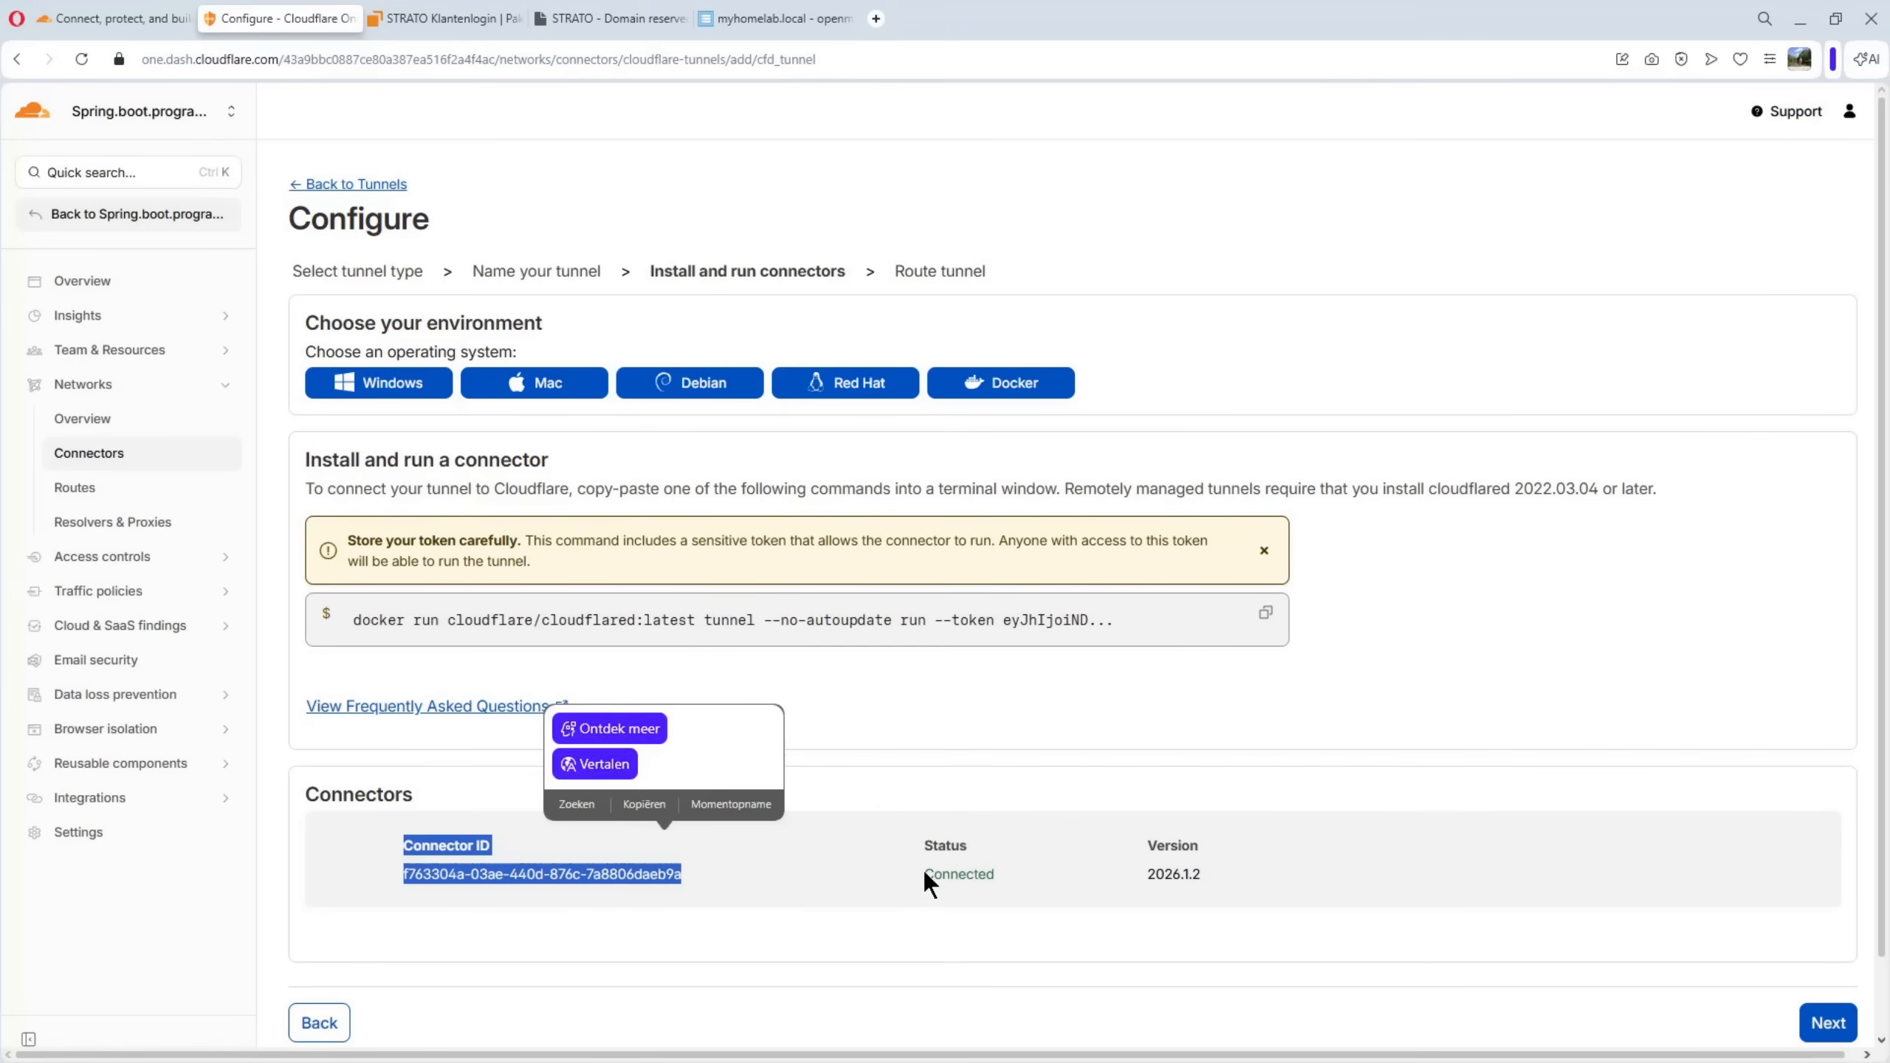
{"action": "left_click_drag", "start_coordinate": [926, 874], "coordinate": [1018, 876]}
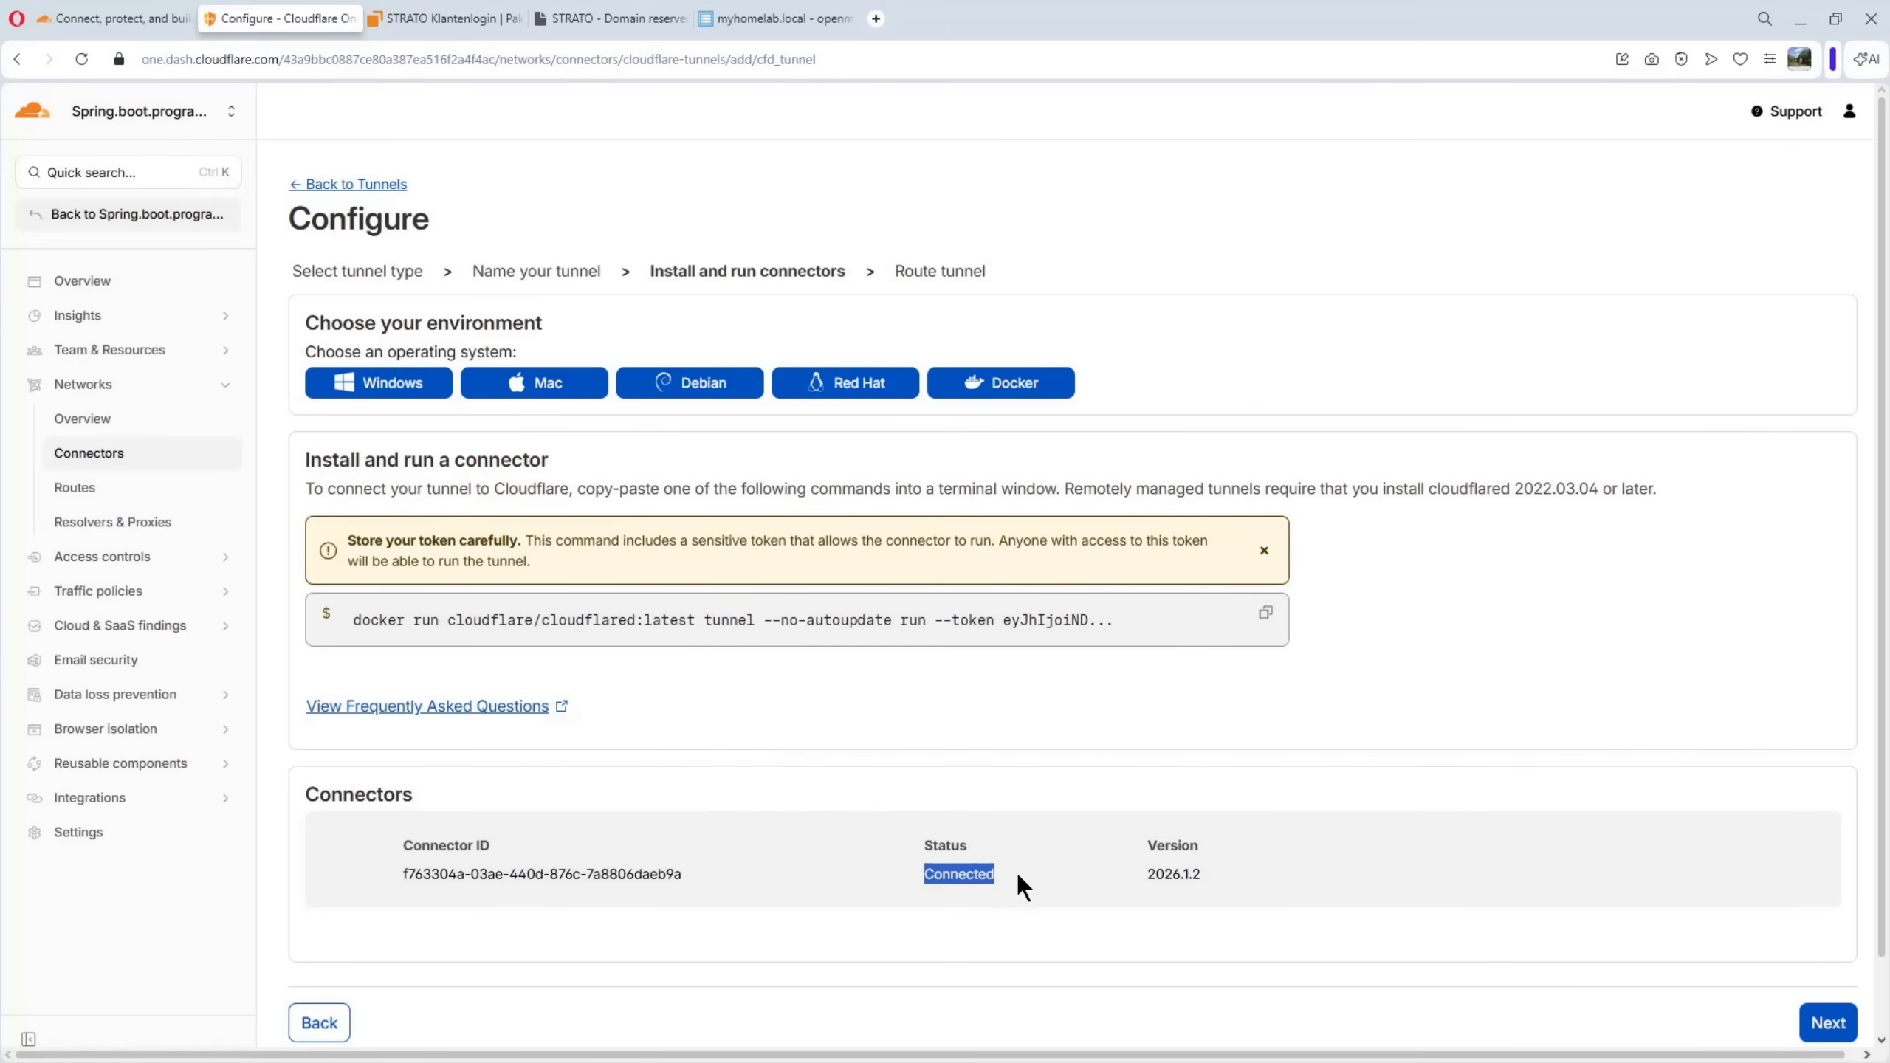
{"action": "left_click", "coordinate": [994, 926]}
{"action": "left_click", "coordinate": [774, 18]}
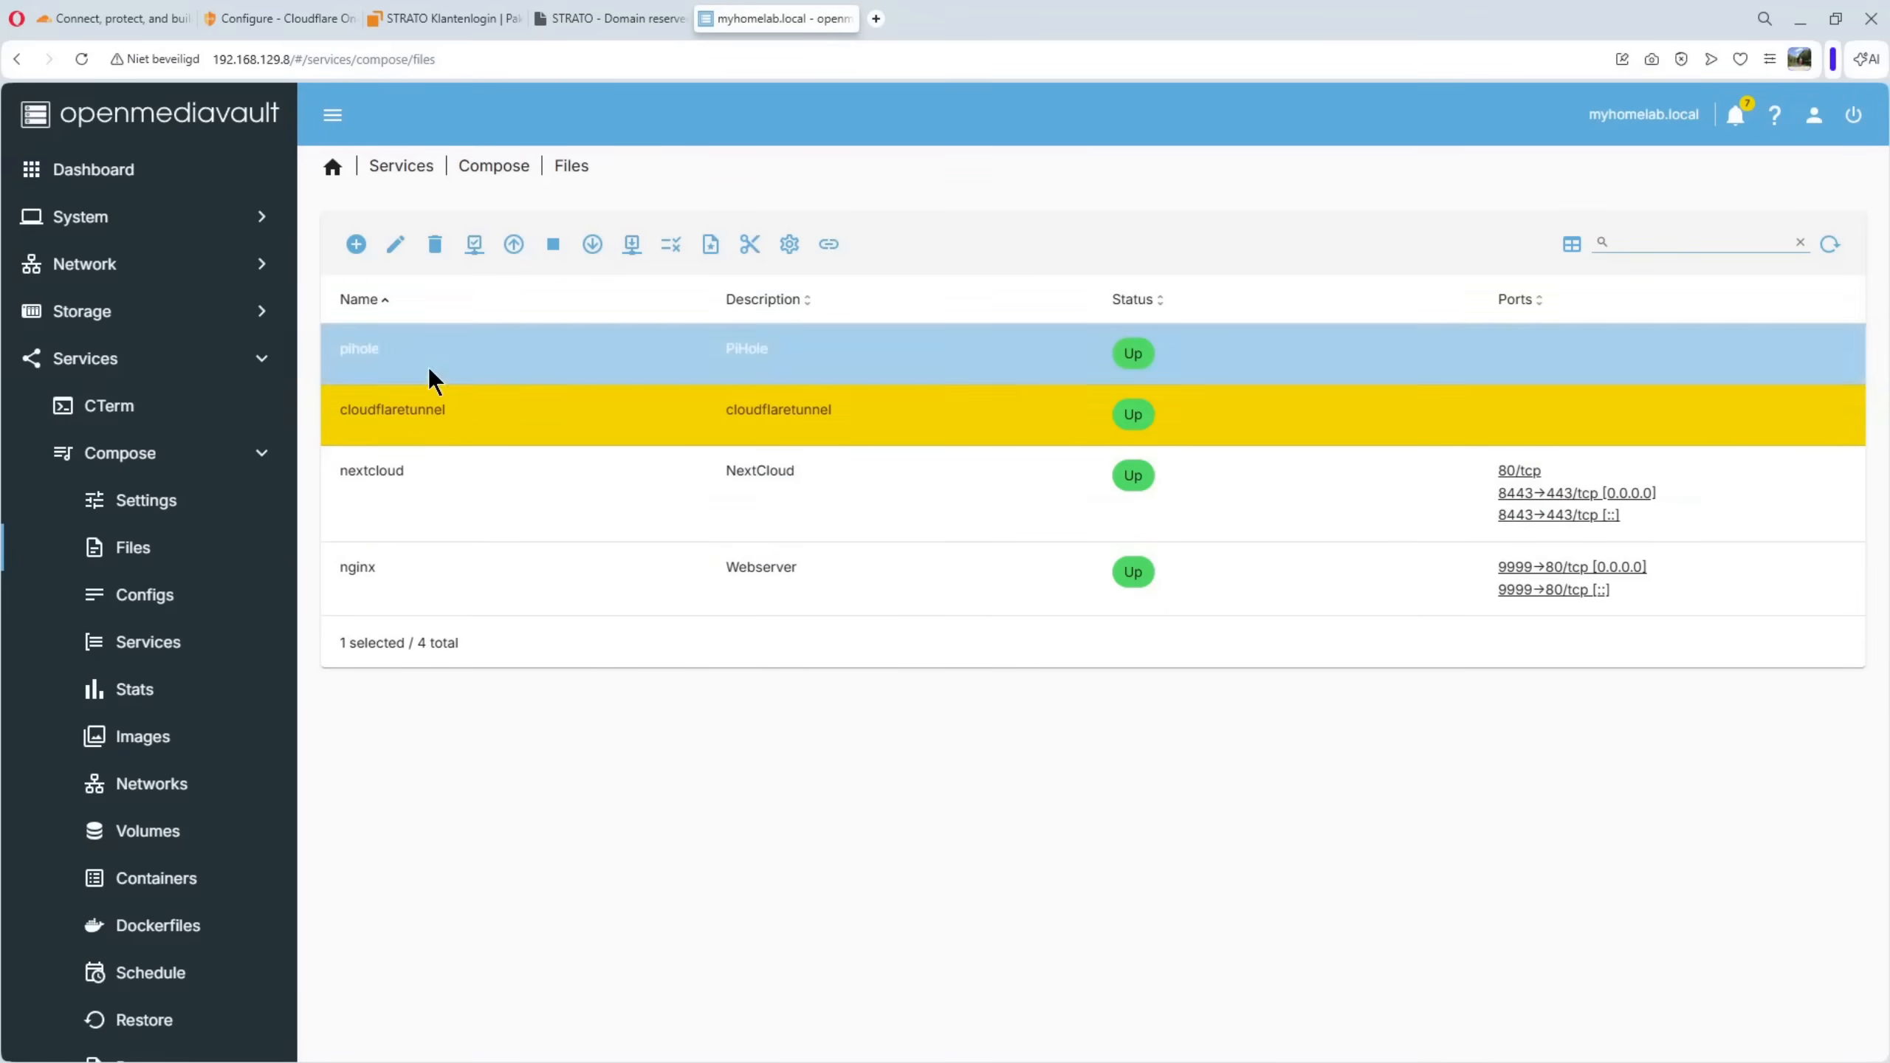
{"action": "left_click", "coordinate": [256, 19]}
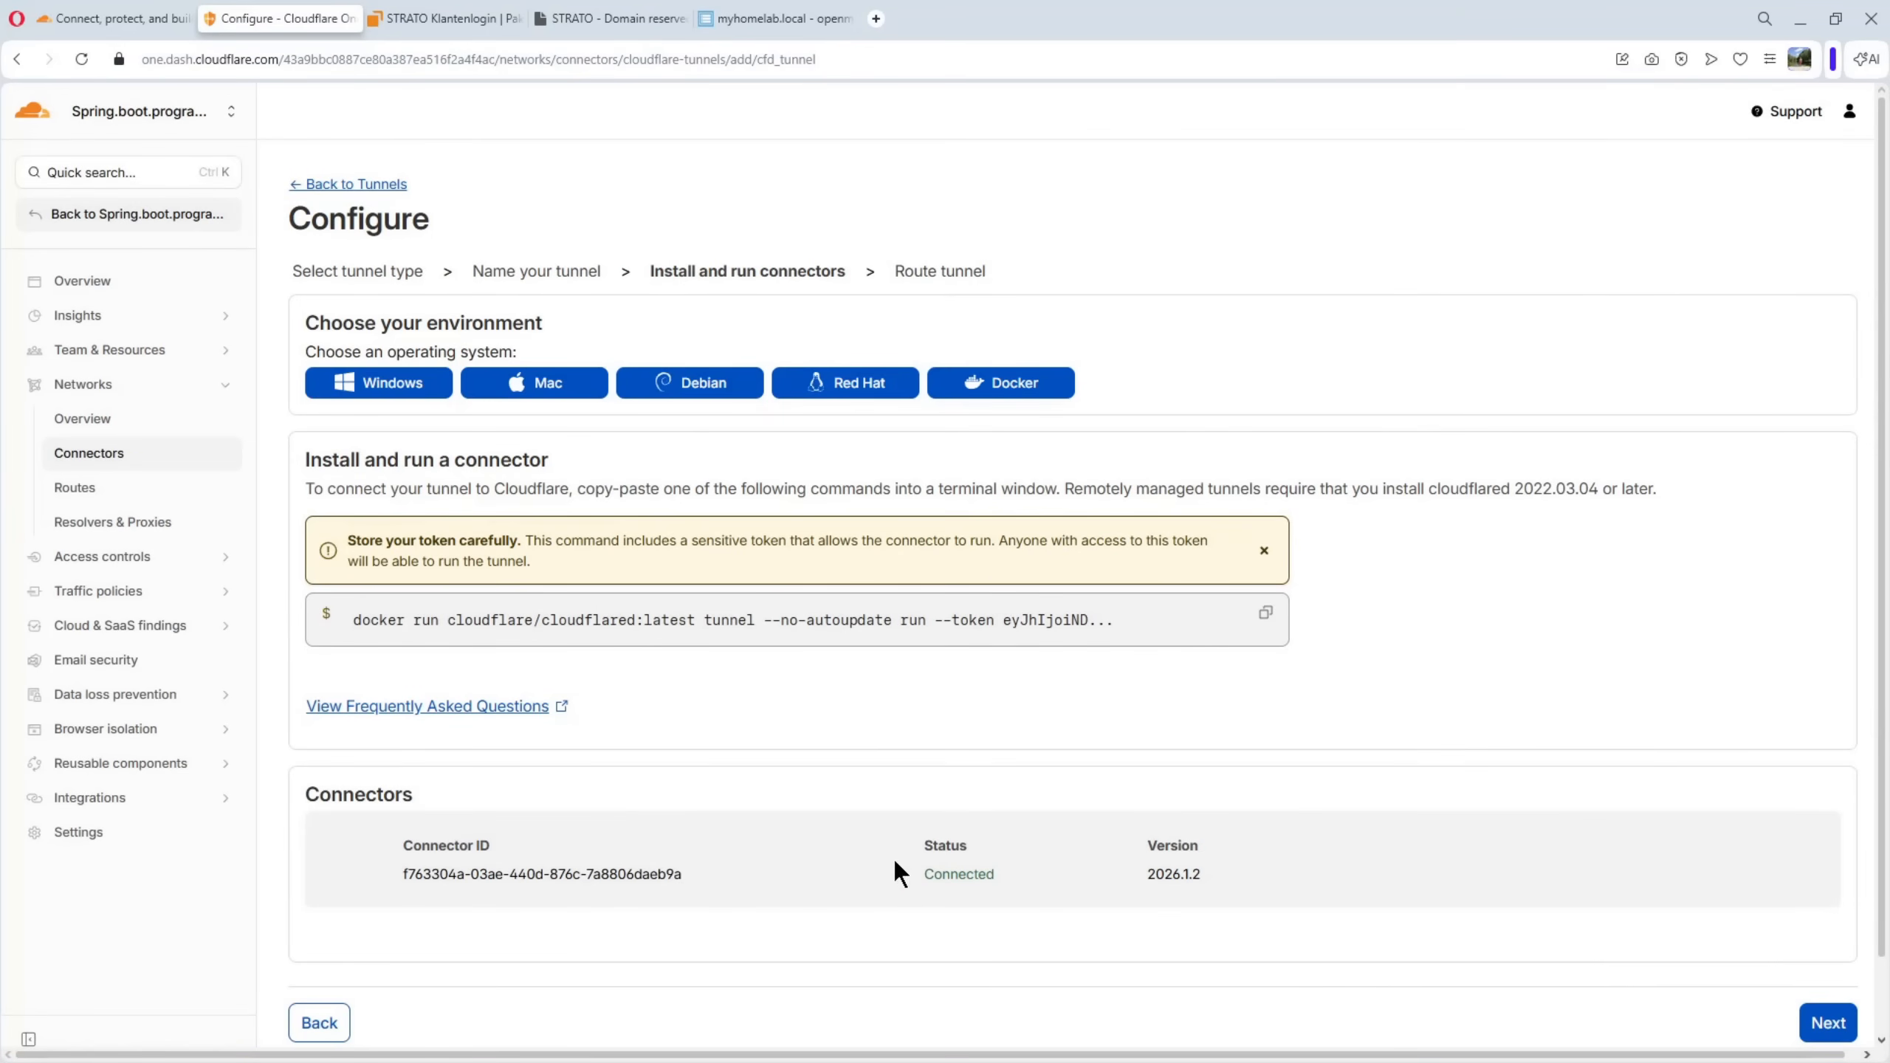
Continue to the tunnel routing stage and set the published application's domain to willyhomelab.eu with subdomain nginx
{"action": "left_click", "coordinate": [1825, 1029]}
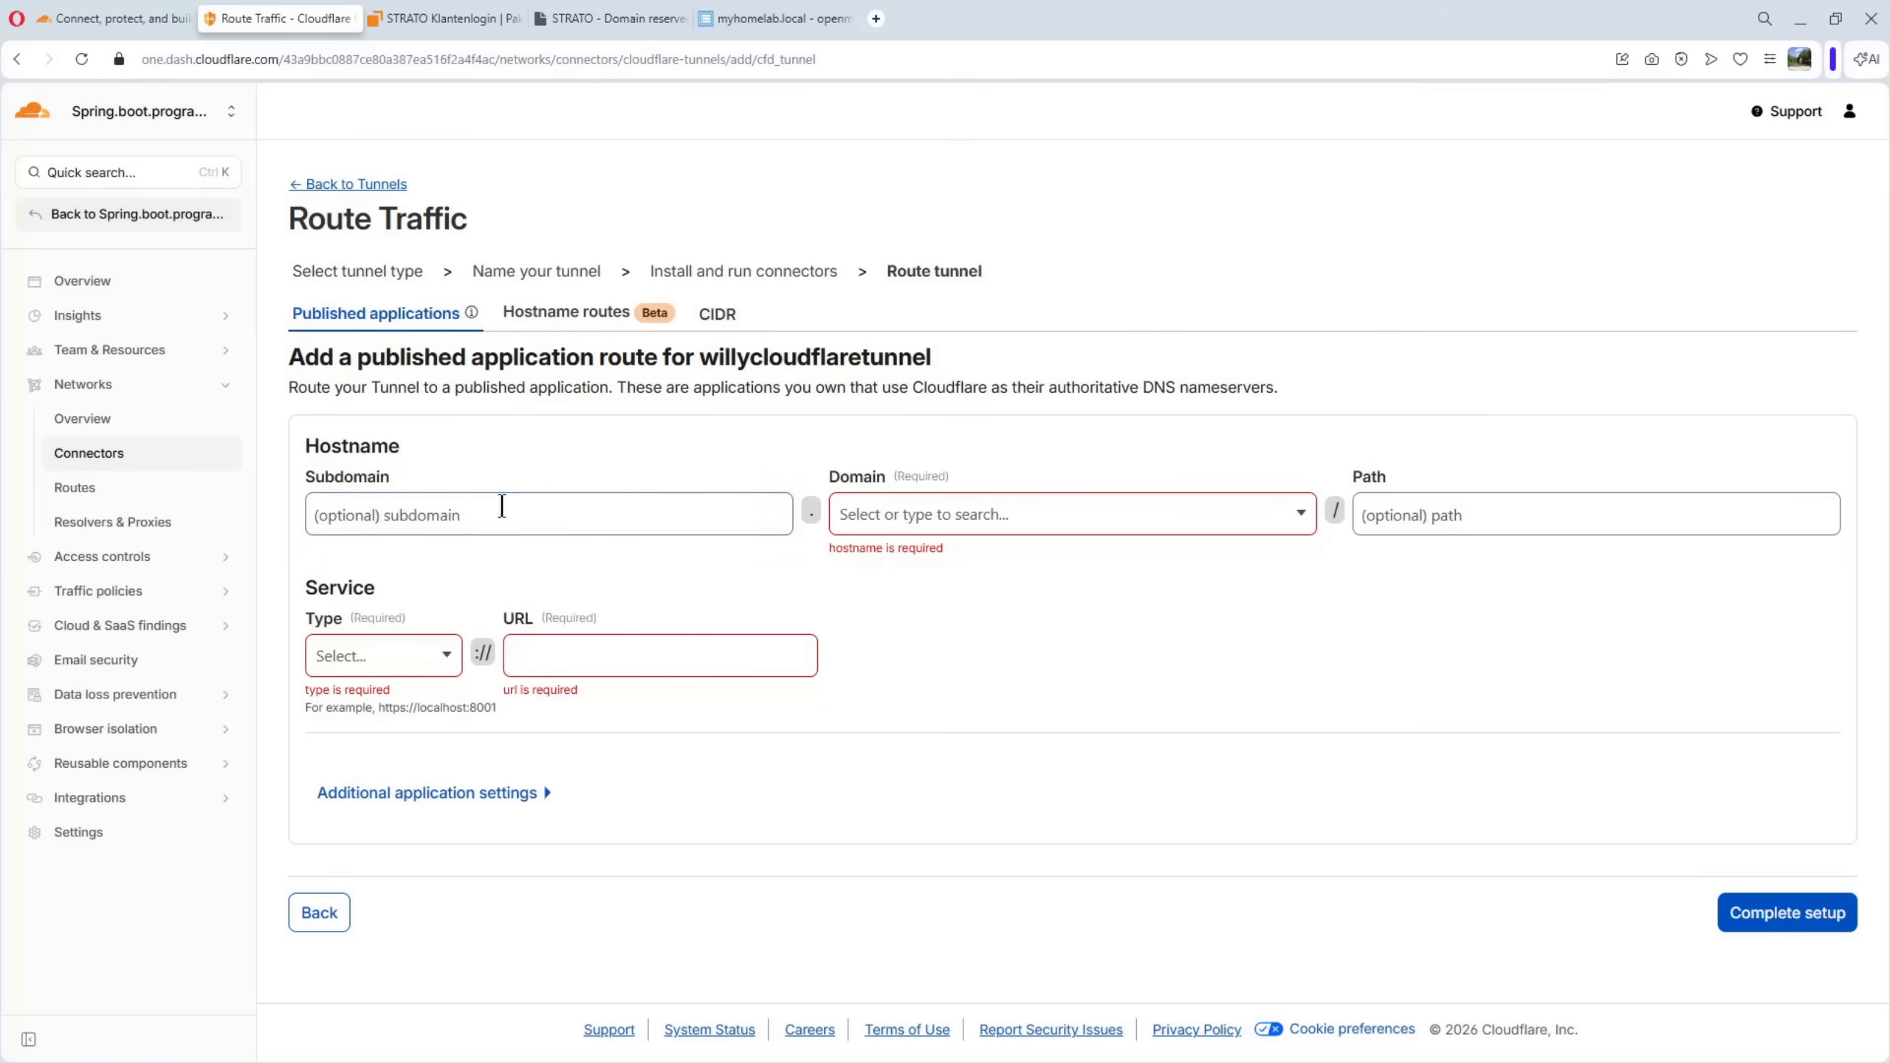
{"action": "left_click", "coordinate": [951, 525]}
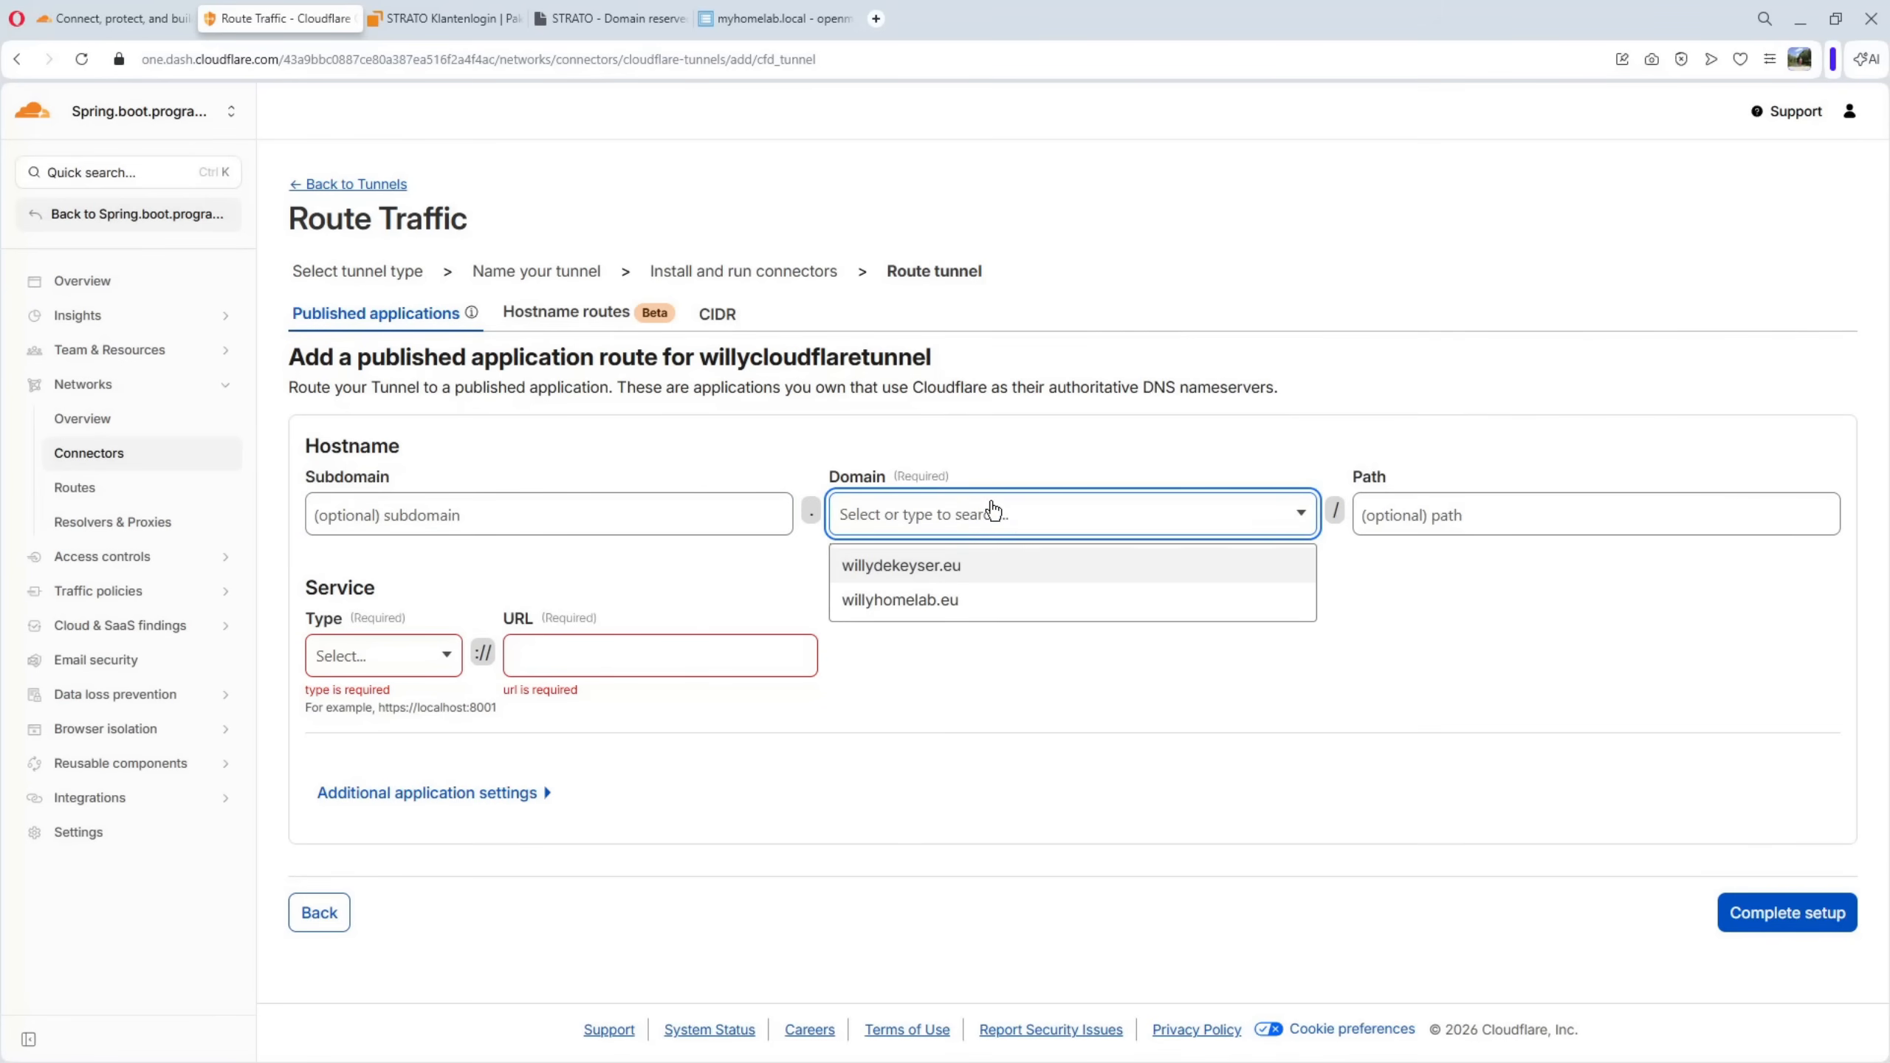
{"action": "left_click", "coordinate": [892, 605]}
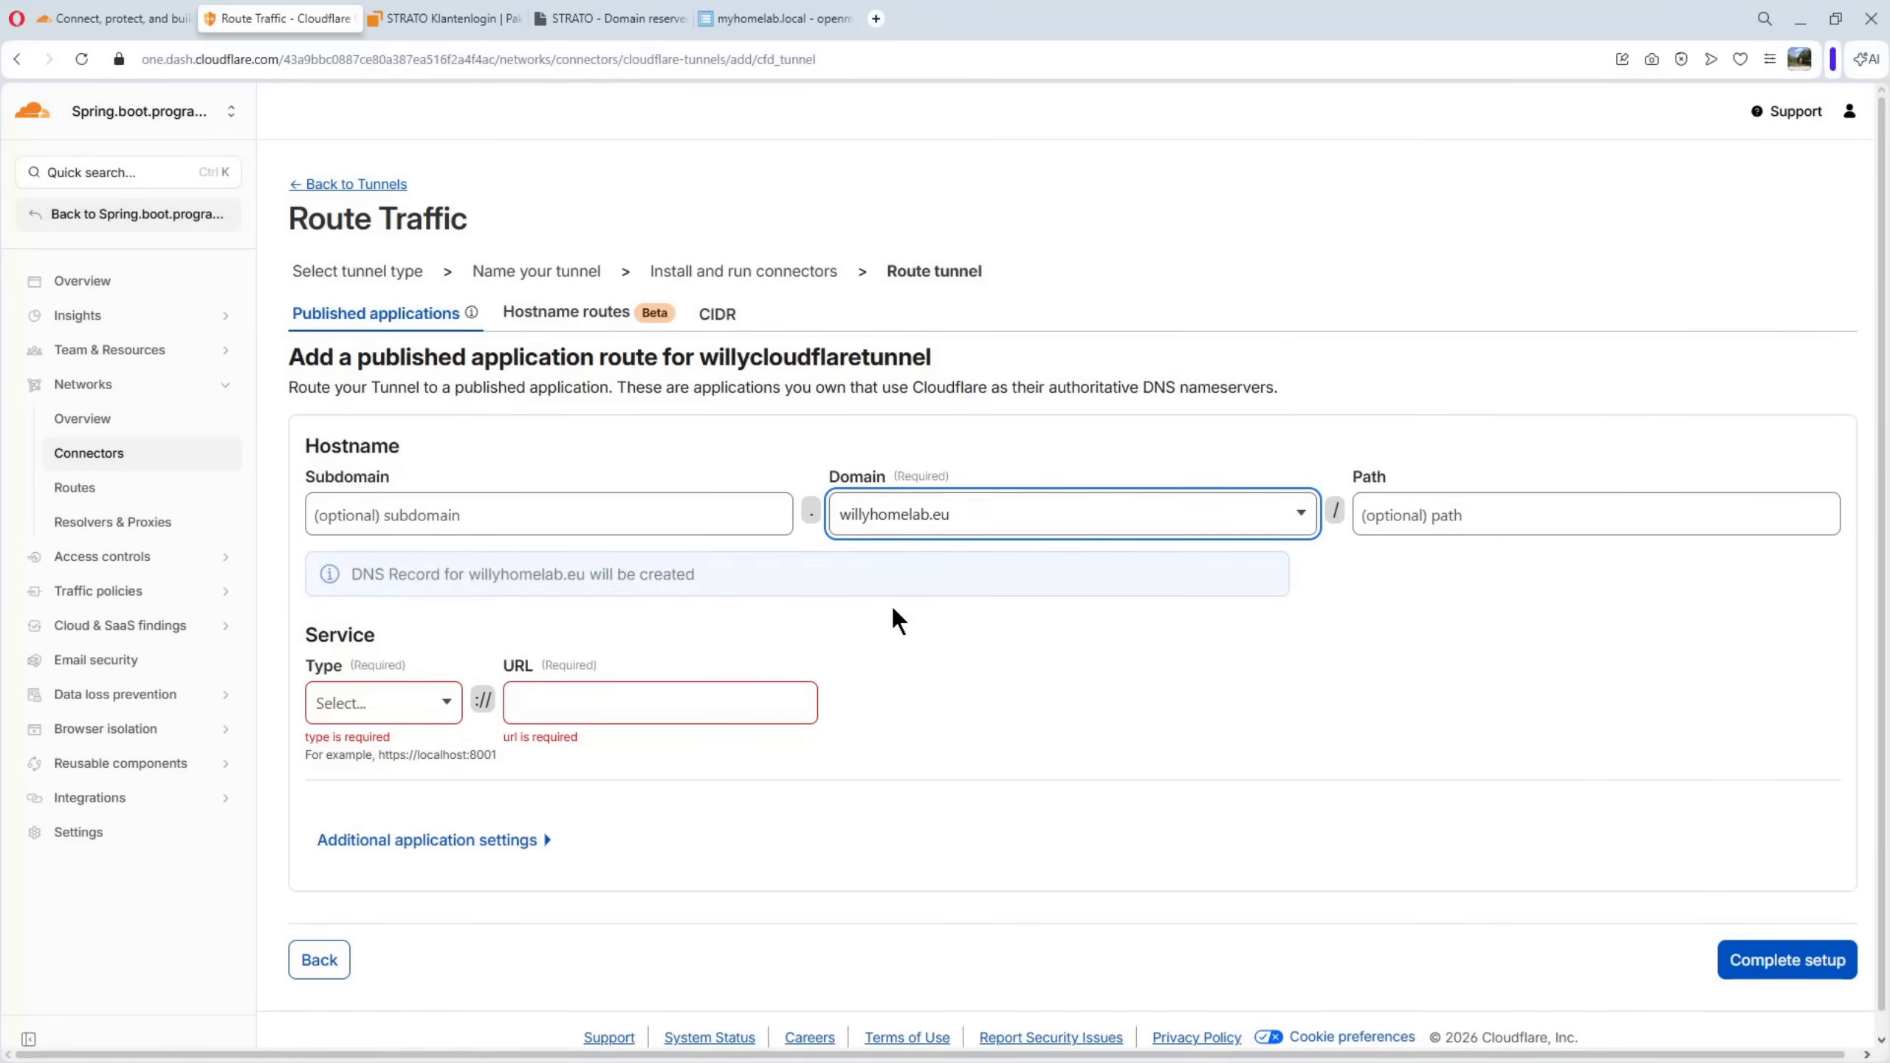
{"action": "left_click", "coordinate": [461, 514]}
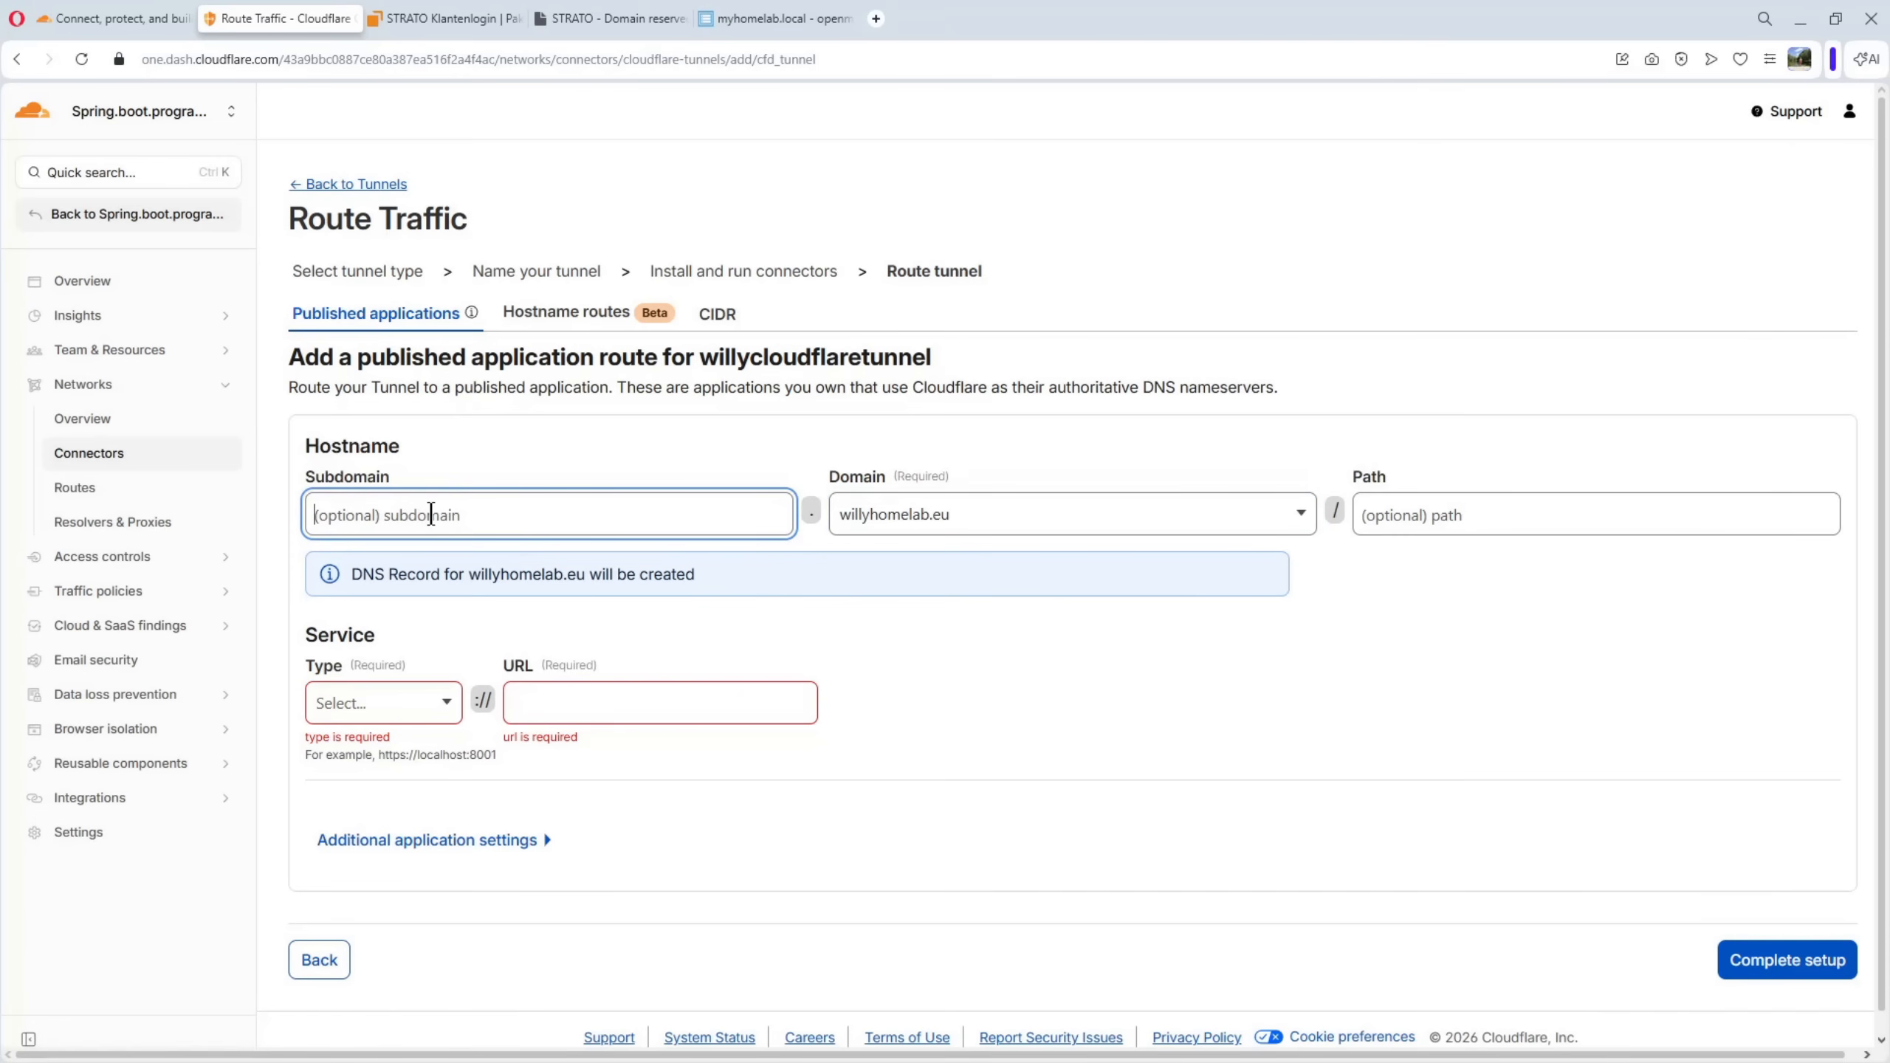
{"action": "type", "text": "nginx"}
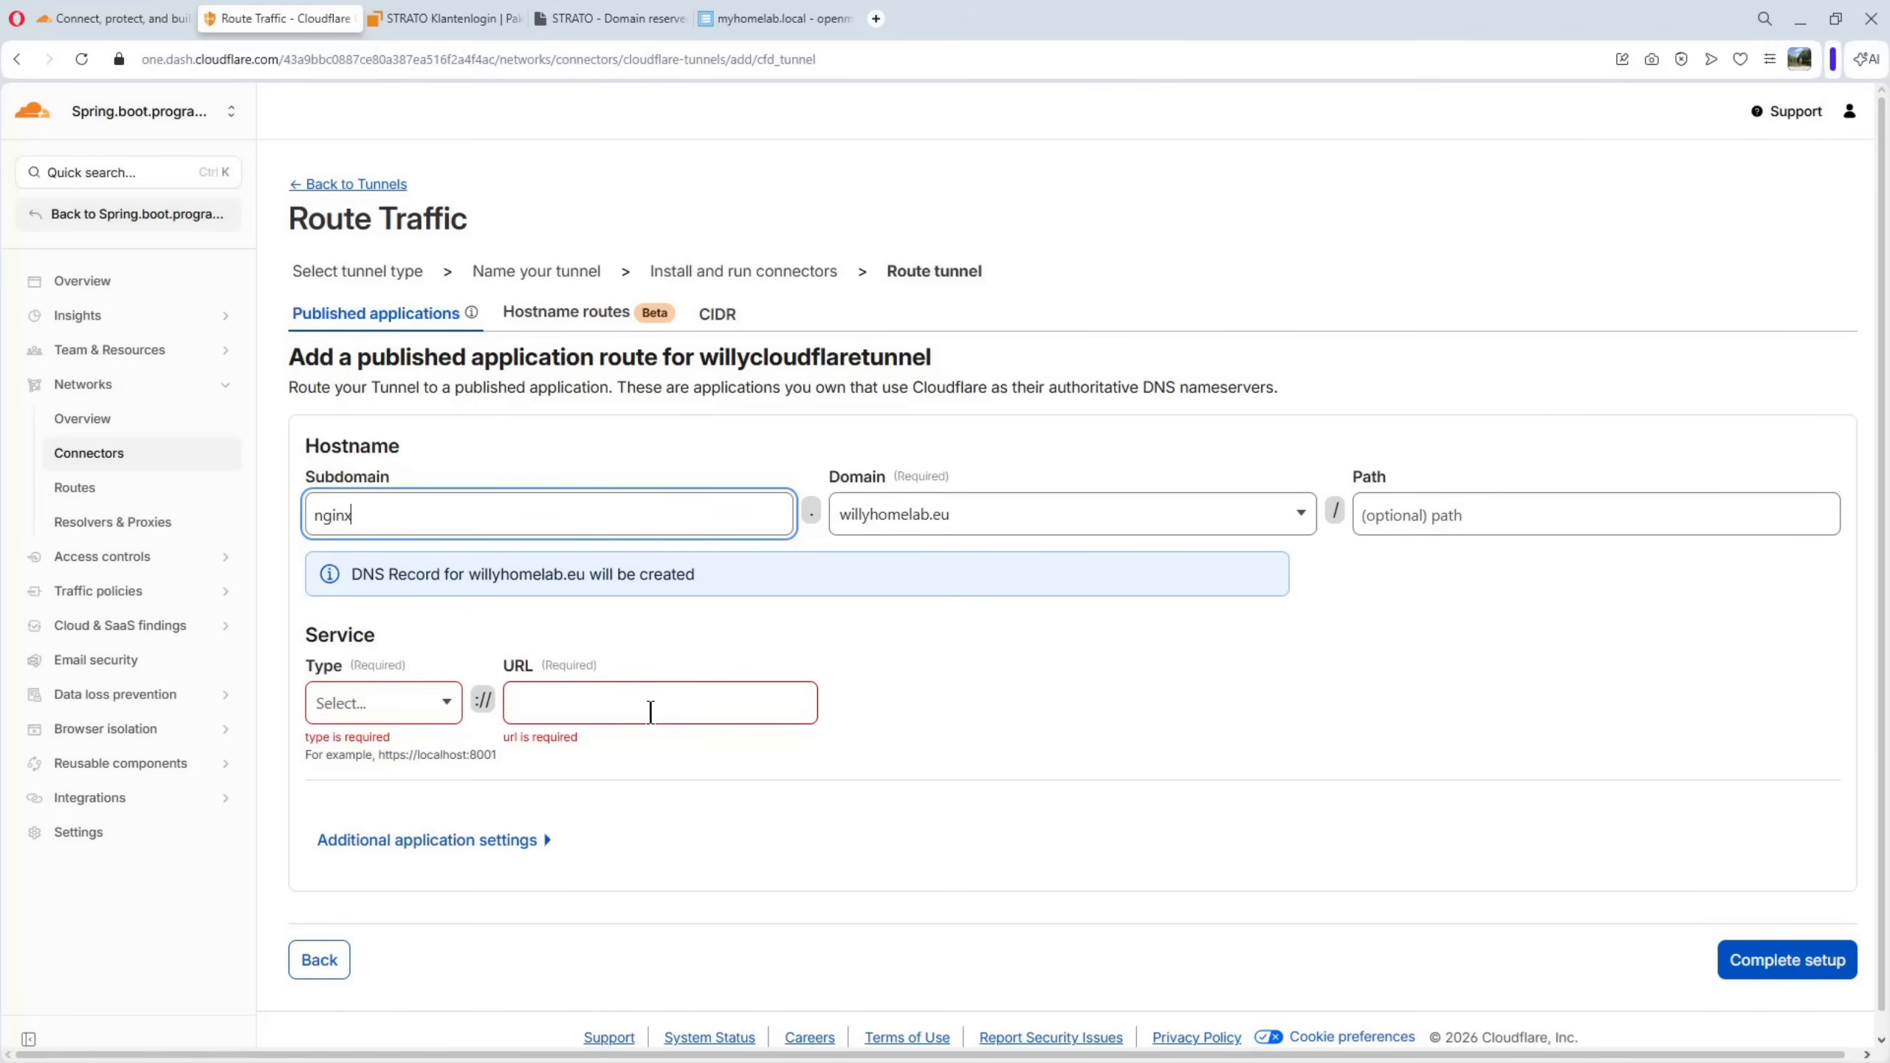
Set the published application's service type to HTTP with URL nginx, and complete the tunnel setup
{"action": "left_click", "coordinate": [446, 709]}
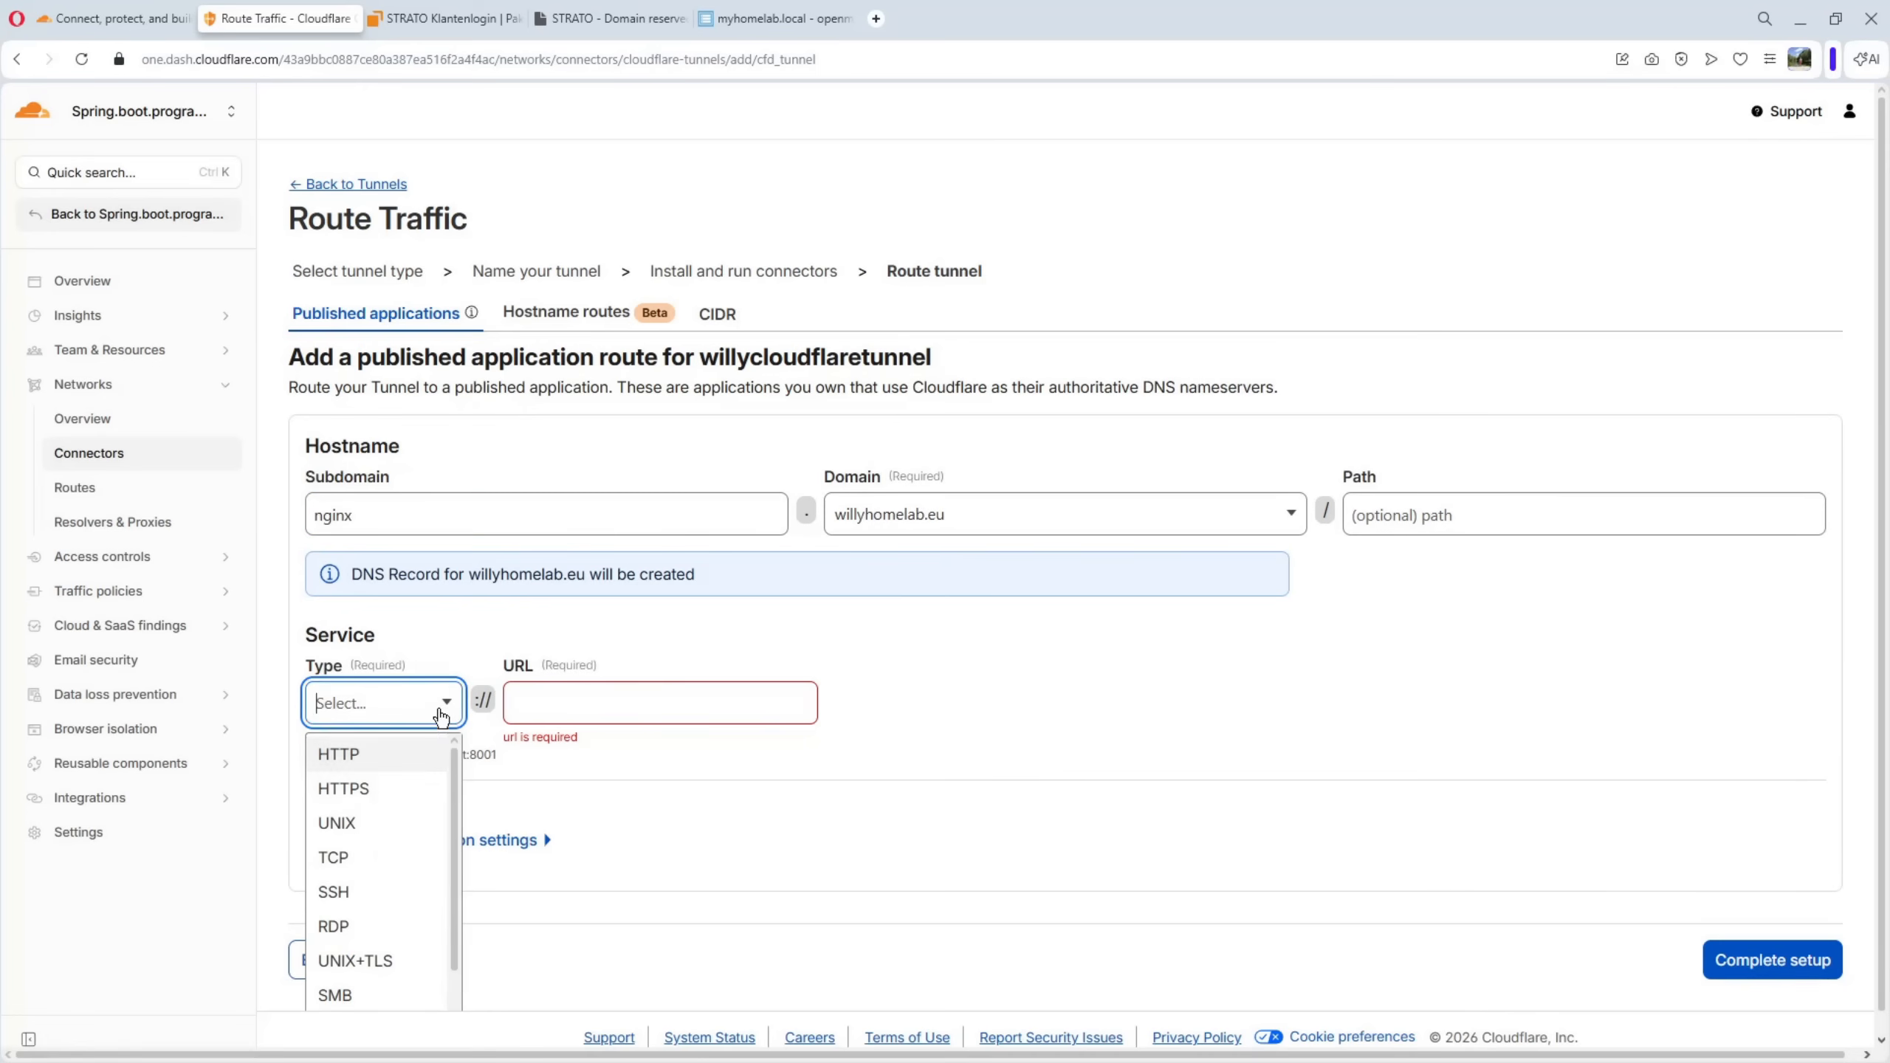
{"action": "left_click", "coordinate": [351, 756]}
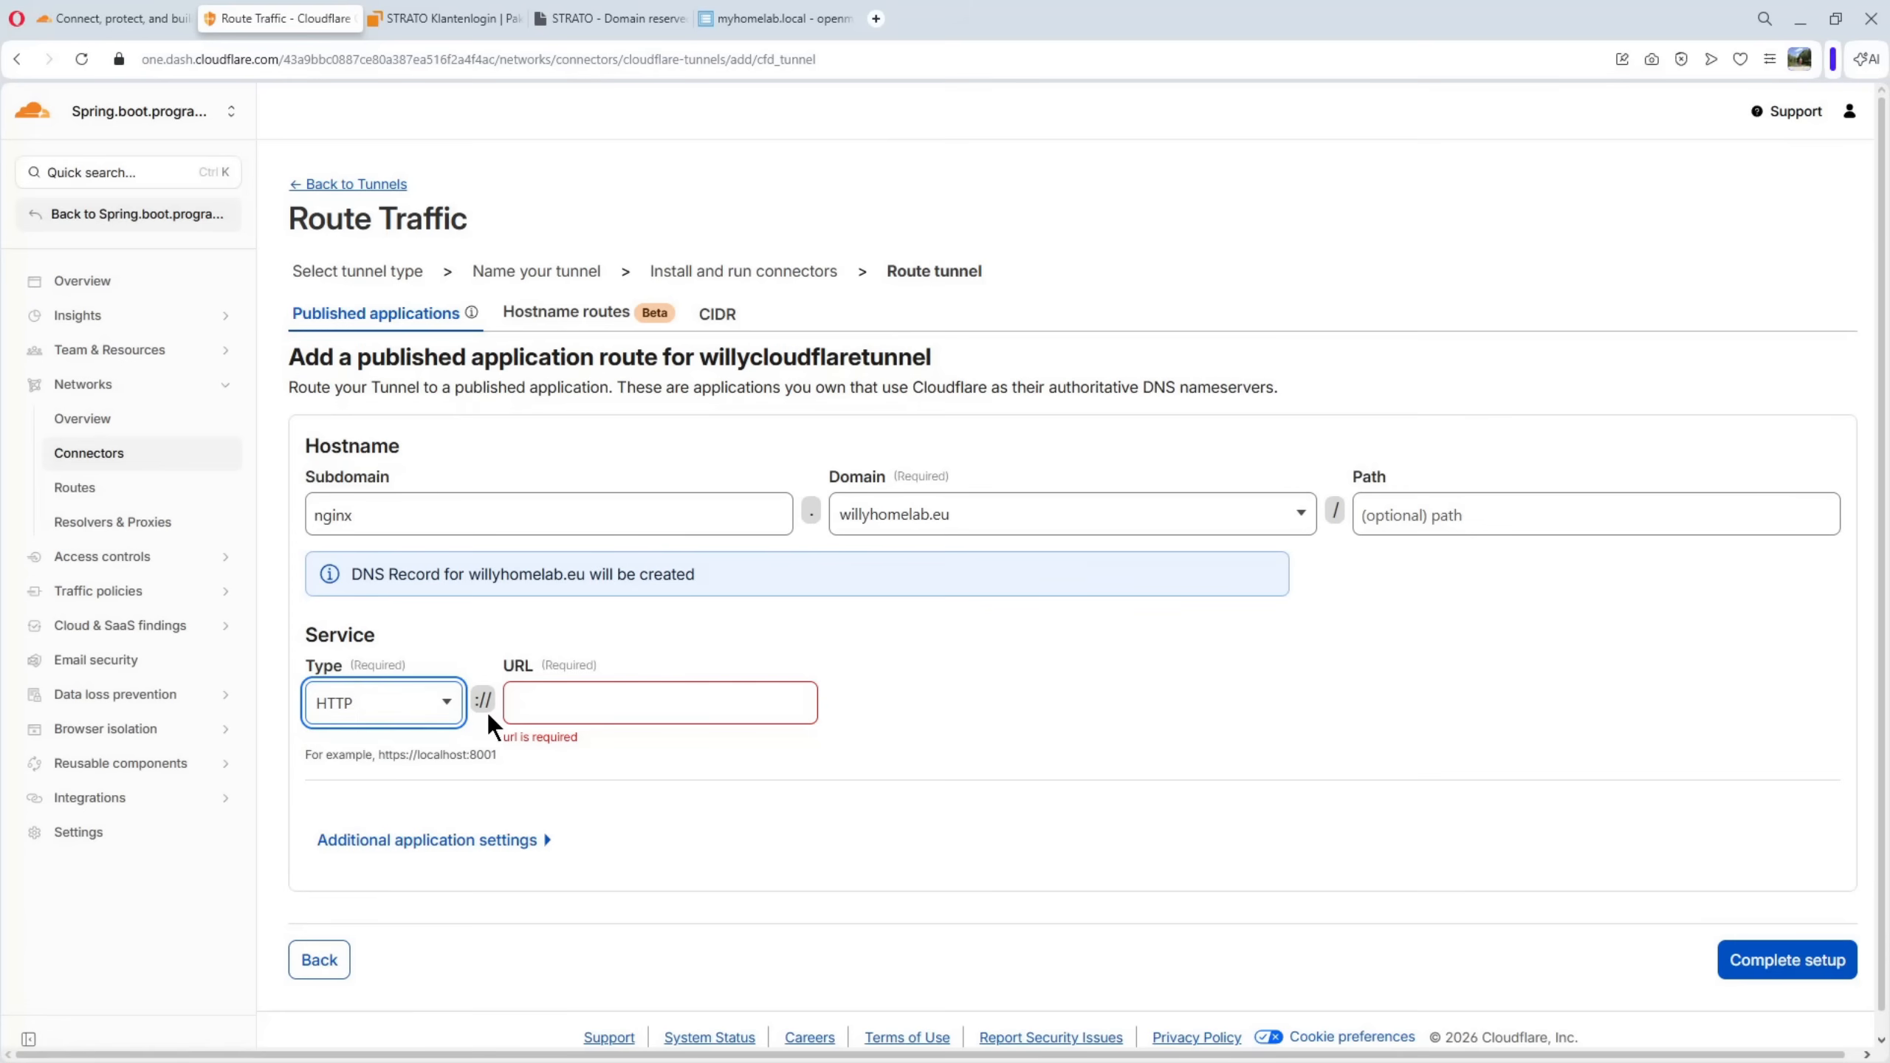
{"action": "left_click", "coordinate": [524, 704]}
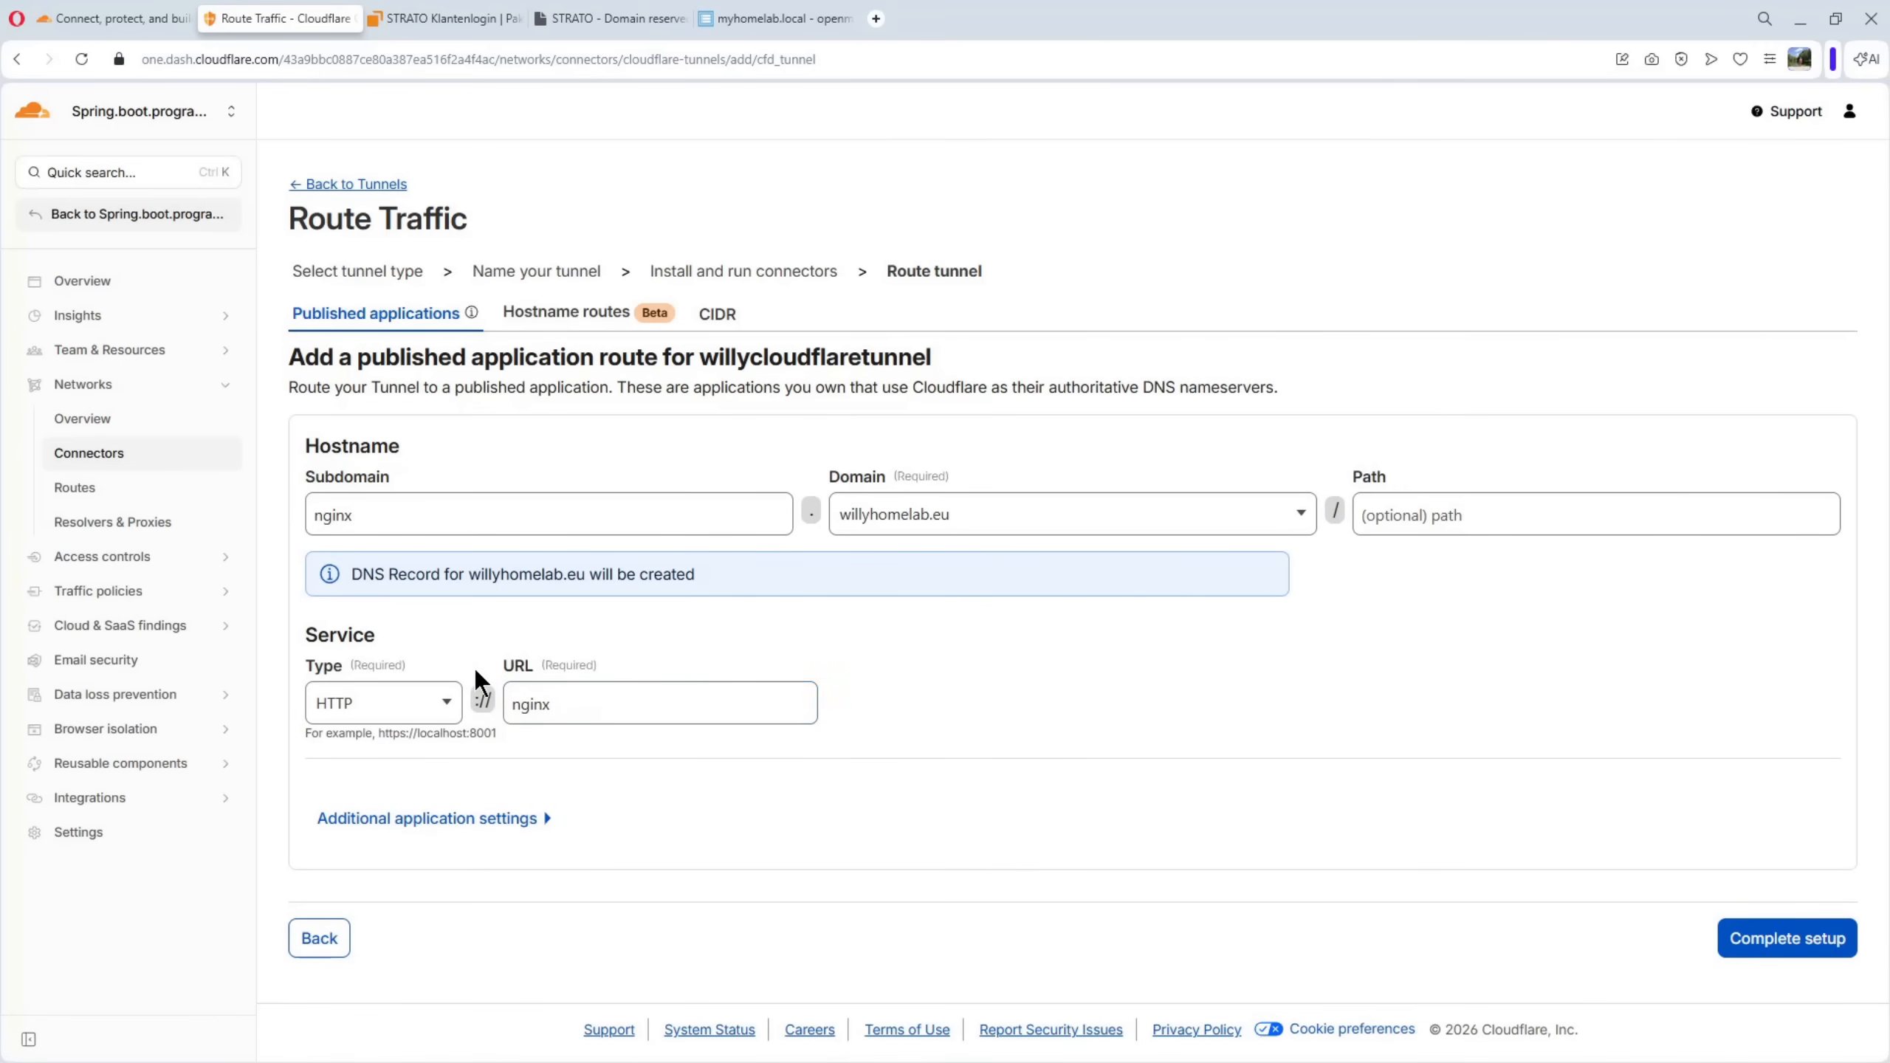
{"action": "left_click", "coordinate": [1787, 943]}
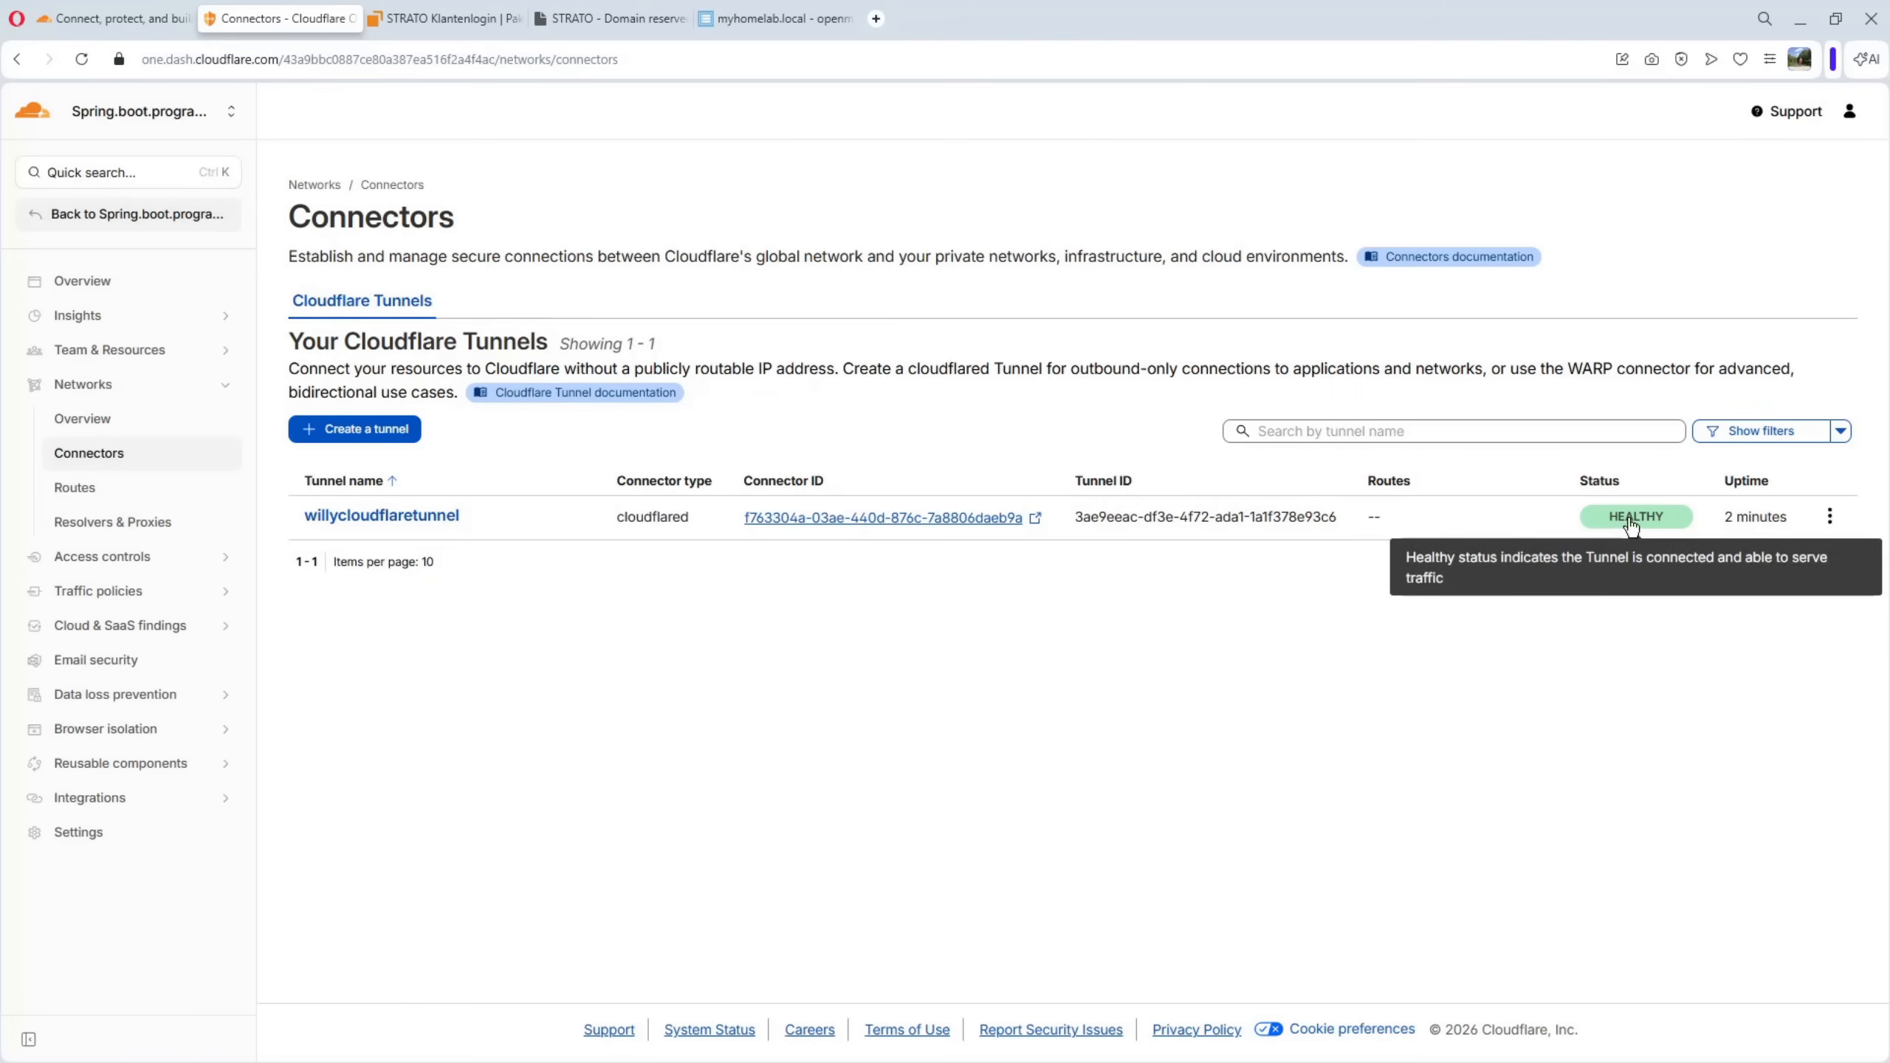
{"action": "mouse_move", "coordinate": [1645, 503]}
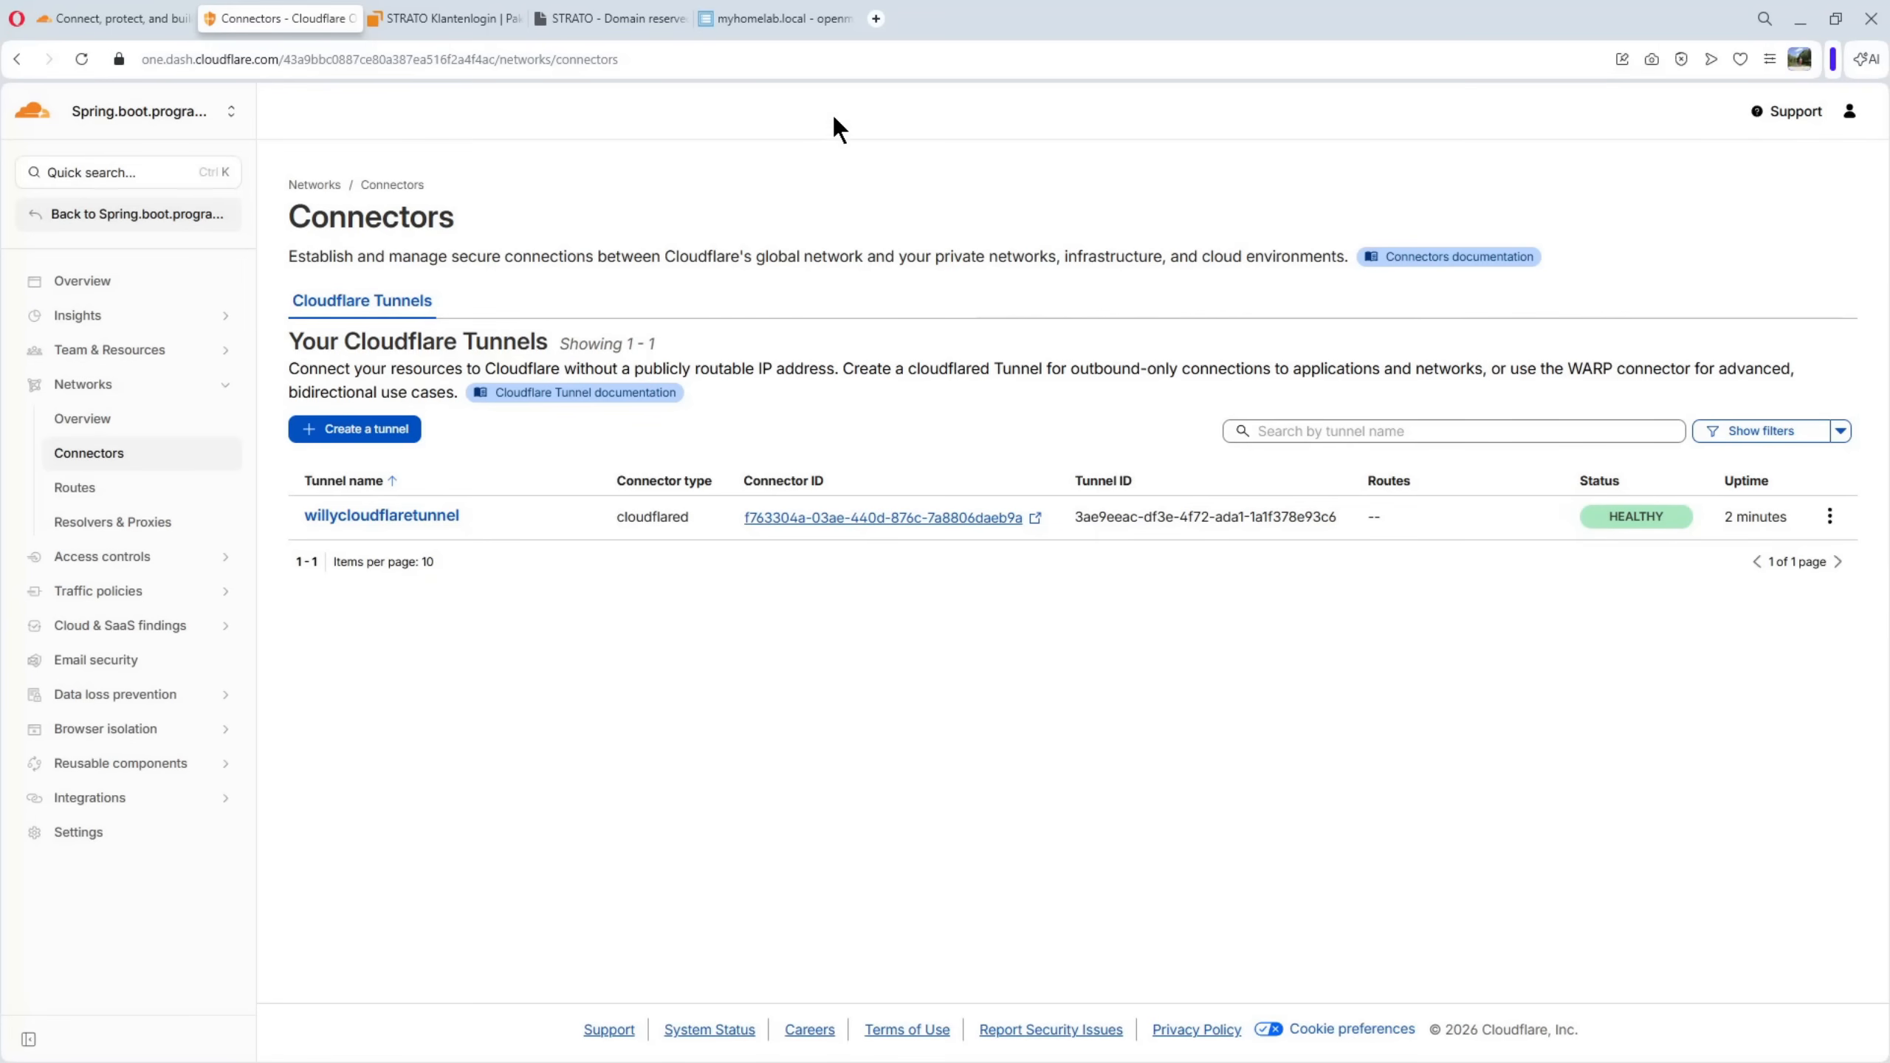
Switch to openmediavault, take the nginx compose file down, and close the output once the container is removed
{"action": "left_click", "coordinate": [770, 20]}
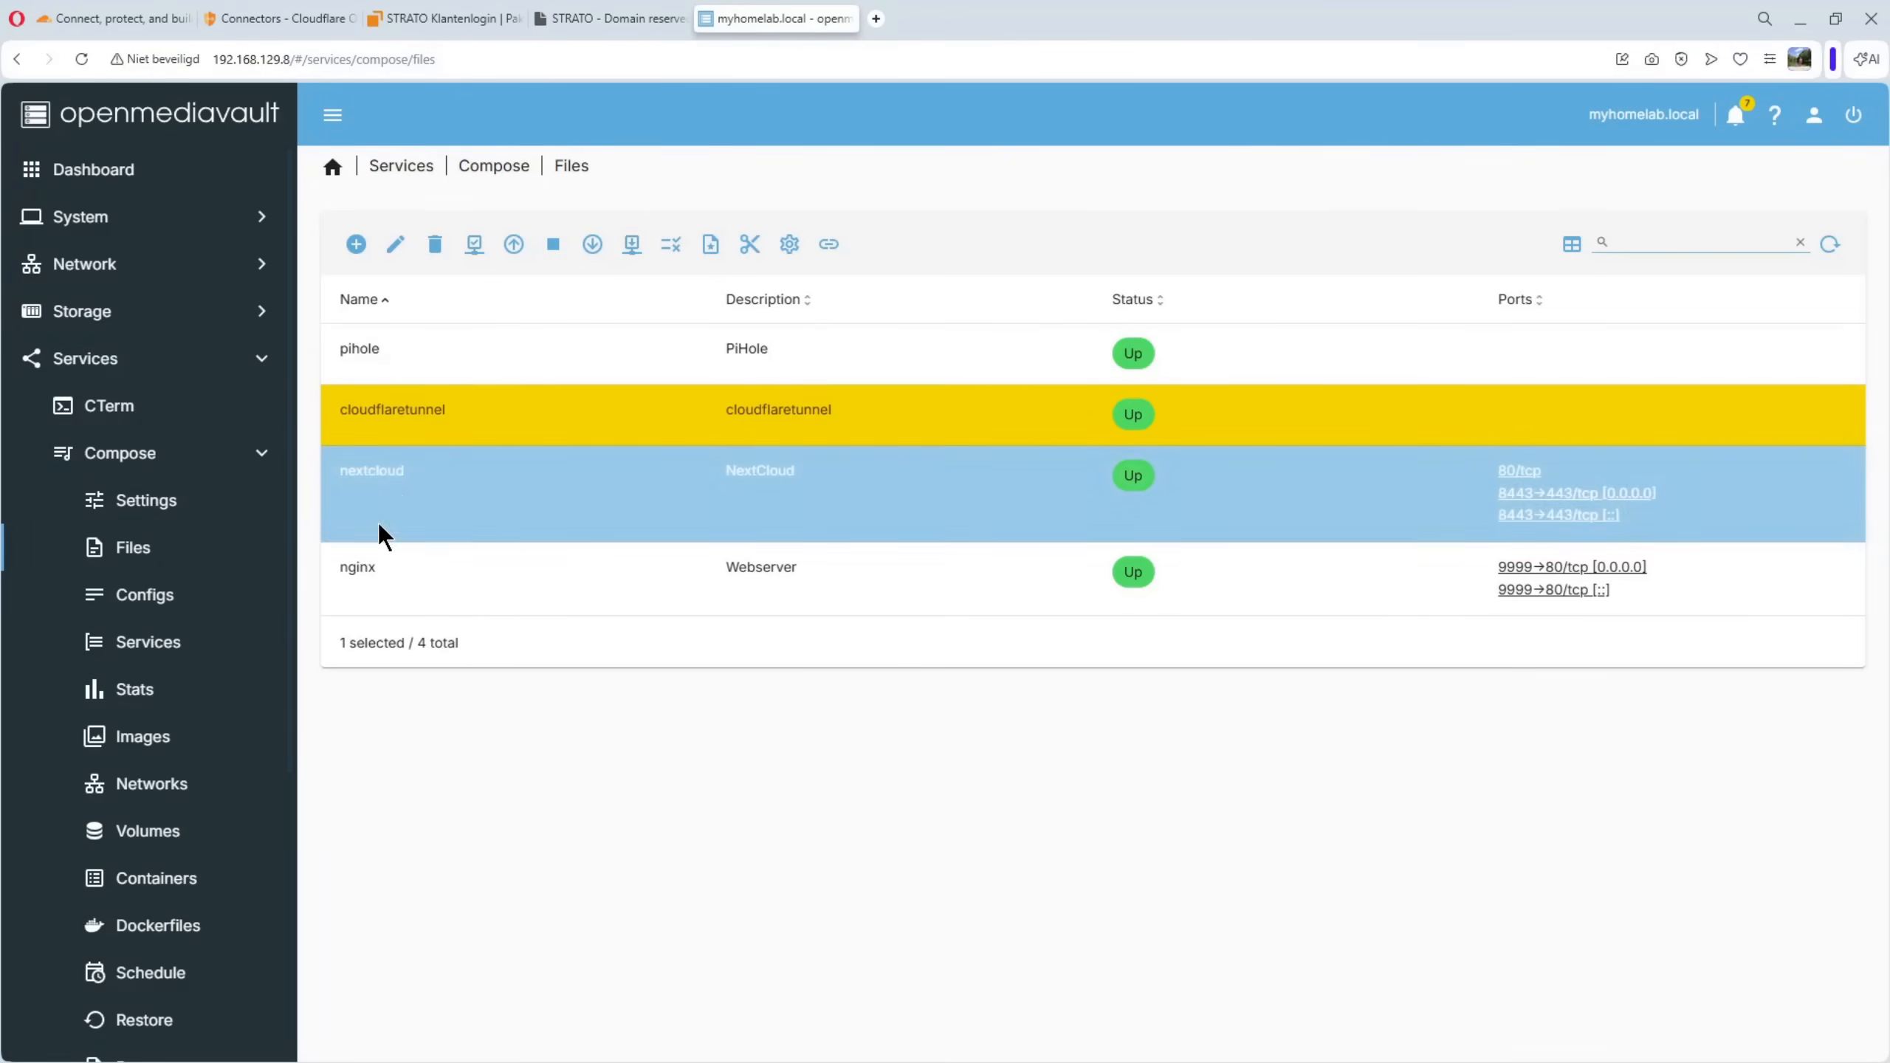
{"action": "left_click", "coordinate": [369, 569]}
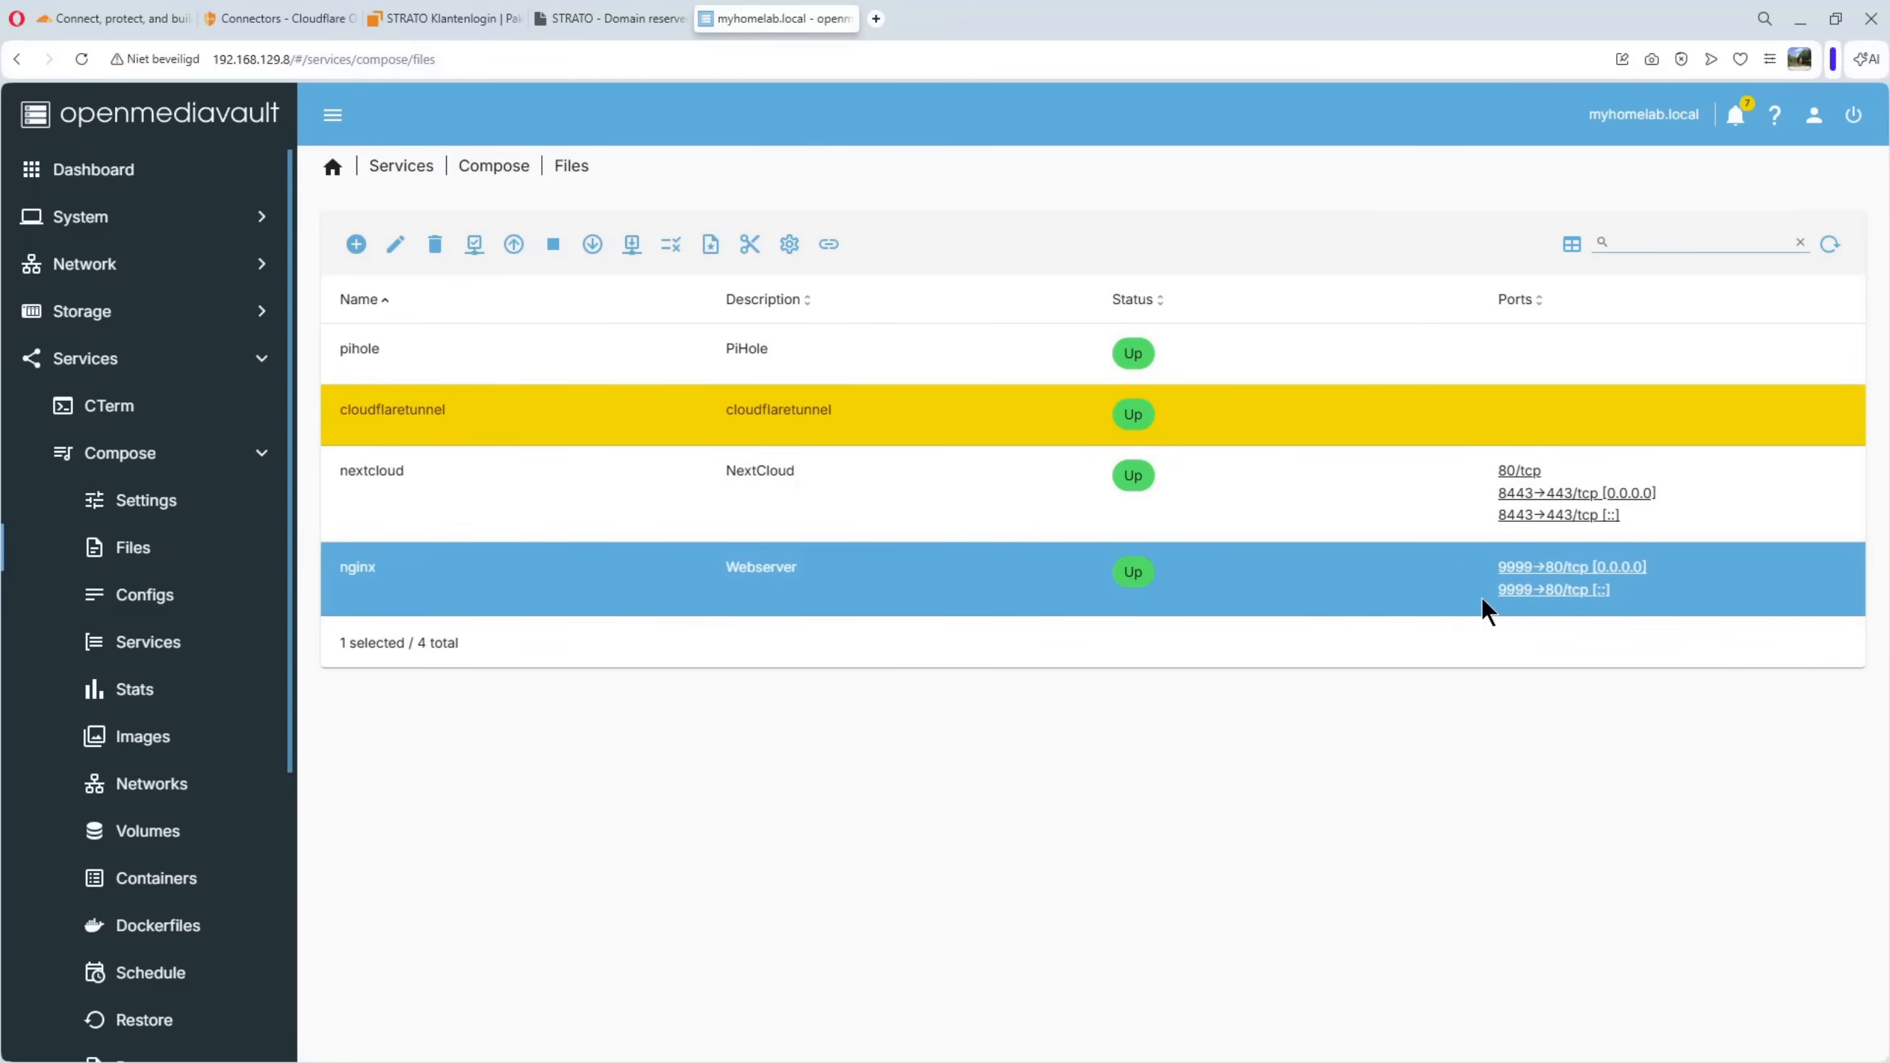
{"action": "left_click", "coordinate": [371, 578]}
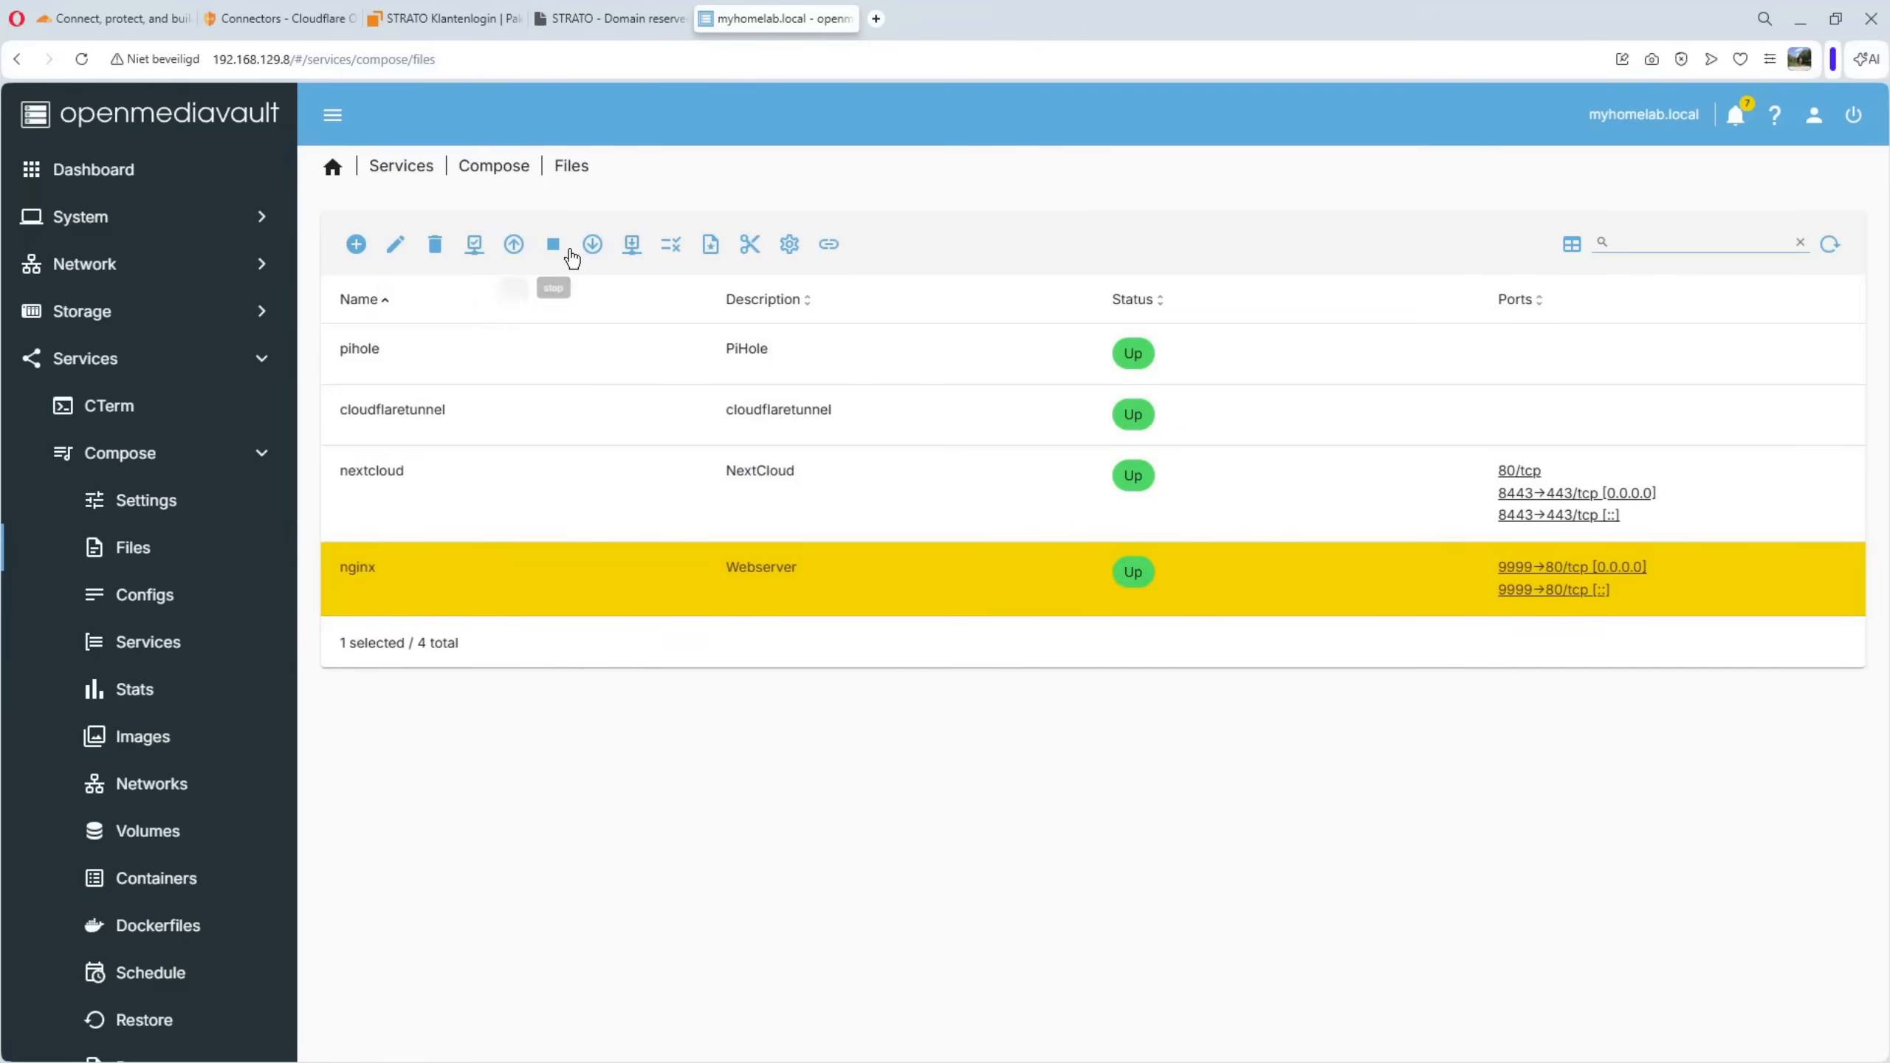
{"action": "left_click", "coordinate": [593, 246]}
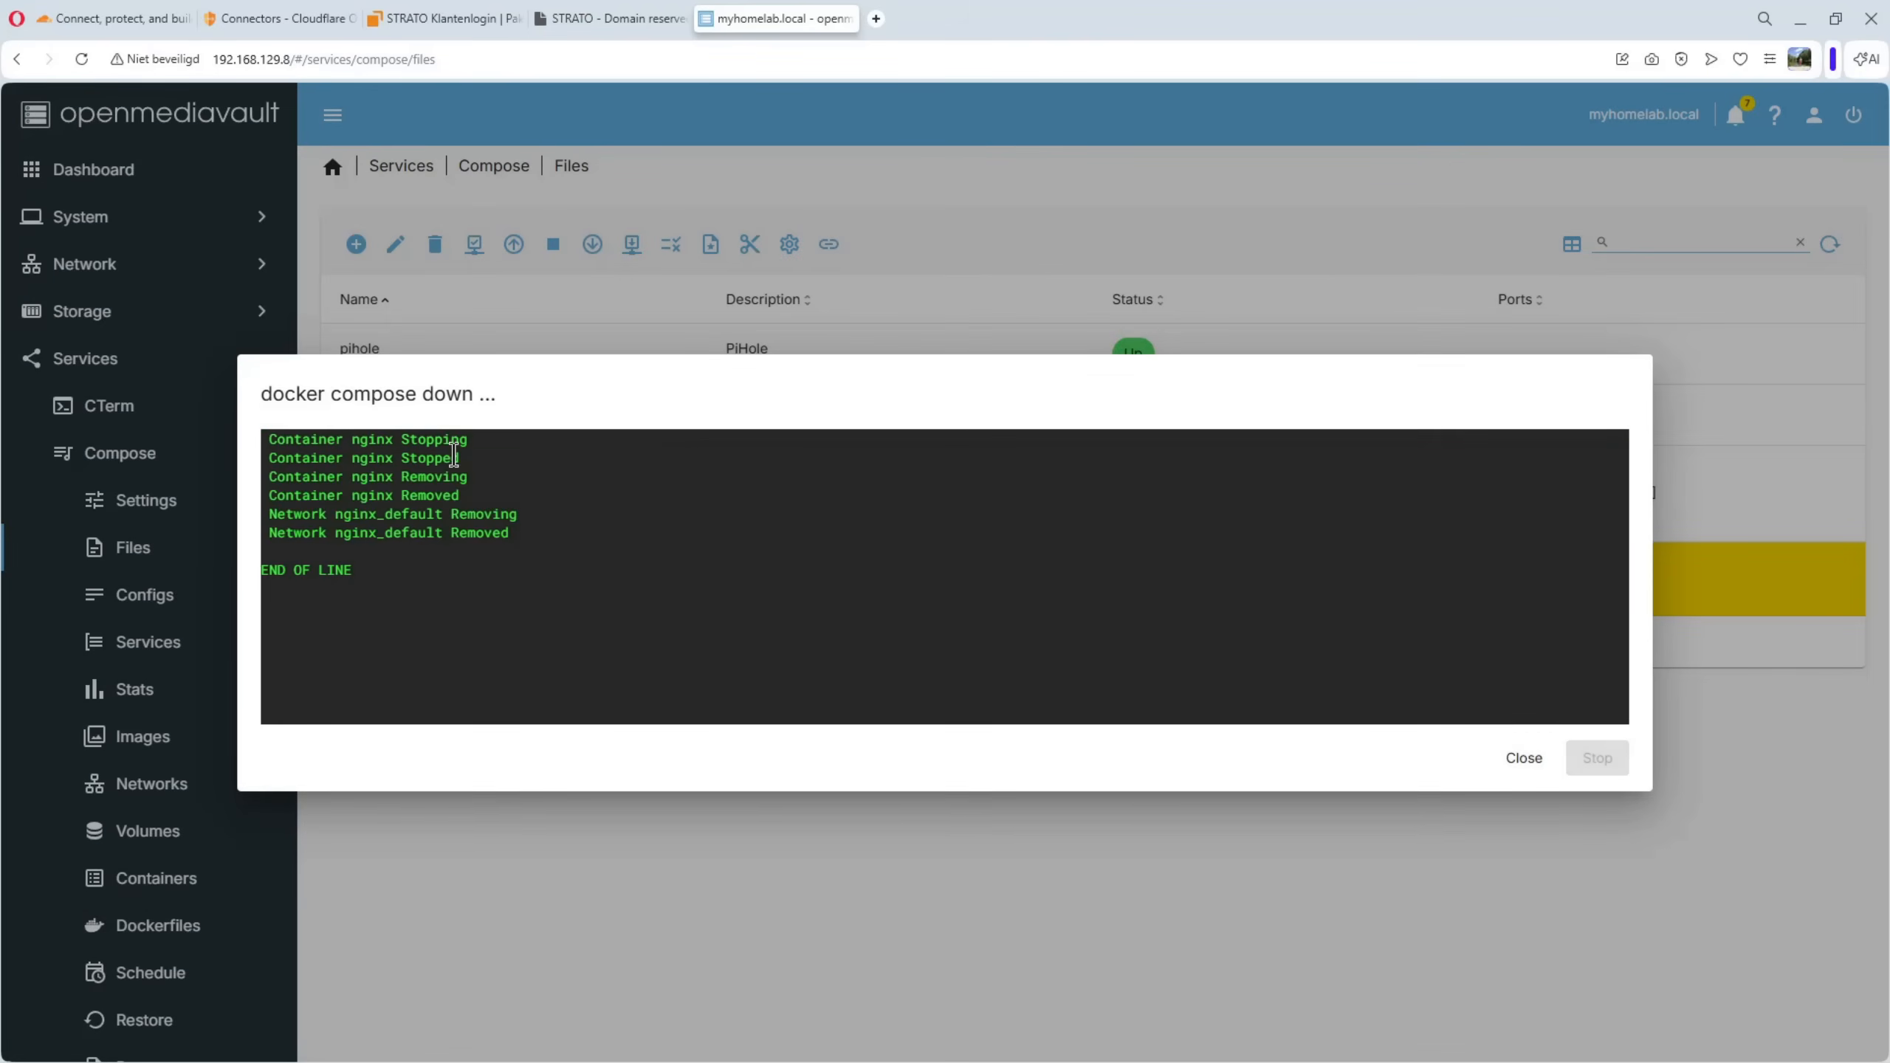
{"action": "left_click", "coordinate": [1526, 767]}
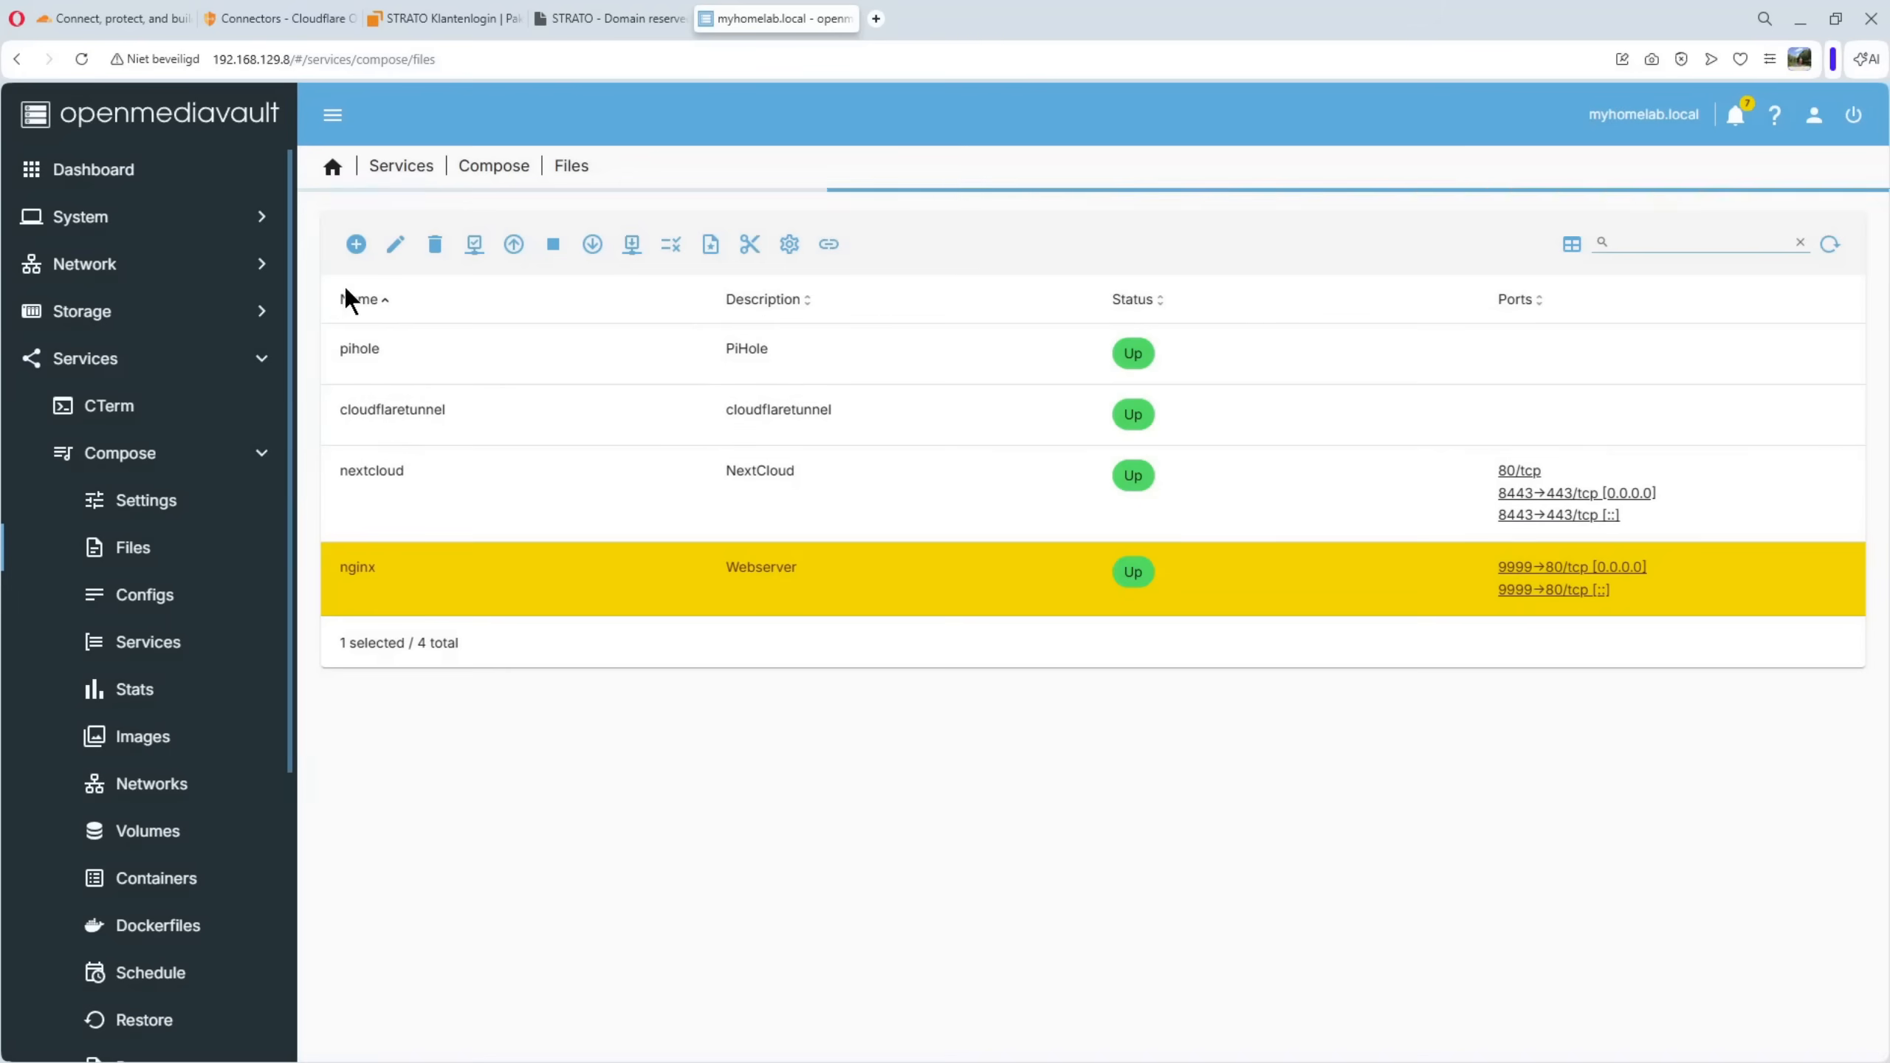
Open the nginx compose file for editing and remove the ports section with the 9999:80 mapping
{"action": "left_click", "coordinate": [396, 247]}
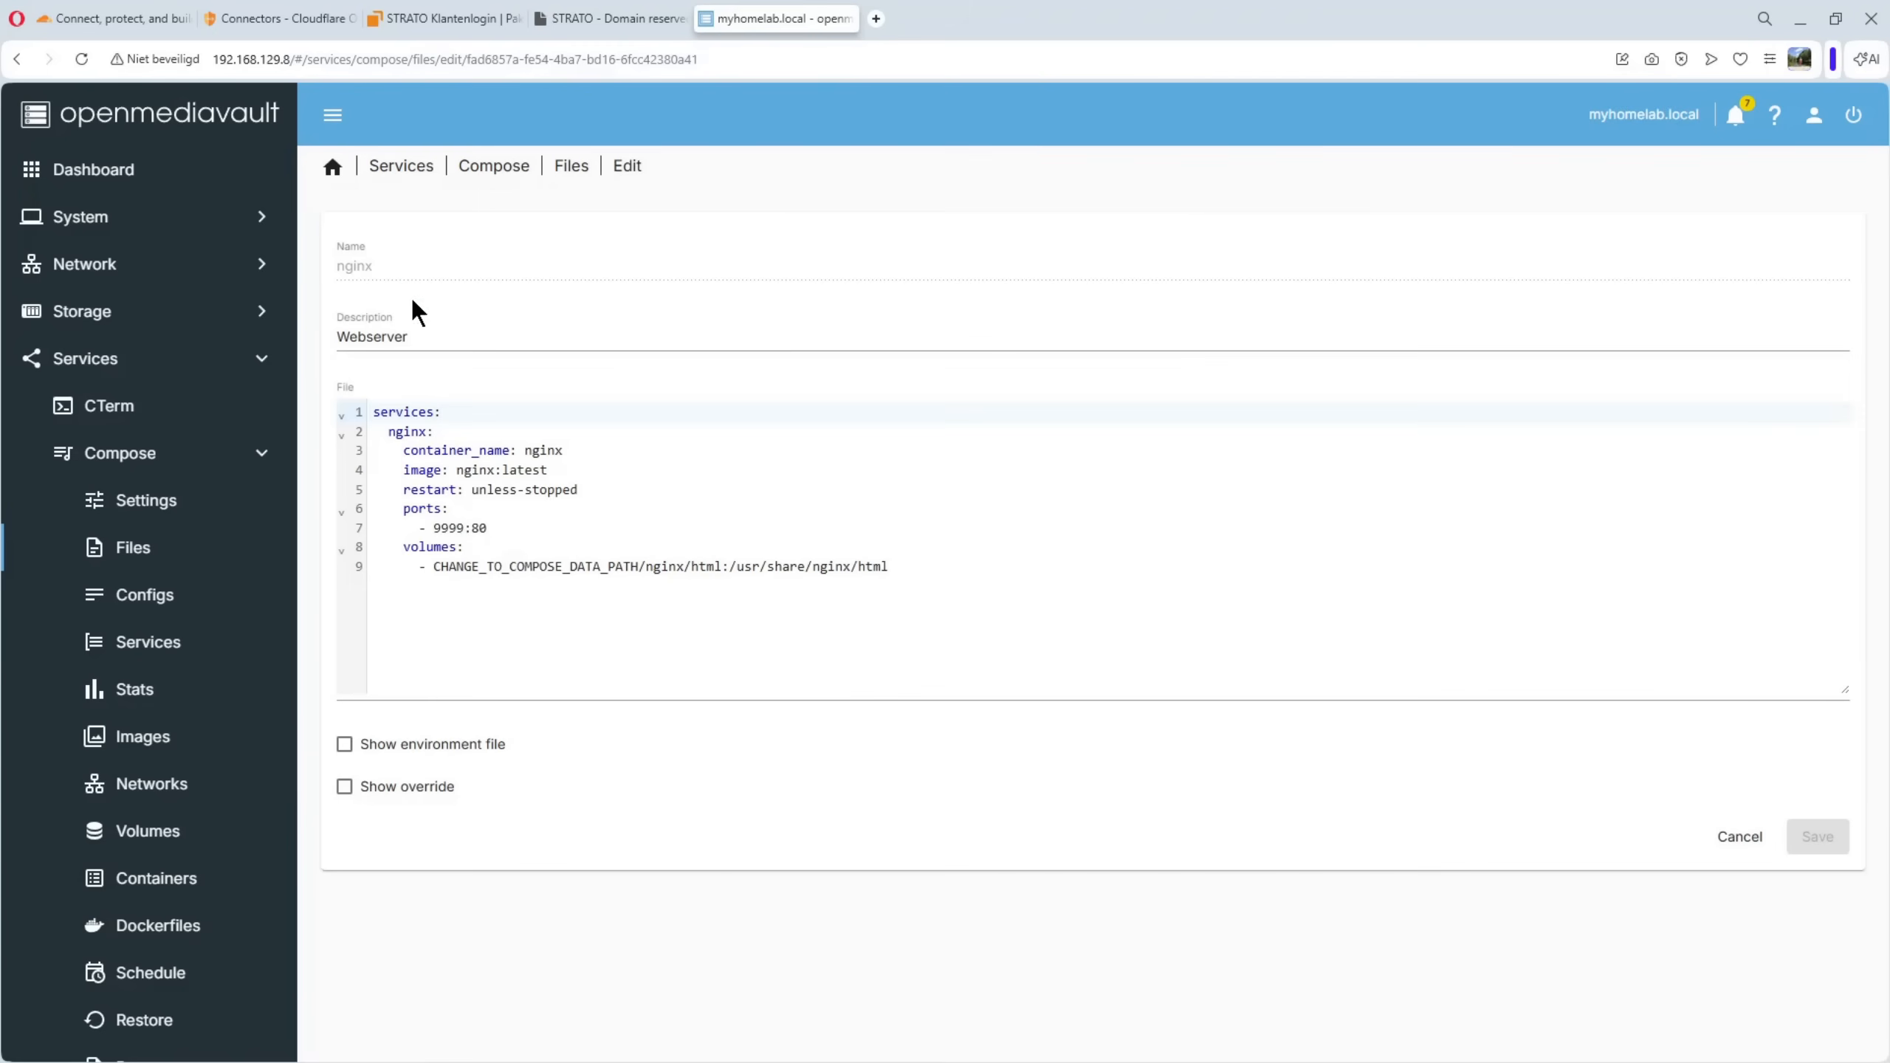
{"action": "left_click_drag", "start_coordinate": [383, 511], "coordinate": [506, 533]}
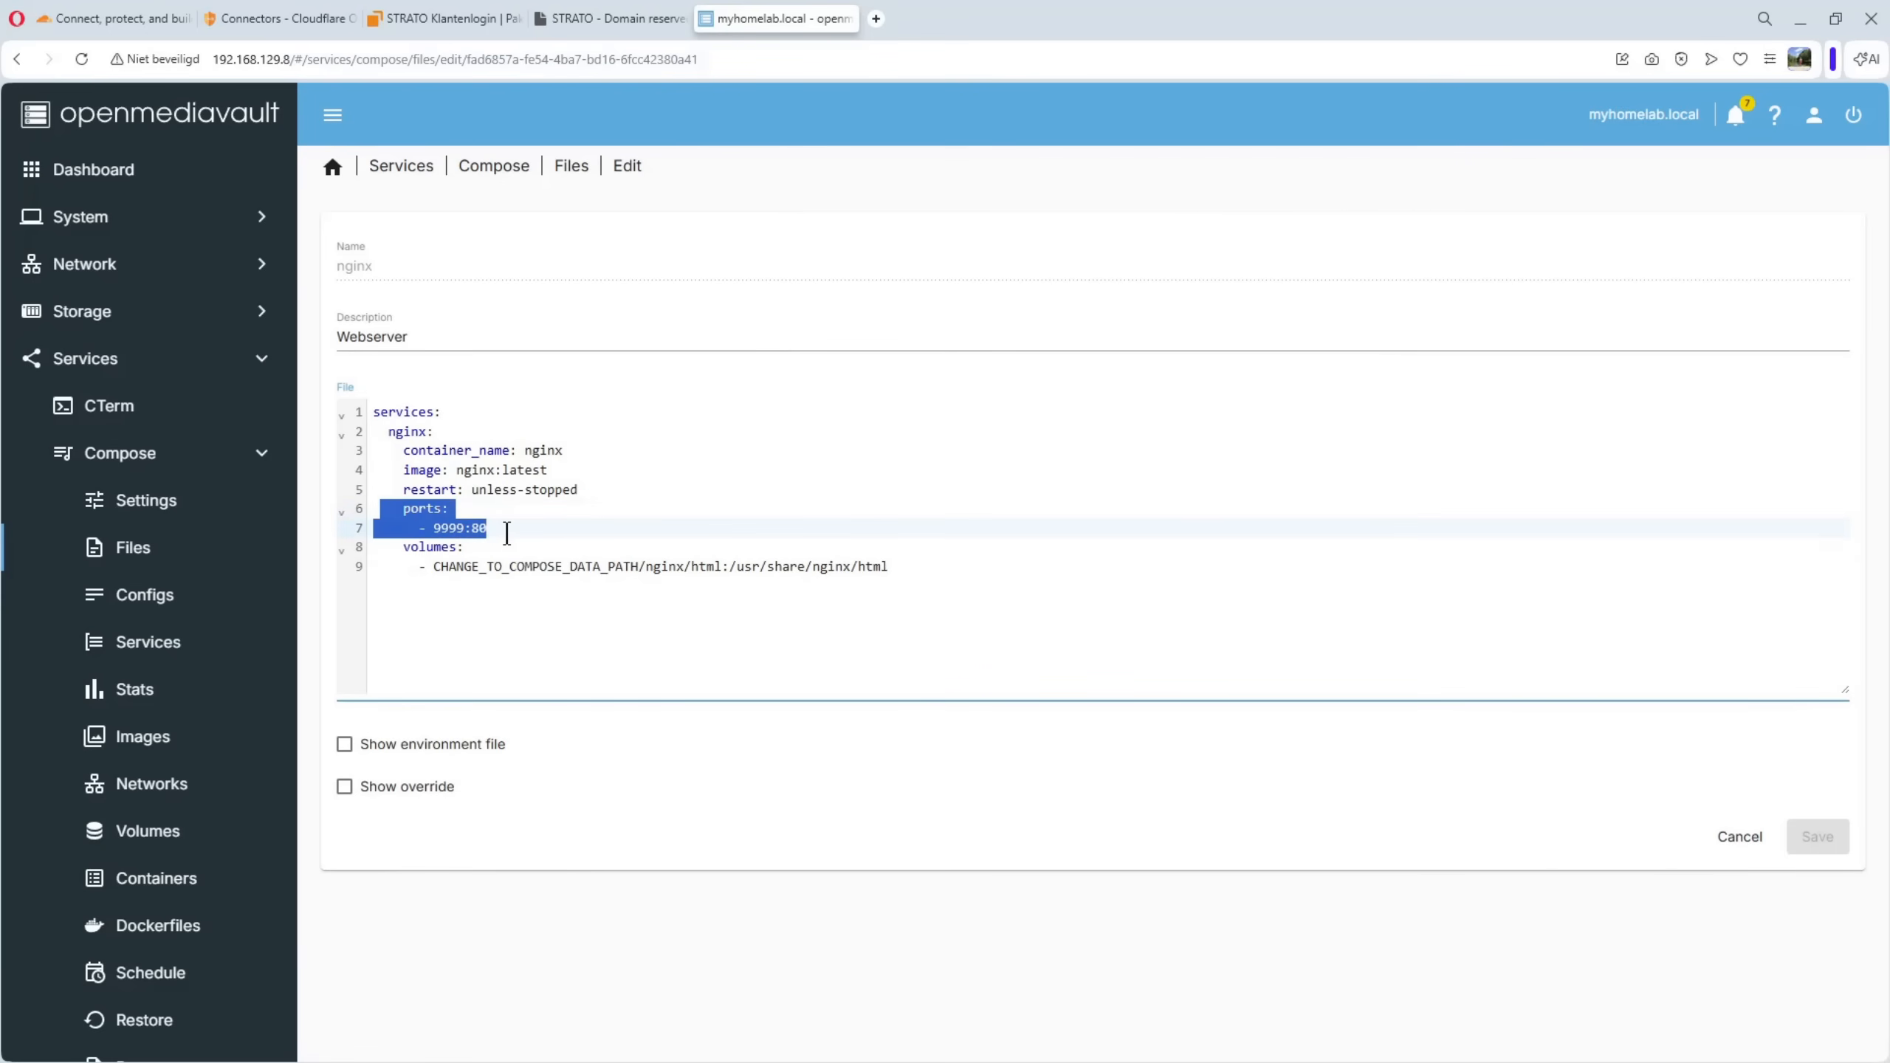
{"action": "key", "text": "BackSpace"}
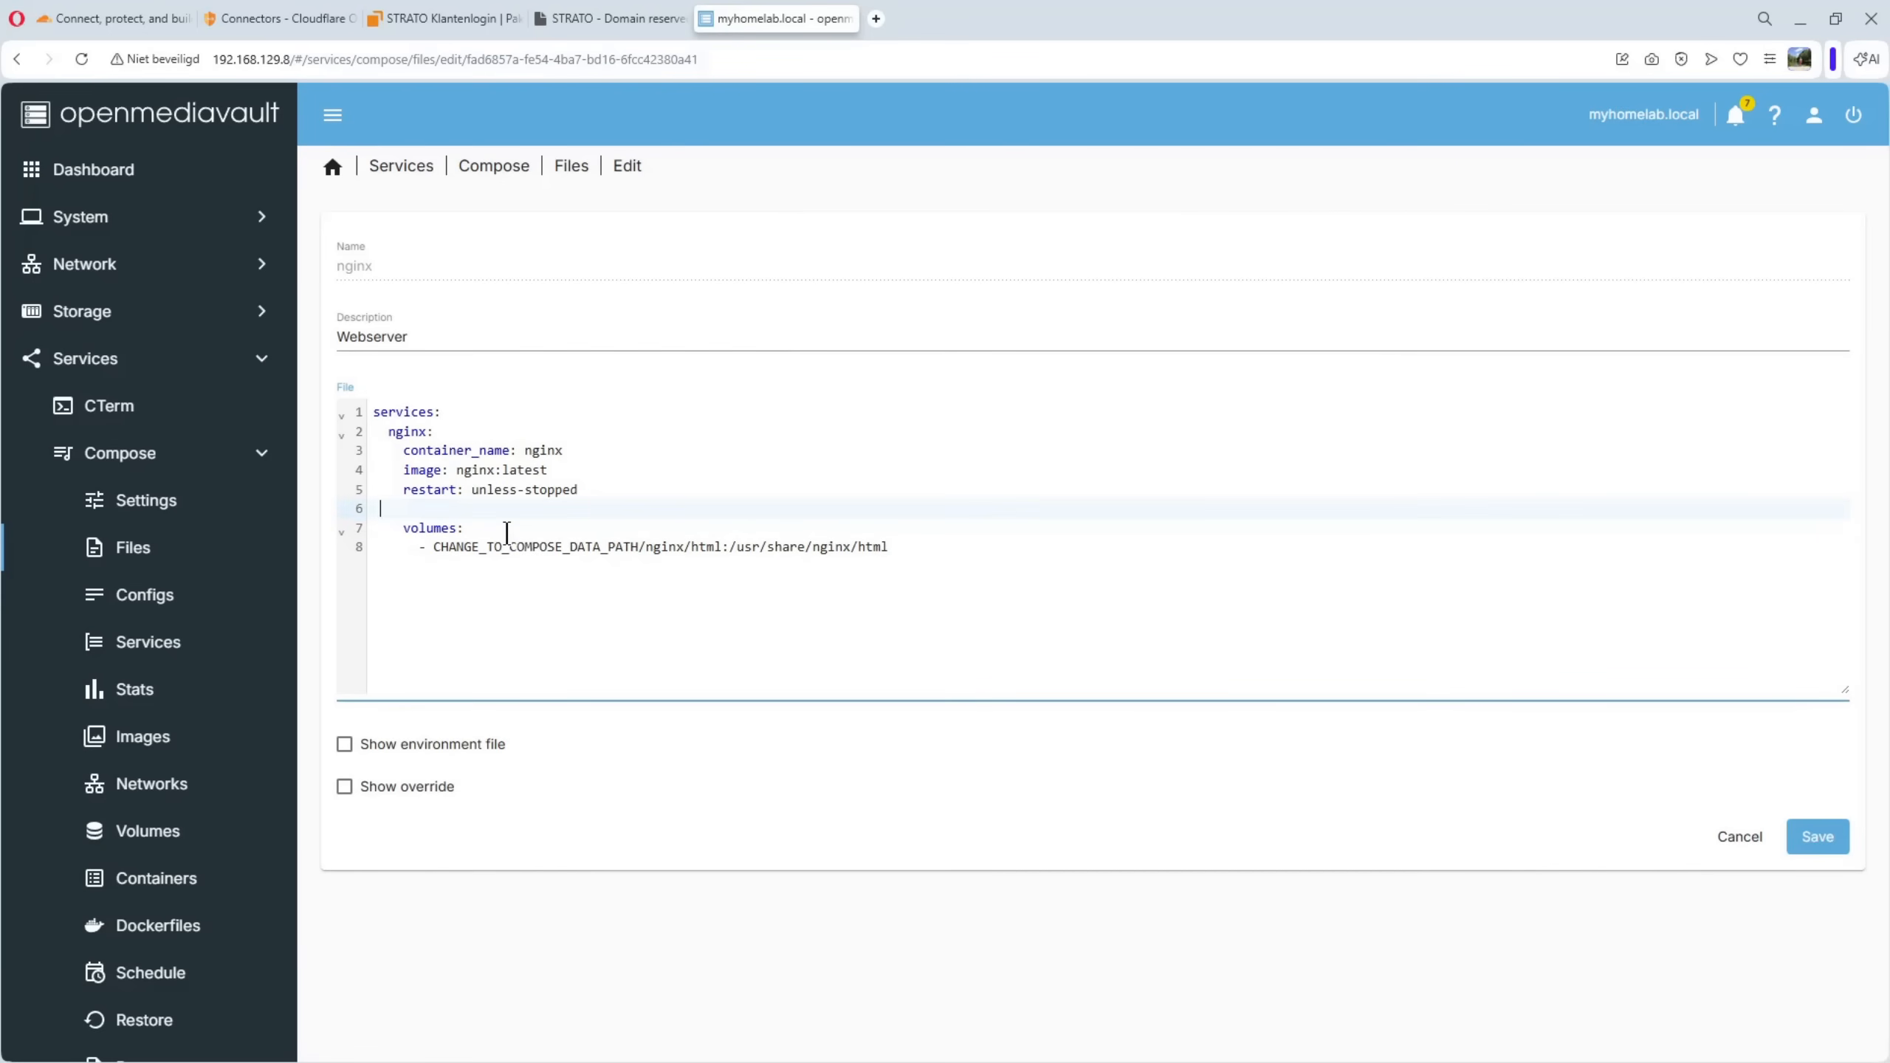
{"action": "key", "text": "BackSpace"}
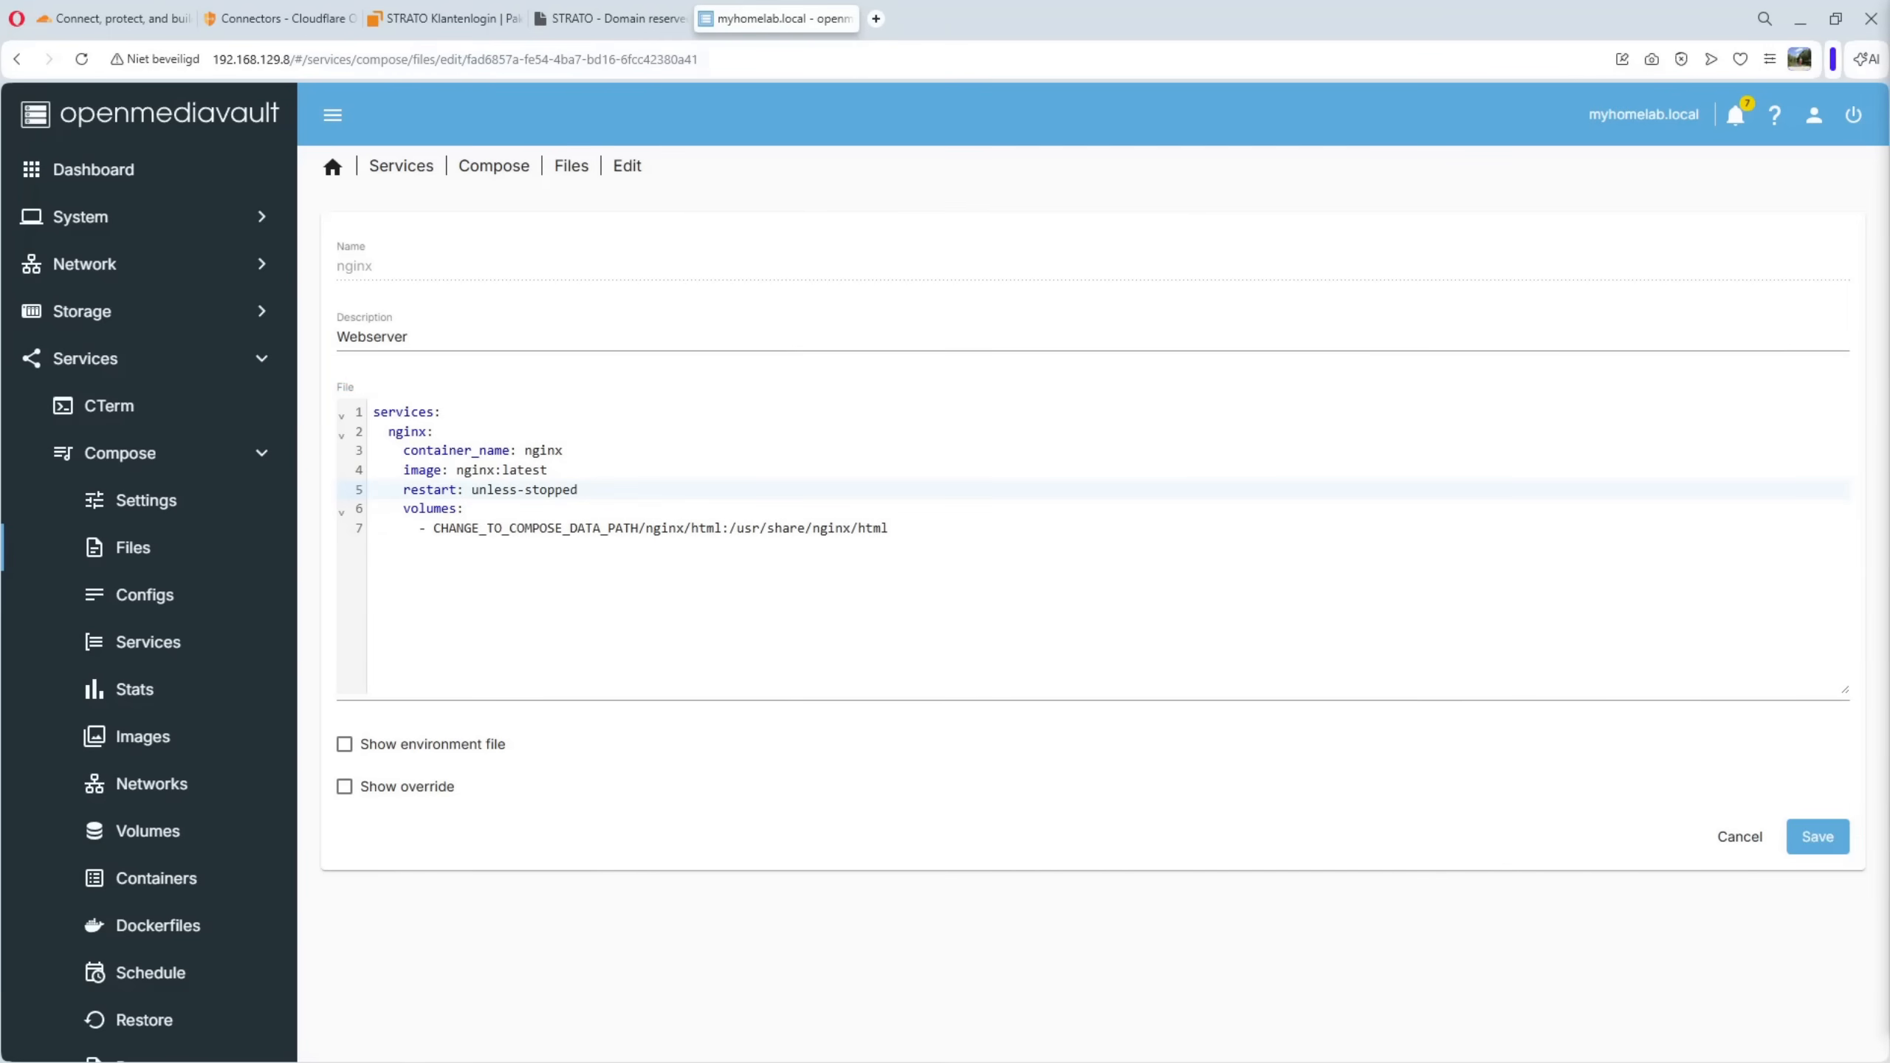
Add a top-level networks block at the end of the compose file declaring cloudflare with external: true
{"action": "left_click", "coordinate": [643, 591]}
{"action": "key", "text": "Return"}
{"action": "key", "text": "Return"}
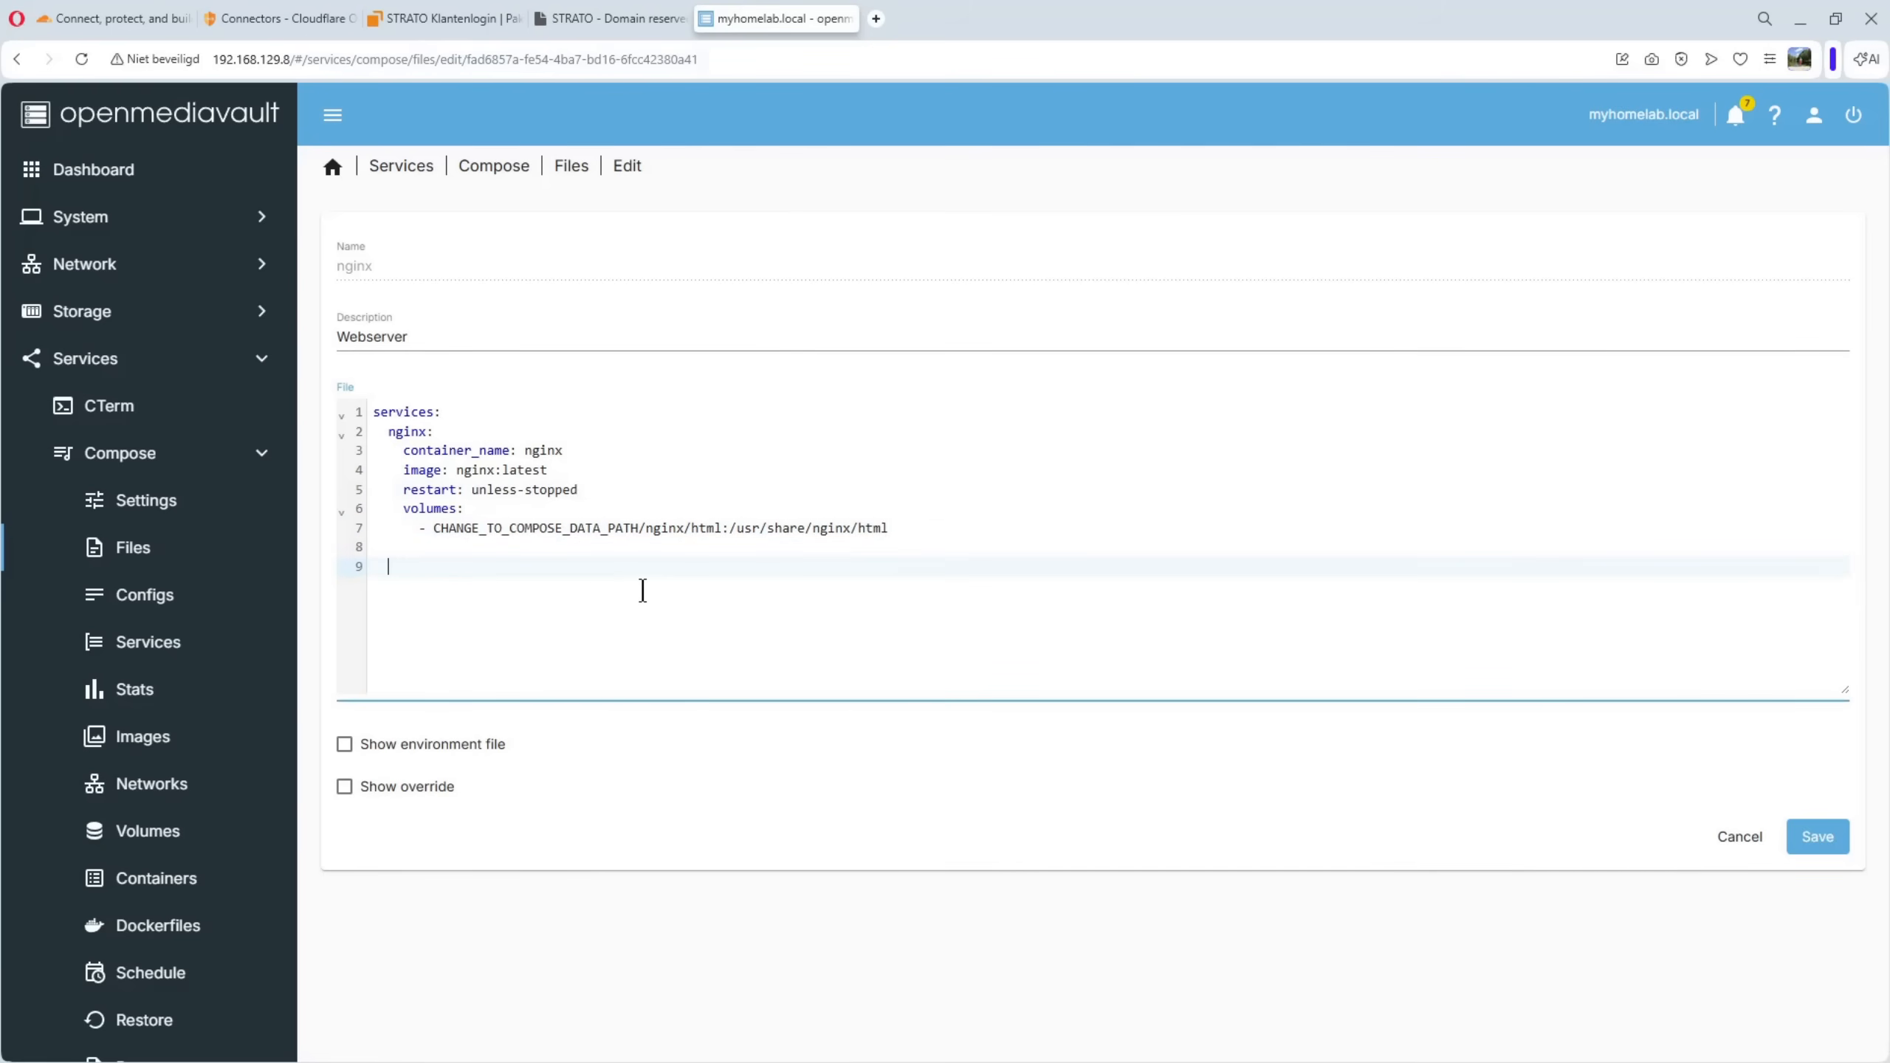
{"action": "type", "text": "networks:   cloudflare:     external: true"}
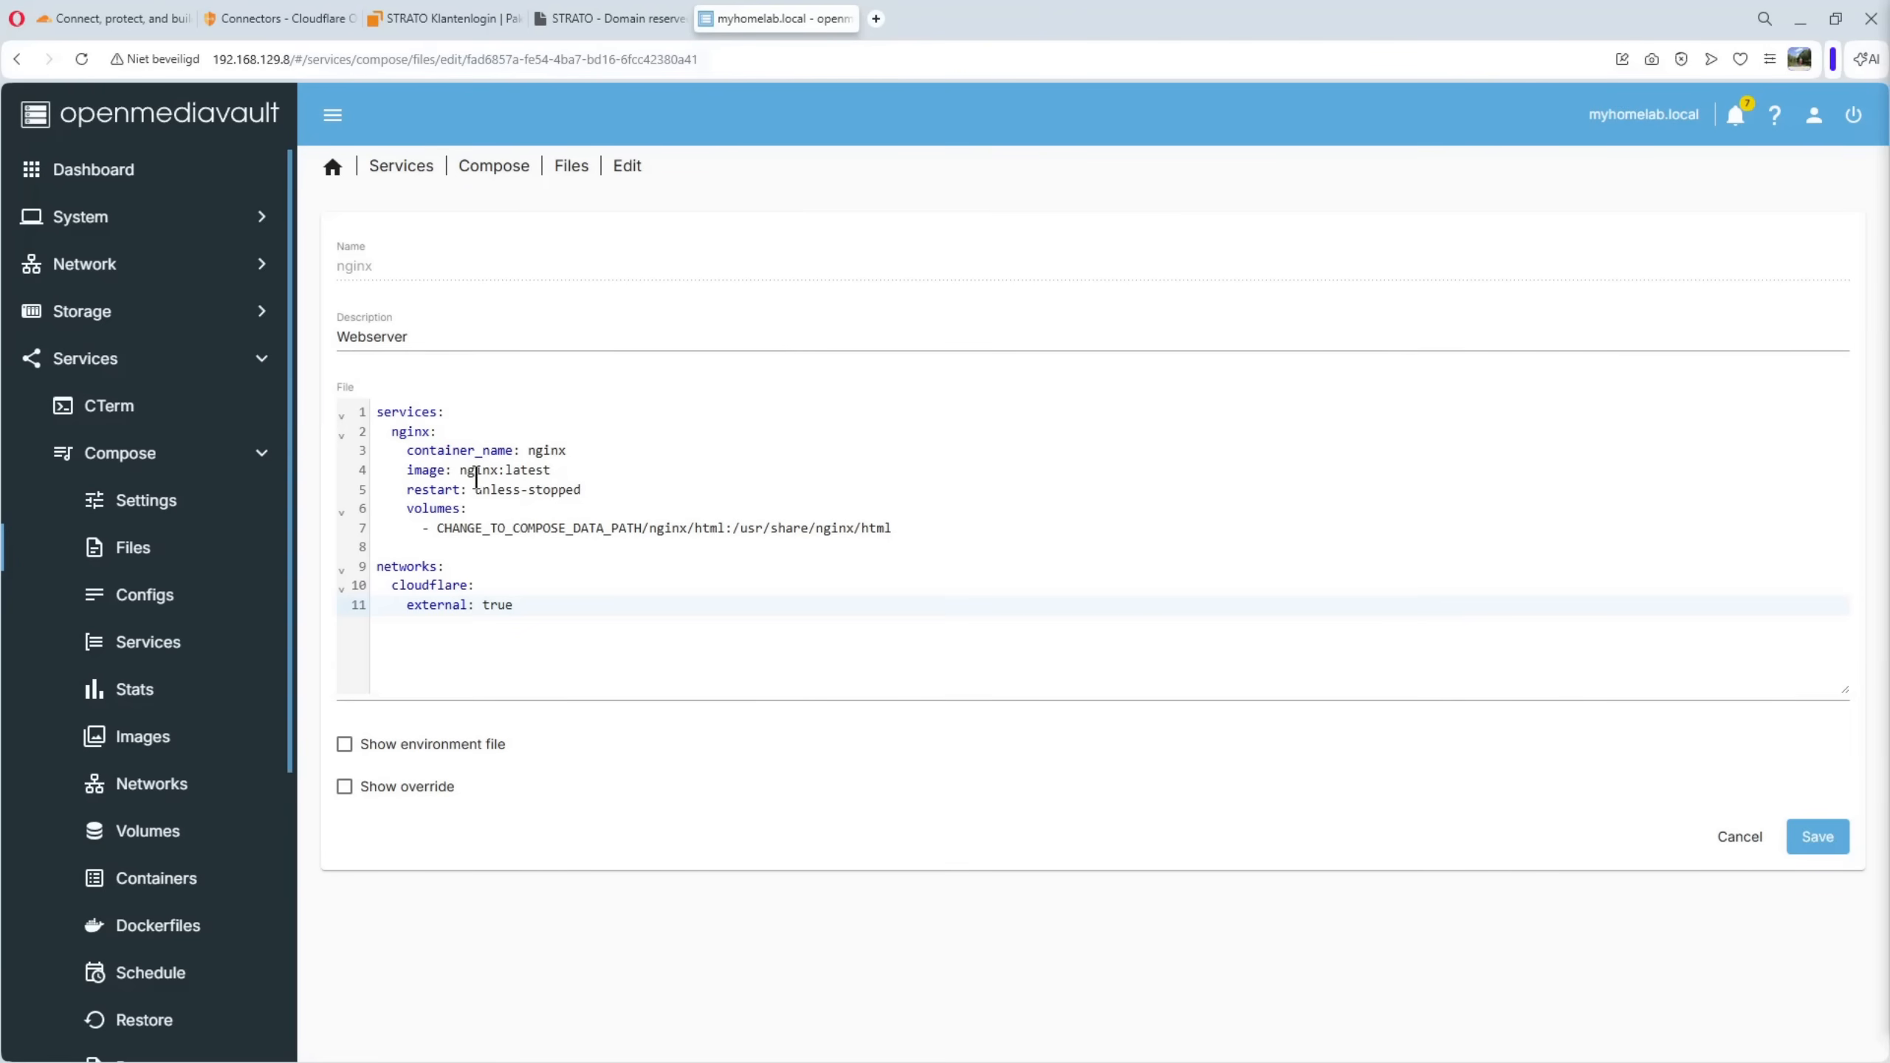
Add a networks section listing cloudflare to the nginx service below its volumes, and save the compose file
{"action": "left_click", "coordinate": [923, 531]}
{"action": "key", "text": "Return"}
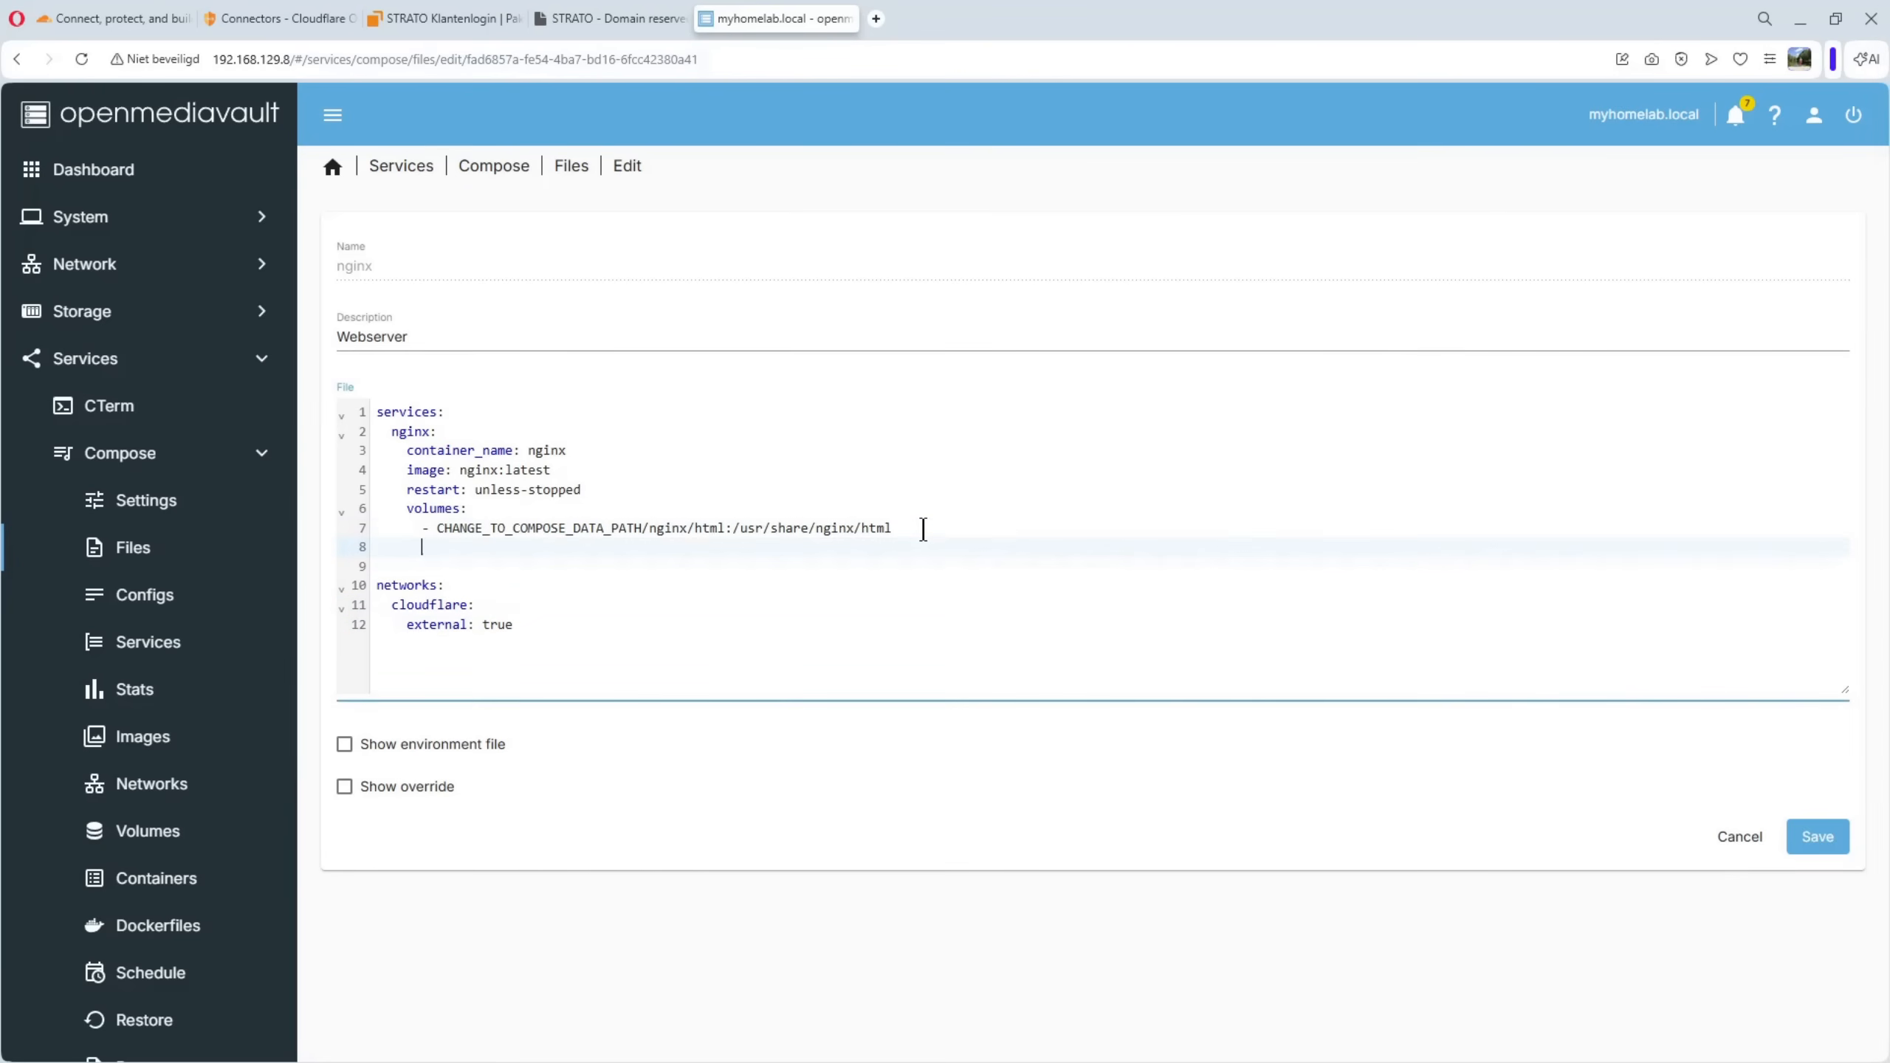
{"action": "type", "text": "networks:       - cloudflare_network"}
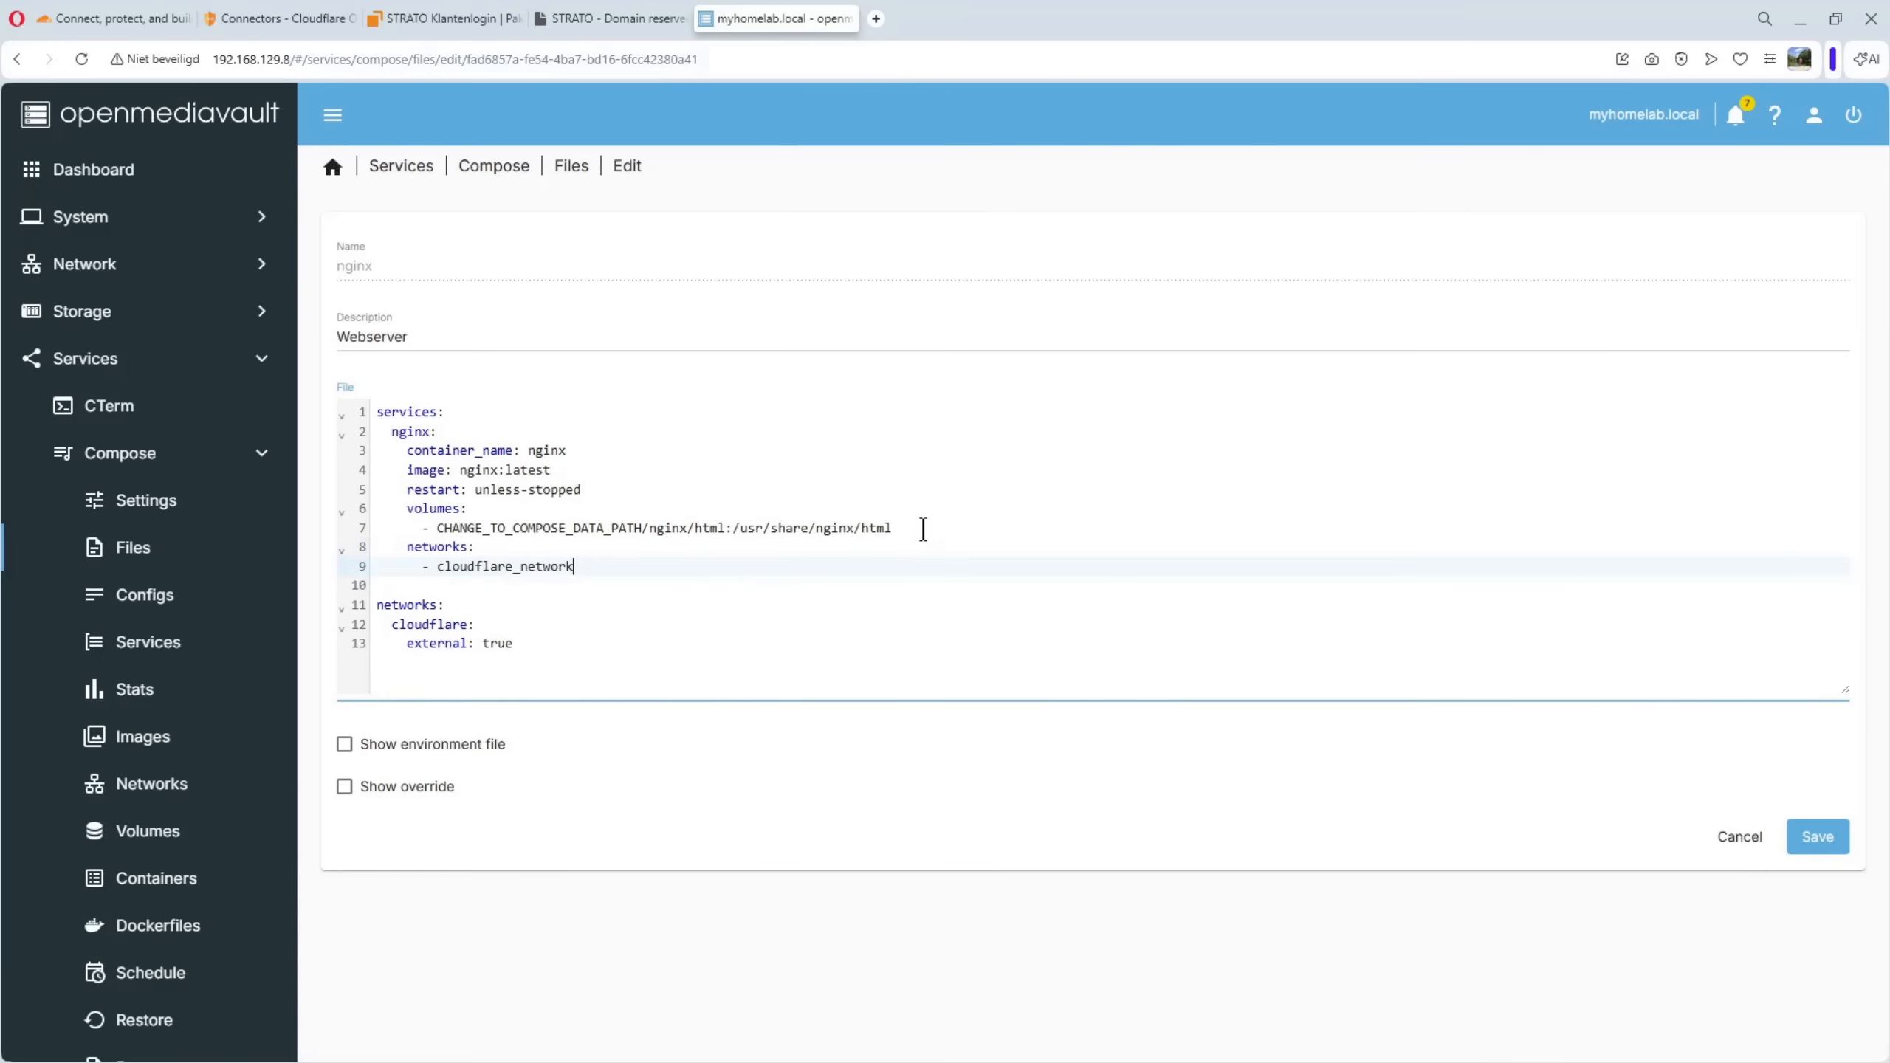
{"action": "left_click", "coordinate": [513, 567]}
{"action": "key", "text": "Delete"}
{"action": "key", "text": "Delete"}
{"action": "key", "text": "Delete"}
{"action": "key", "text": "Delete"}
{"action": "left_click", "coordinate": [1816, 837]}
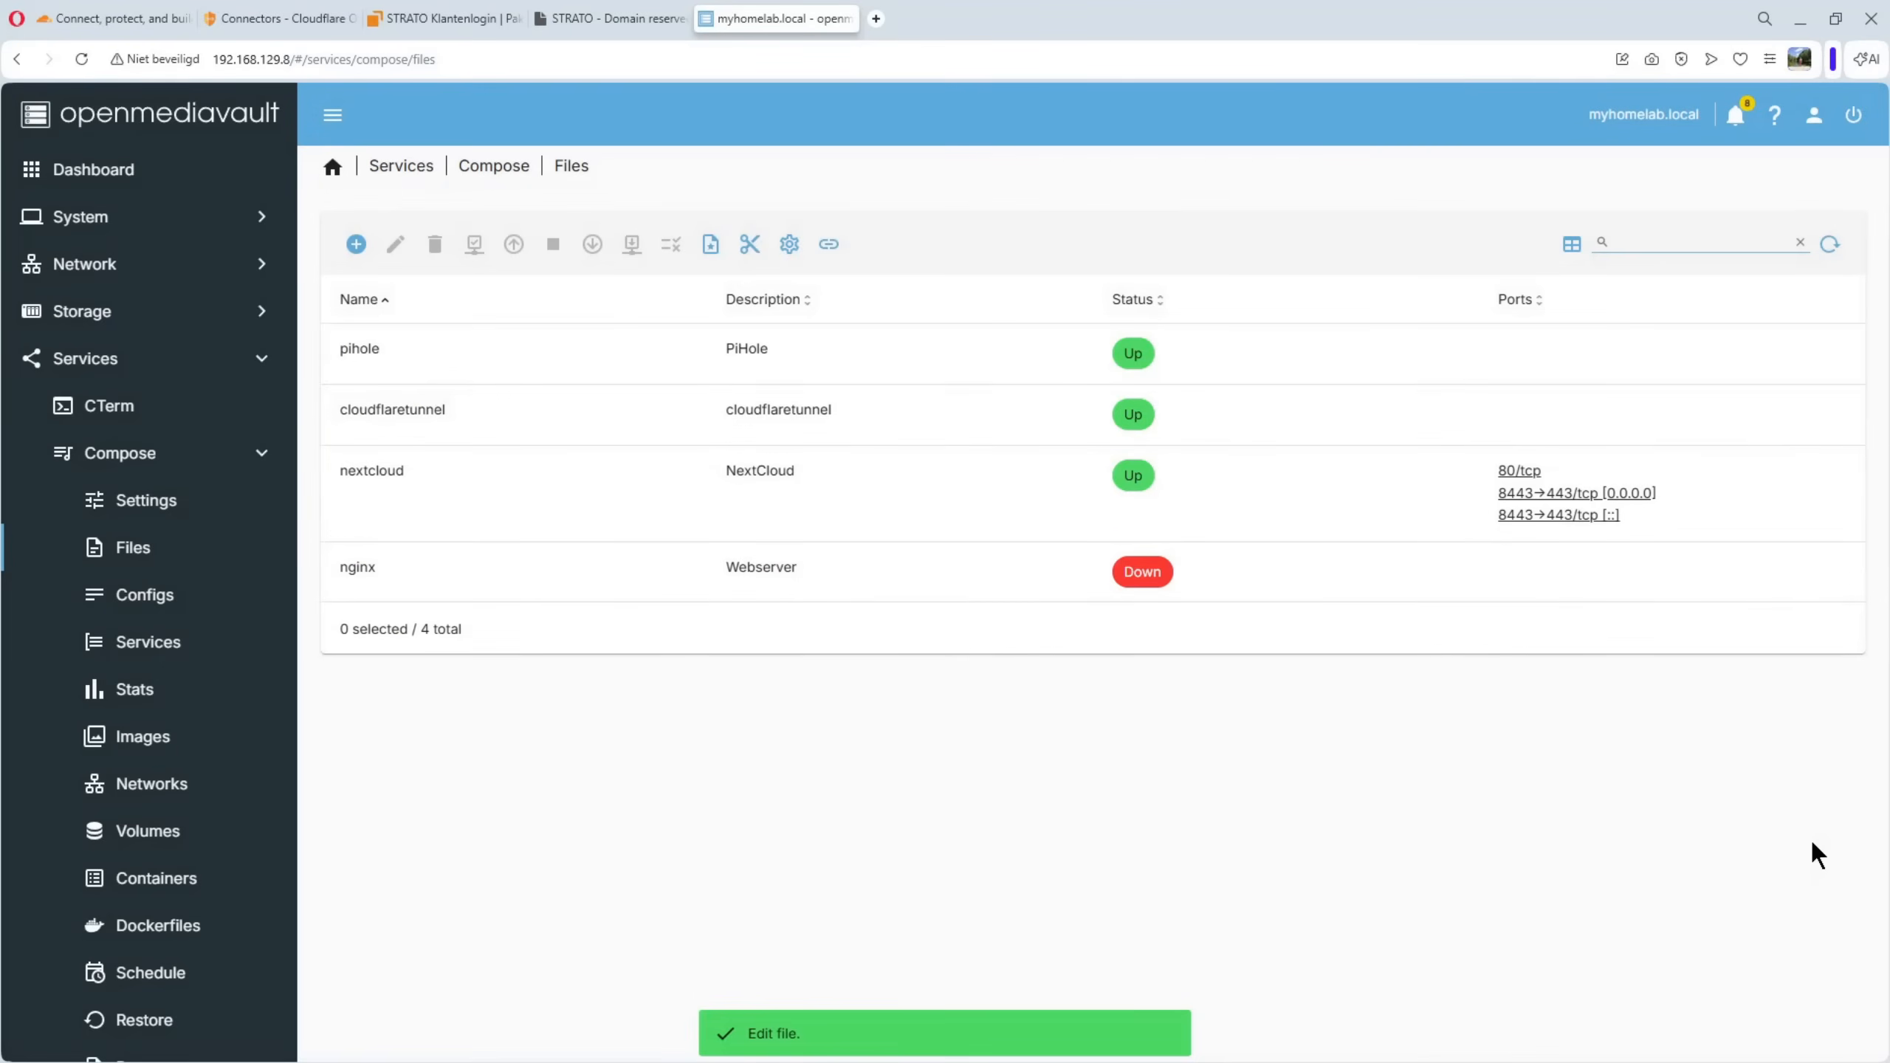
Bring the nginx compose file up and close the output once the container has started
{"action": "left_click", "coordinate": [407, 576]}
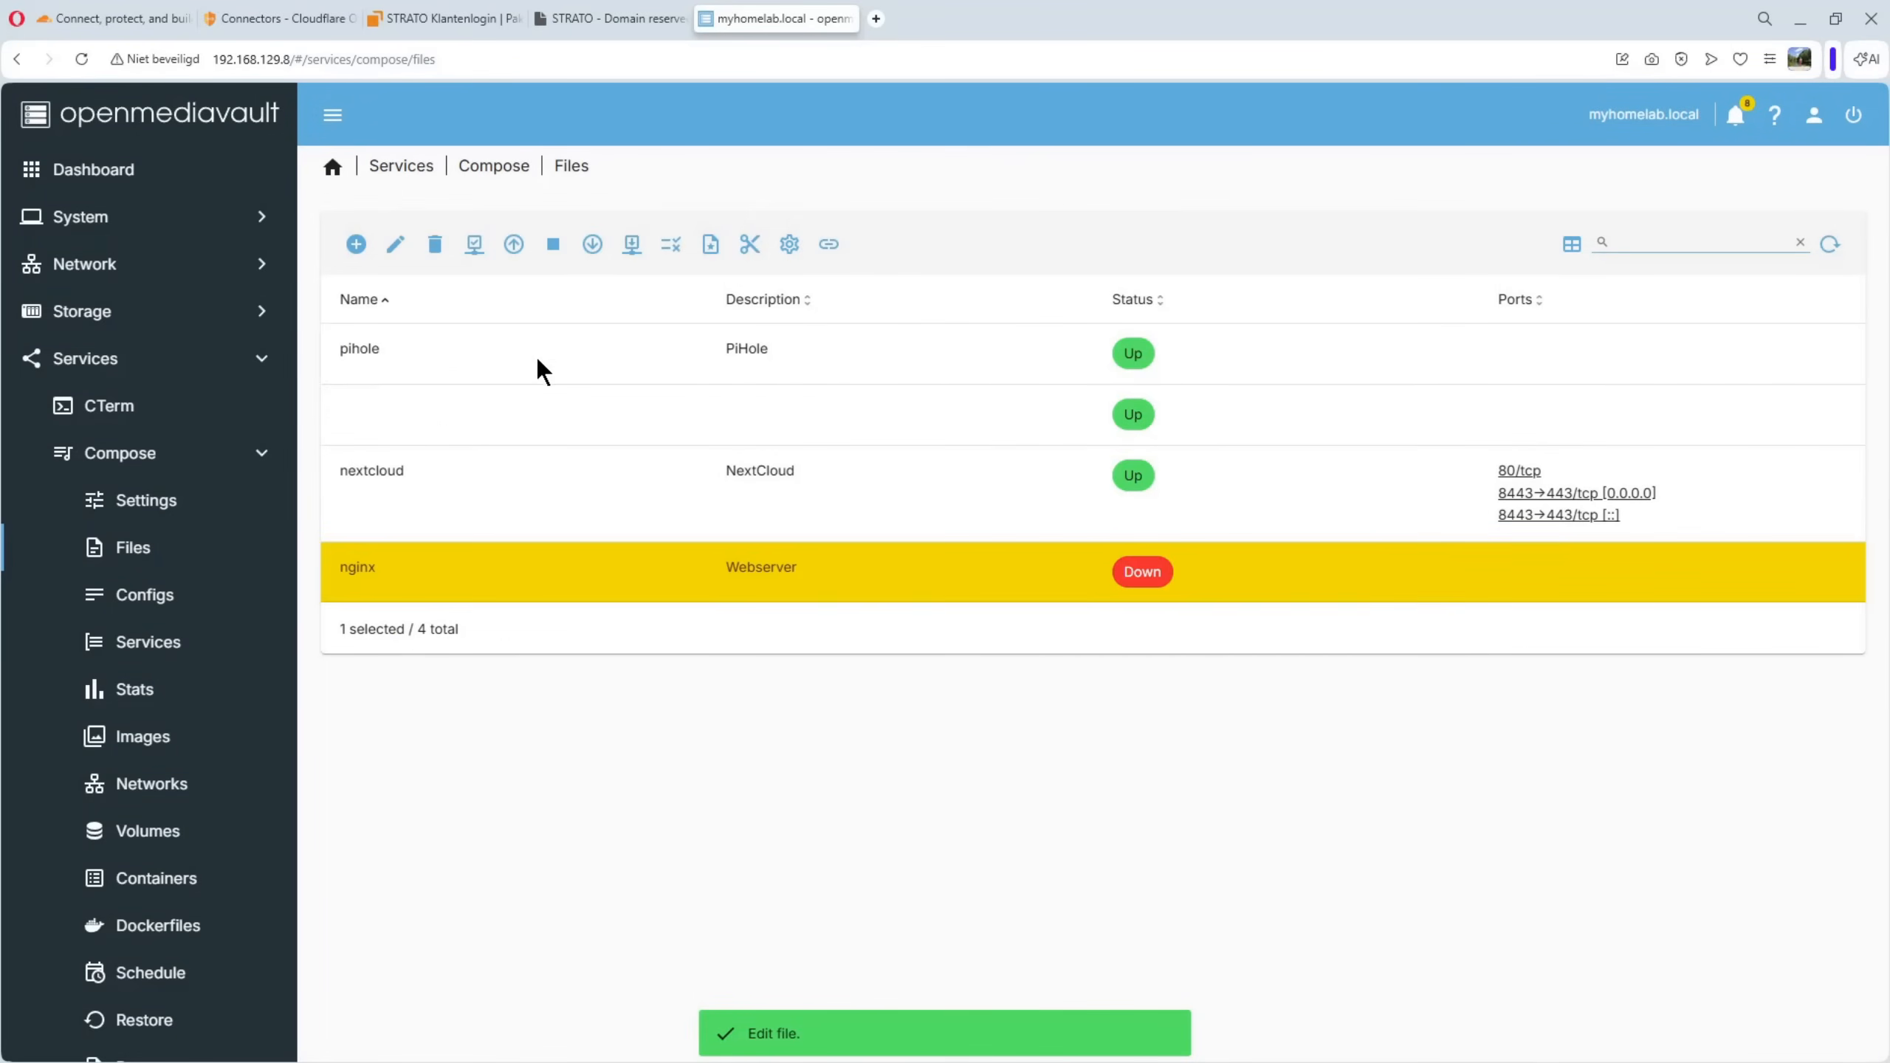
{"action": "left_click", "coordinate": [514, 245]}
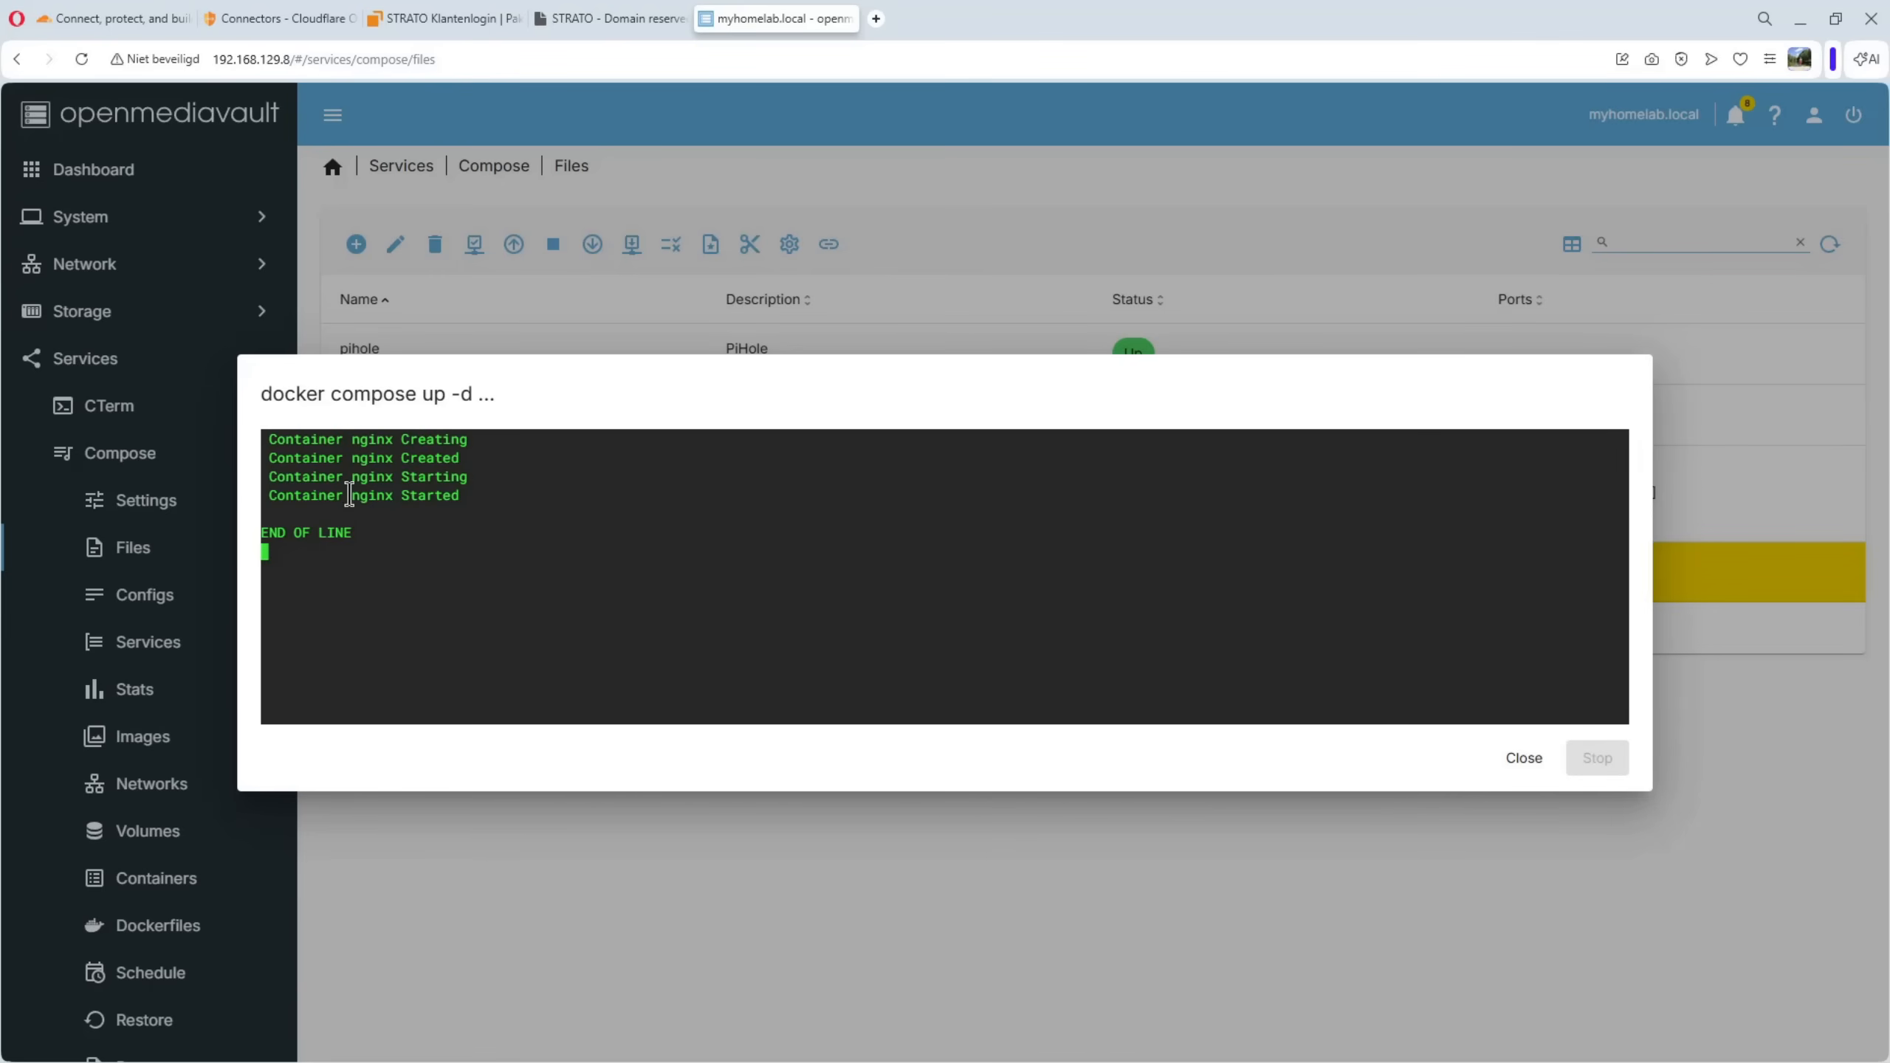
{"action": "left_click", "coordinate": [1520, 770]}
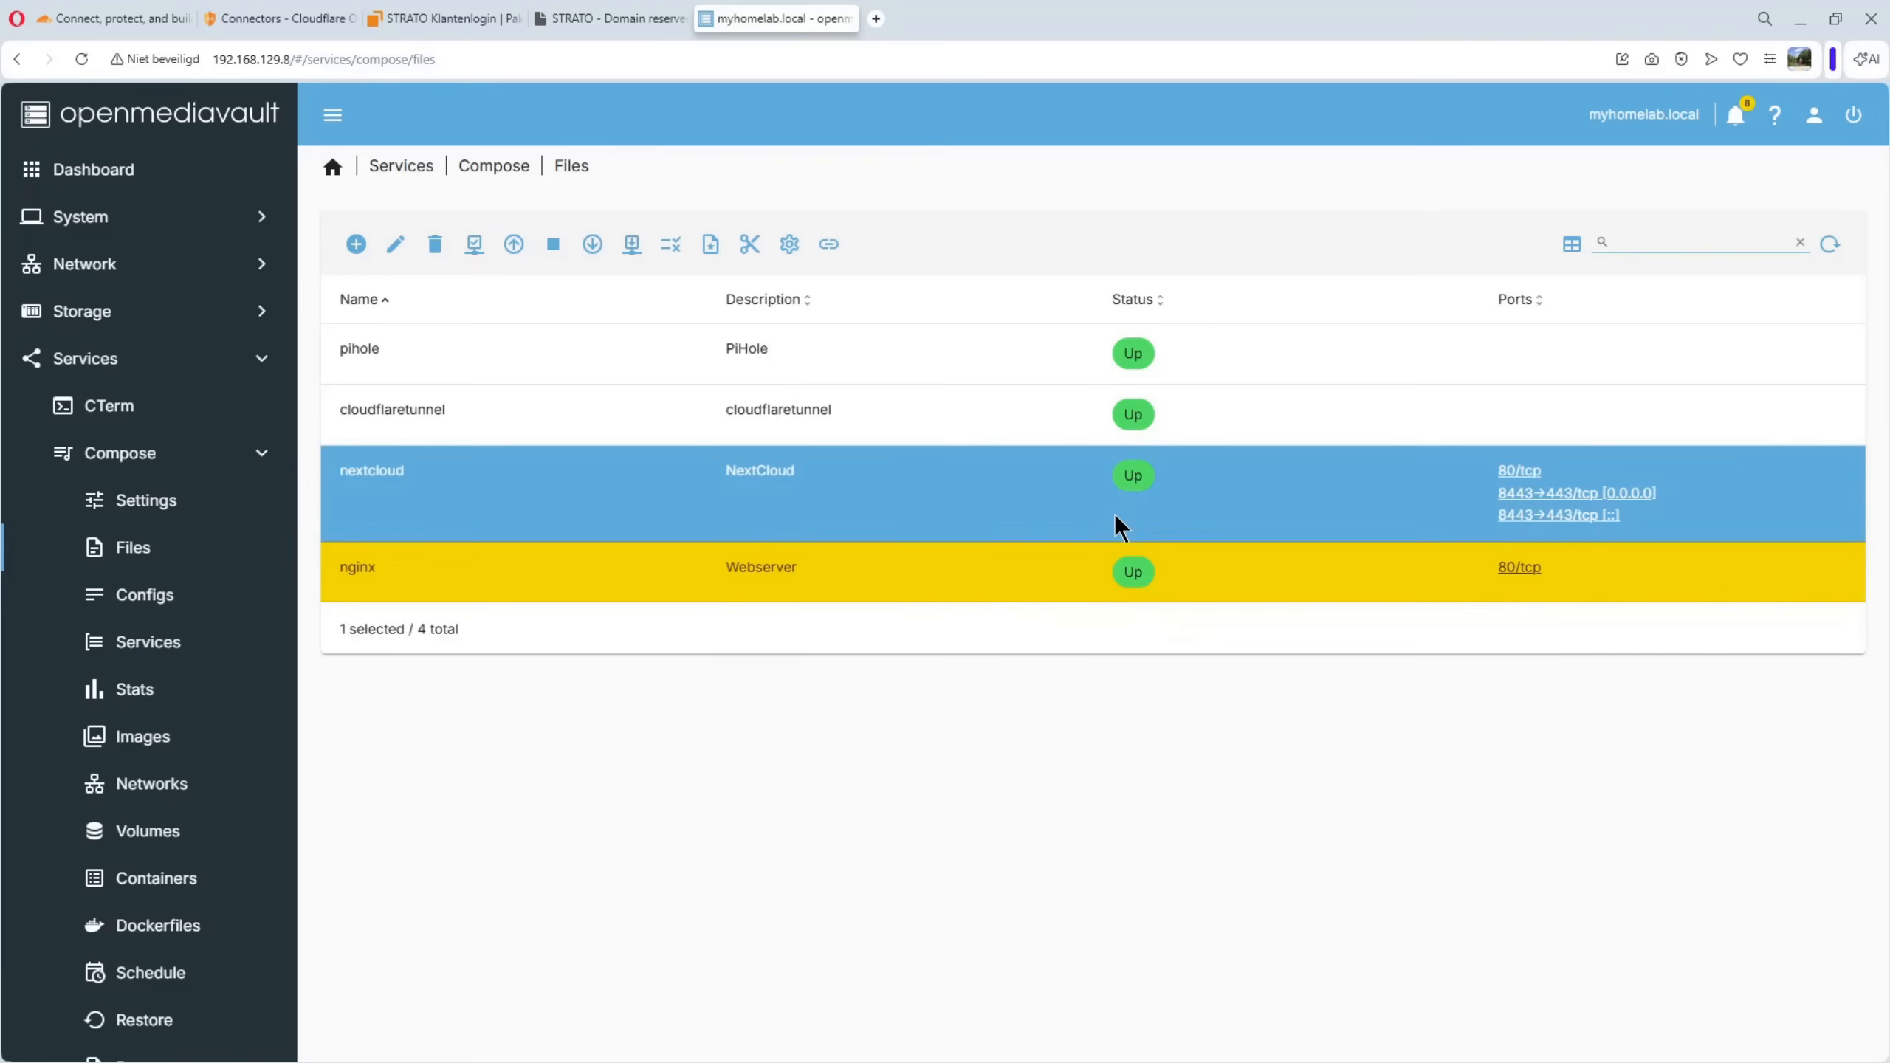
Switch to Cloudflare, review the details and edit page of willycloudflaretunnel, and return to the tunnels list
{"action": "left_click", "coordinate": [276, 22]}
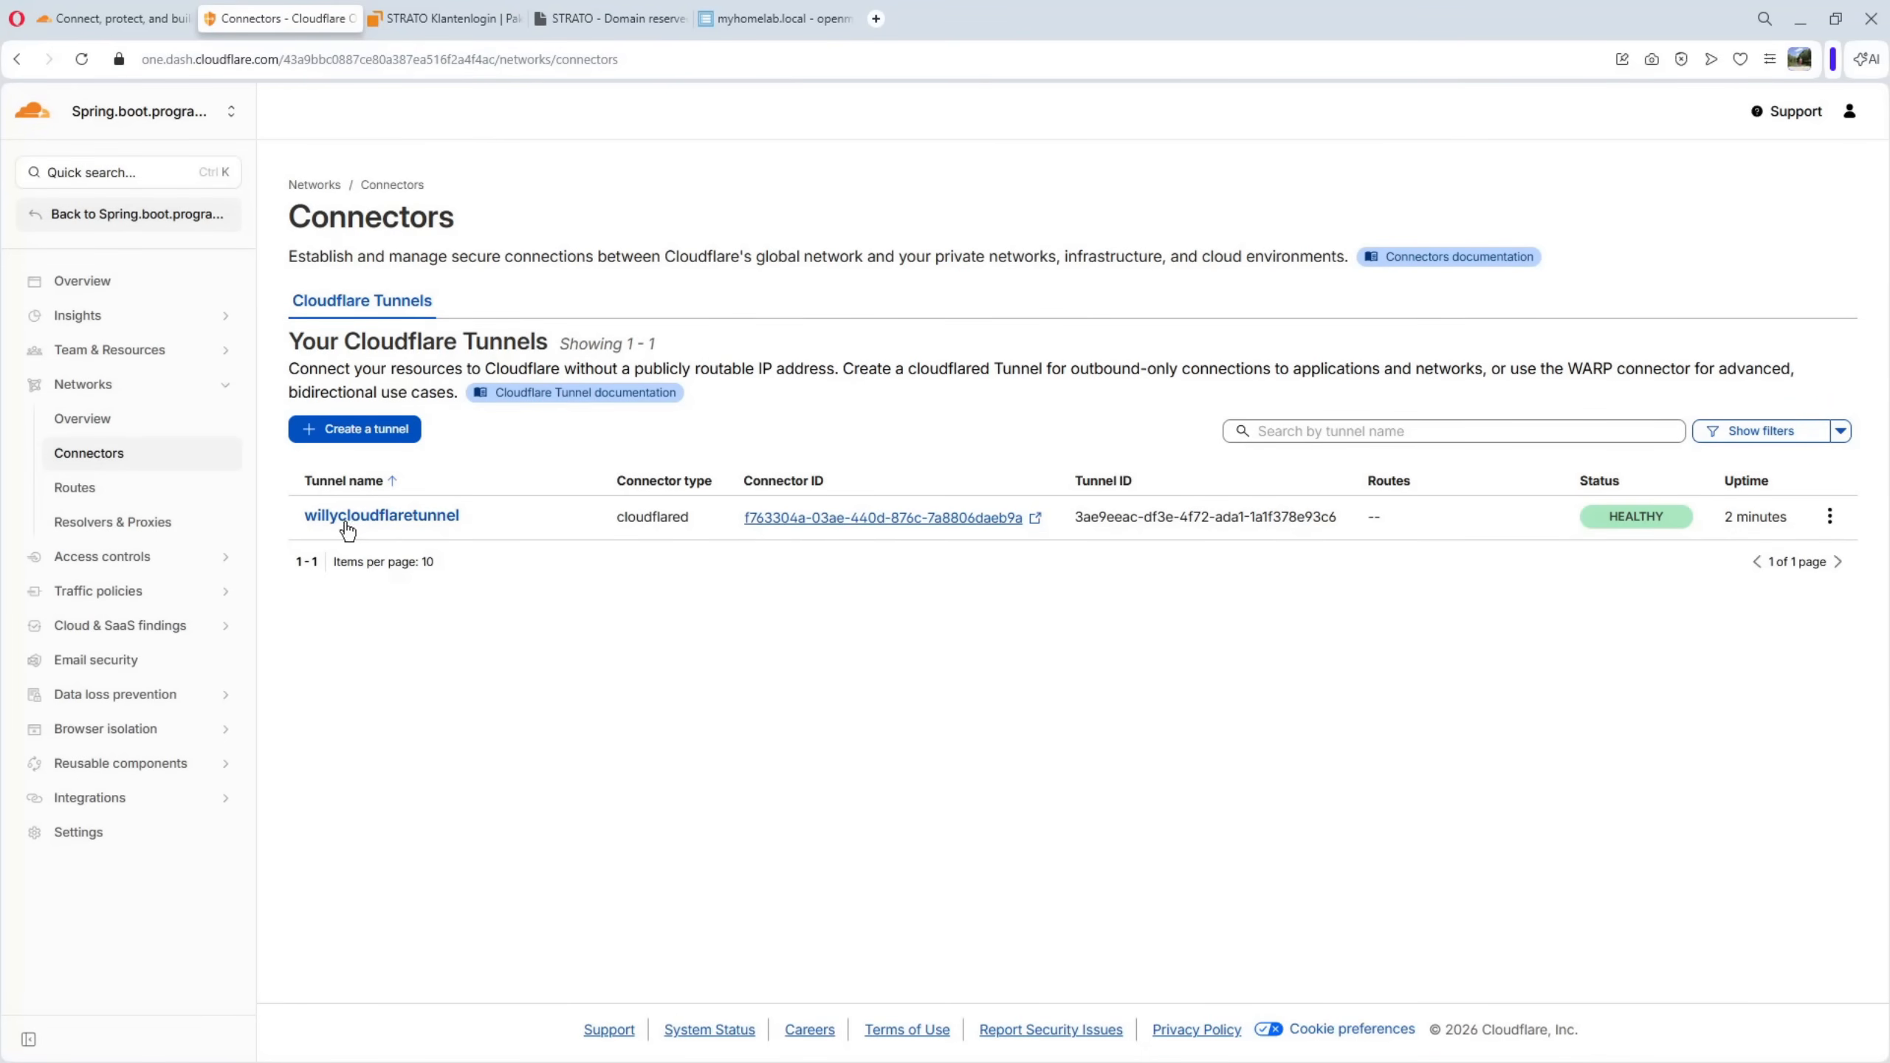
{"action": "left_click", "coordinate": [387, 521]}
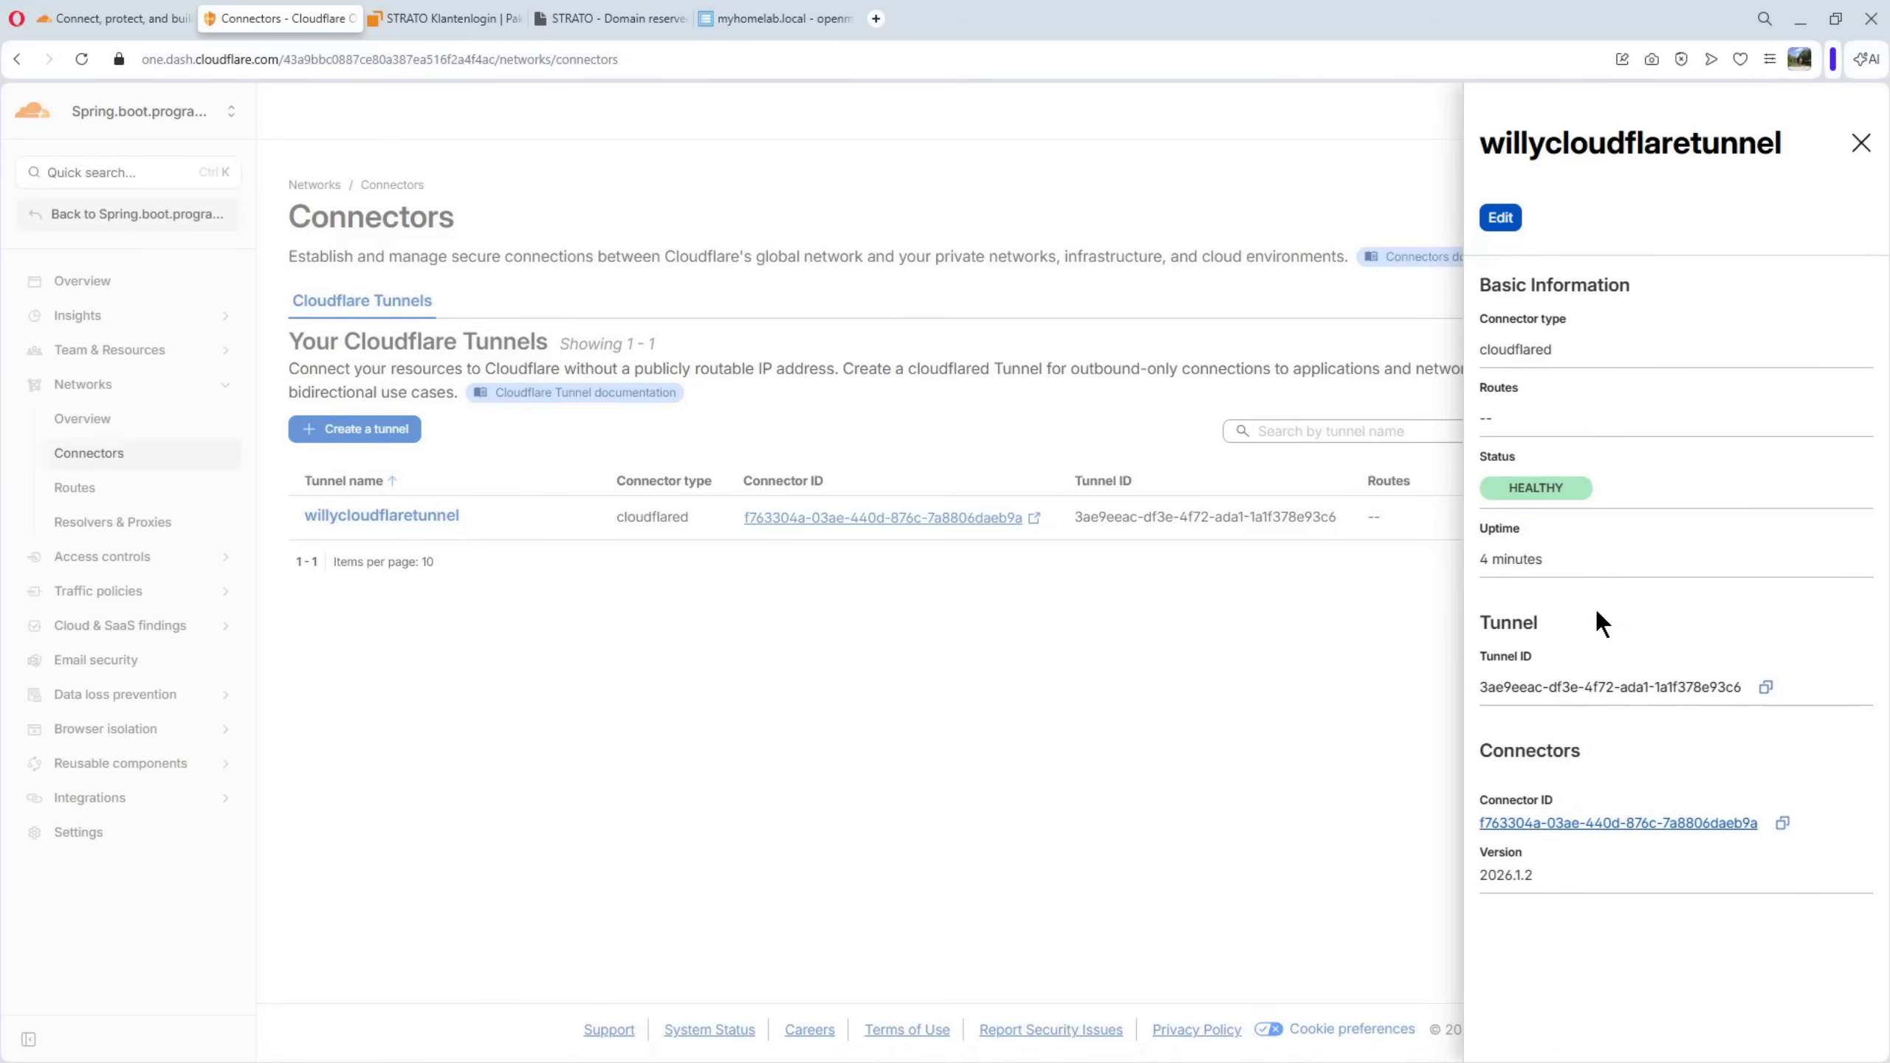
{"action": "left_click", "coordinate": [1502, 217]}
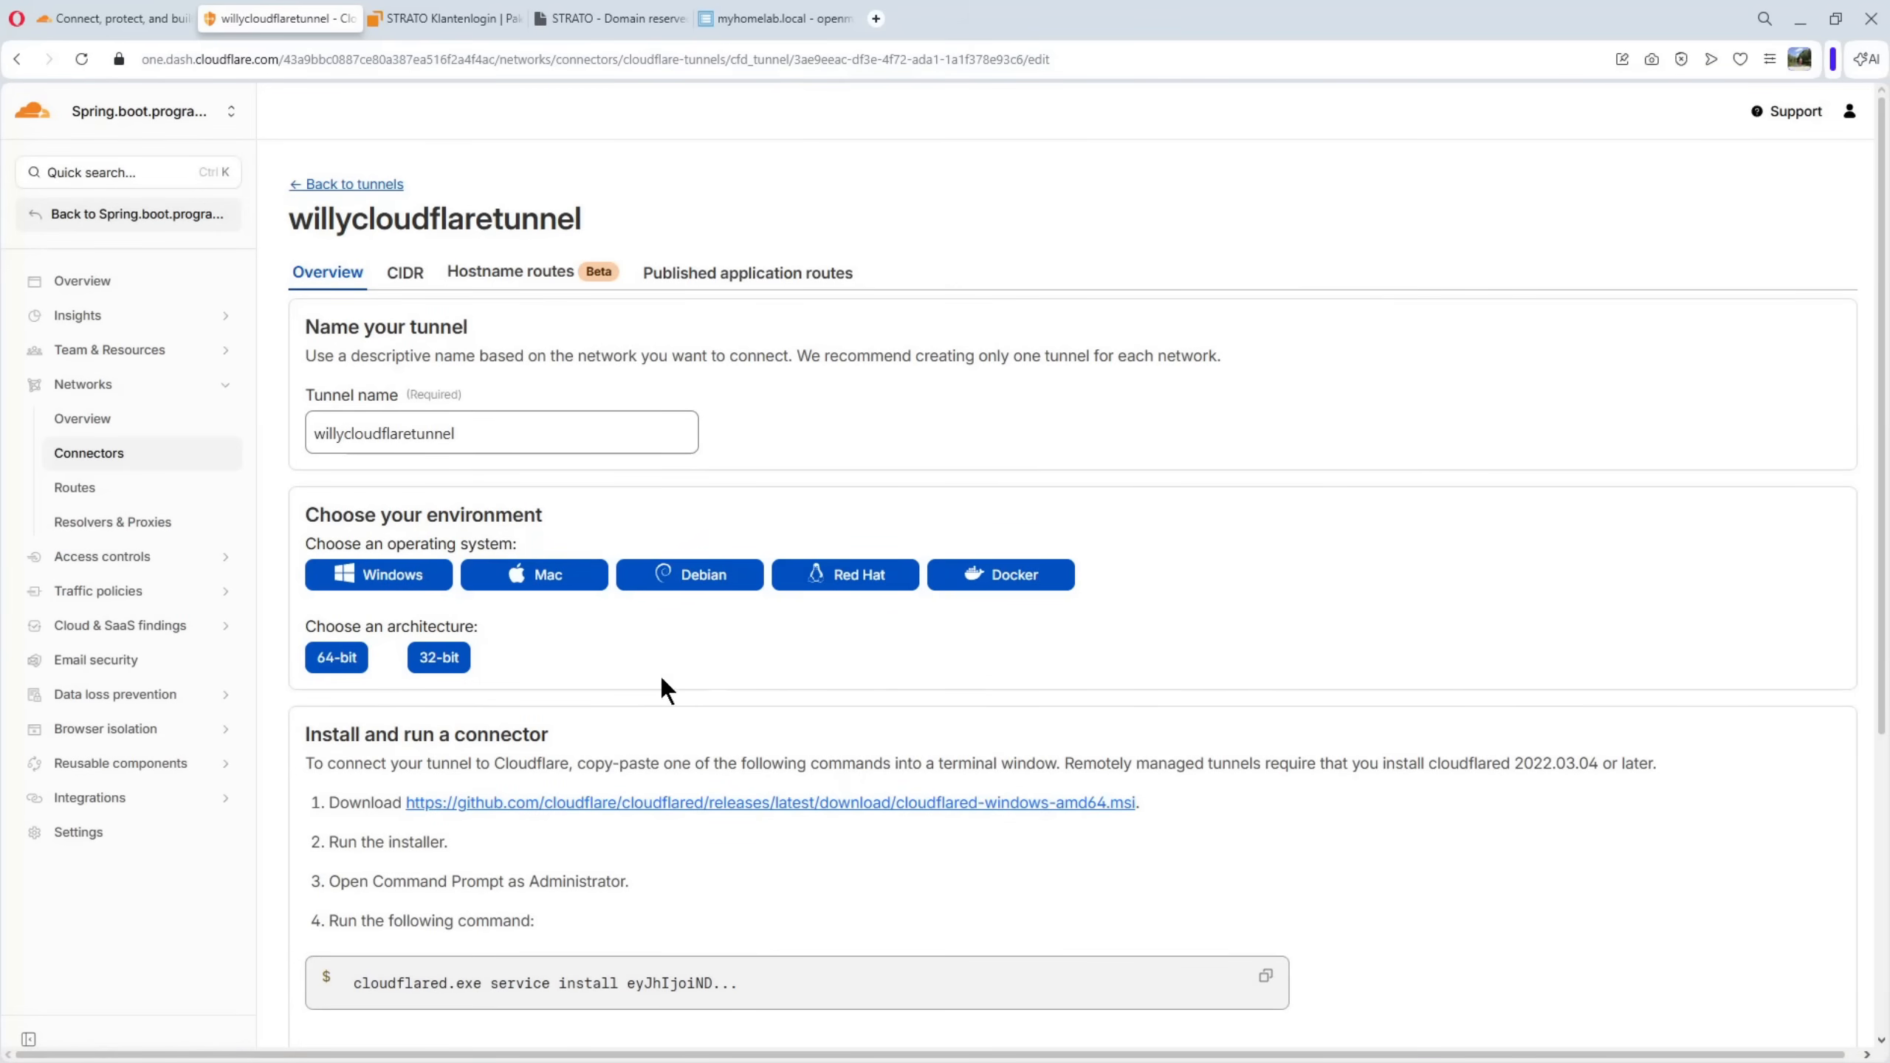
{"action": "scroll", "coordinate": [1267, 667], "scroll_direction": "down", "scroll_amount": 5}
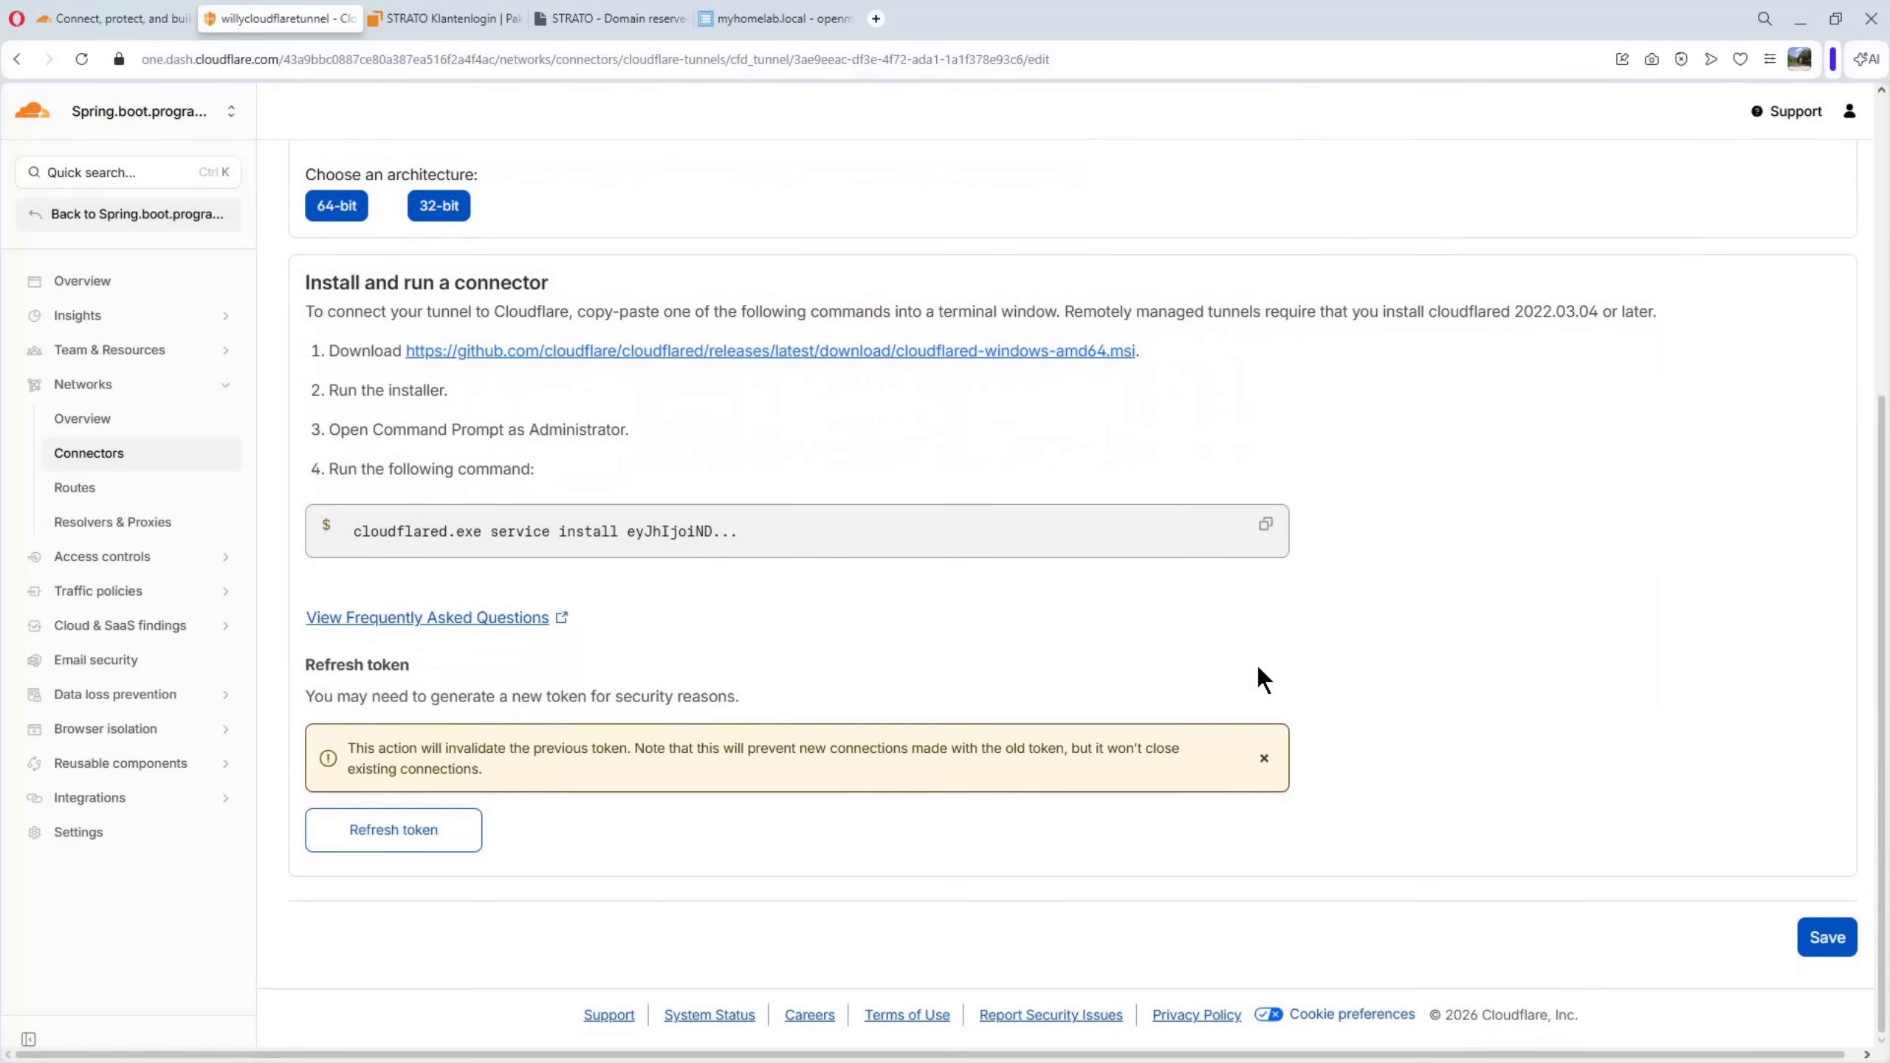
{"action": "scroll", "coordinate": [825, 543], "scroll_direction": "up", "scroll_amount": 5}
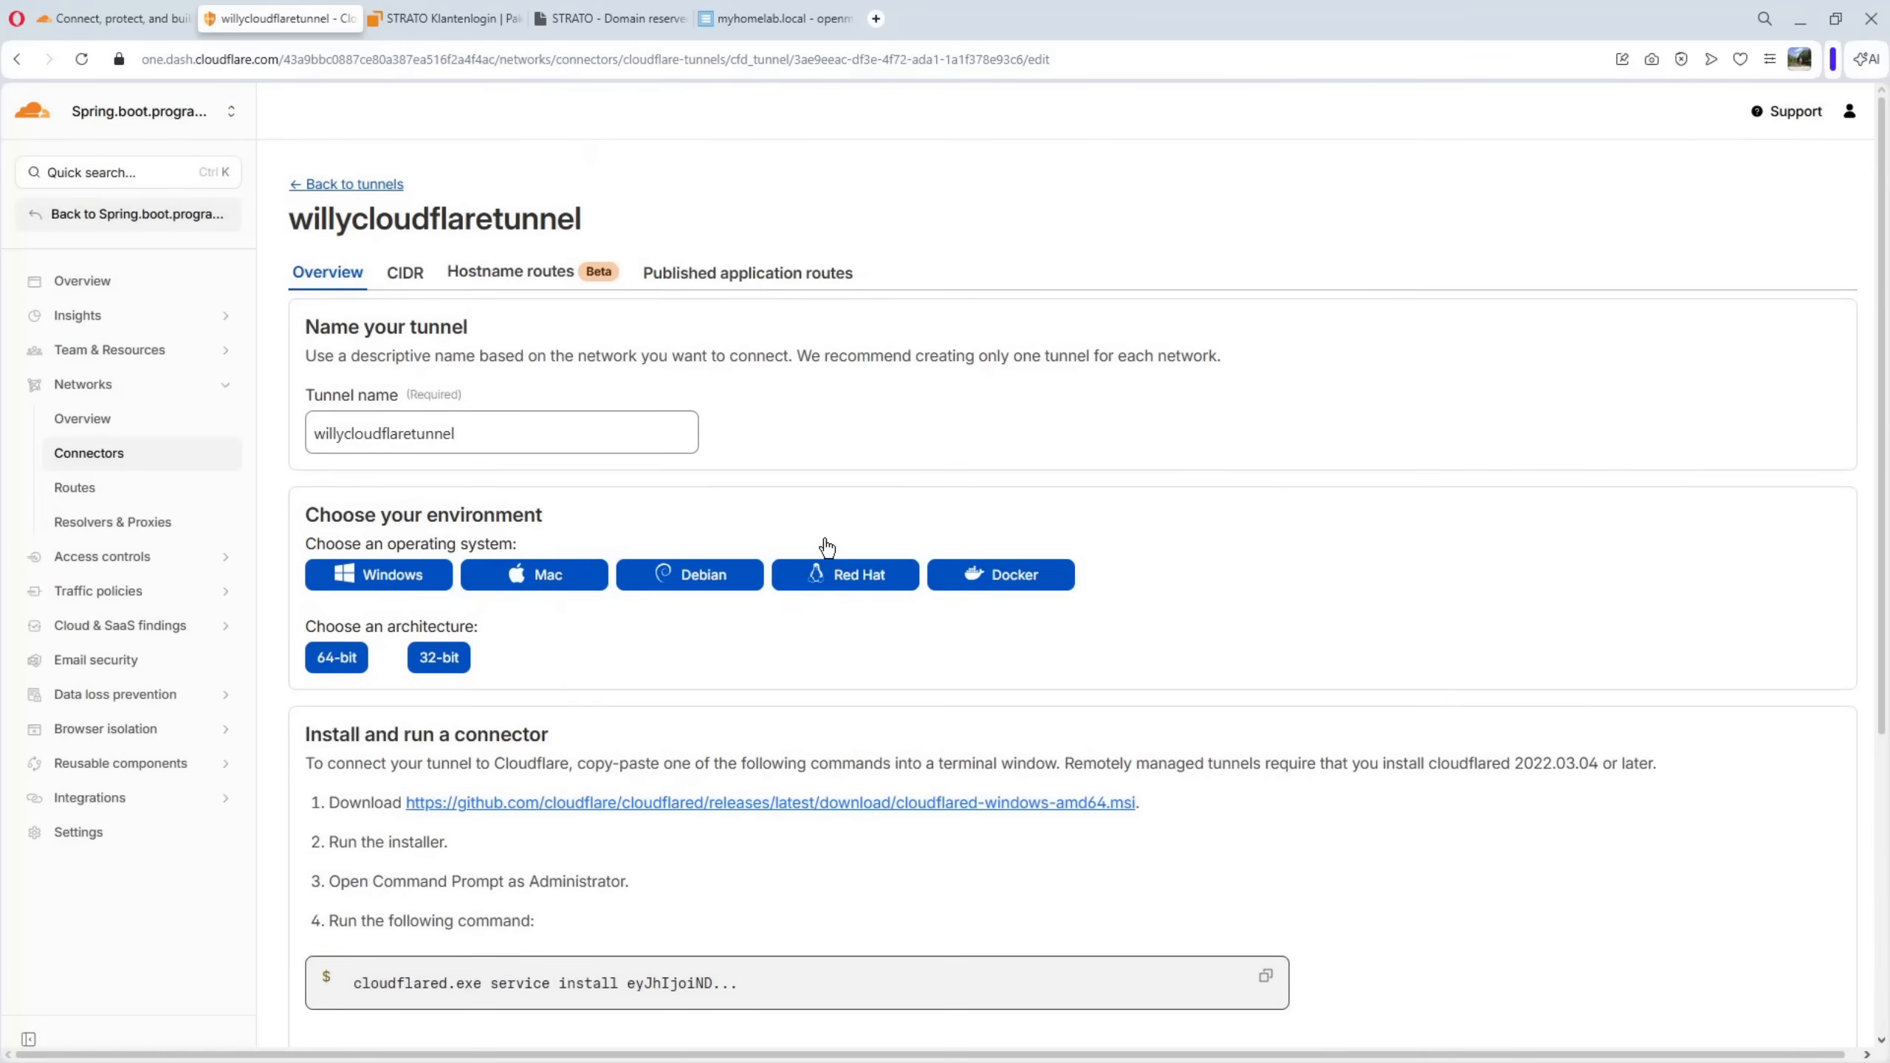
{"action": "left_click", "coordinate": [357, 185]}
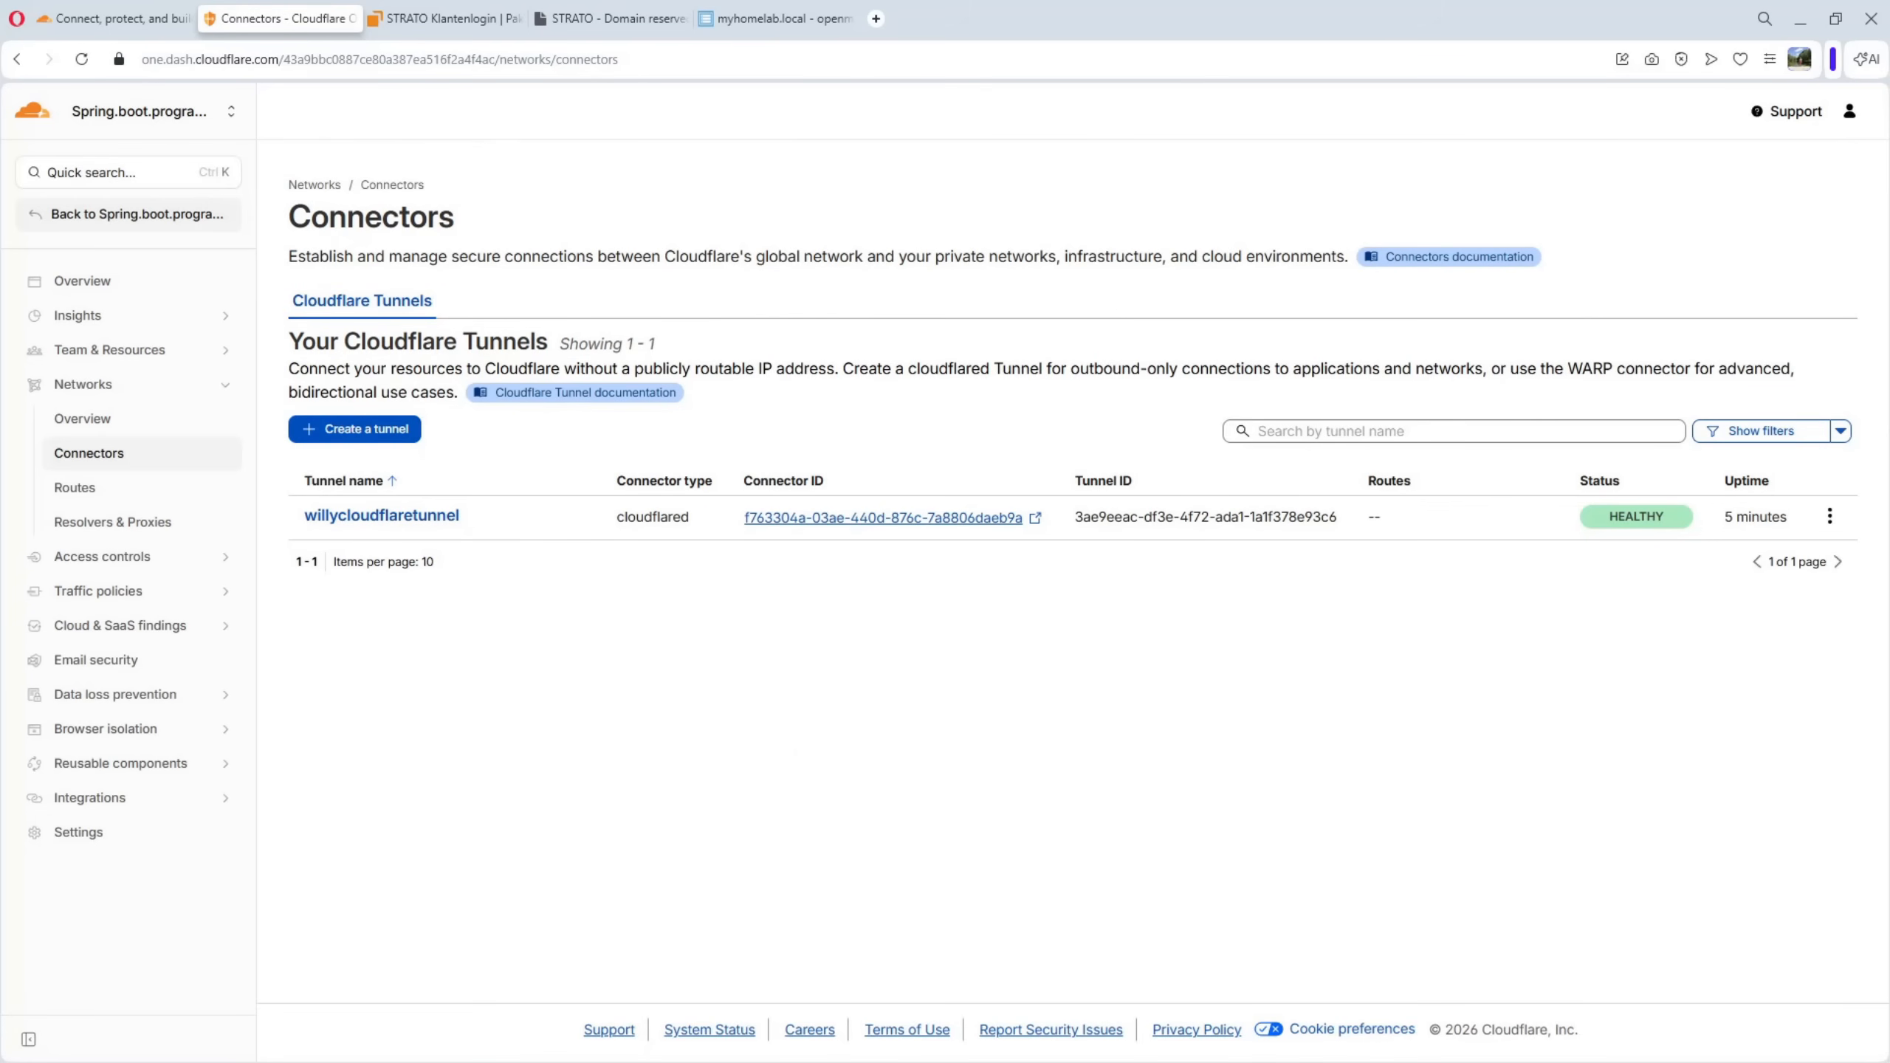
Switch to a private Firefox window, open nginx.willyhomelab.eu, and check the site's connection security information
{"action": "left_click_drag", "start_coordinate": [1889, 130], "coordinate": [1488, 164]}
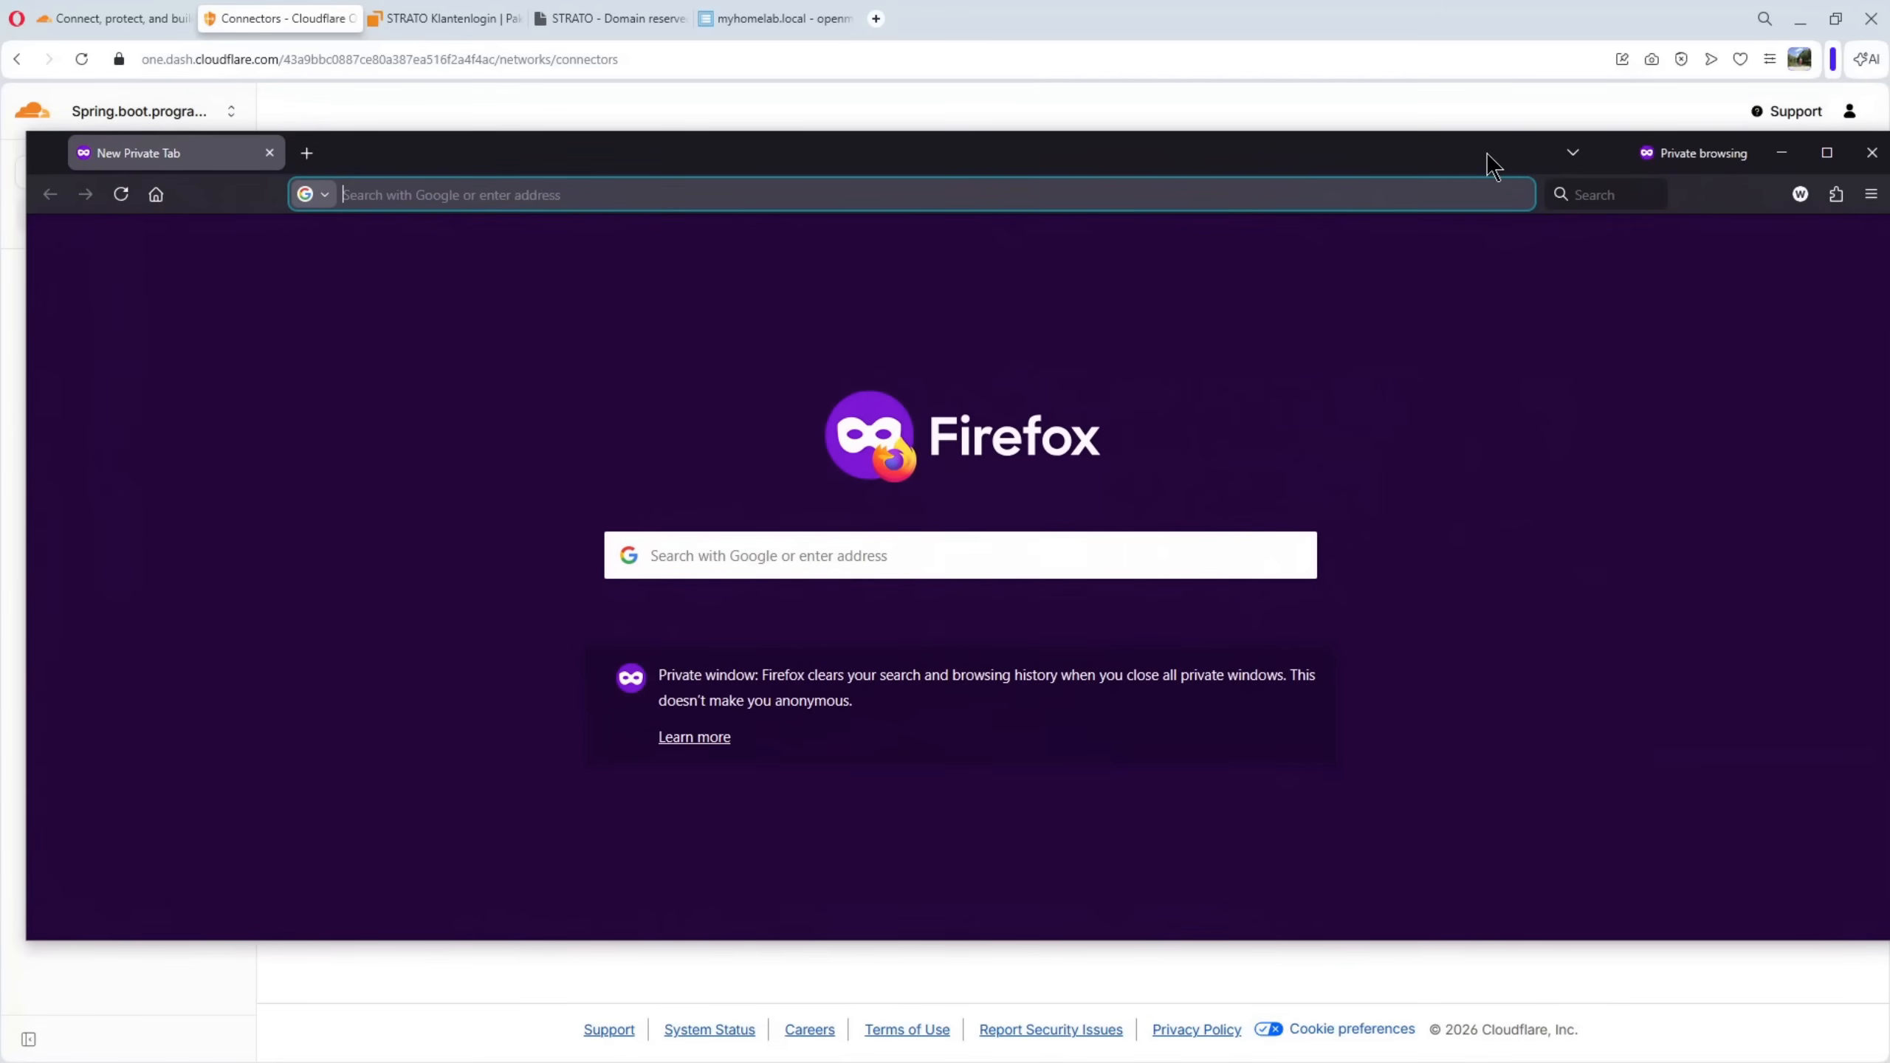
{"action": "left_click", "coordinate": [638, 194]}
{"action": "type", "text": "ngi"}
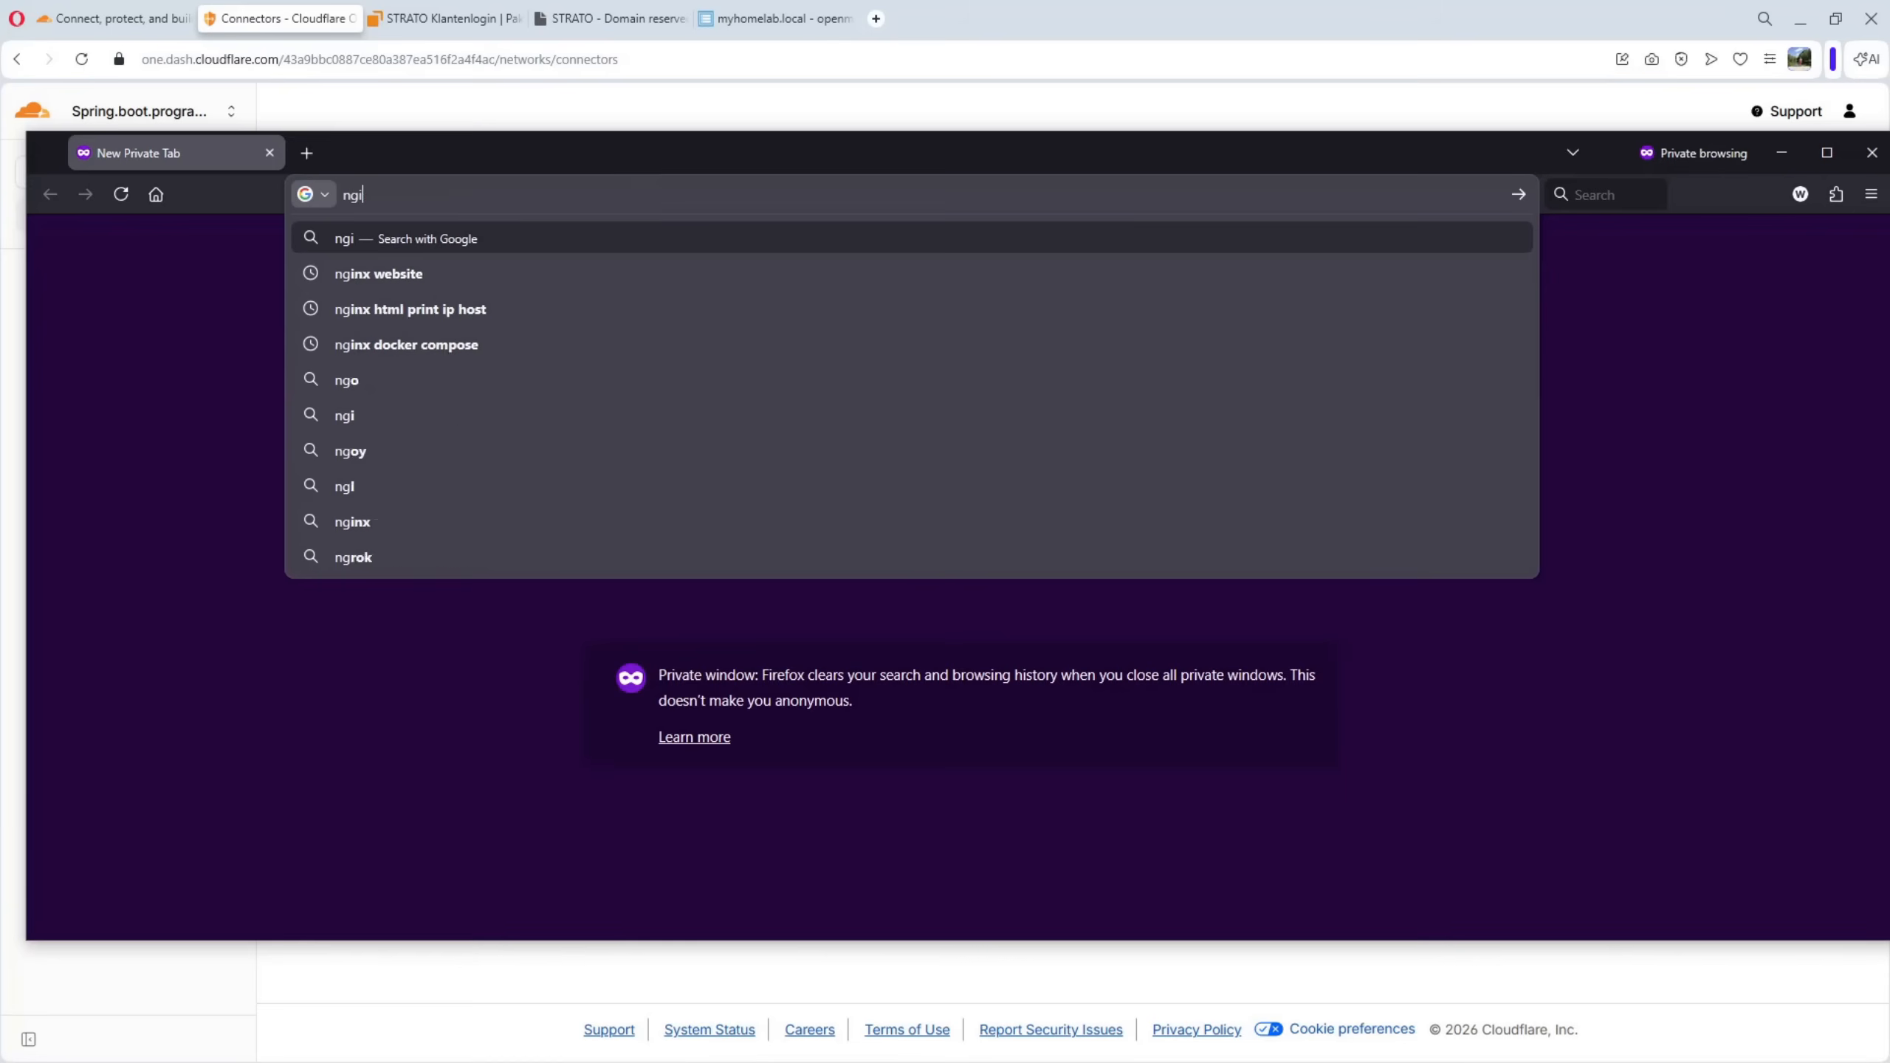
{"action": "type", "text": "nx."}
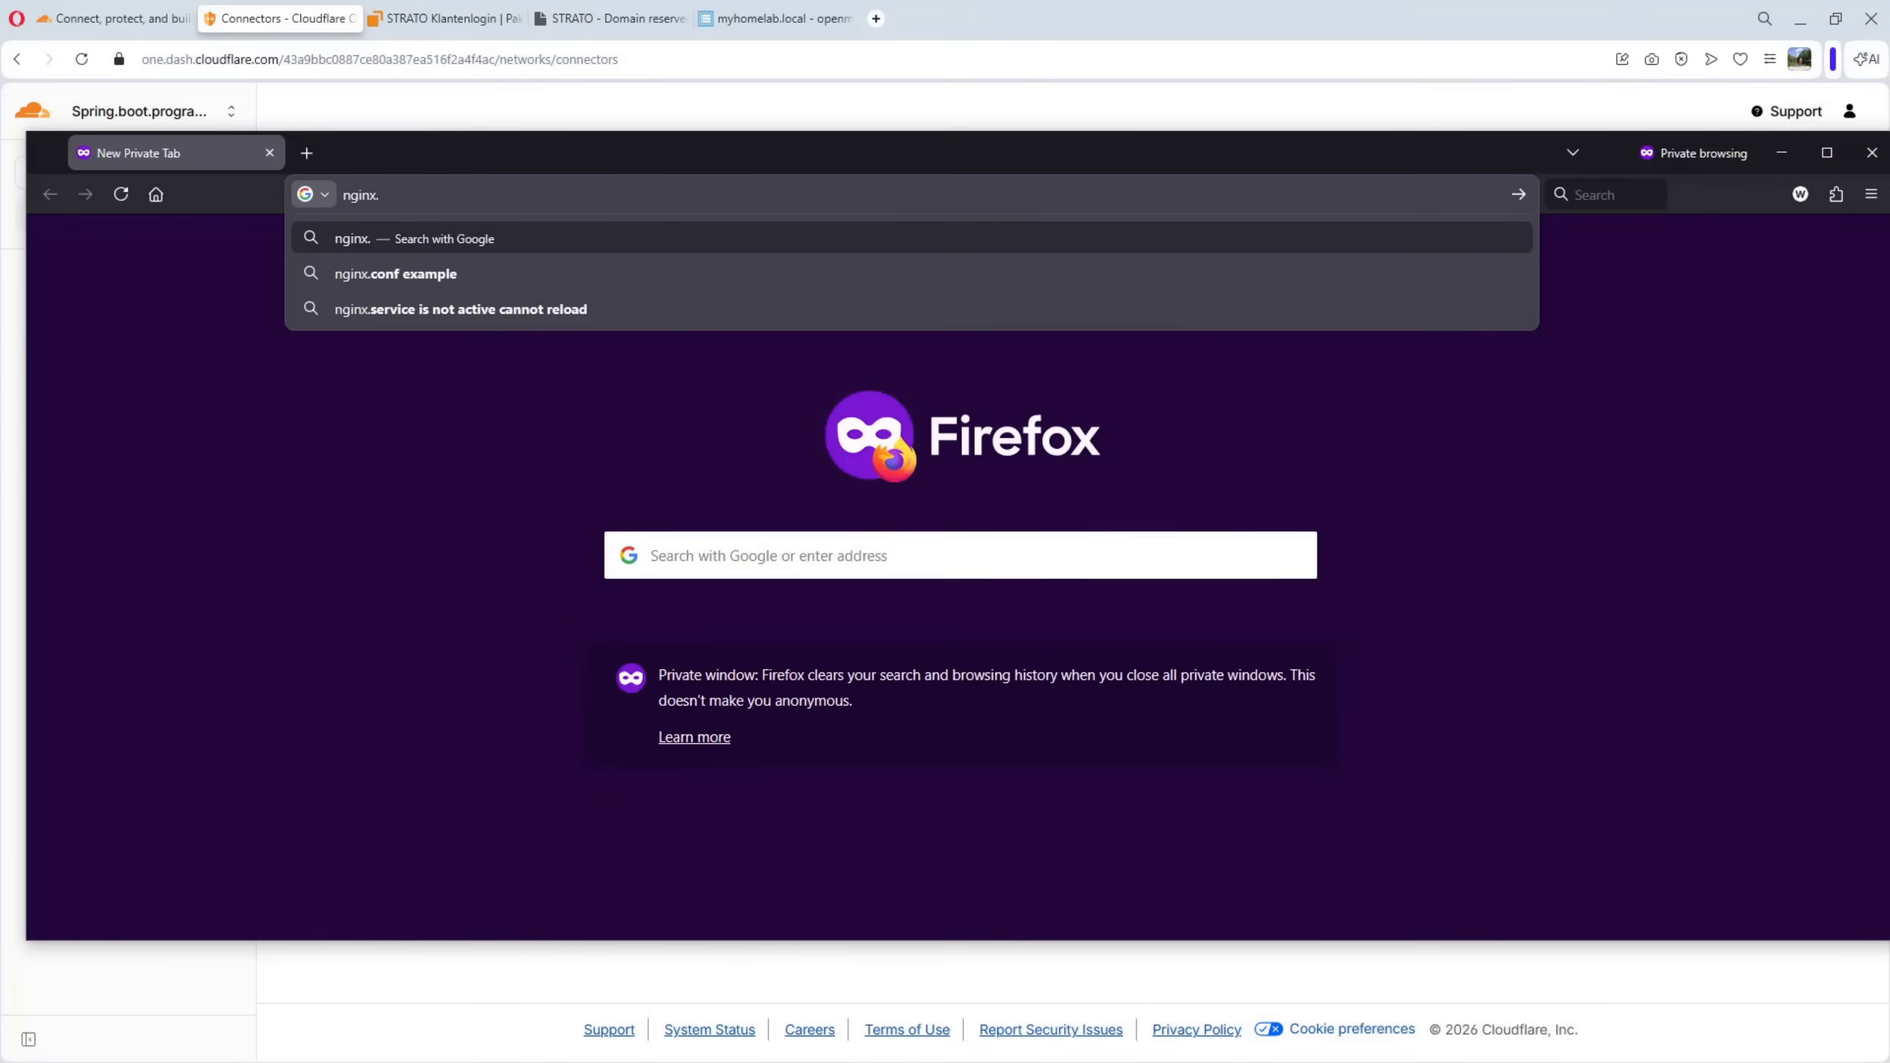
{"action": "type", "text": "willy"}
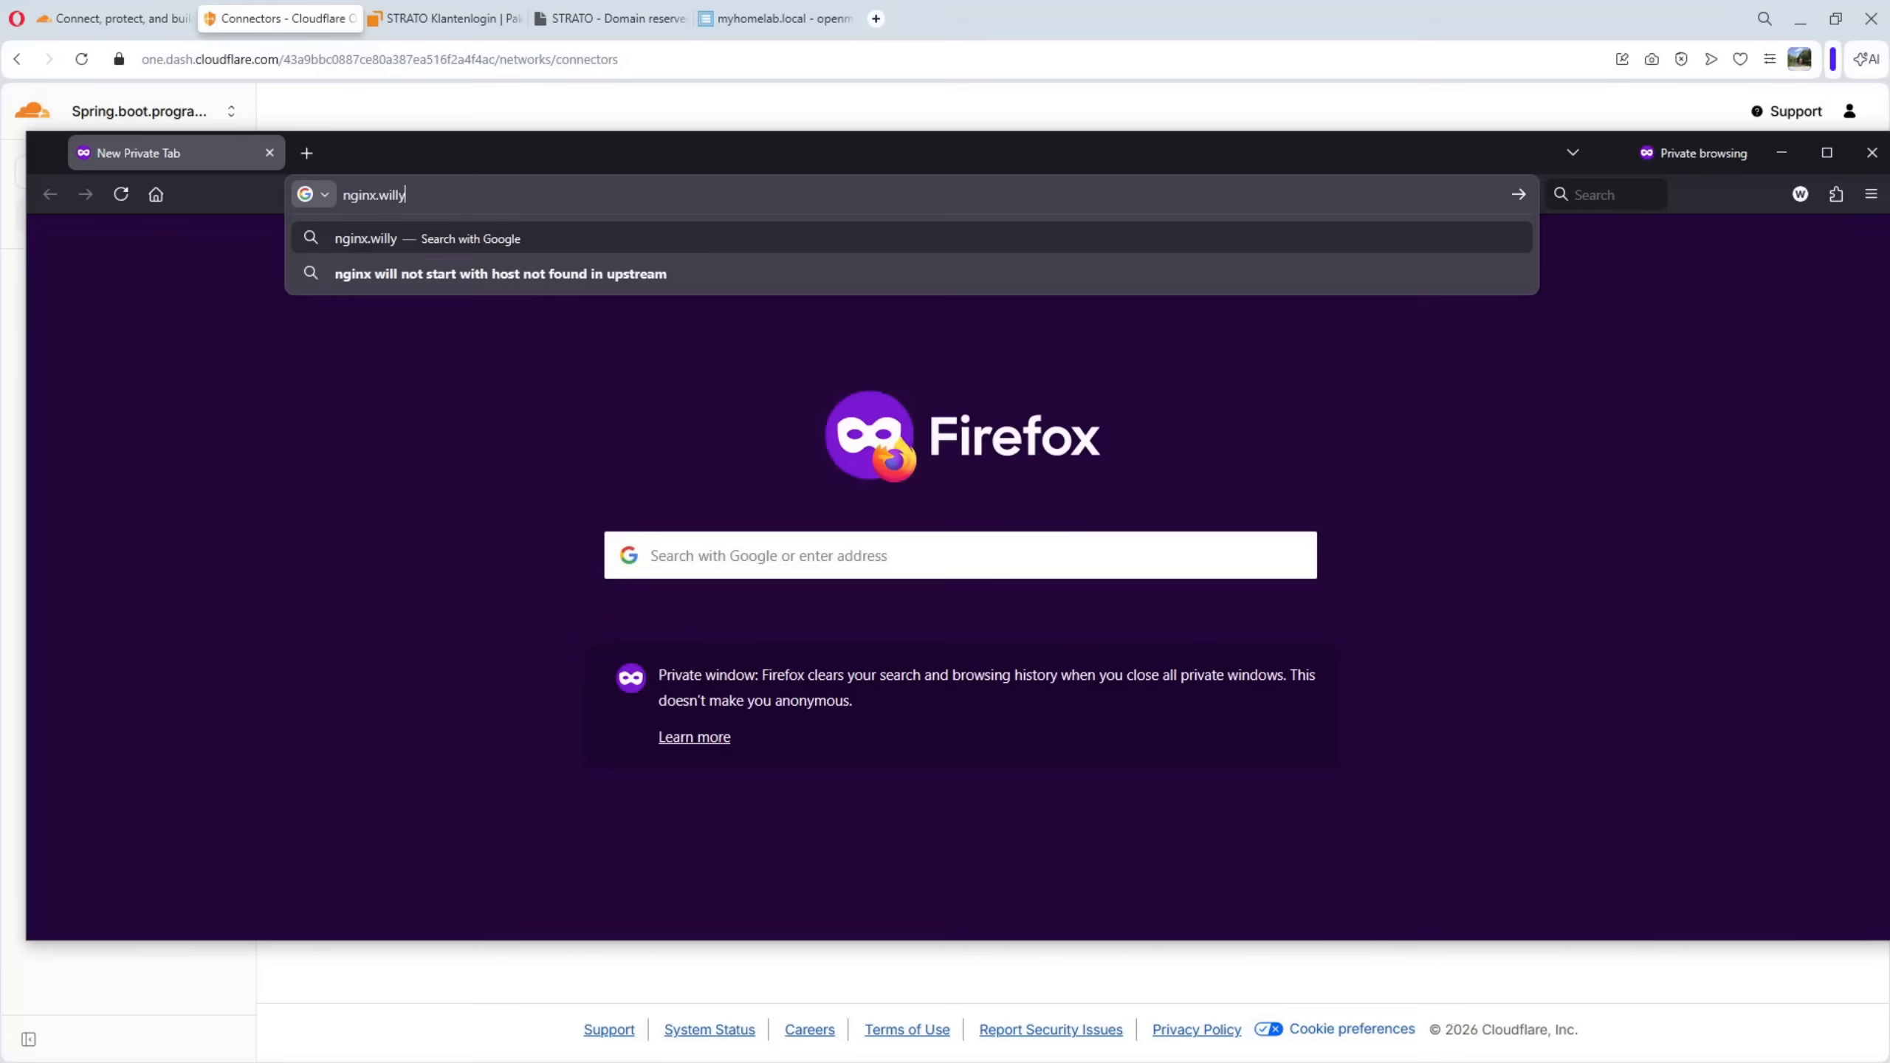
{"action": "type", "text": "homel"}
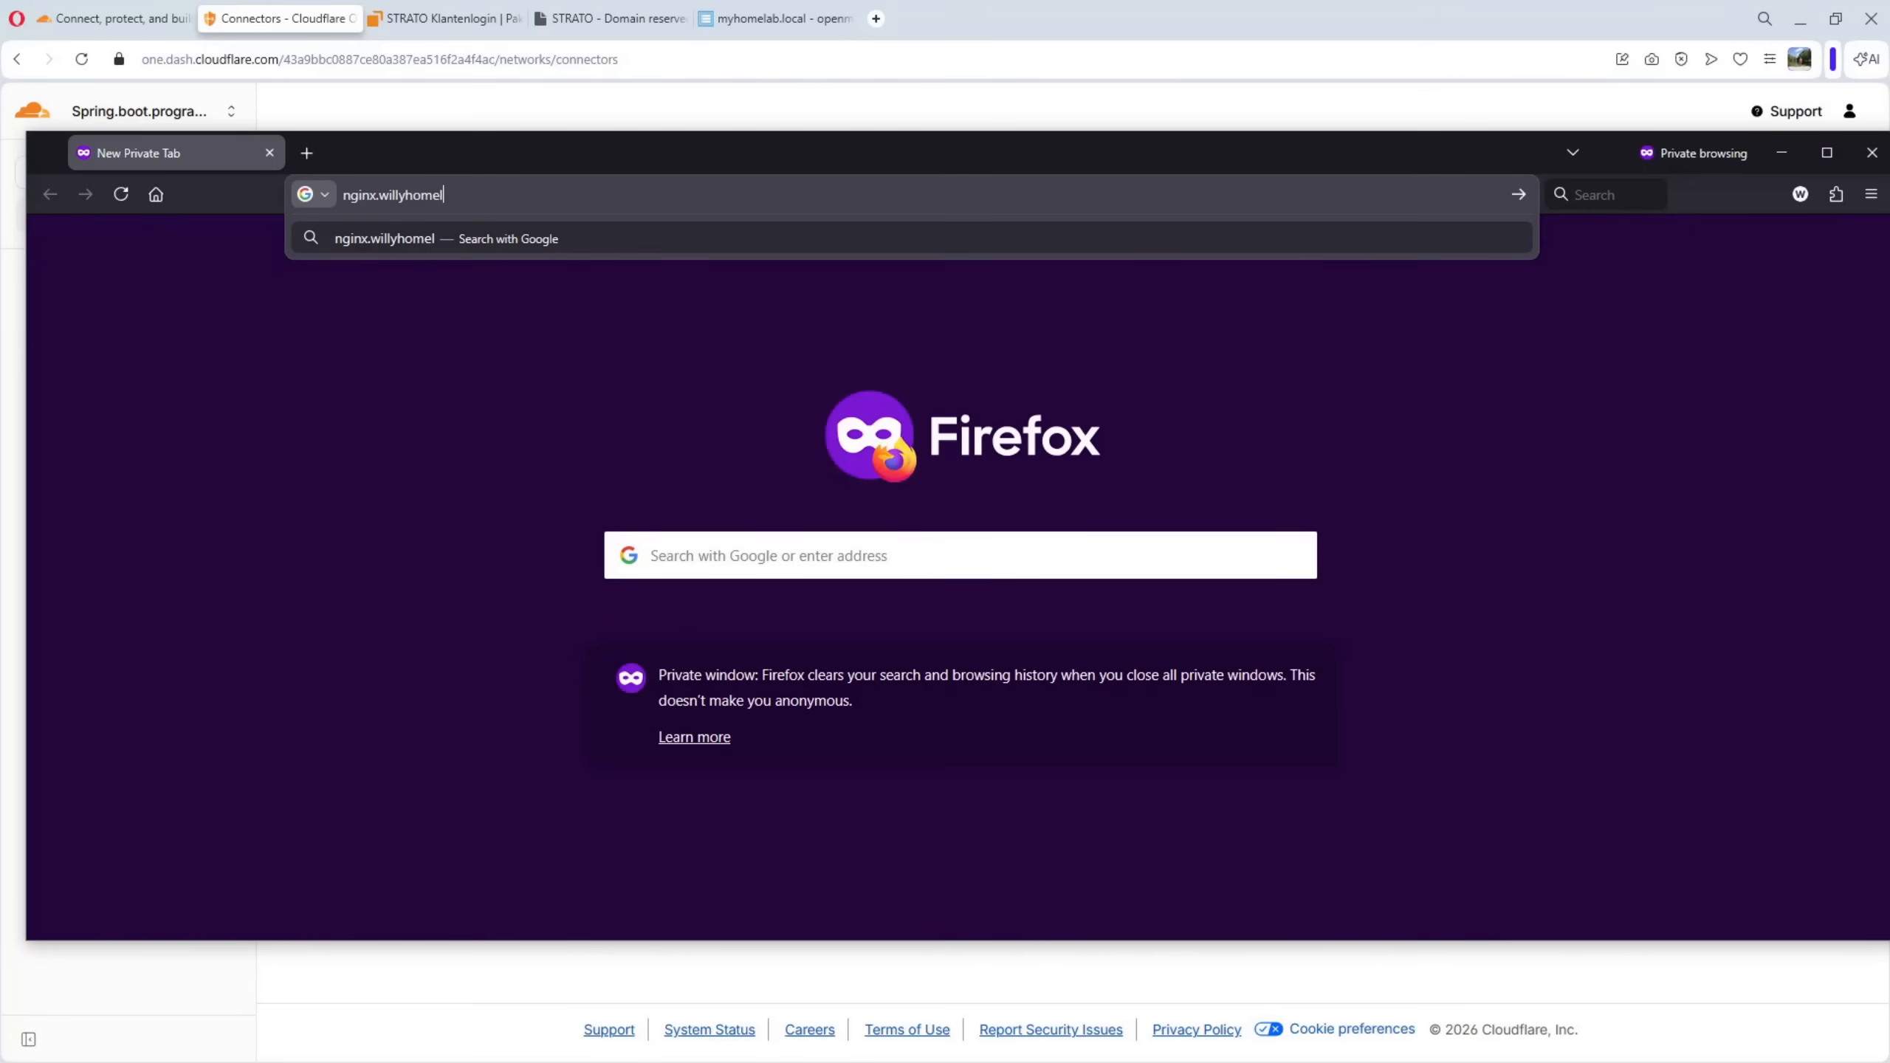
{"action": "type", "text": "ab.eu"}
{"action": "key", "text": "Return"}
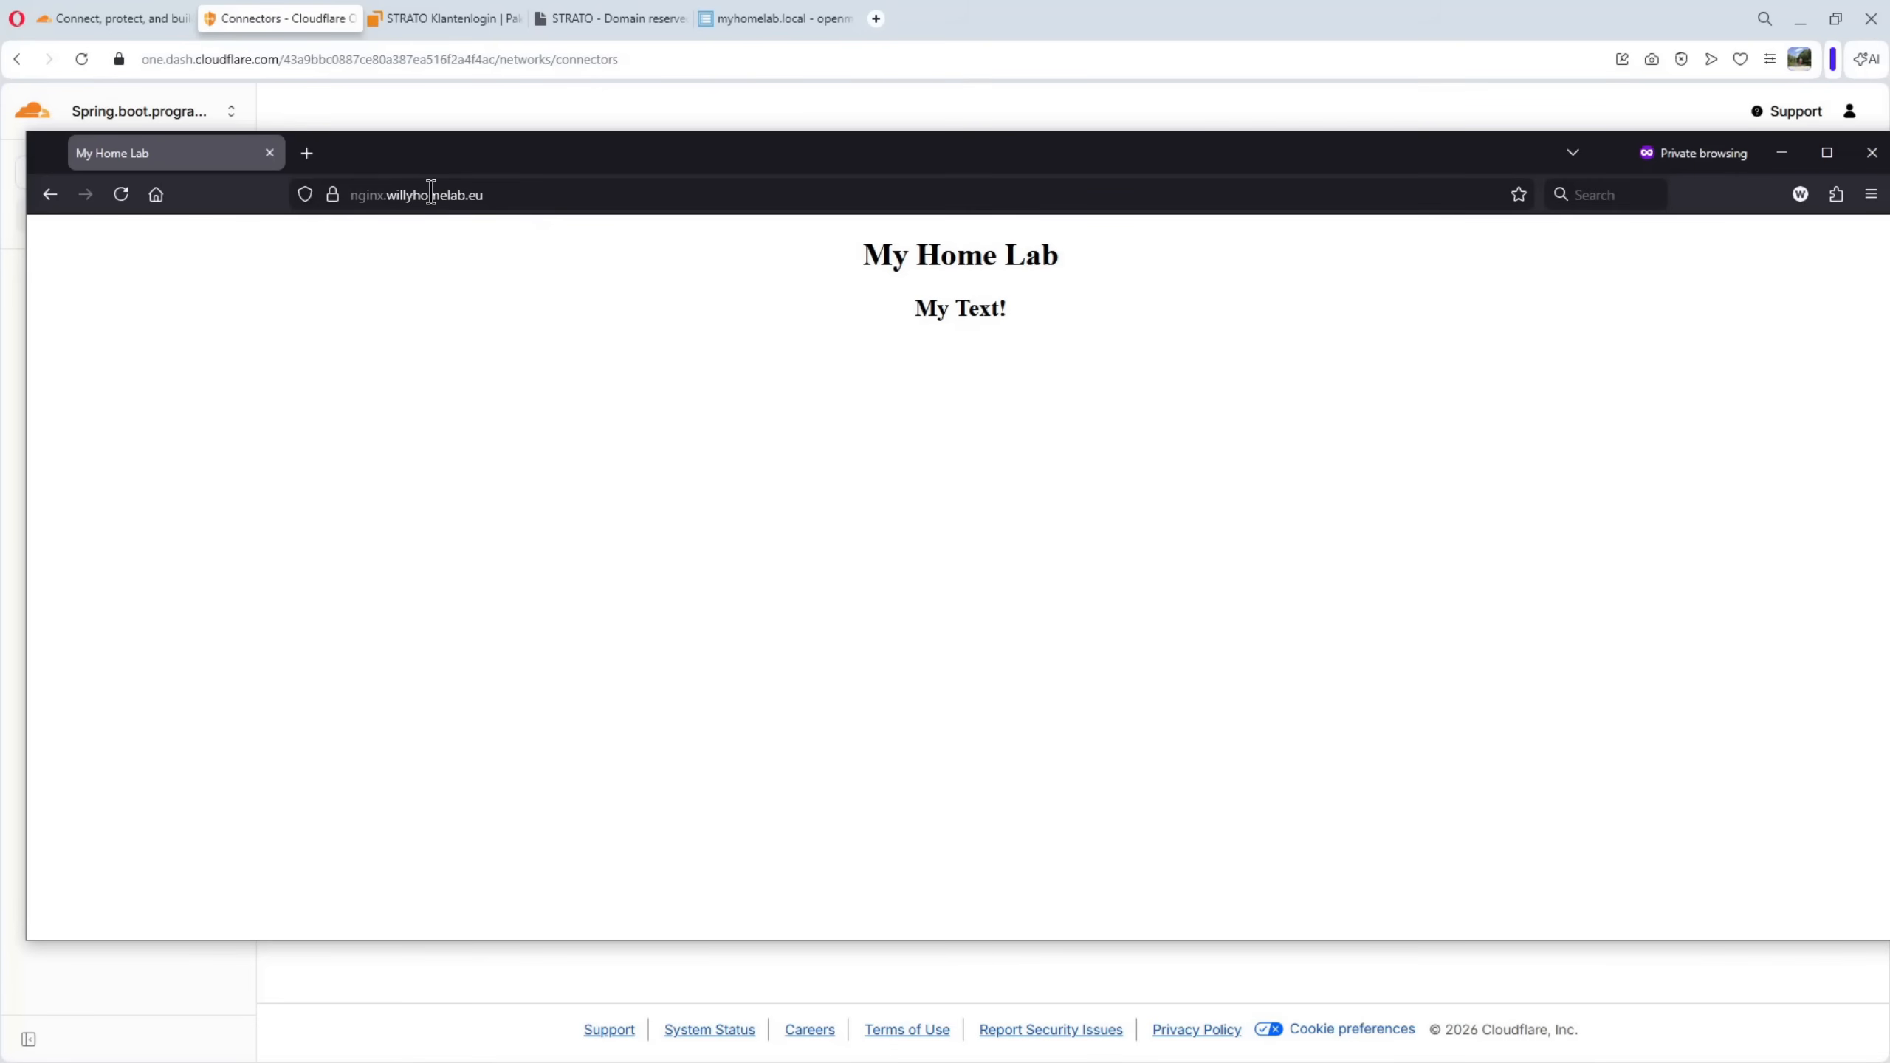
{"action": "left_click", "coordinate": [335, 199]}
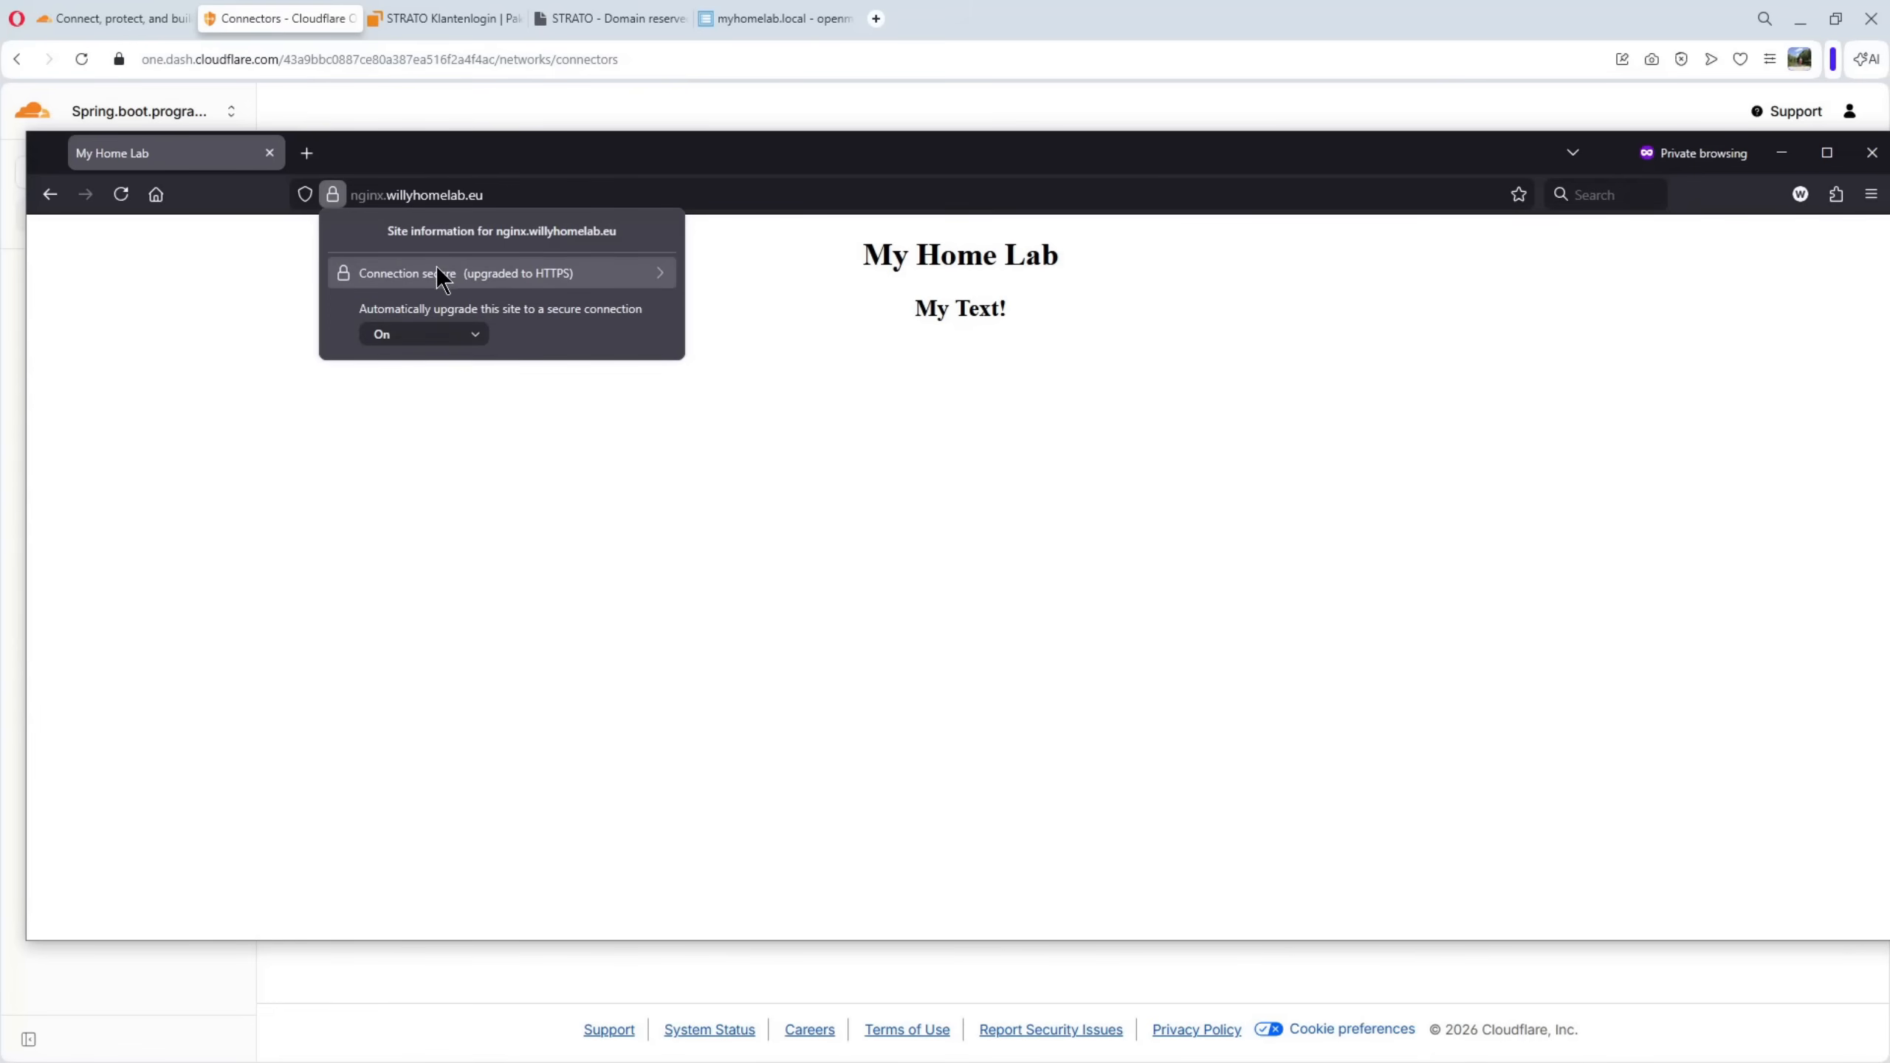
Inspect the connection security details for nginx.willyhomelab.eu, including the page's security information and its certificate
{"action": "left_click", "coordinate": [562, 281]}
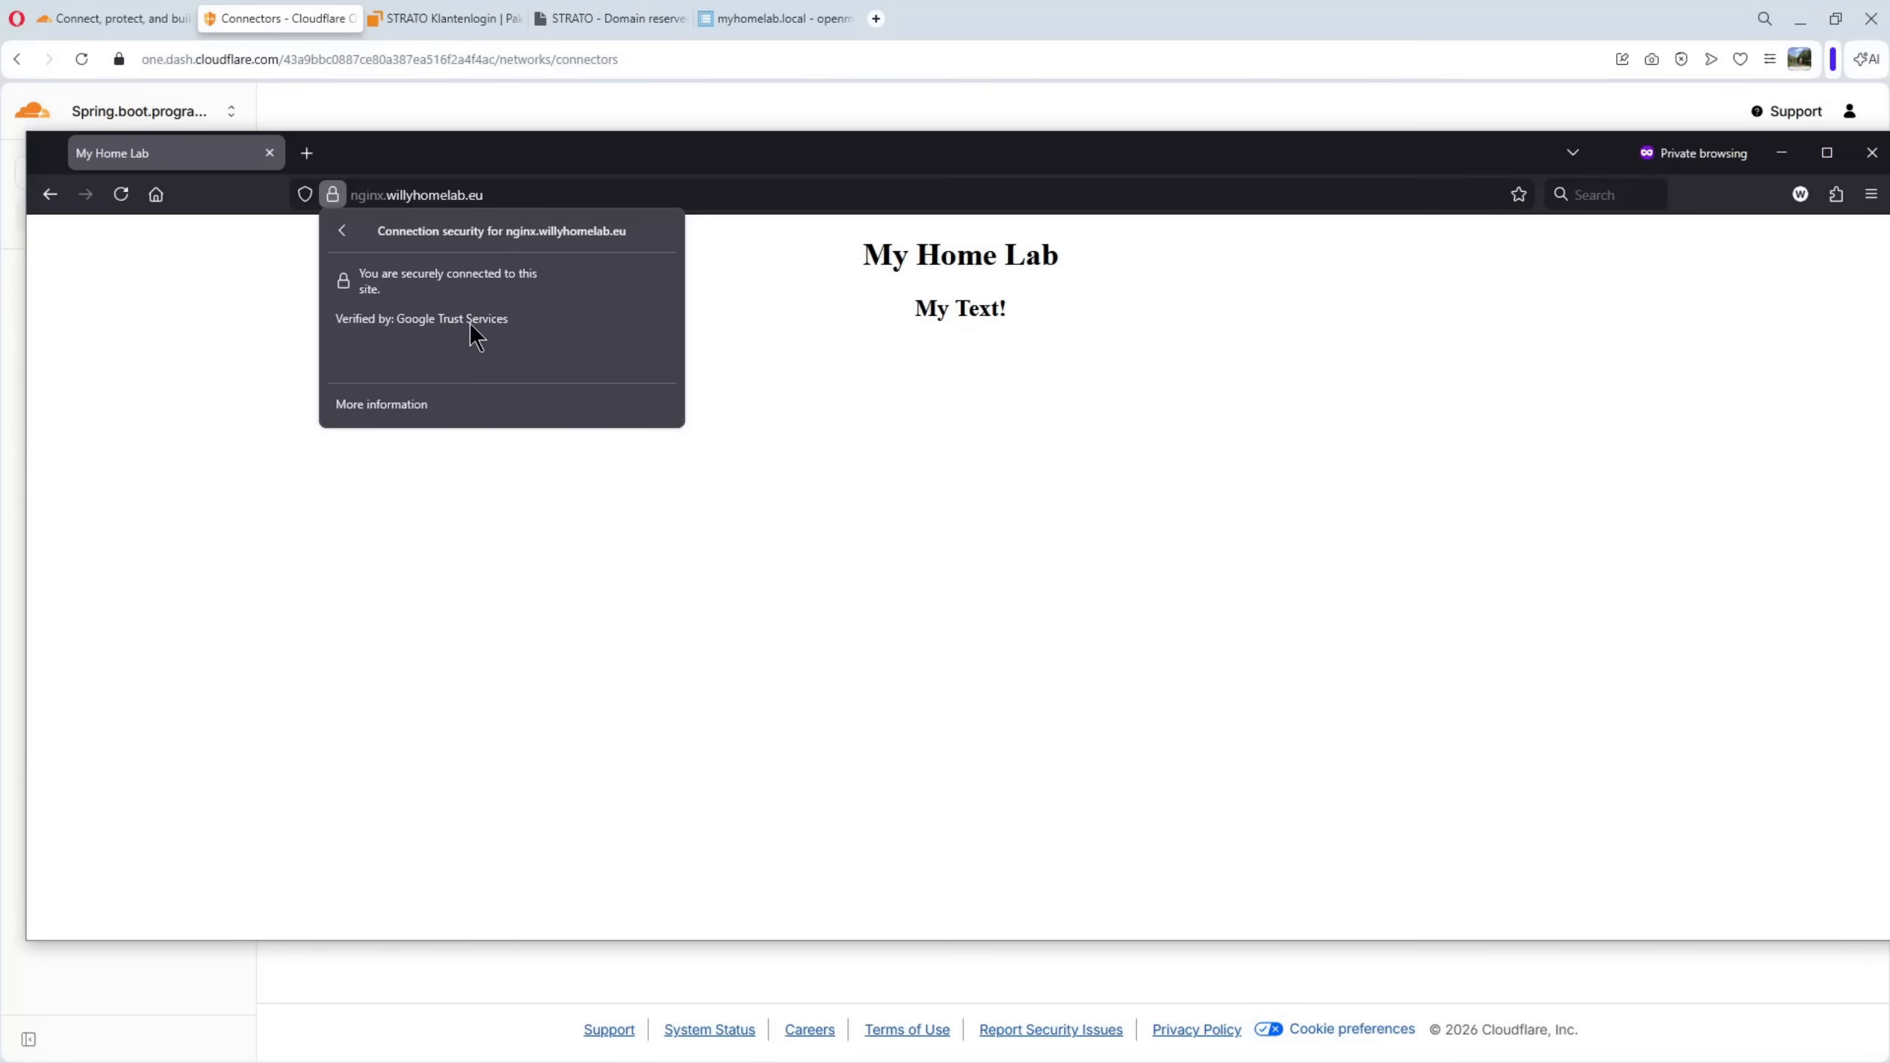
{"action": "left_click", "coordinate": [356, 432]}
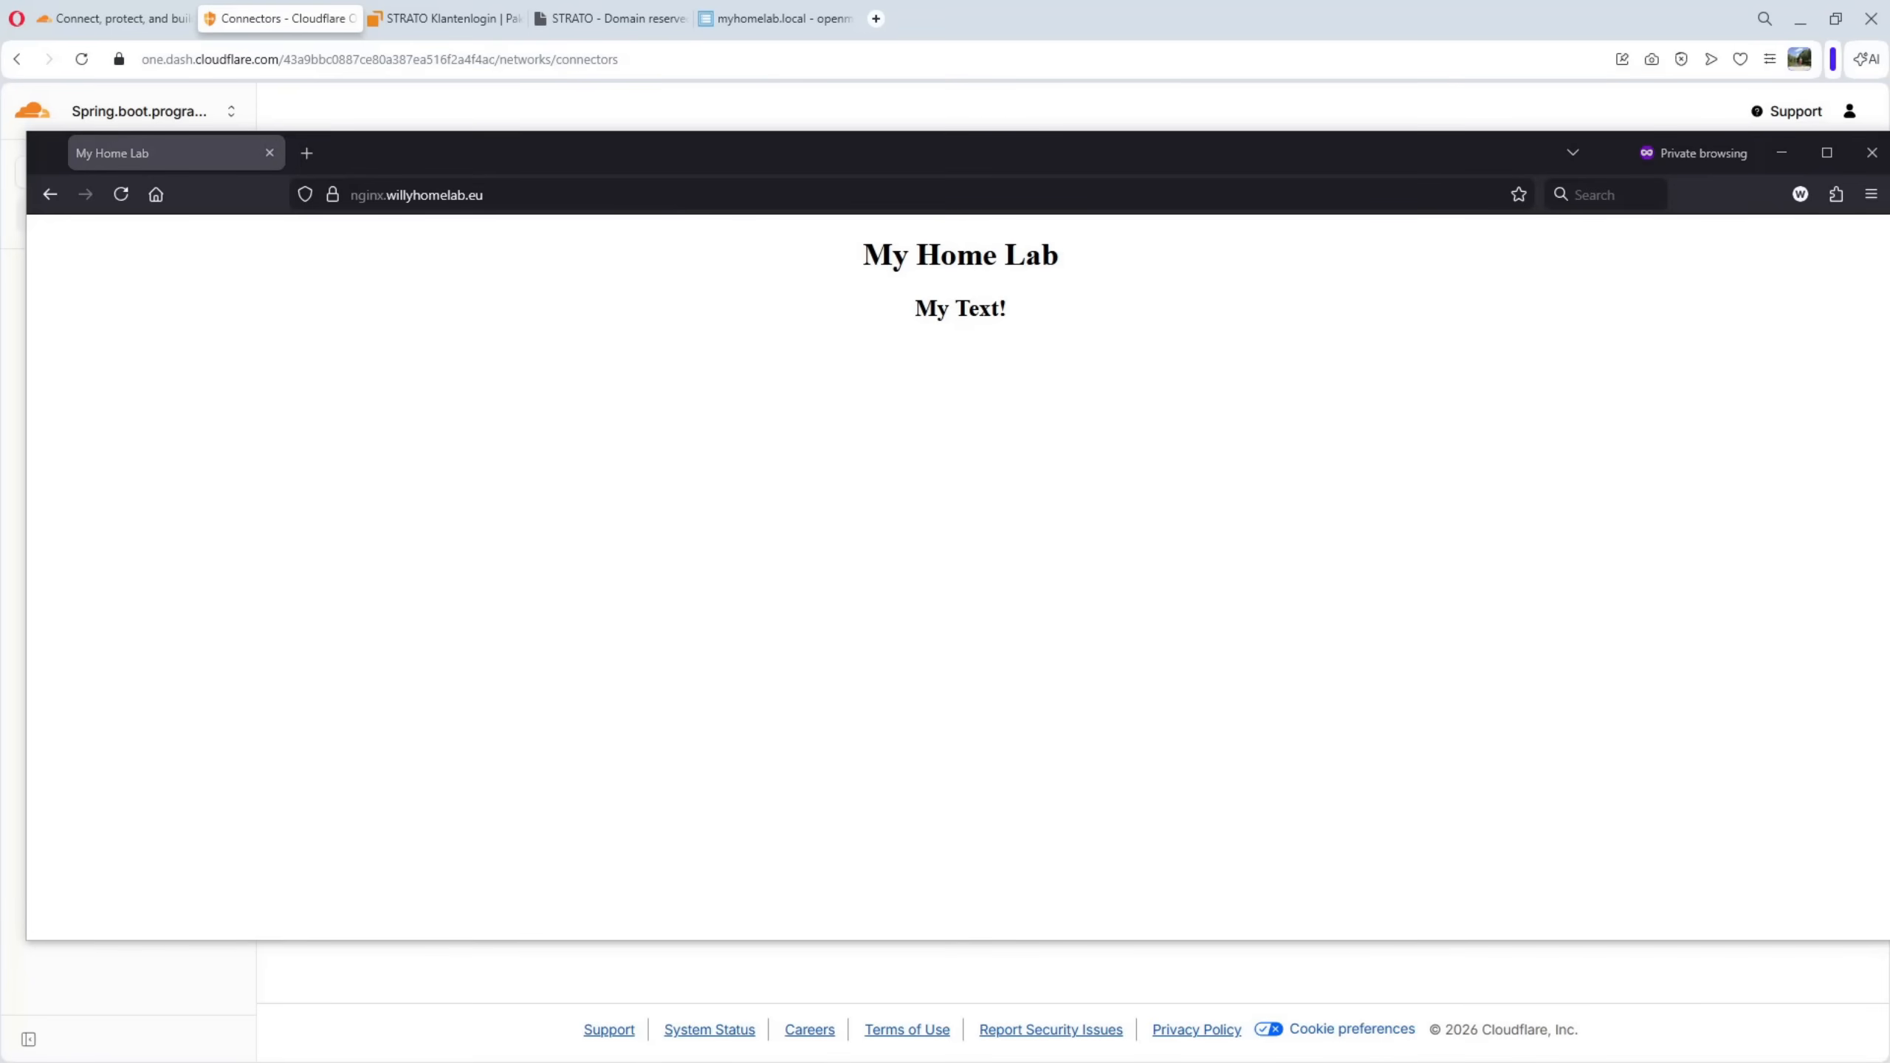
{"action": "left_click_drag", "start_coordinate": [1889, 104], "coordinate": [604, 132]}
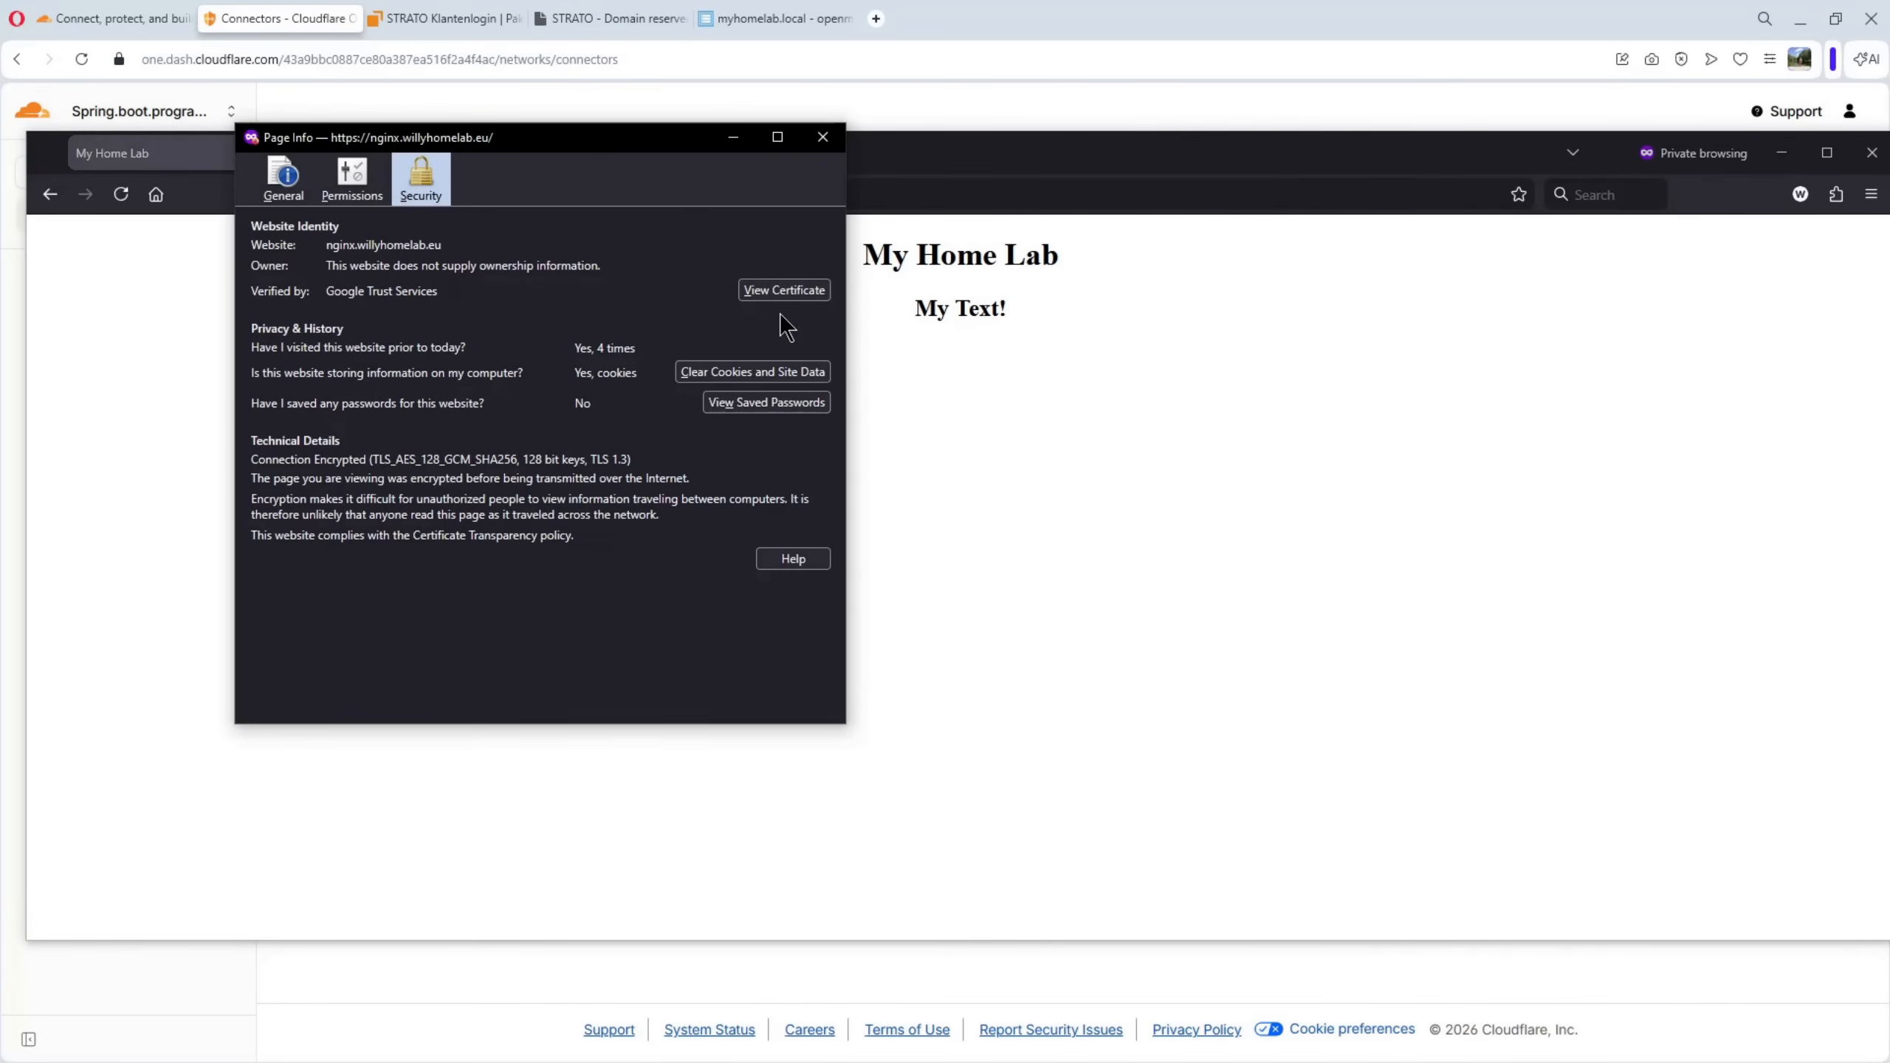
{"action": "left_click", "coordinate": [790, 290]}
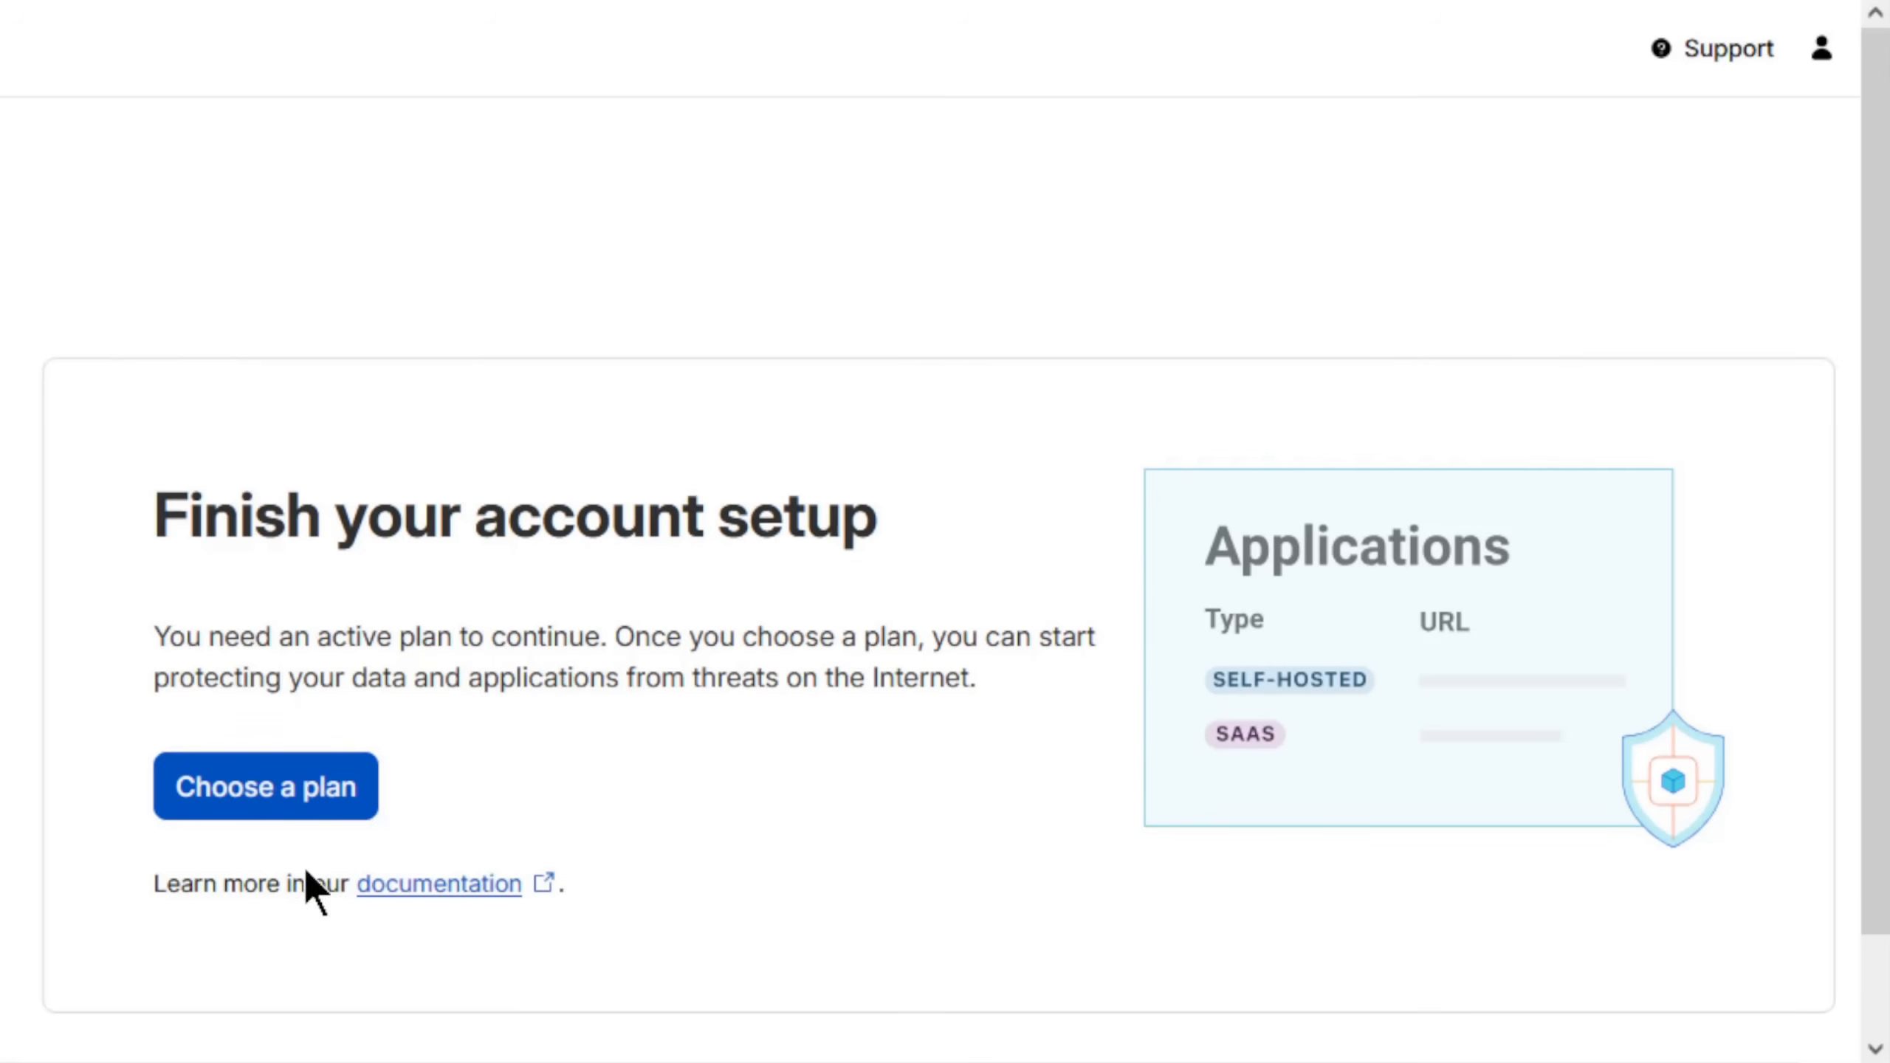
Select the Zero Trust Free plan in the account setup, open the form for adding a payment method, and review its card and billing fields
{"action": "left_click", "coordinate": [264, 789]}
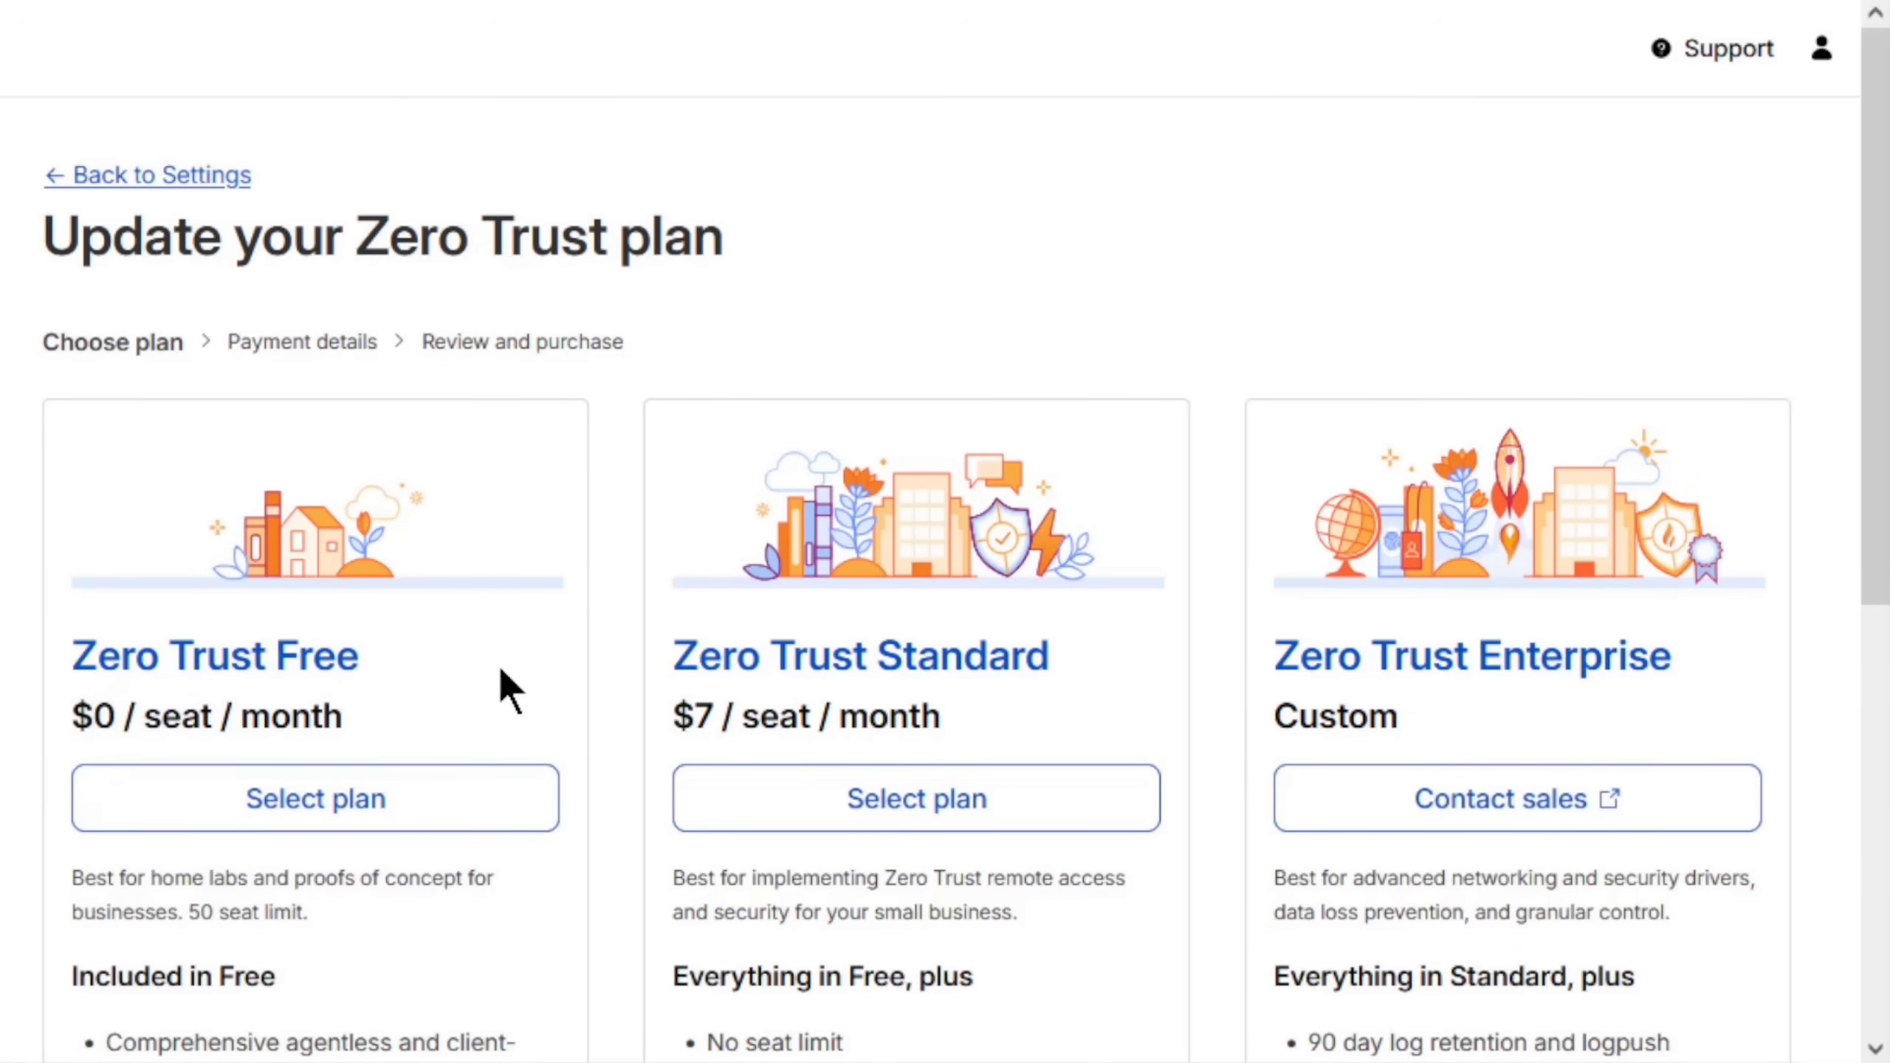
{"action": "scroll", "coordinate": [498, 674], "scroll_direction": "down", "scroll_amount": 8}
{"action": "scroll", "coordinate": [498, 674], "scroll_direction": "up", "scroll_amount": 8}
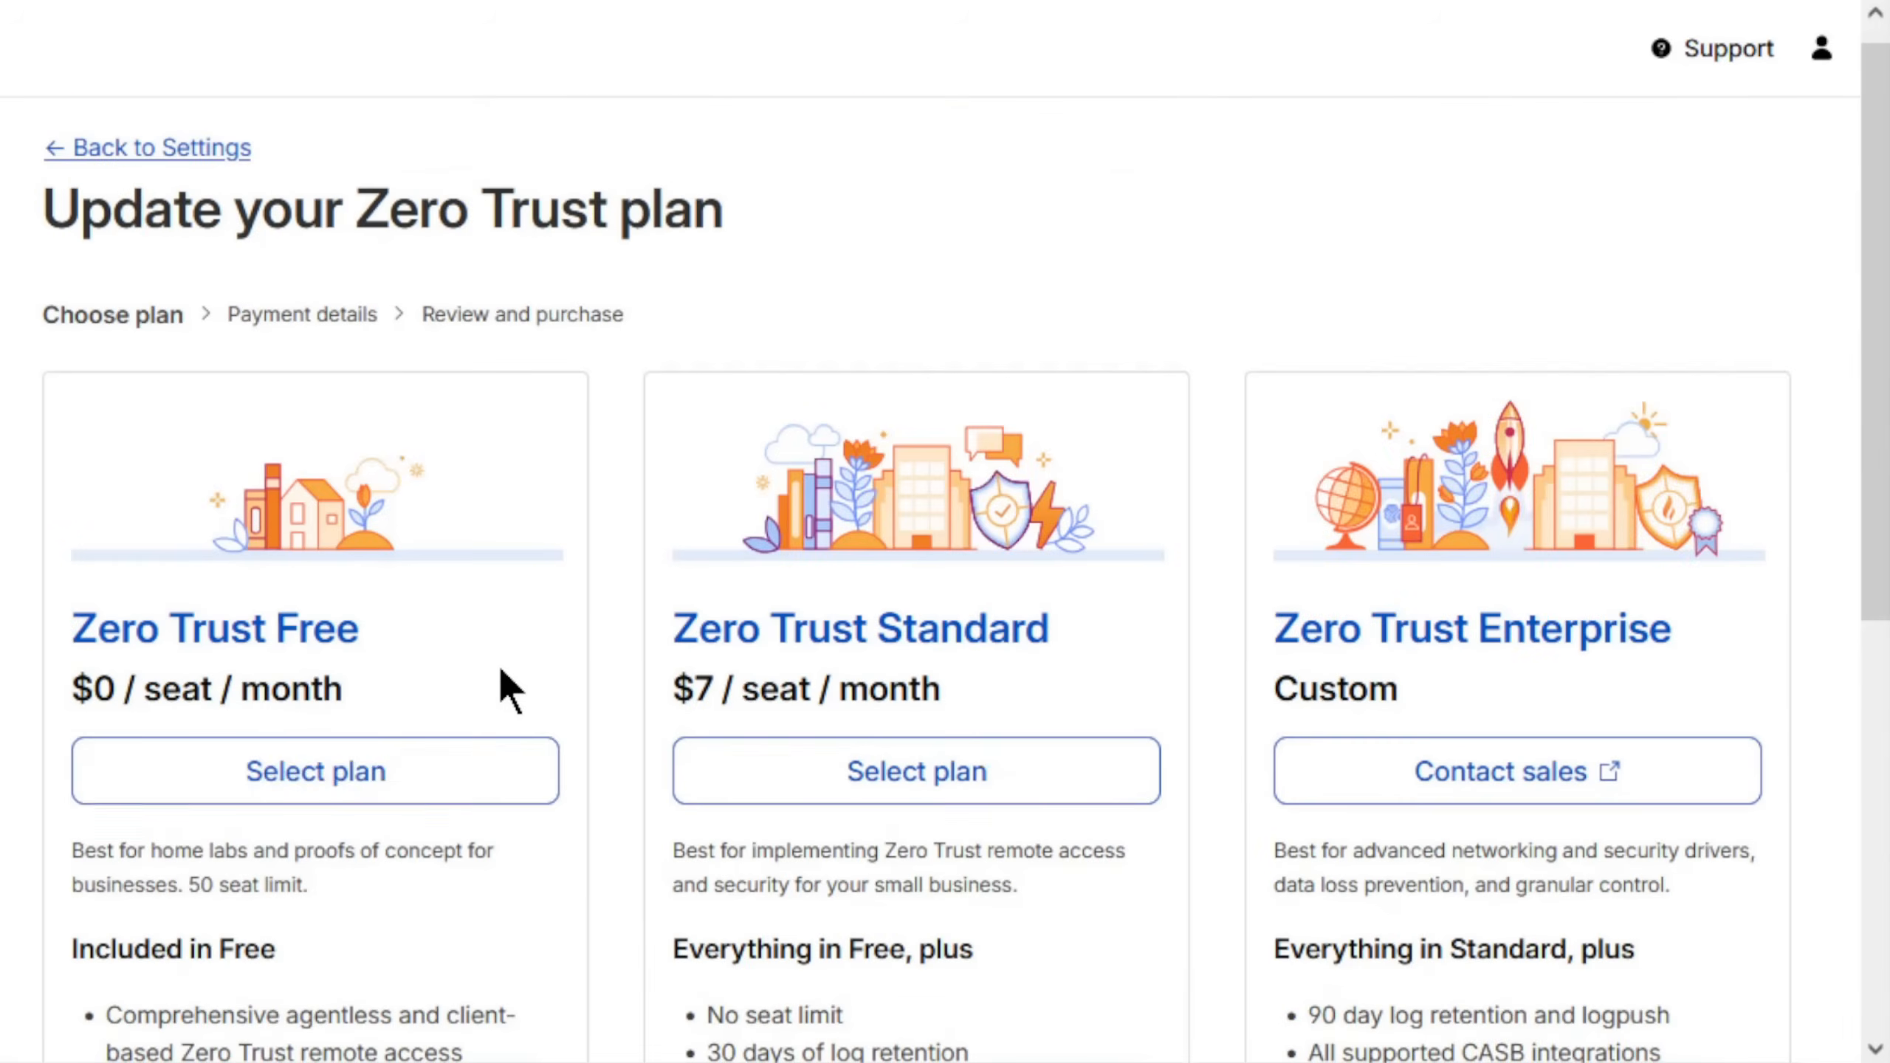
{"action": "left_click", "coordinate": [357, 773]}
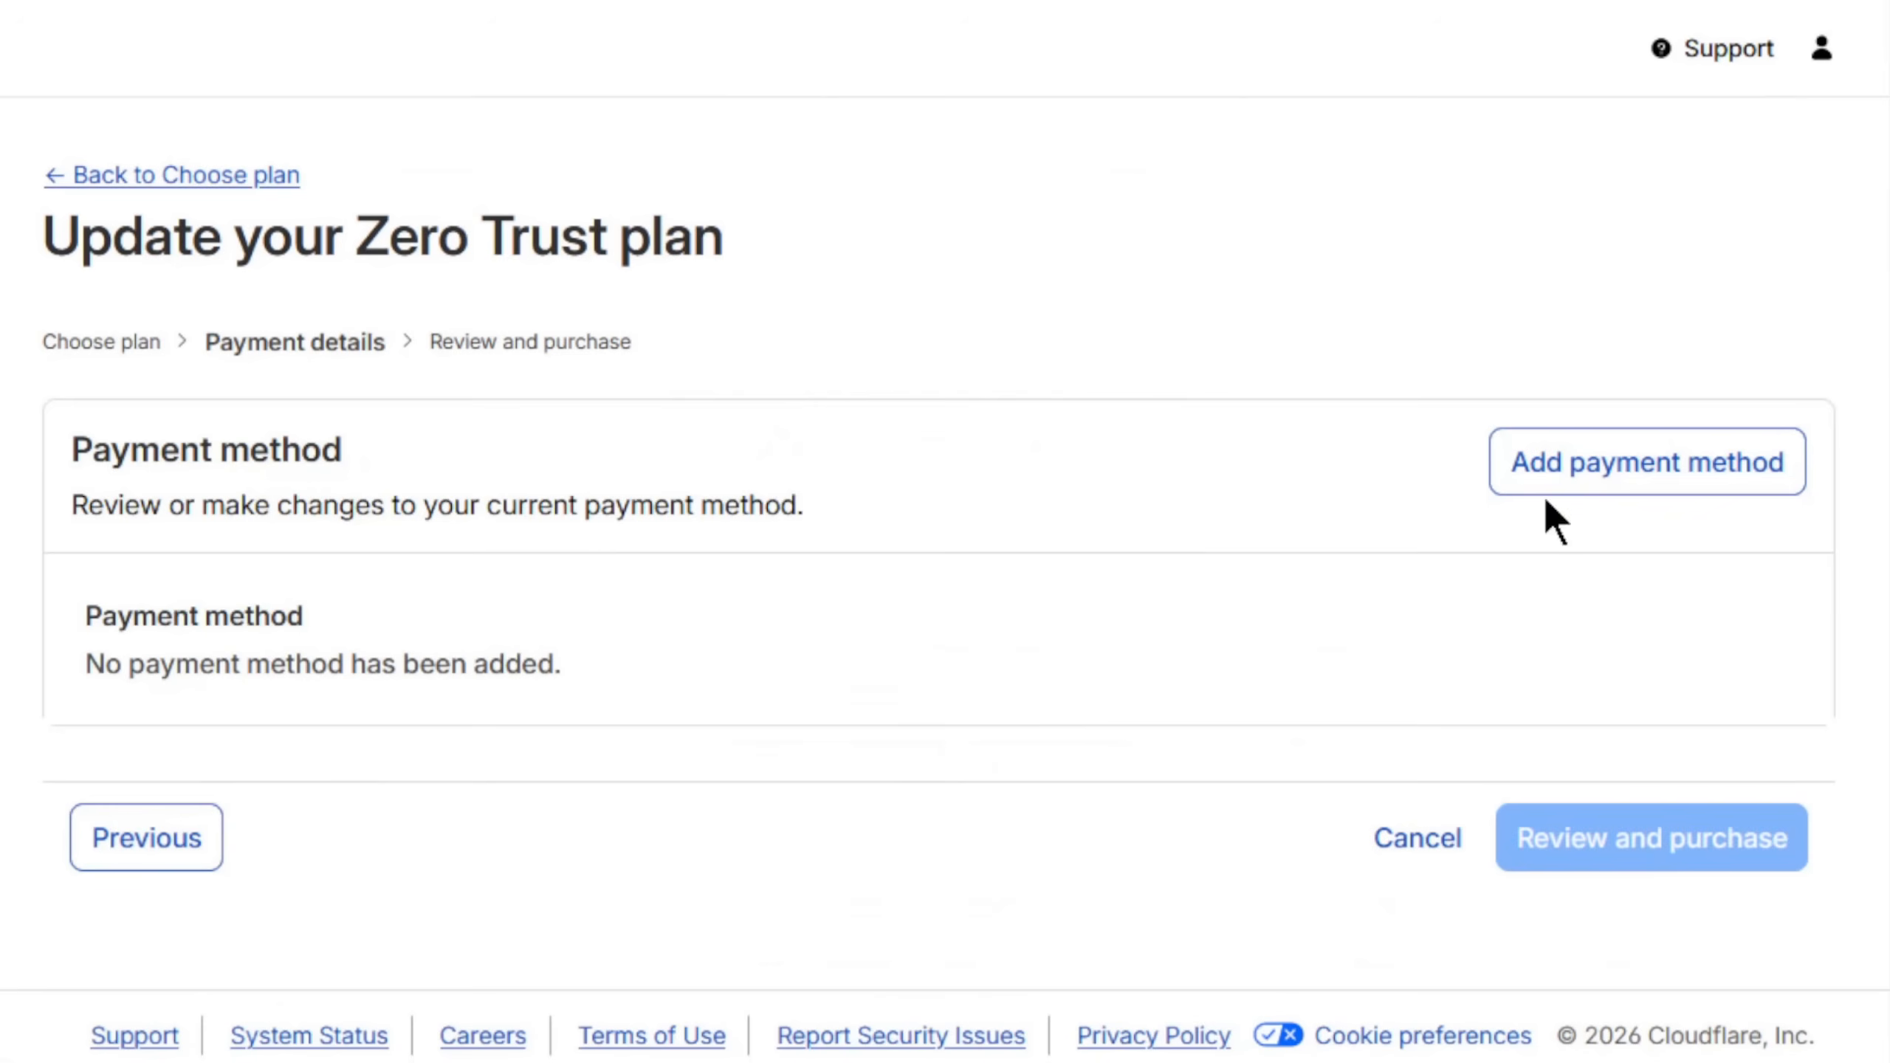
{"action": "left_click", "coordinate": [1615, 463]}
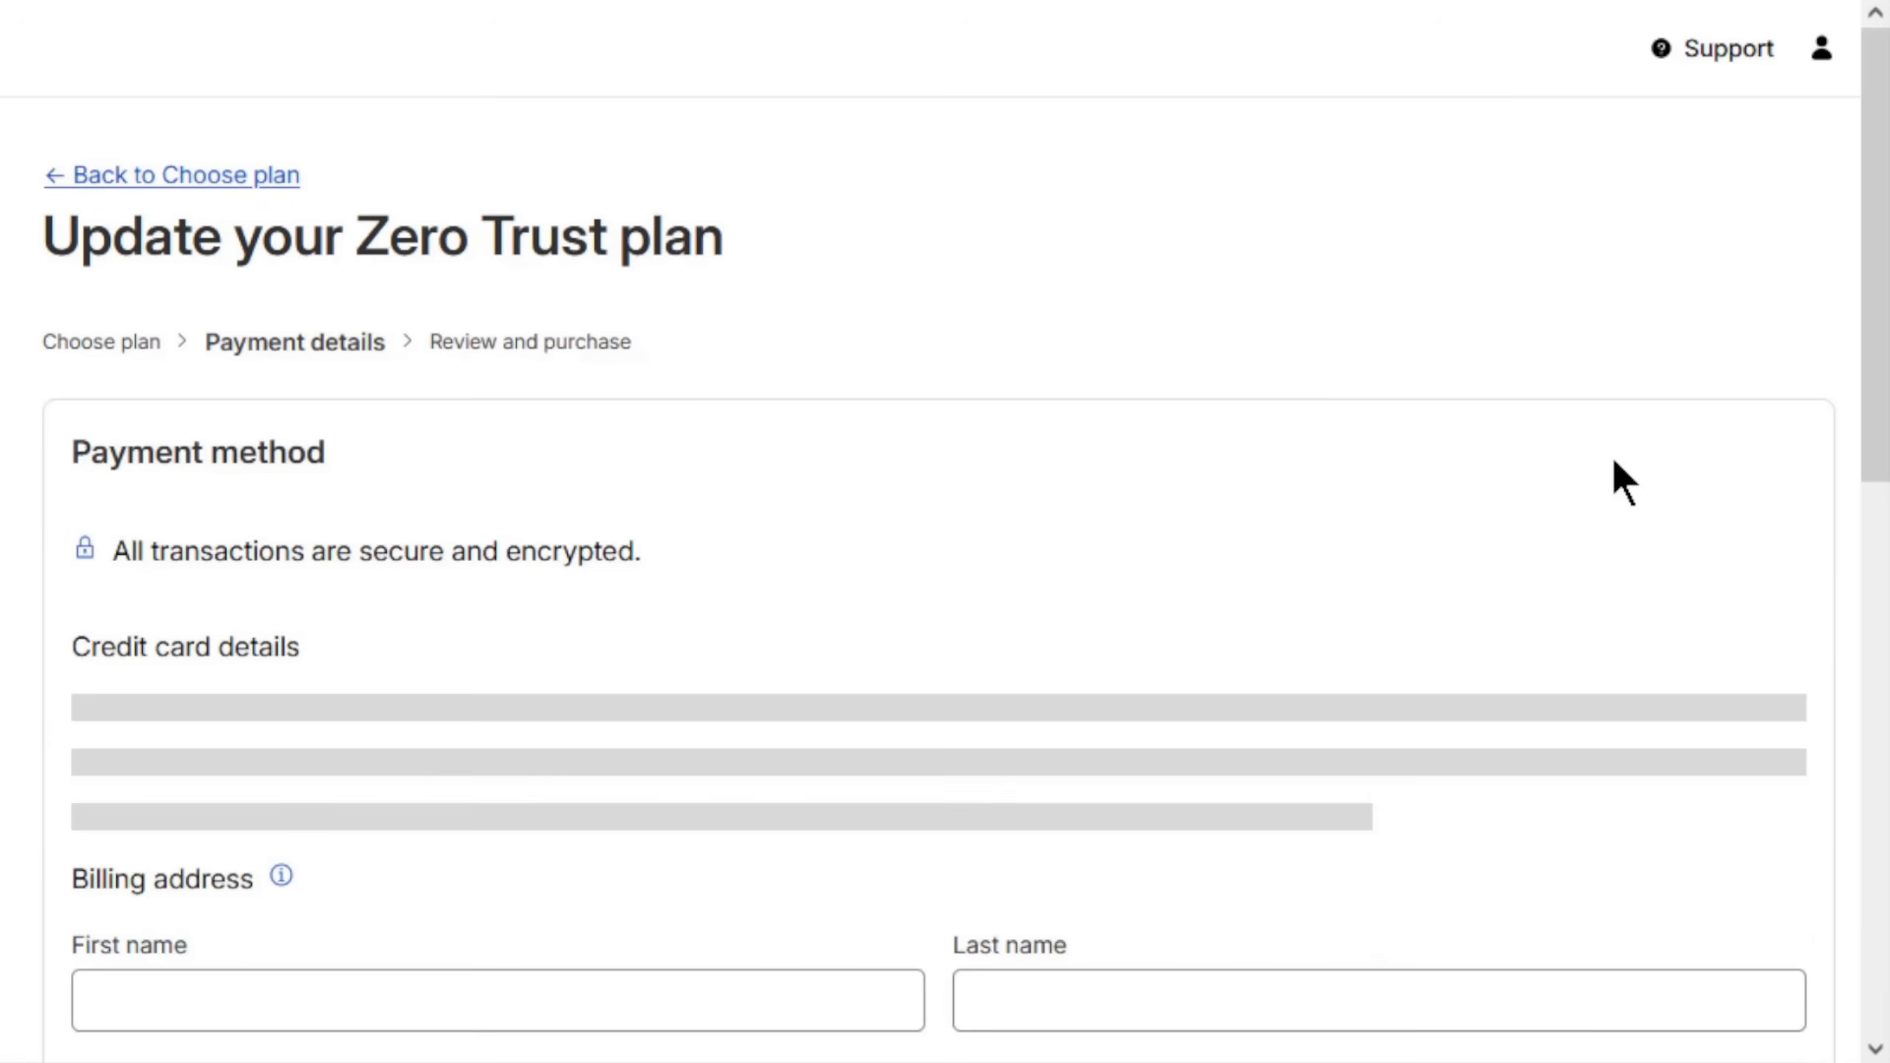
{"action": "scroll", "coordinate": [900, 477], "scroll_direction": "down", "scroll_amount": 6}
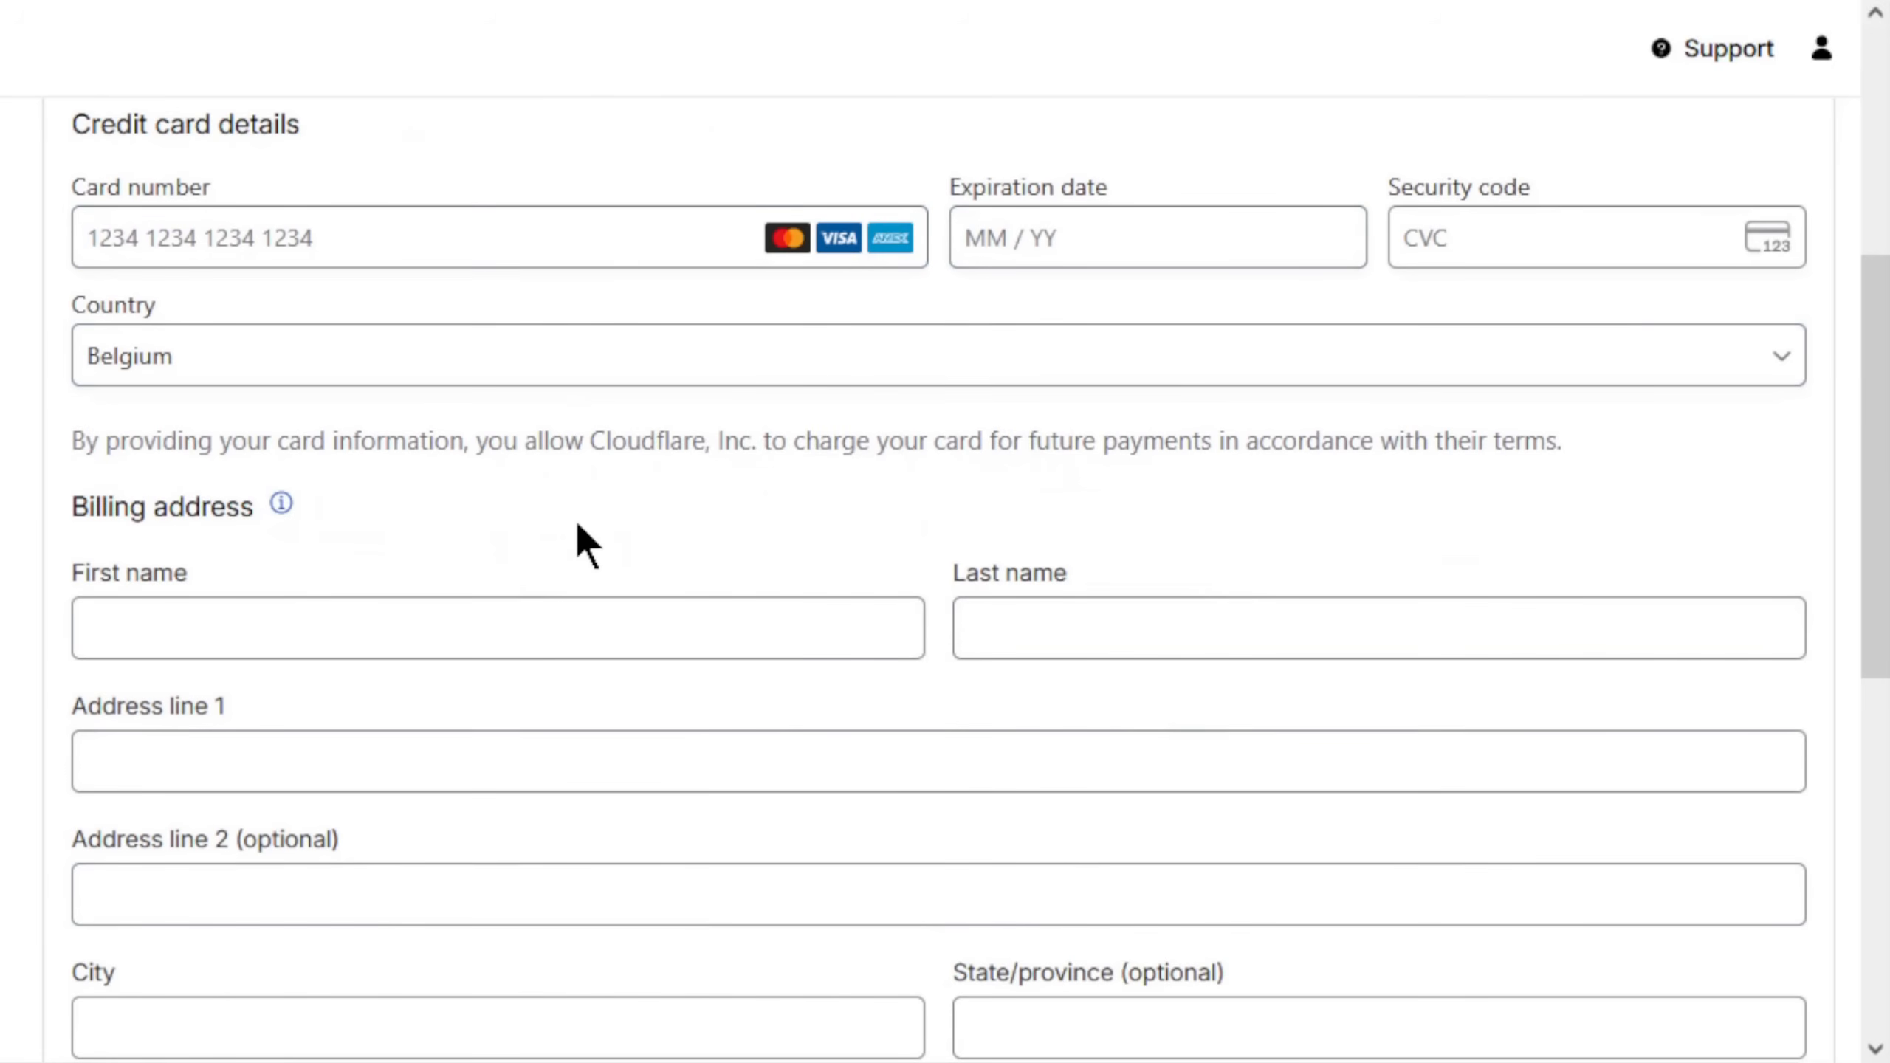
{"action": "scroll", "coordinate": [578, 530], "scroll_direction": "down", "scroll_amount": 8}
{"action": "scroll", "coordinate": [578, 529], "scroll_direction": "down", "scroll_amount": 2}
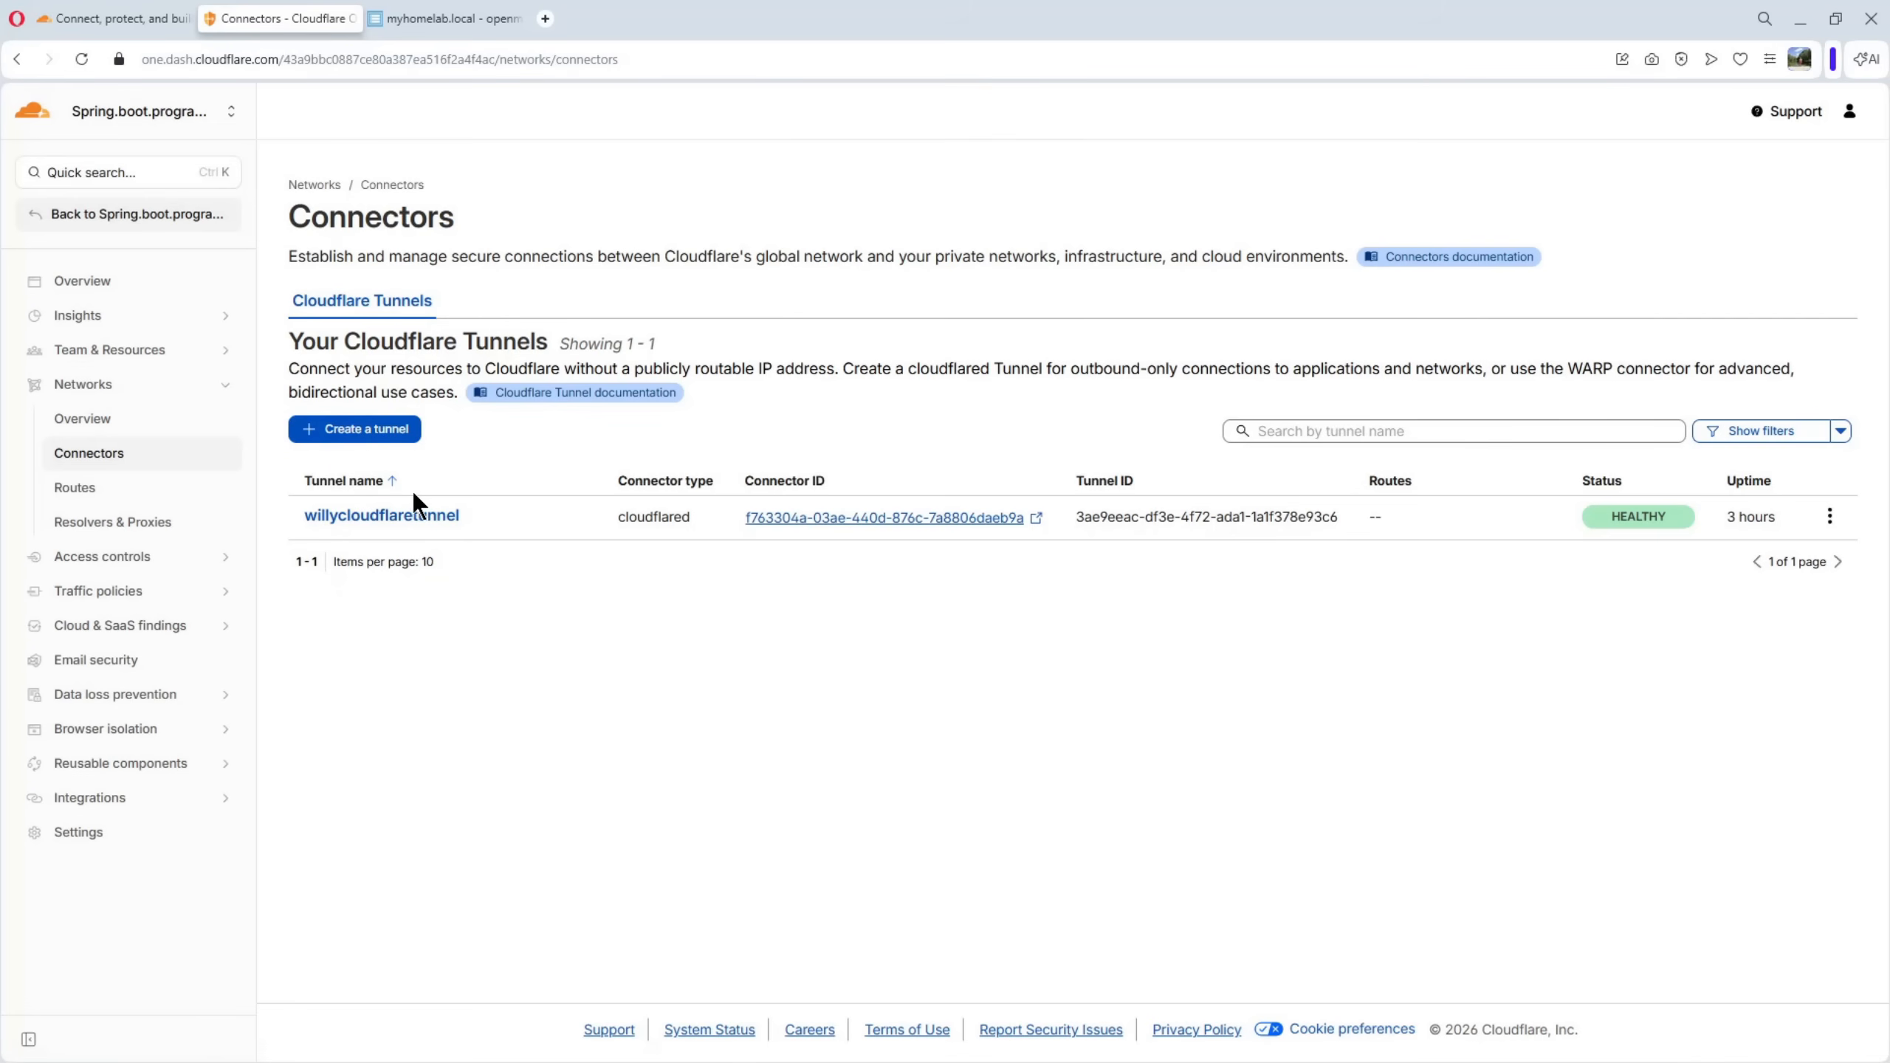
Start adding a self-hosted application under Access controls and name it willyhomelab
{"action": "left_click", "coordinate": [132, 565]}
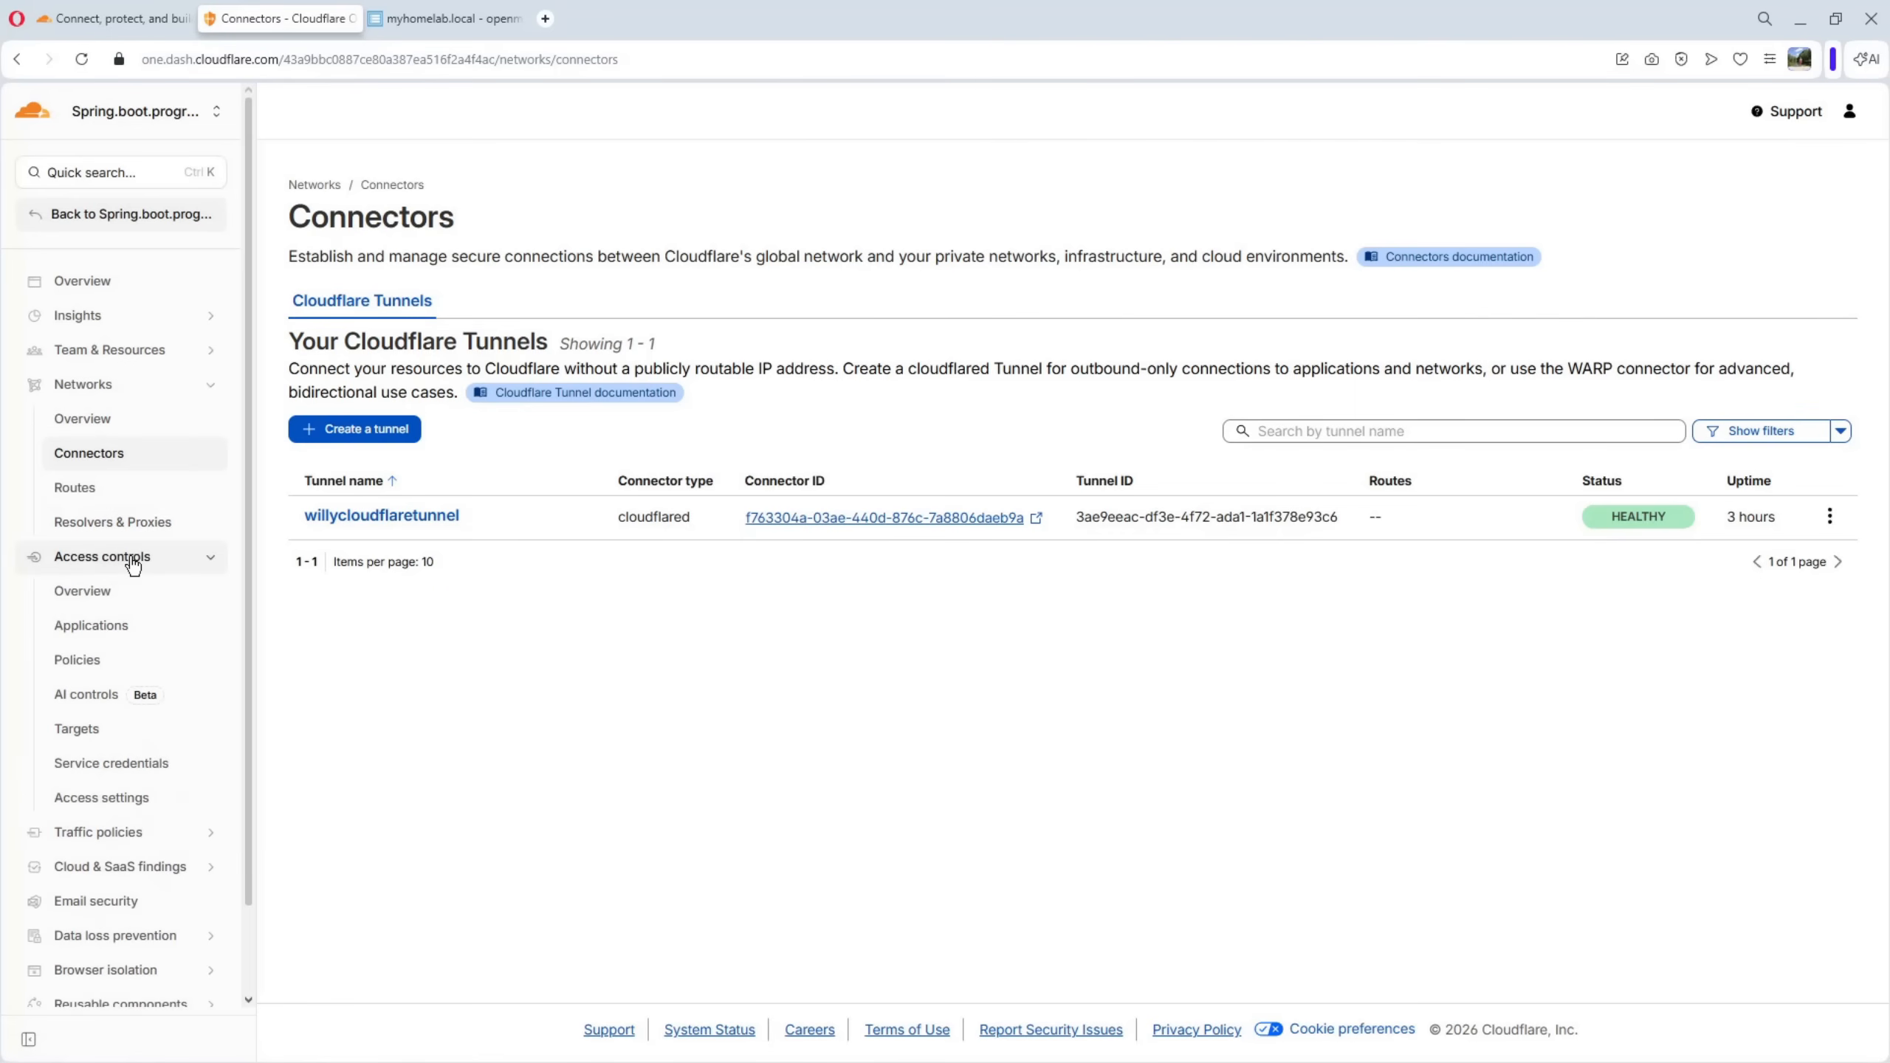
{"action": "left_click", "coordinate": [104, 636]}
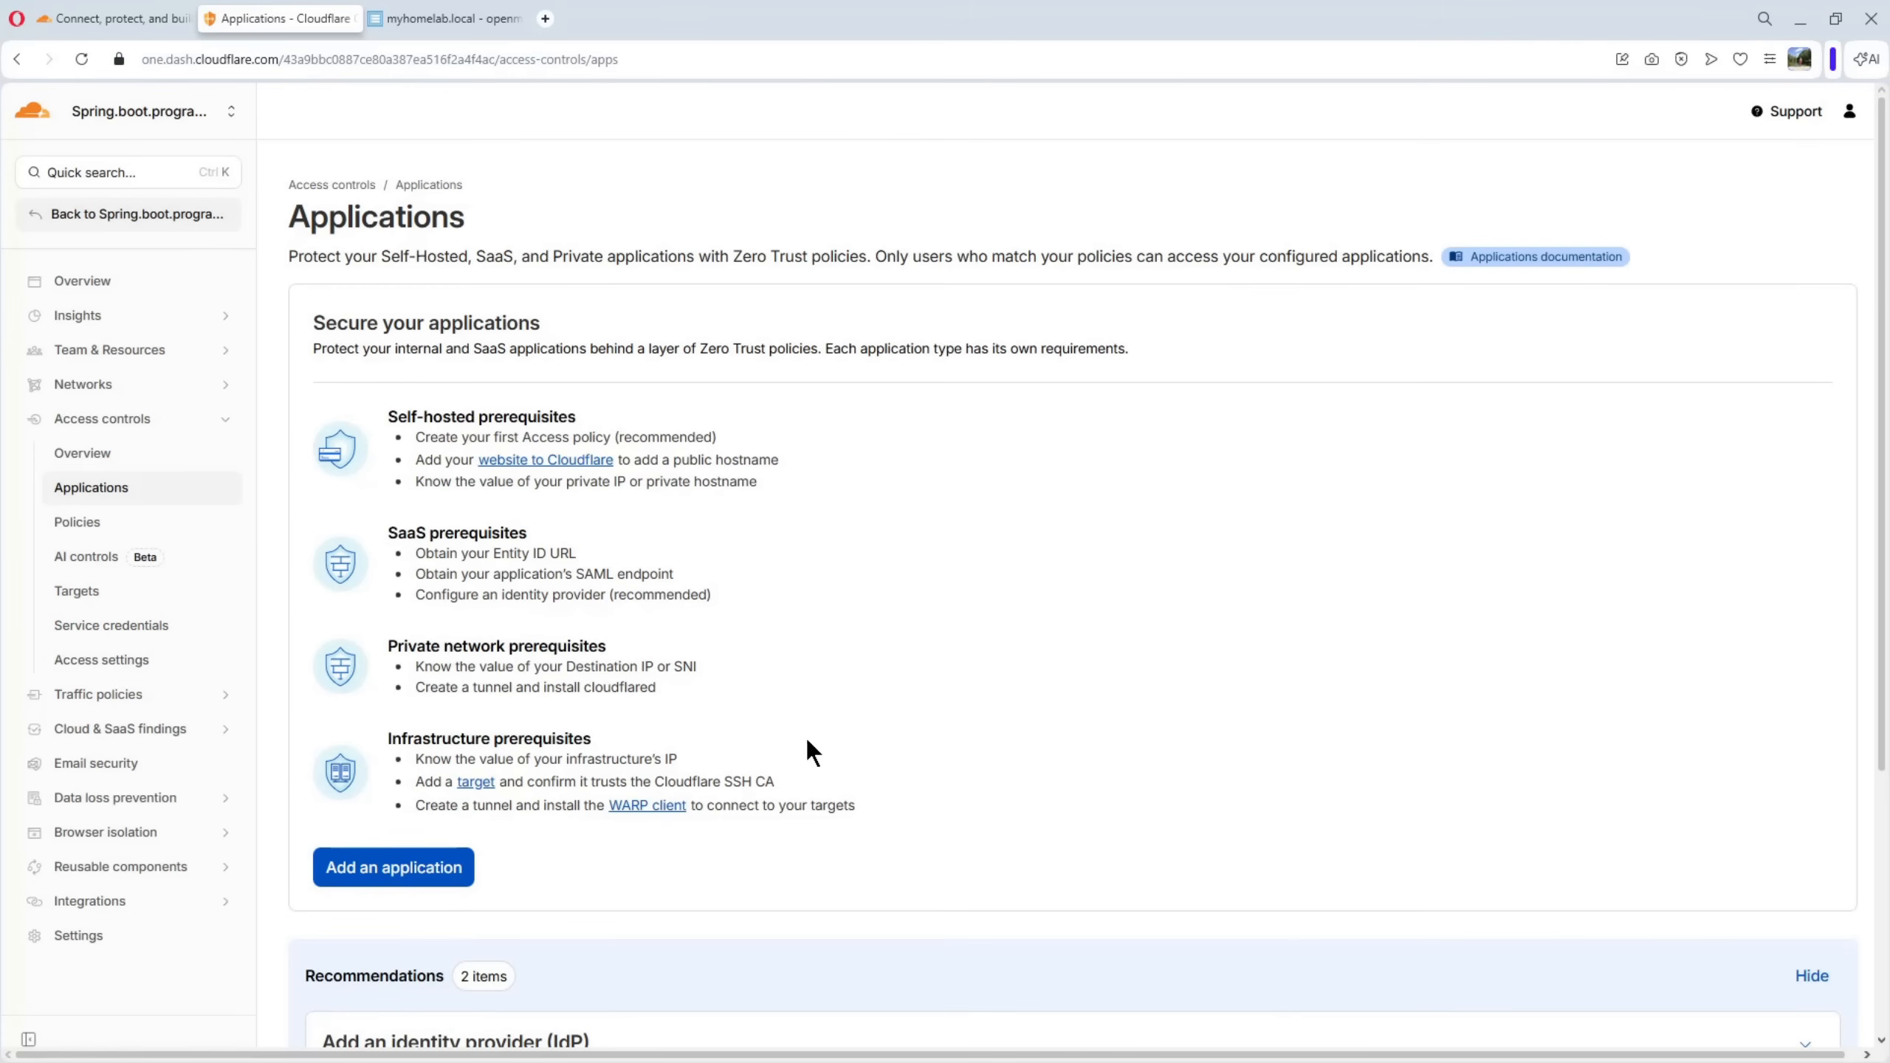
{"action": "left_click", "coordinate": [398, 880]}
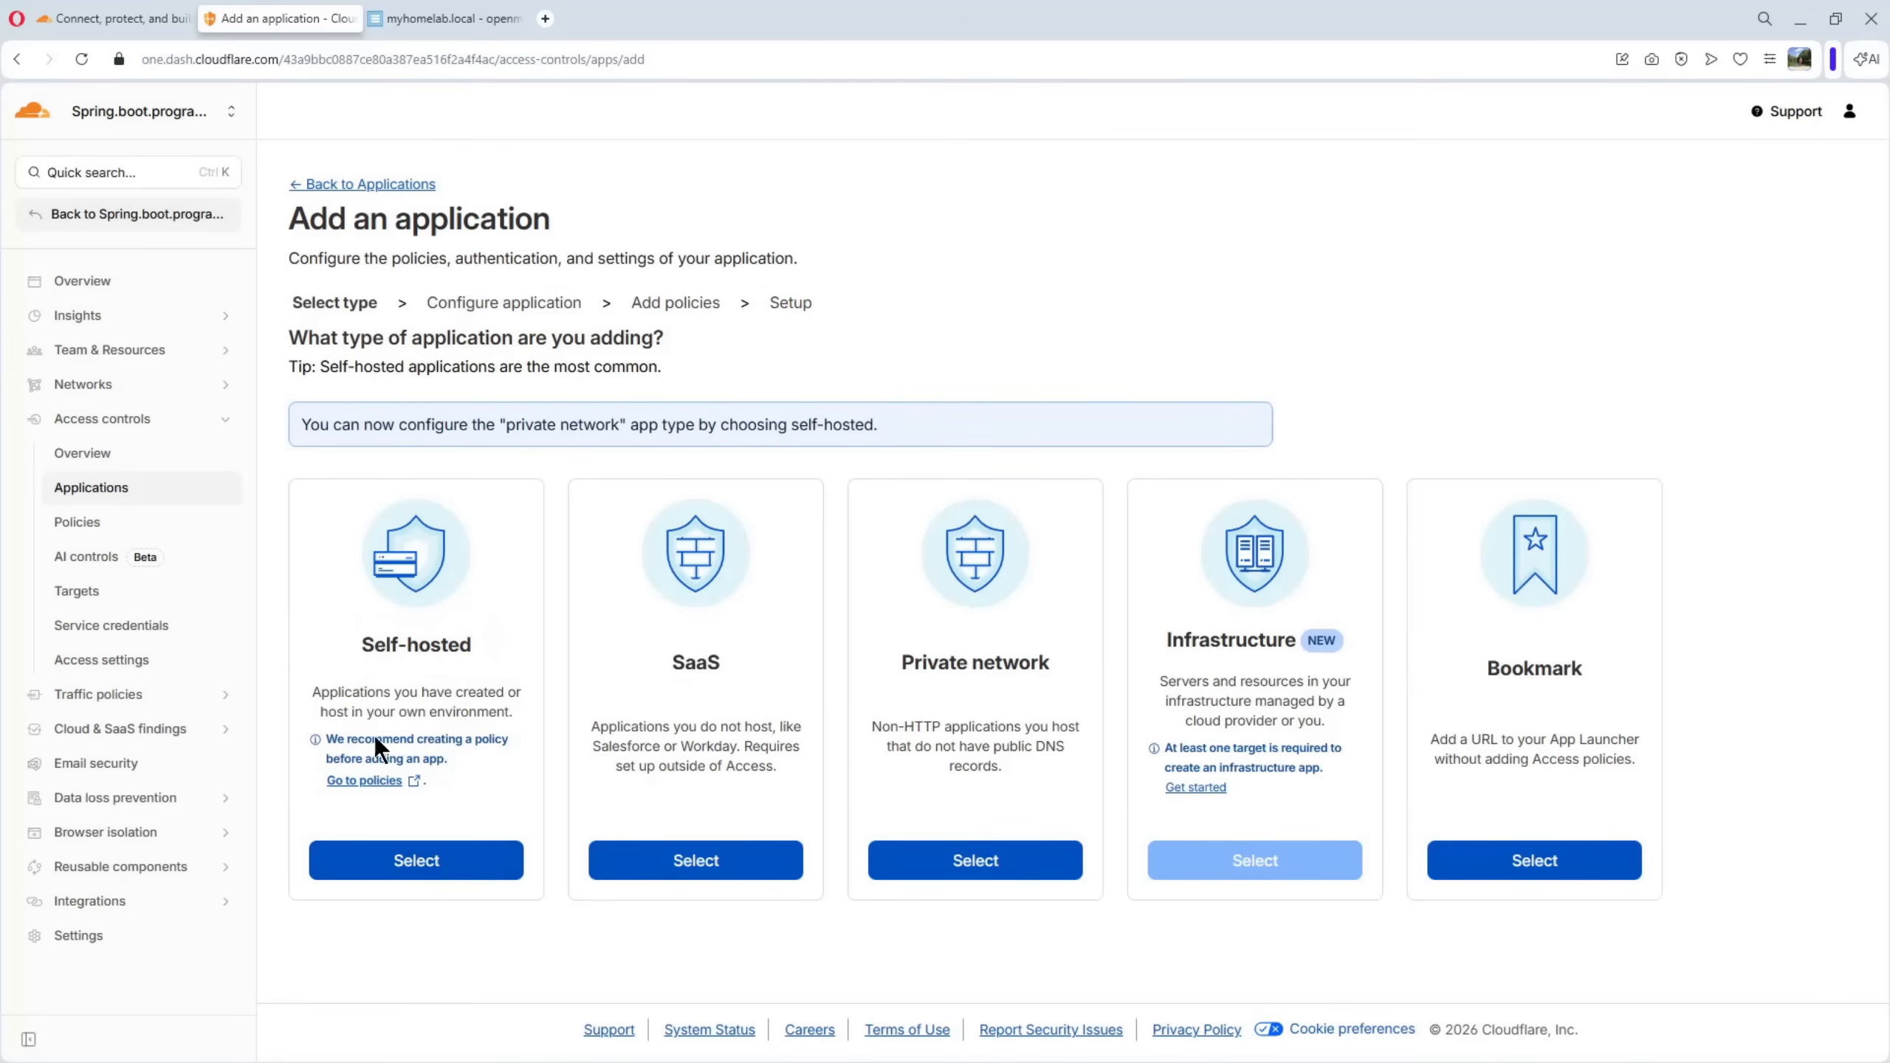
{"action": "left_click", "coordinate": [439, 867]}
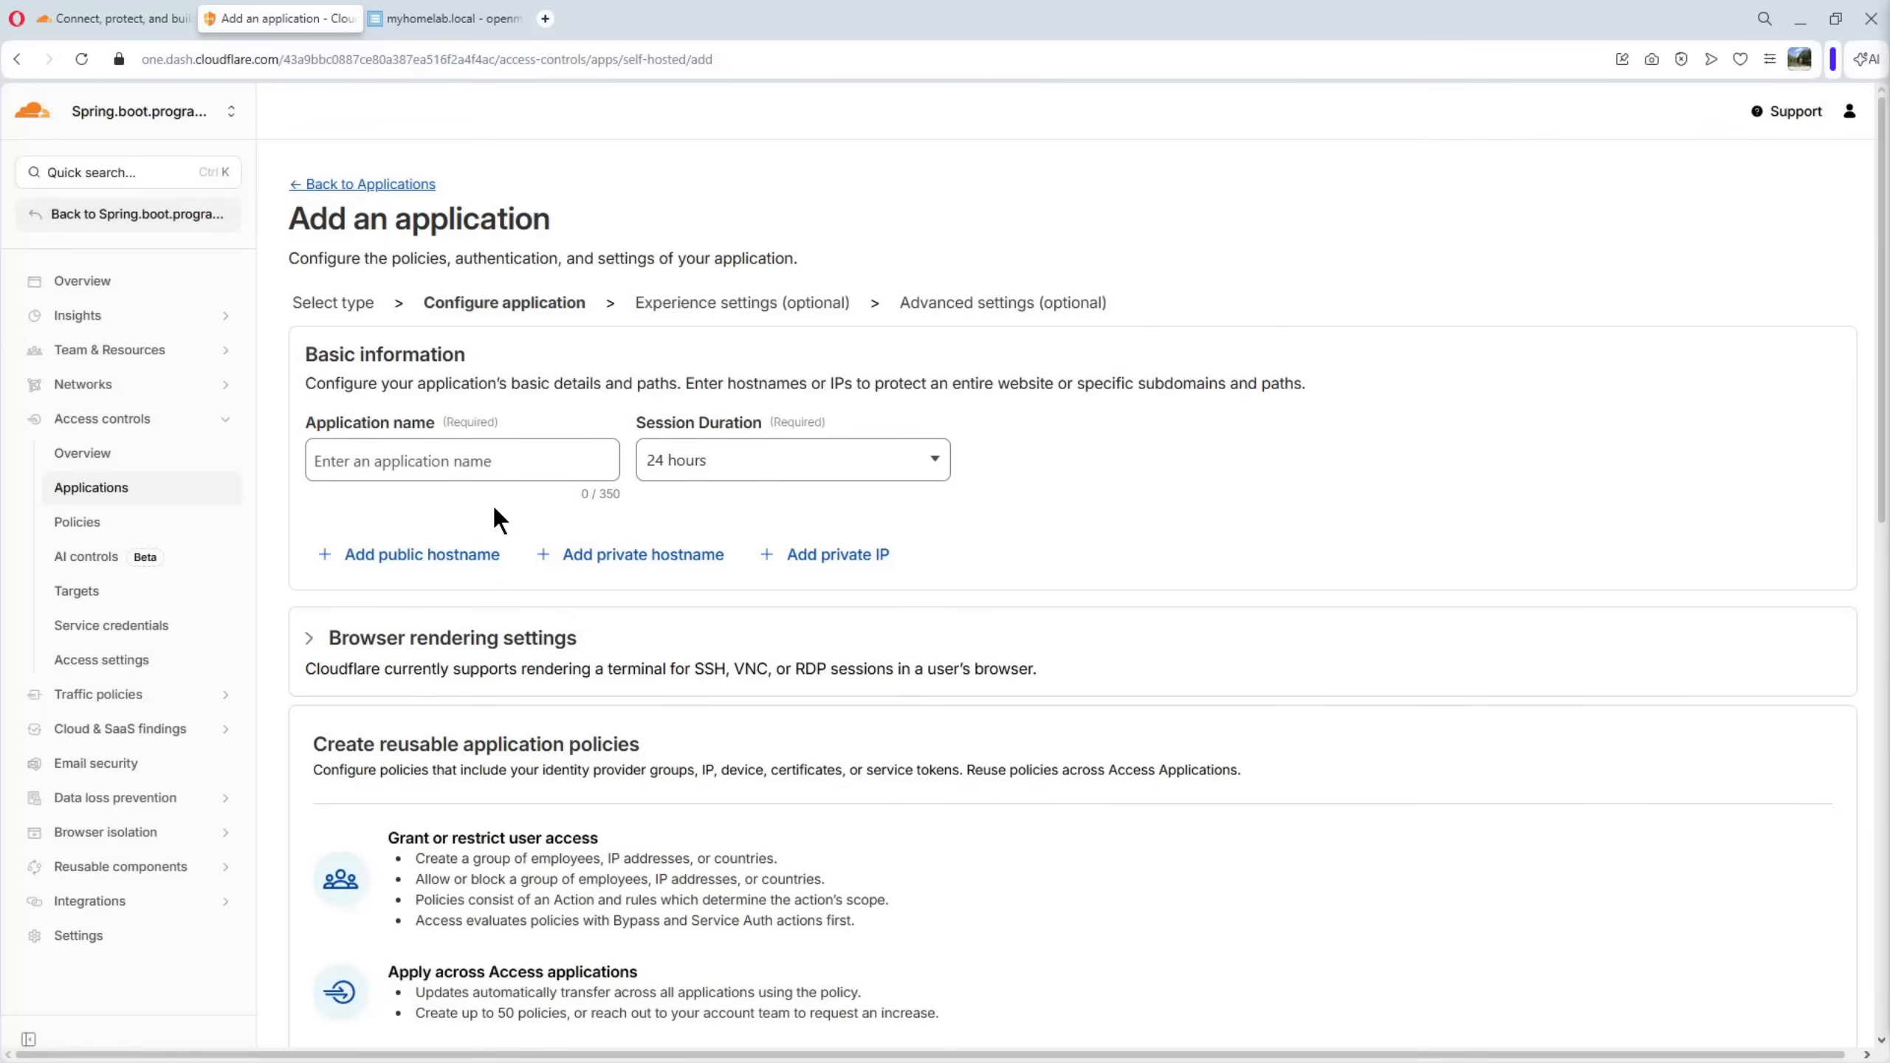
{"action": "left_click", "coordinate": [463, 469]}
{"action": "type", "text": "willyhomelab"}
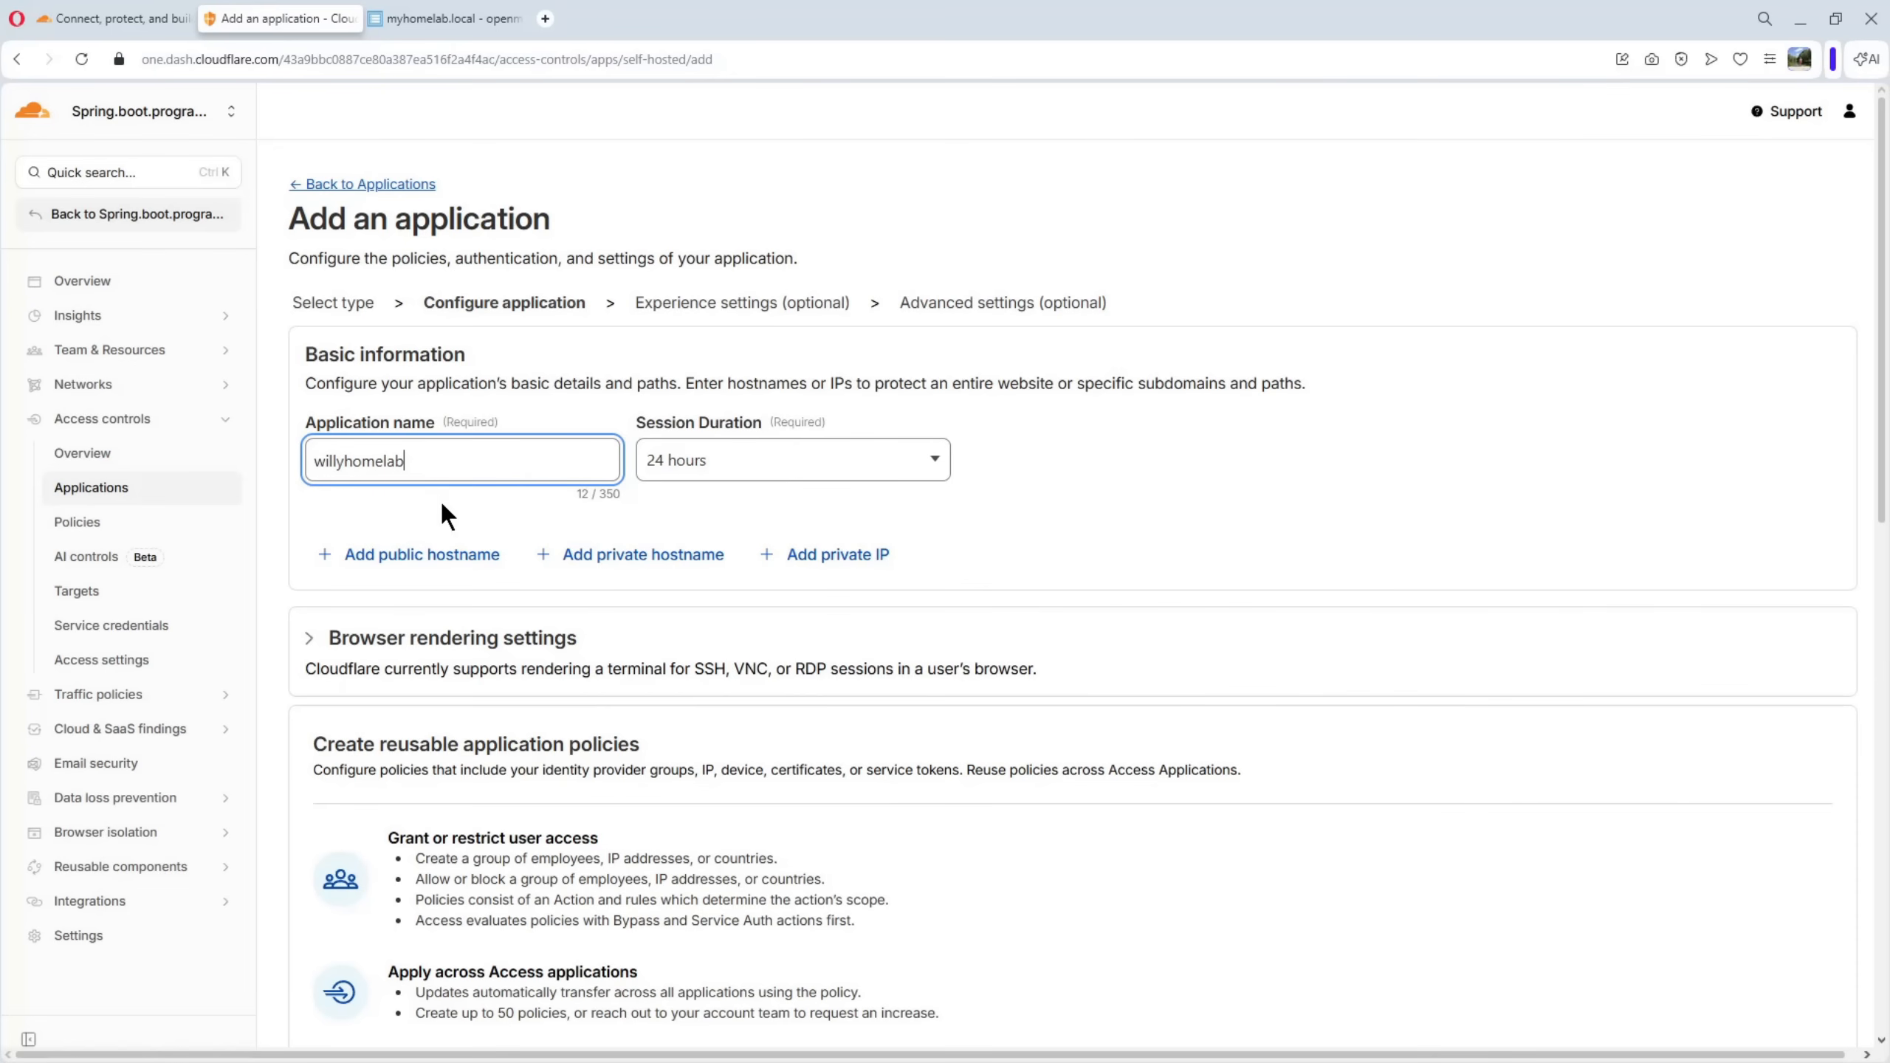
Add a public hostname to the application with subdomain nginx and domain willyhomelab.eu
{"action": "left_click", "coordinate": [429, 567]}
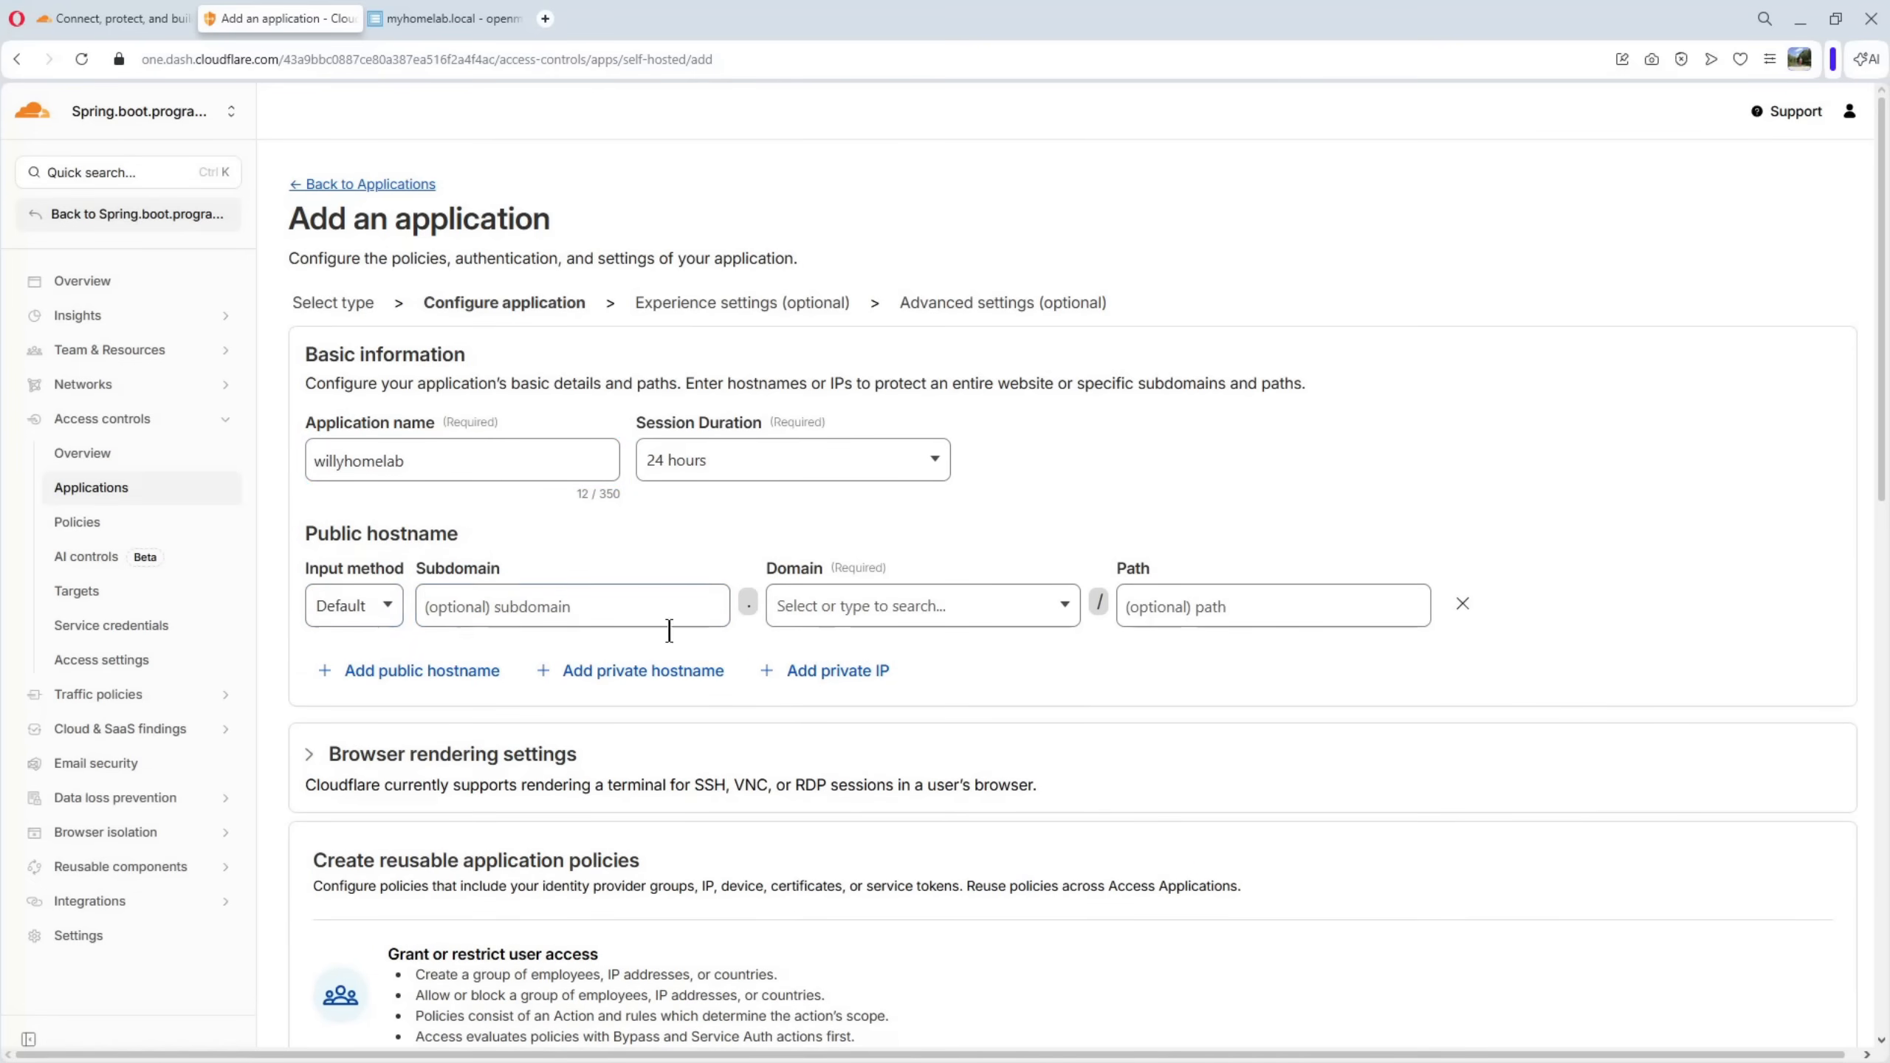
{"action": "left_click", "coordinate": [844, 612]}
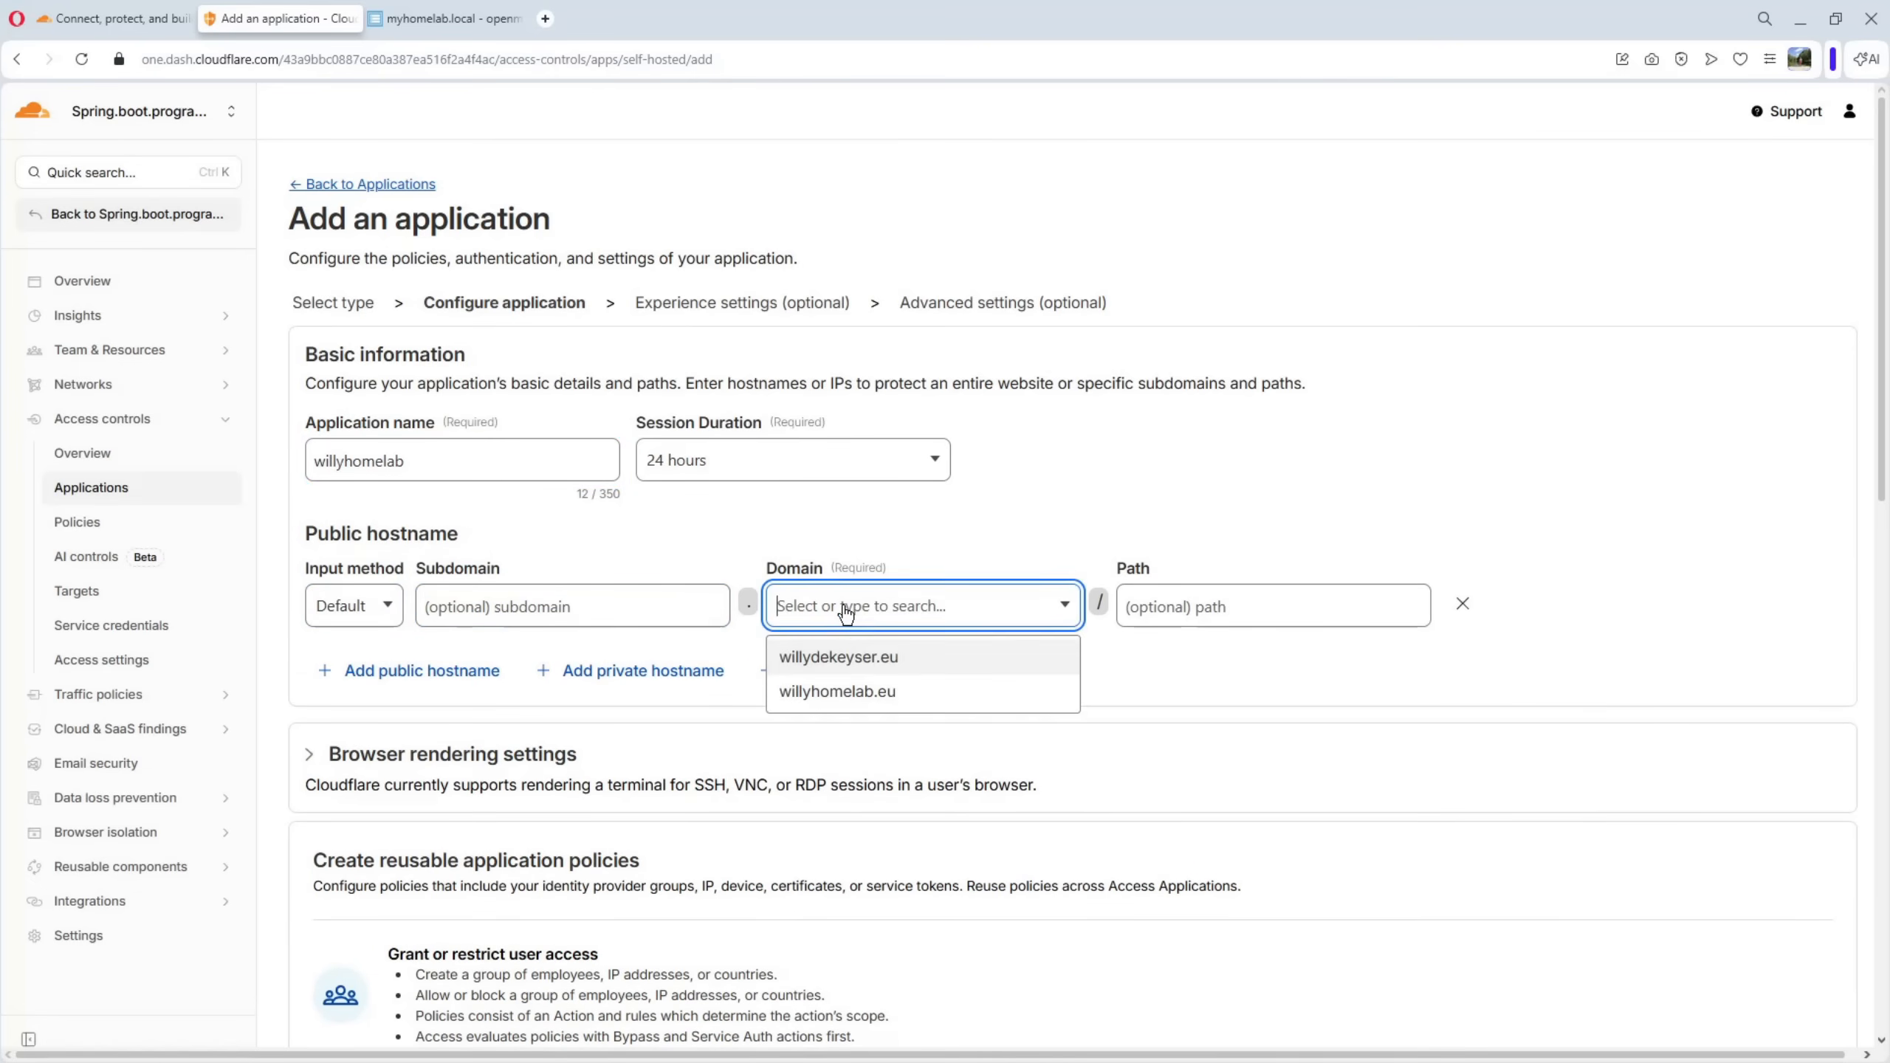
{"action": "left_click", "coordinate": [839, 693]}
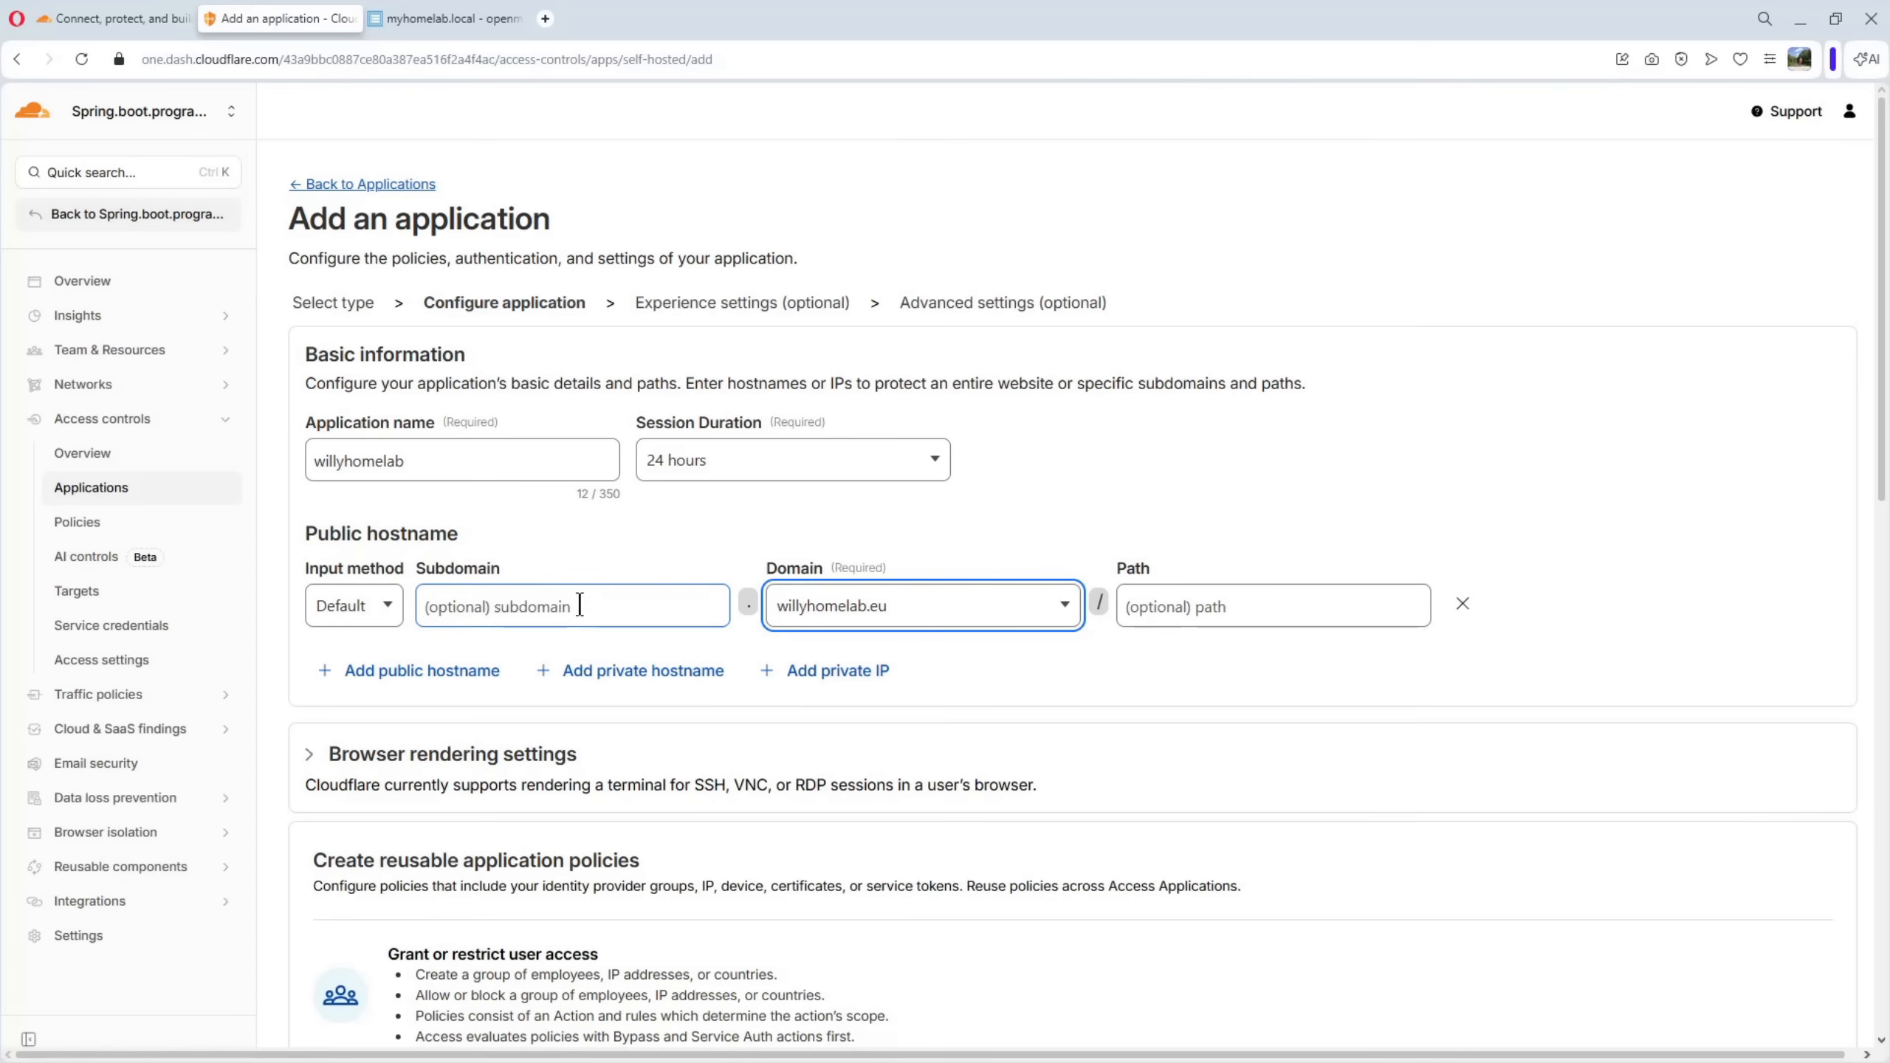
{"action": "left_click", "coordinate": [527, 612]}
{"action": "type", "text": "nginx"}
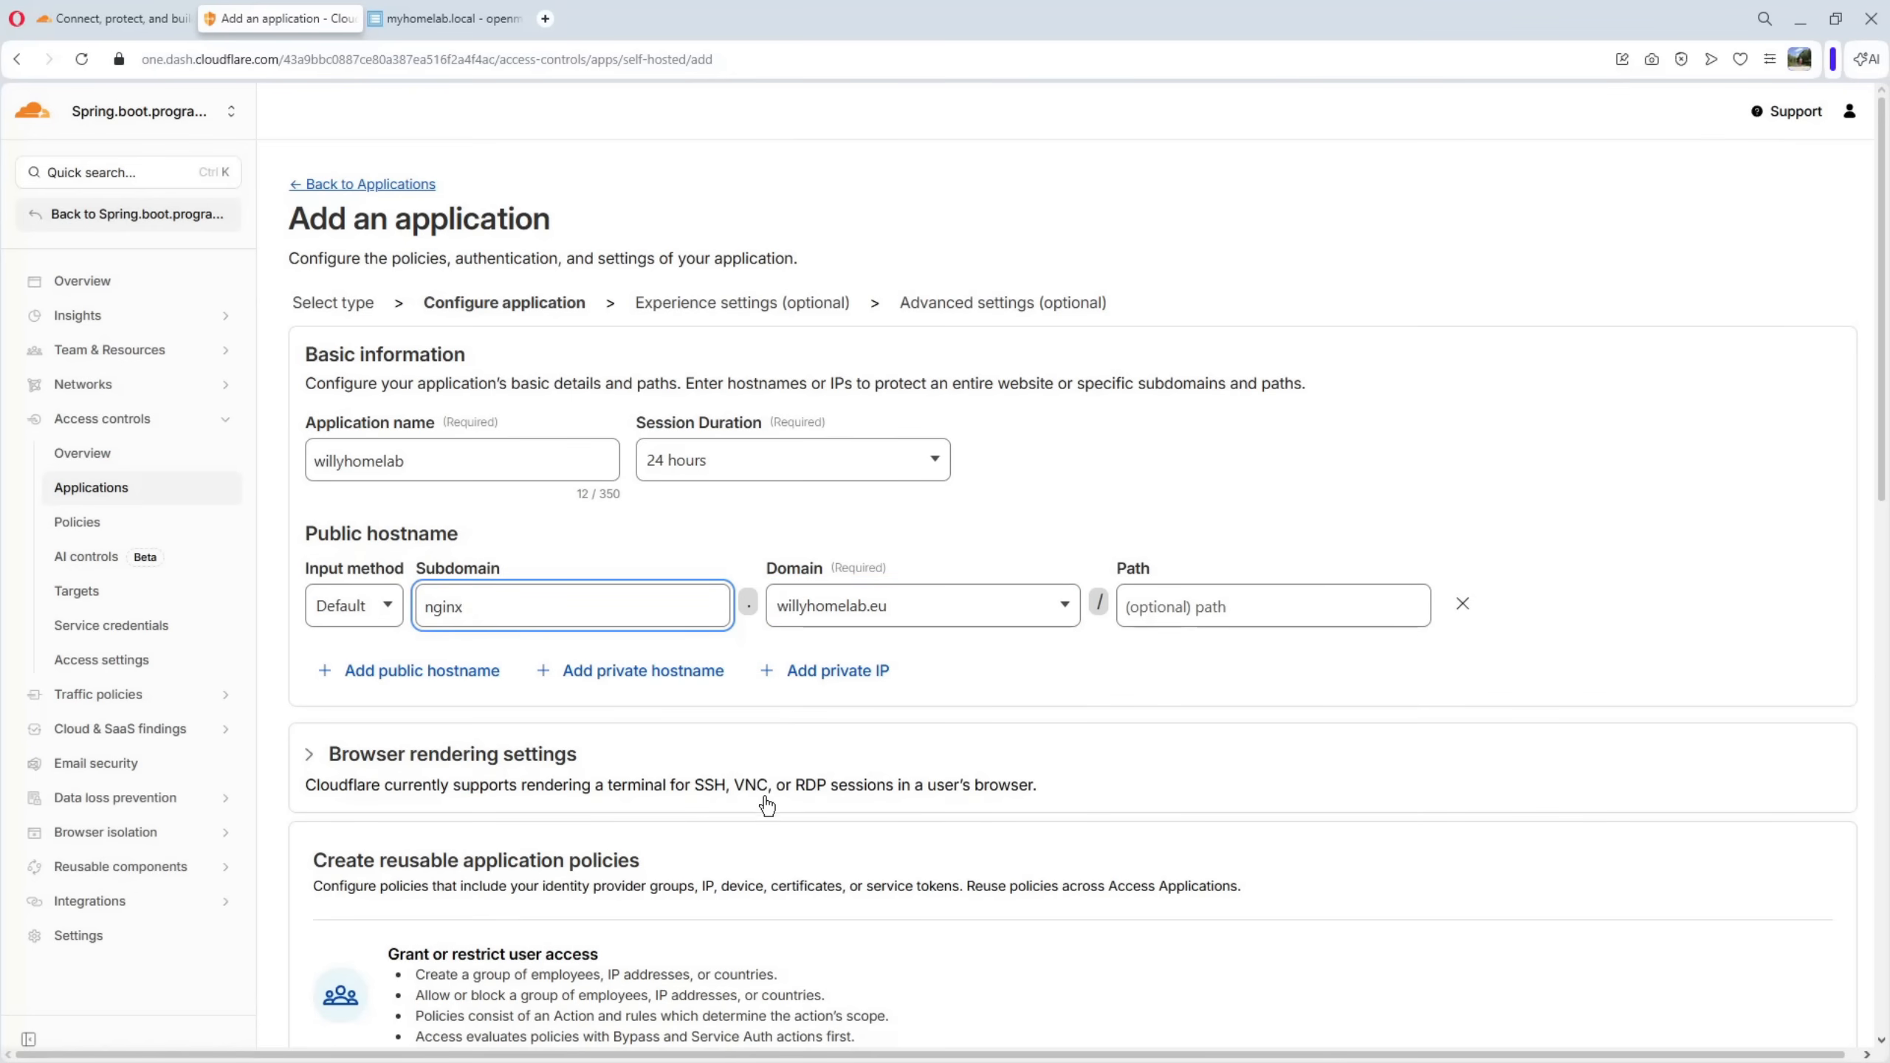
Keep the default login, experience and advanced settings for the willyhomelab application, and save it
{"action": "scroll", "coordinate": [909, 759], "scroll_direction": "down", "scroll_amount": 5}
{"action": "scroll", "coordinate": [912, 758], "scroll_direction": "down", "scroll_amount": 5}
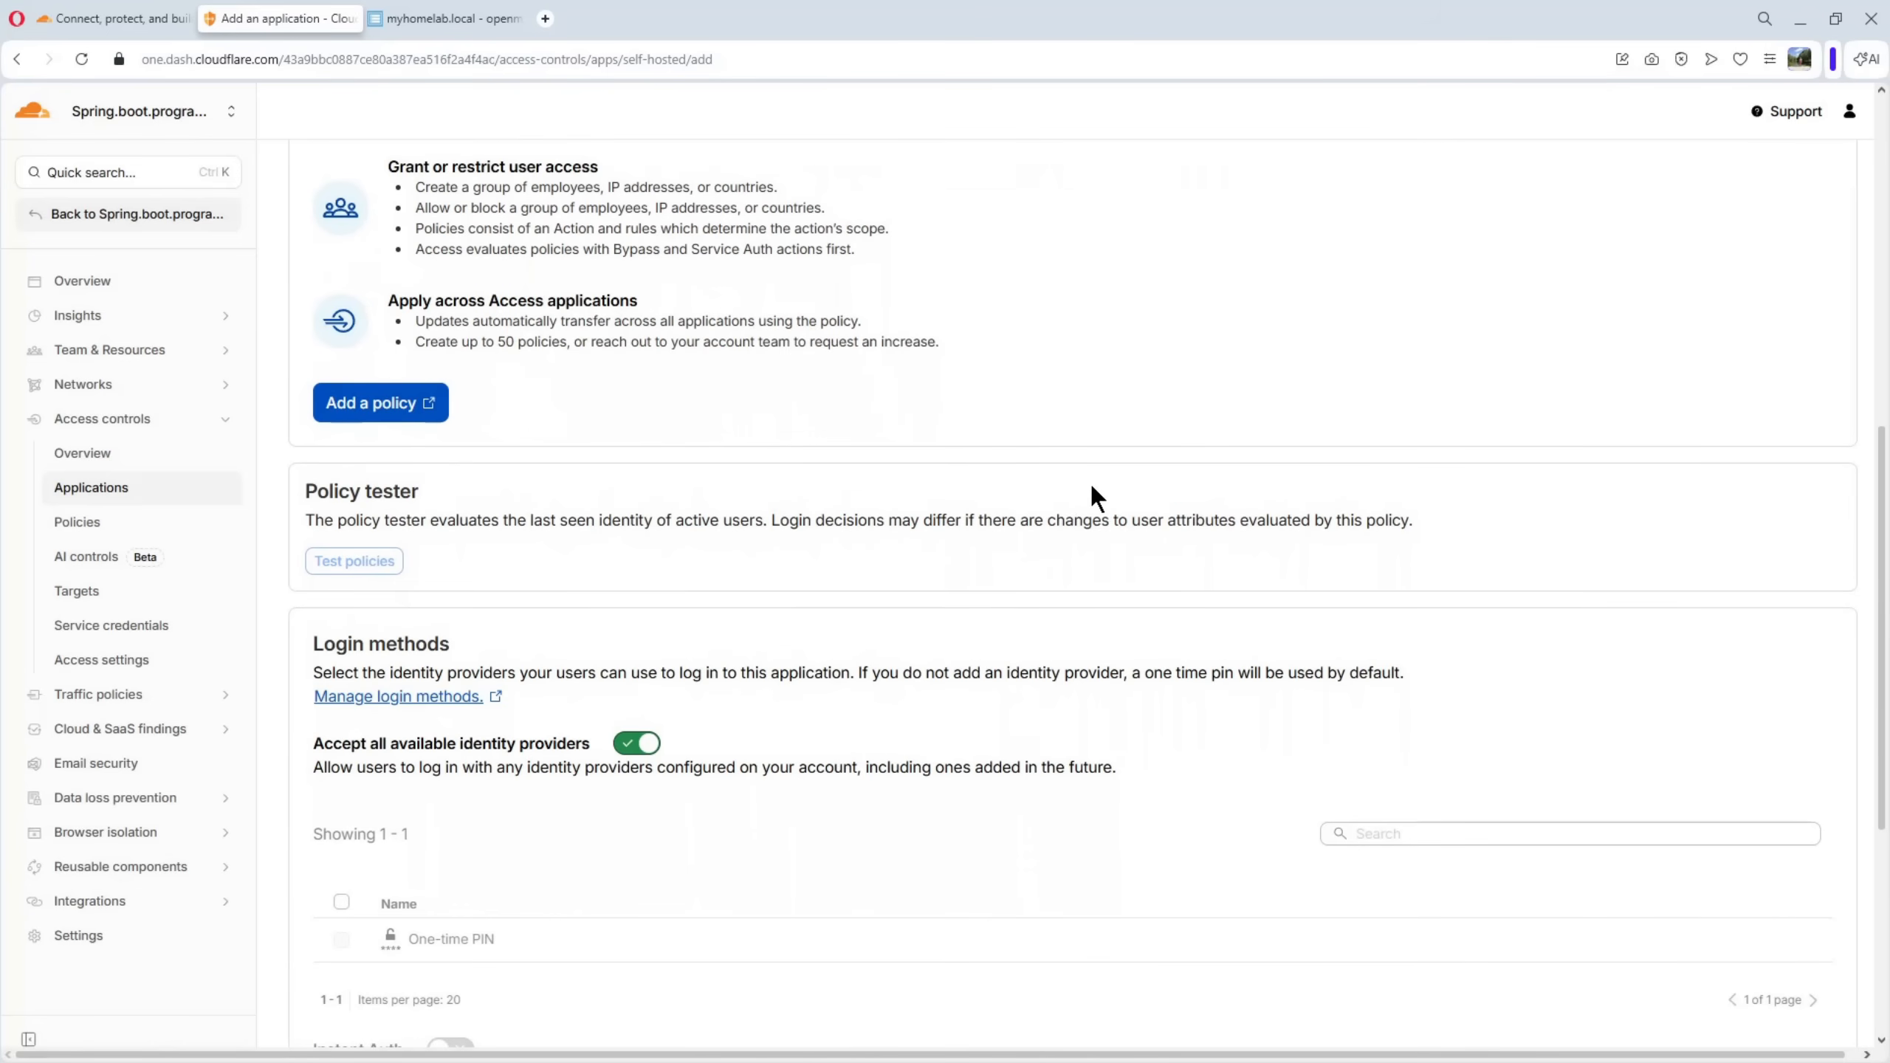
{"action": "scroll", "coordinate": [1097, 499], "scroll_direction": "down", "scroll_amount": 6}
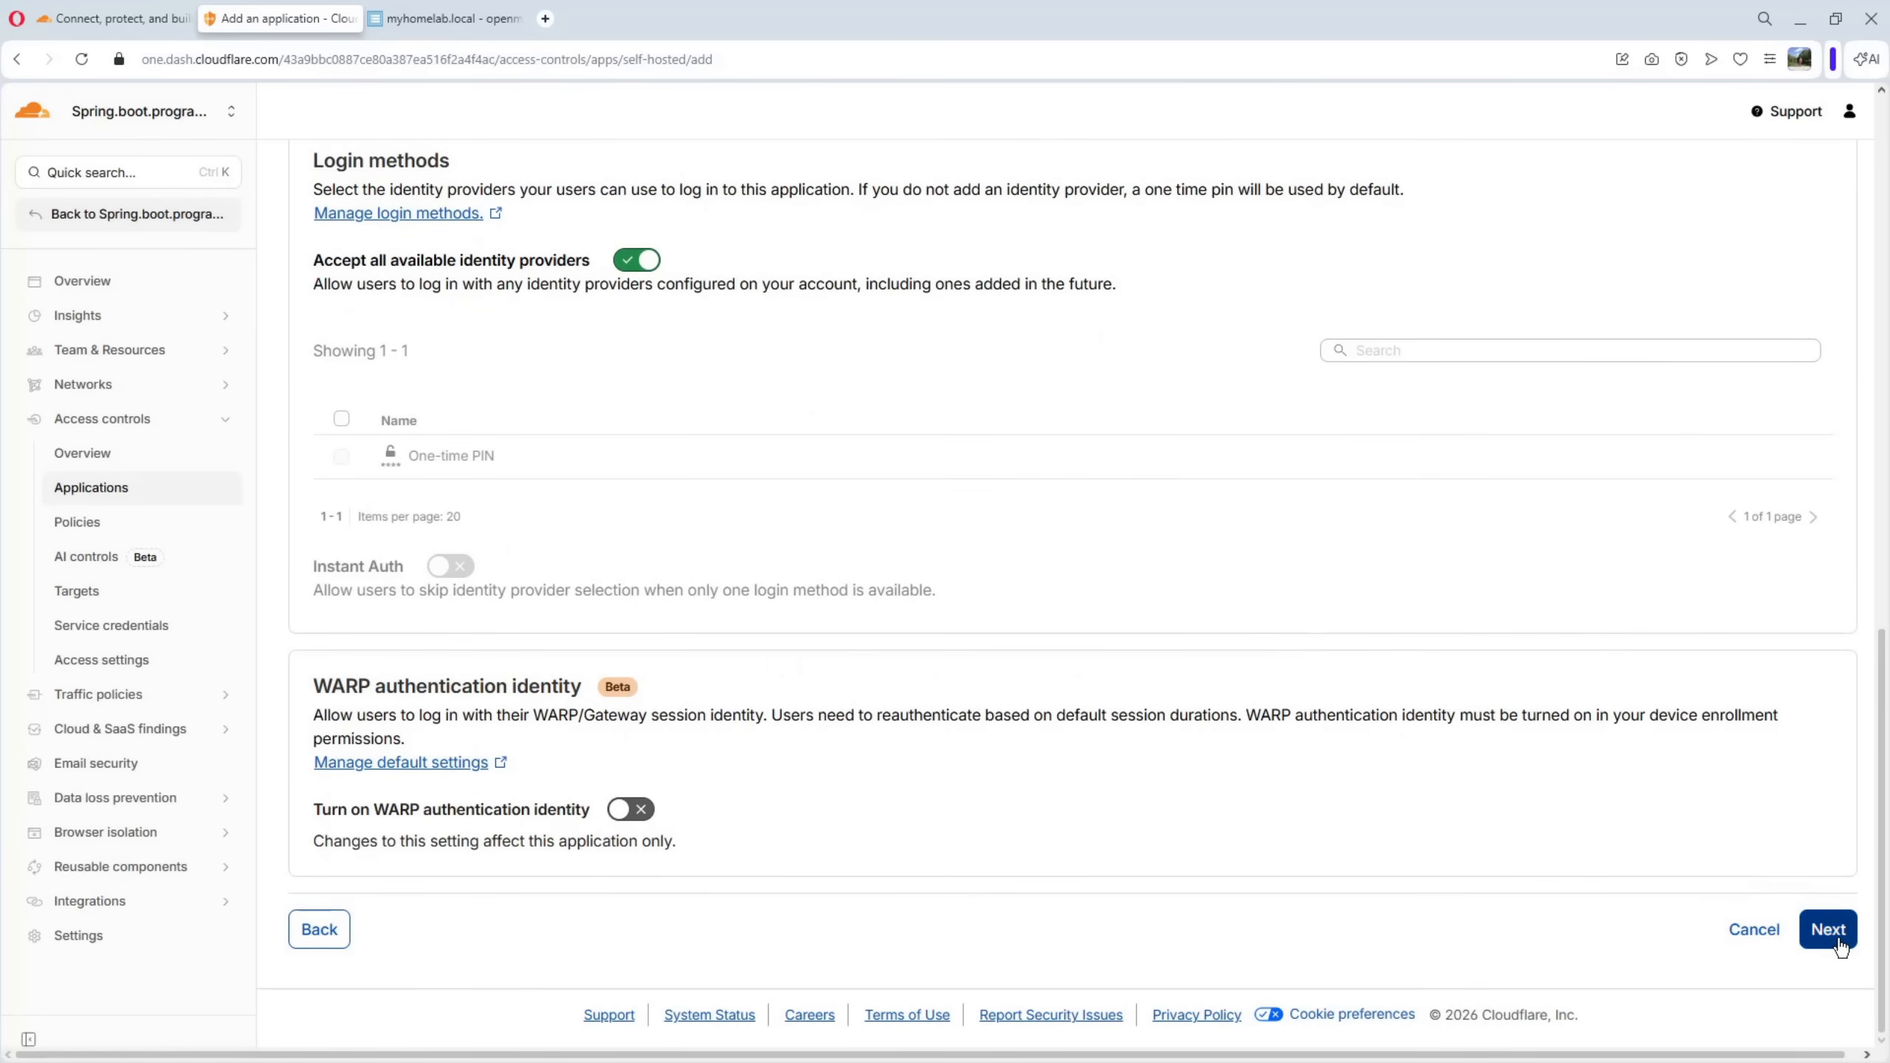
{"action": "left_click", "coordinate": [1838, 940]}
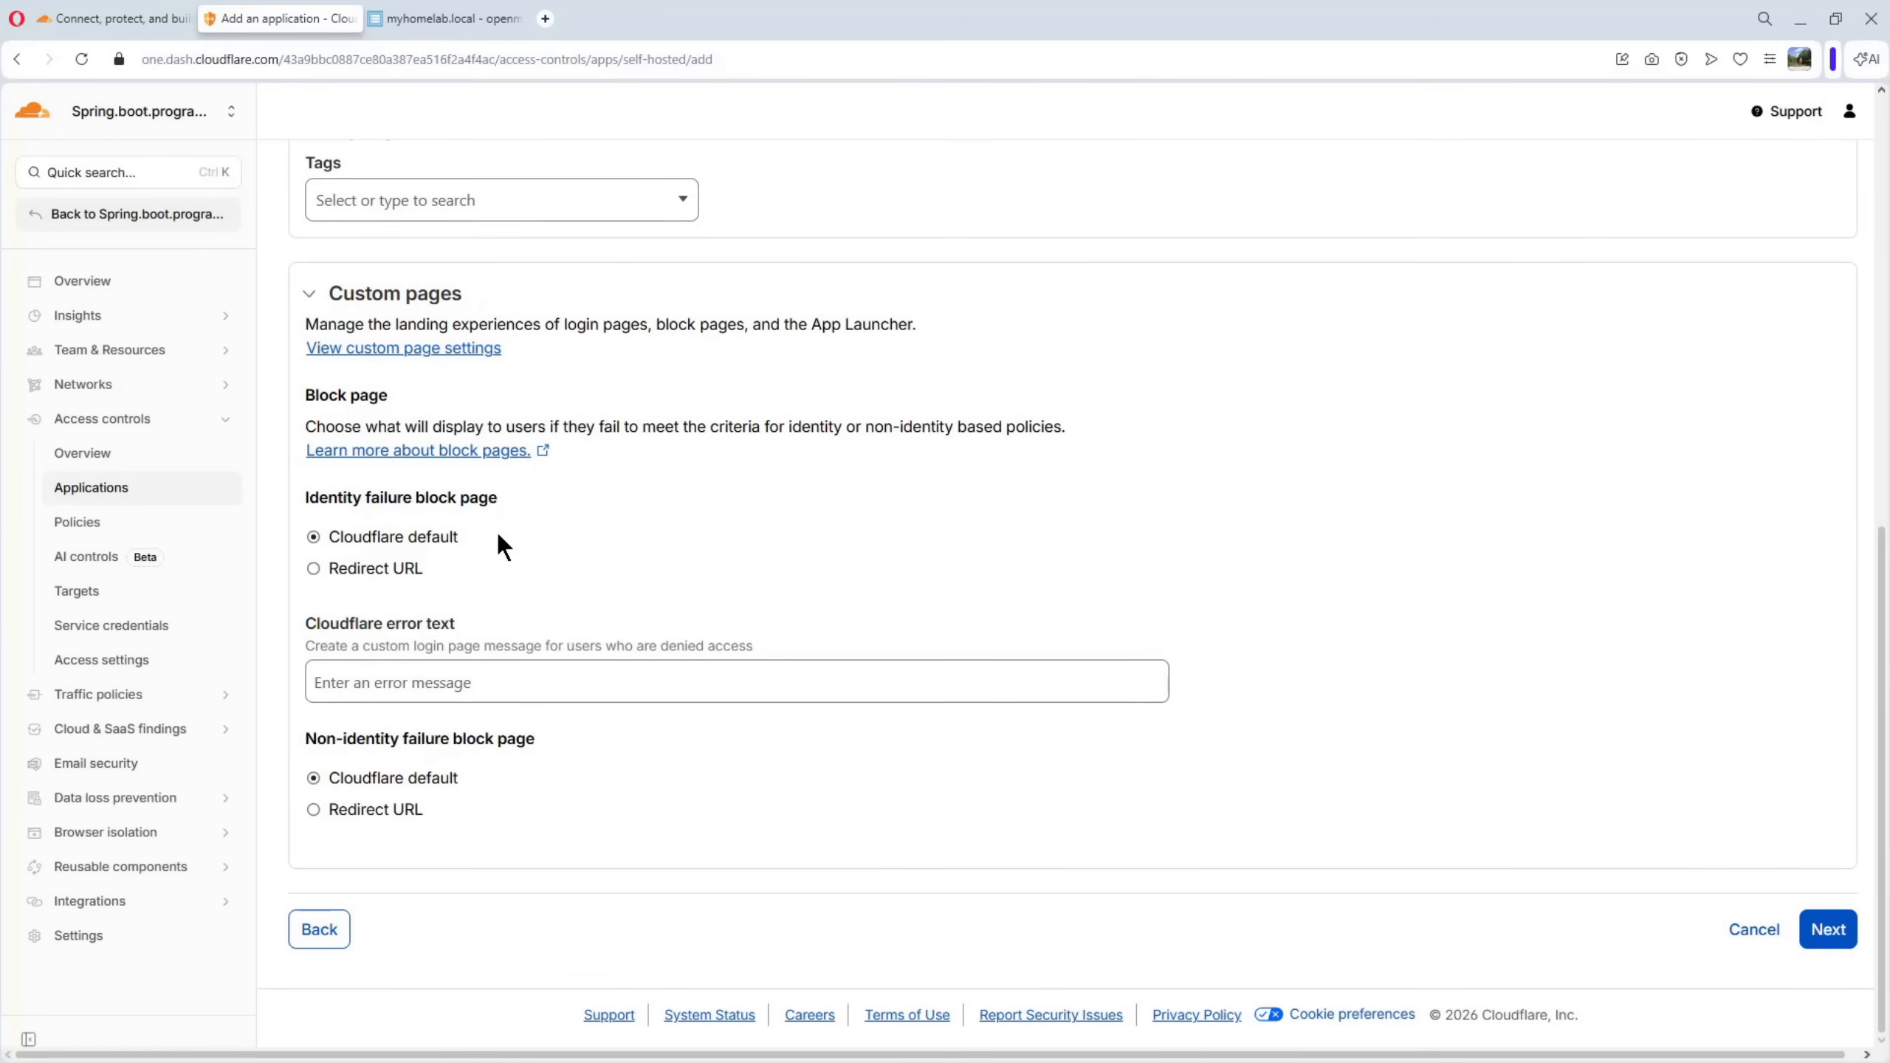
{"action": "left_click", "coordinate": [1829, 929]}
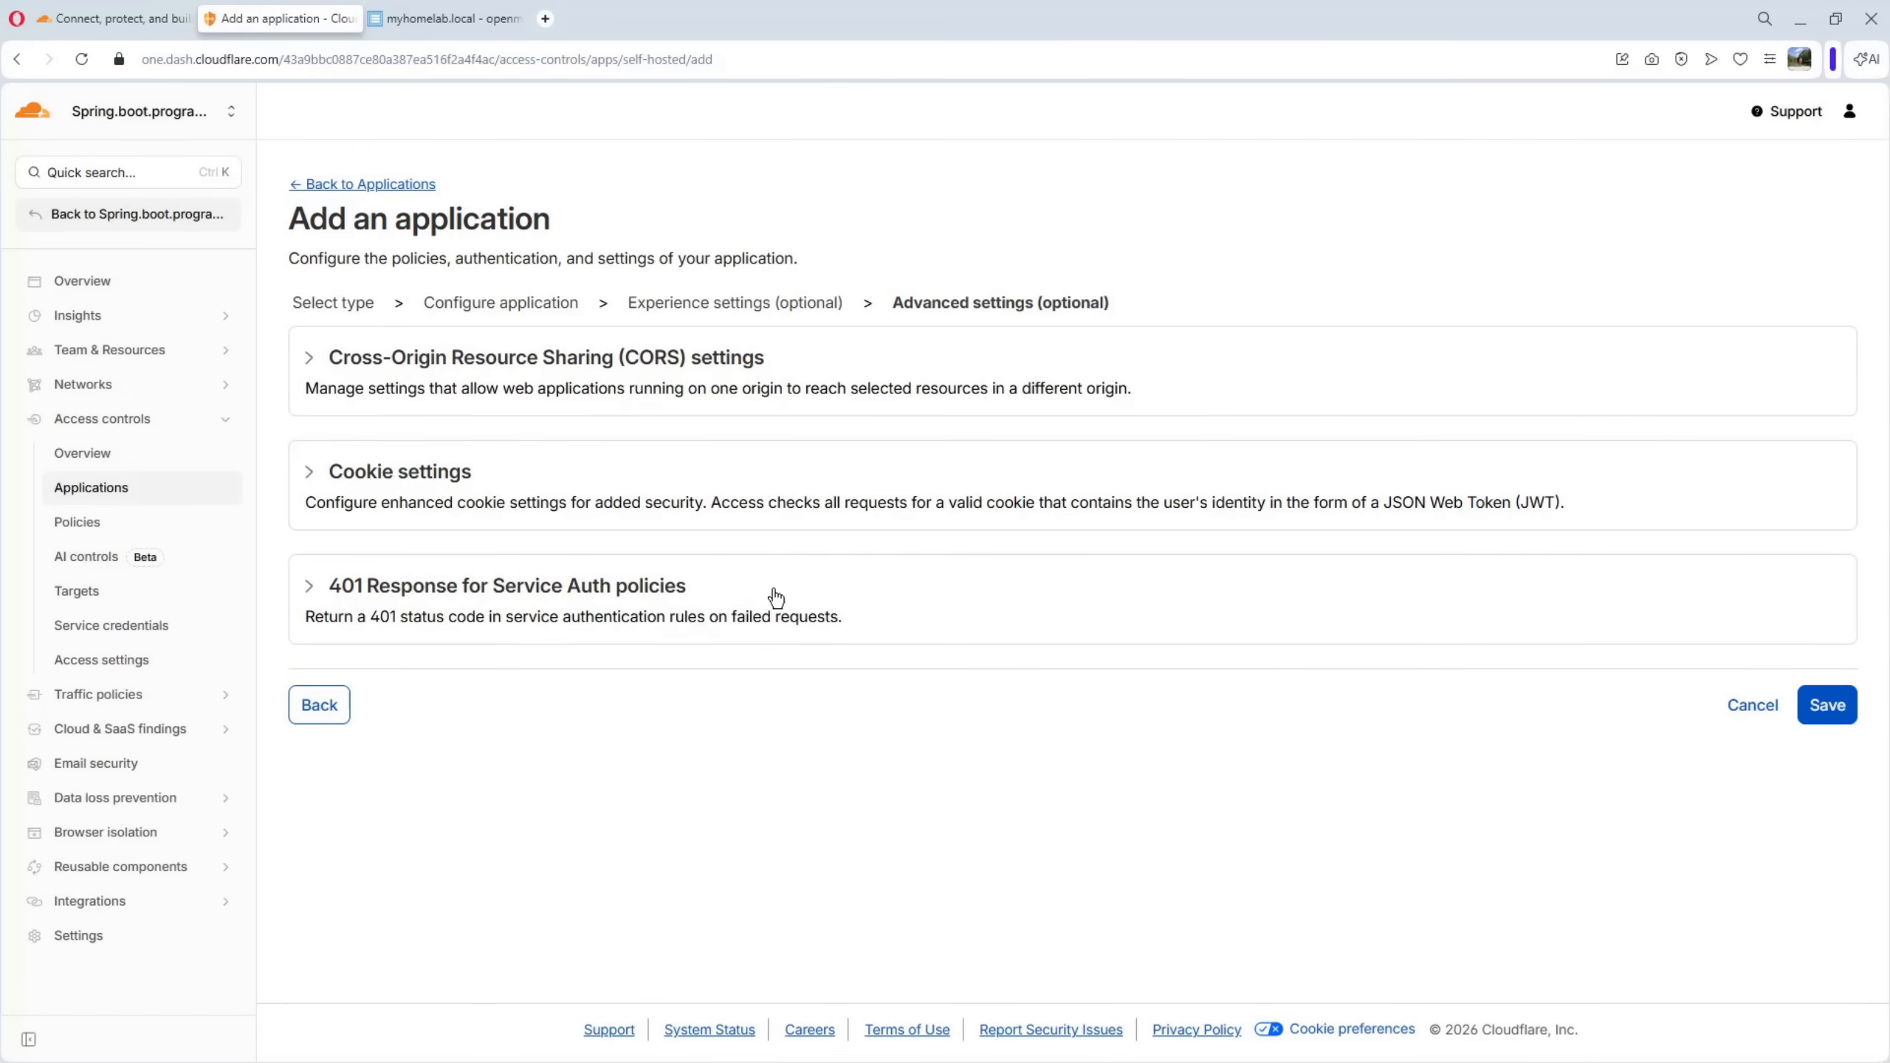
{"action": "left_click", "coordinate": [1825, 696]}
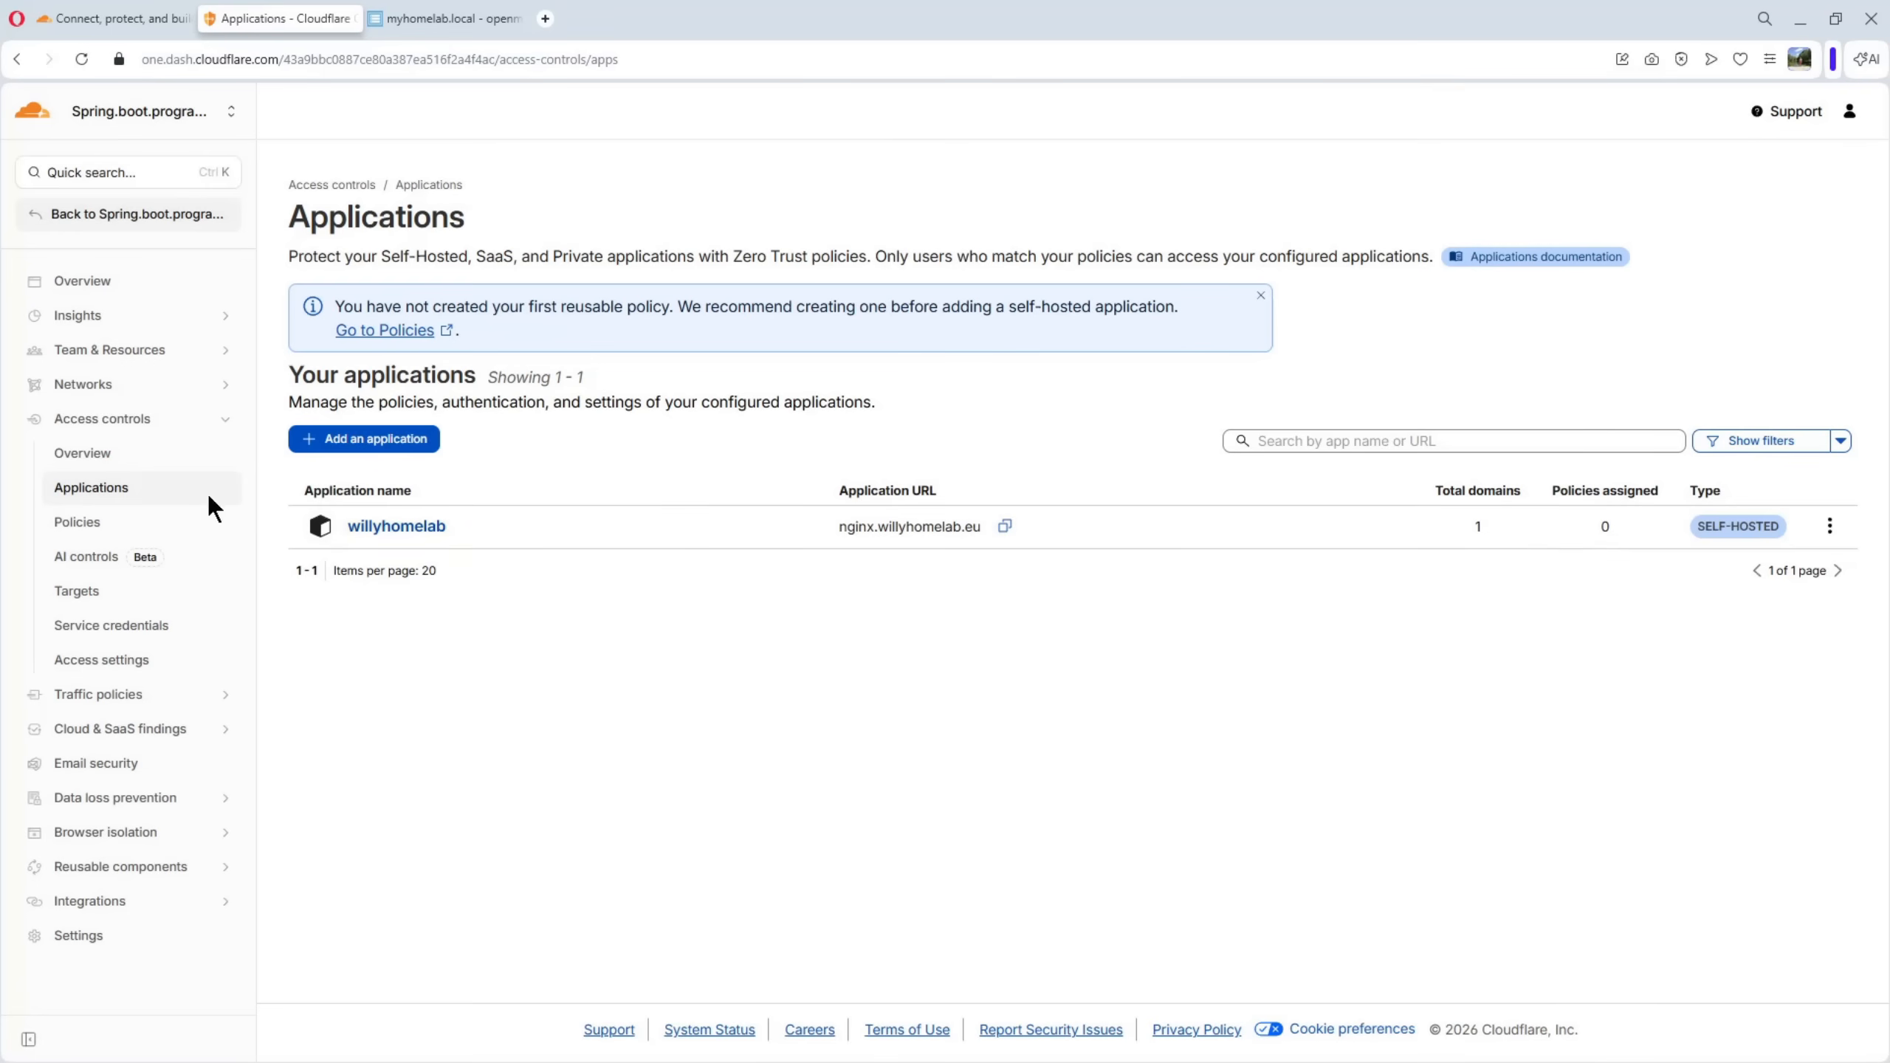
Start a new reusable Access policy and name it myhomelab
{"action": "left_click", "coordinate": [78, 522]}
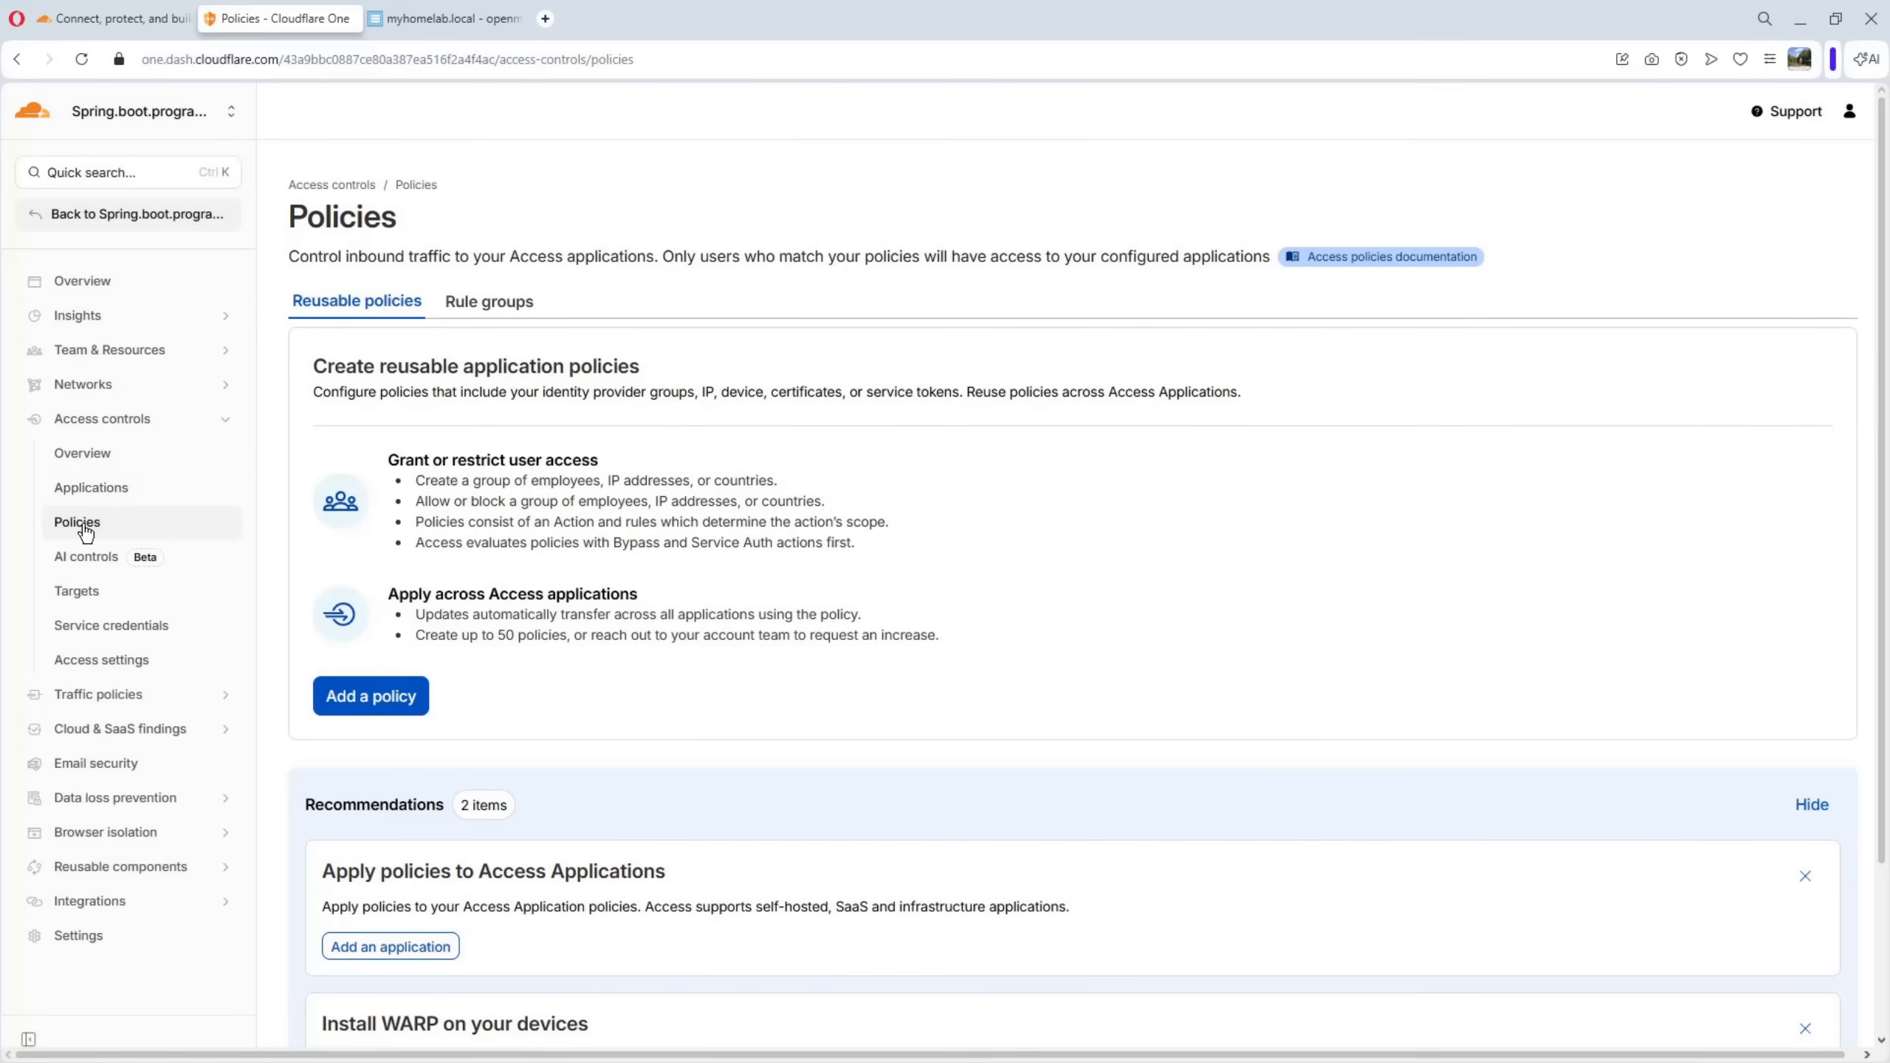
{"action": "left_click", "coordinate": [375, 699]}
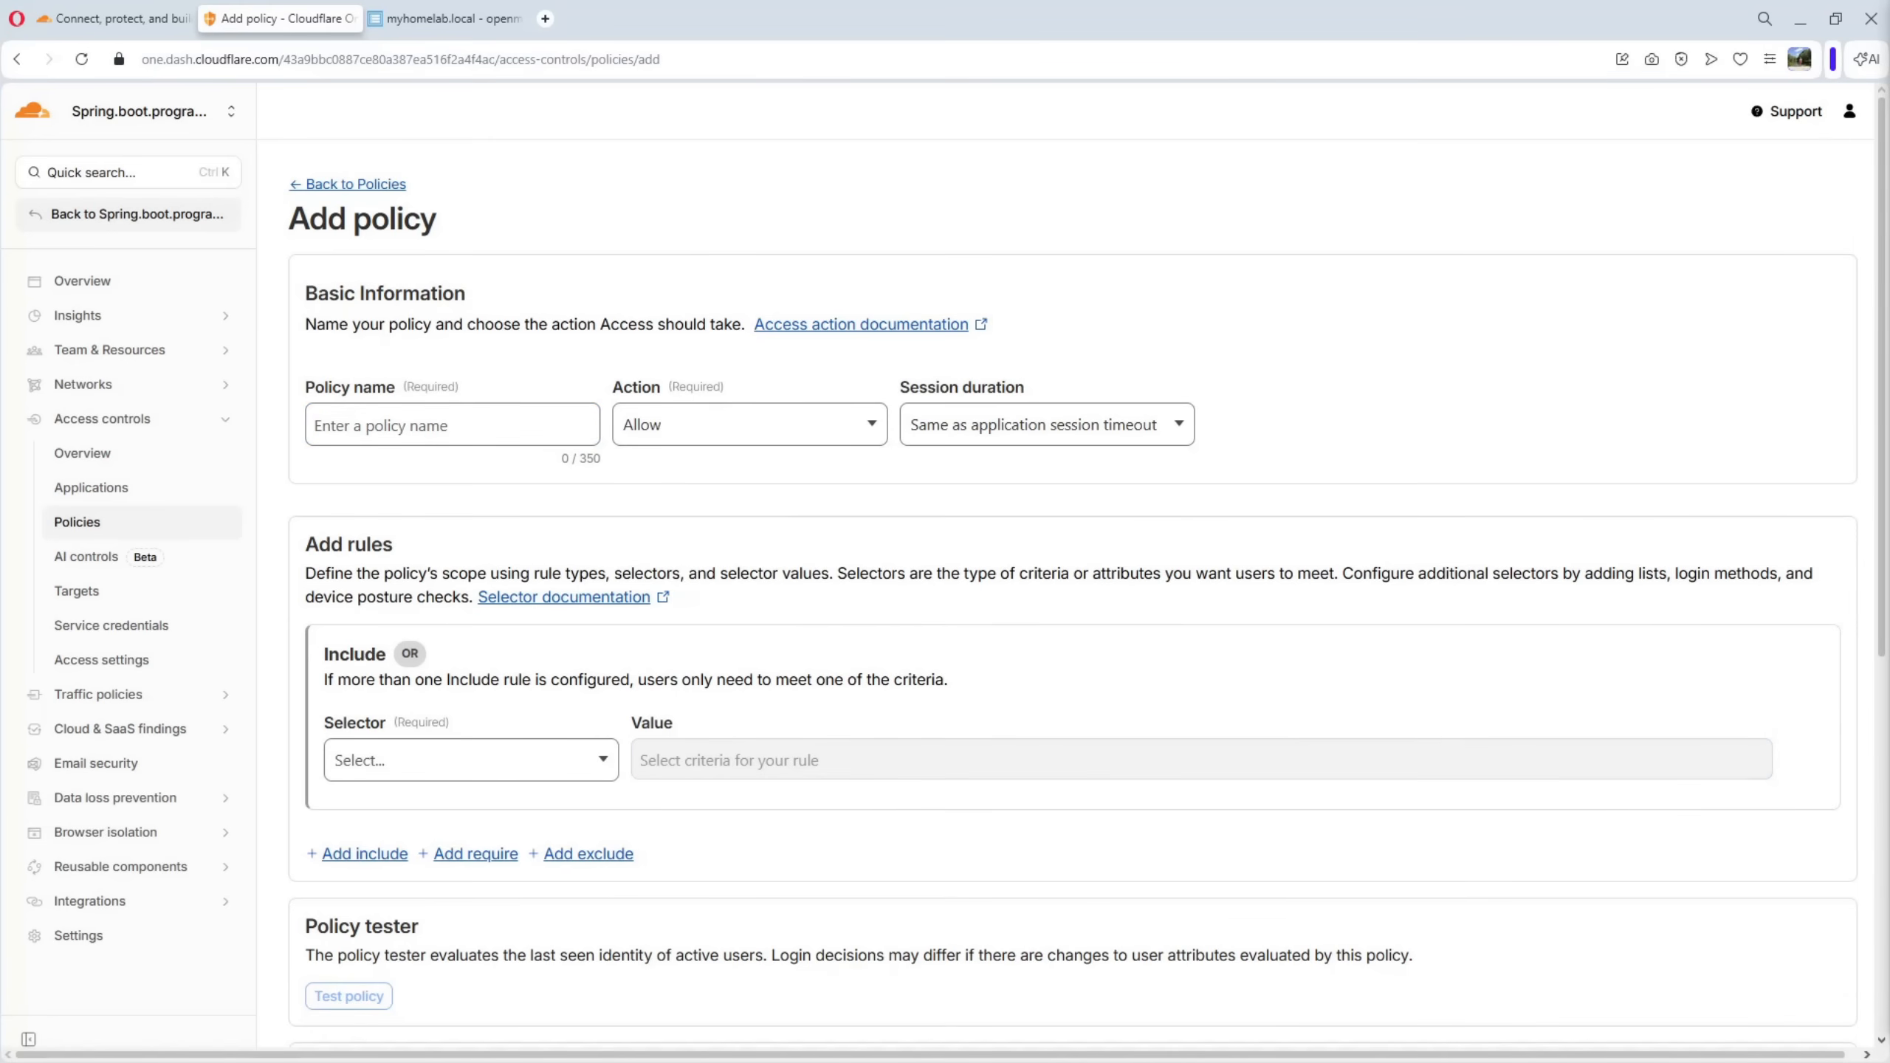
{"action": "left_click", "coordinate": [368, 426]}
{"action": "type", "text": "myhomelab"}
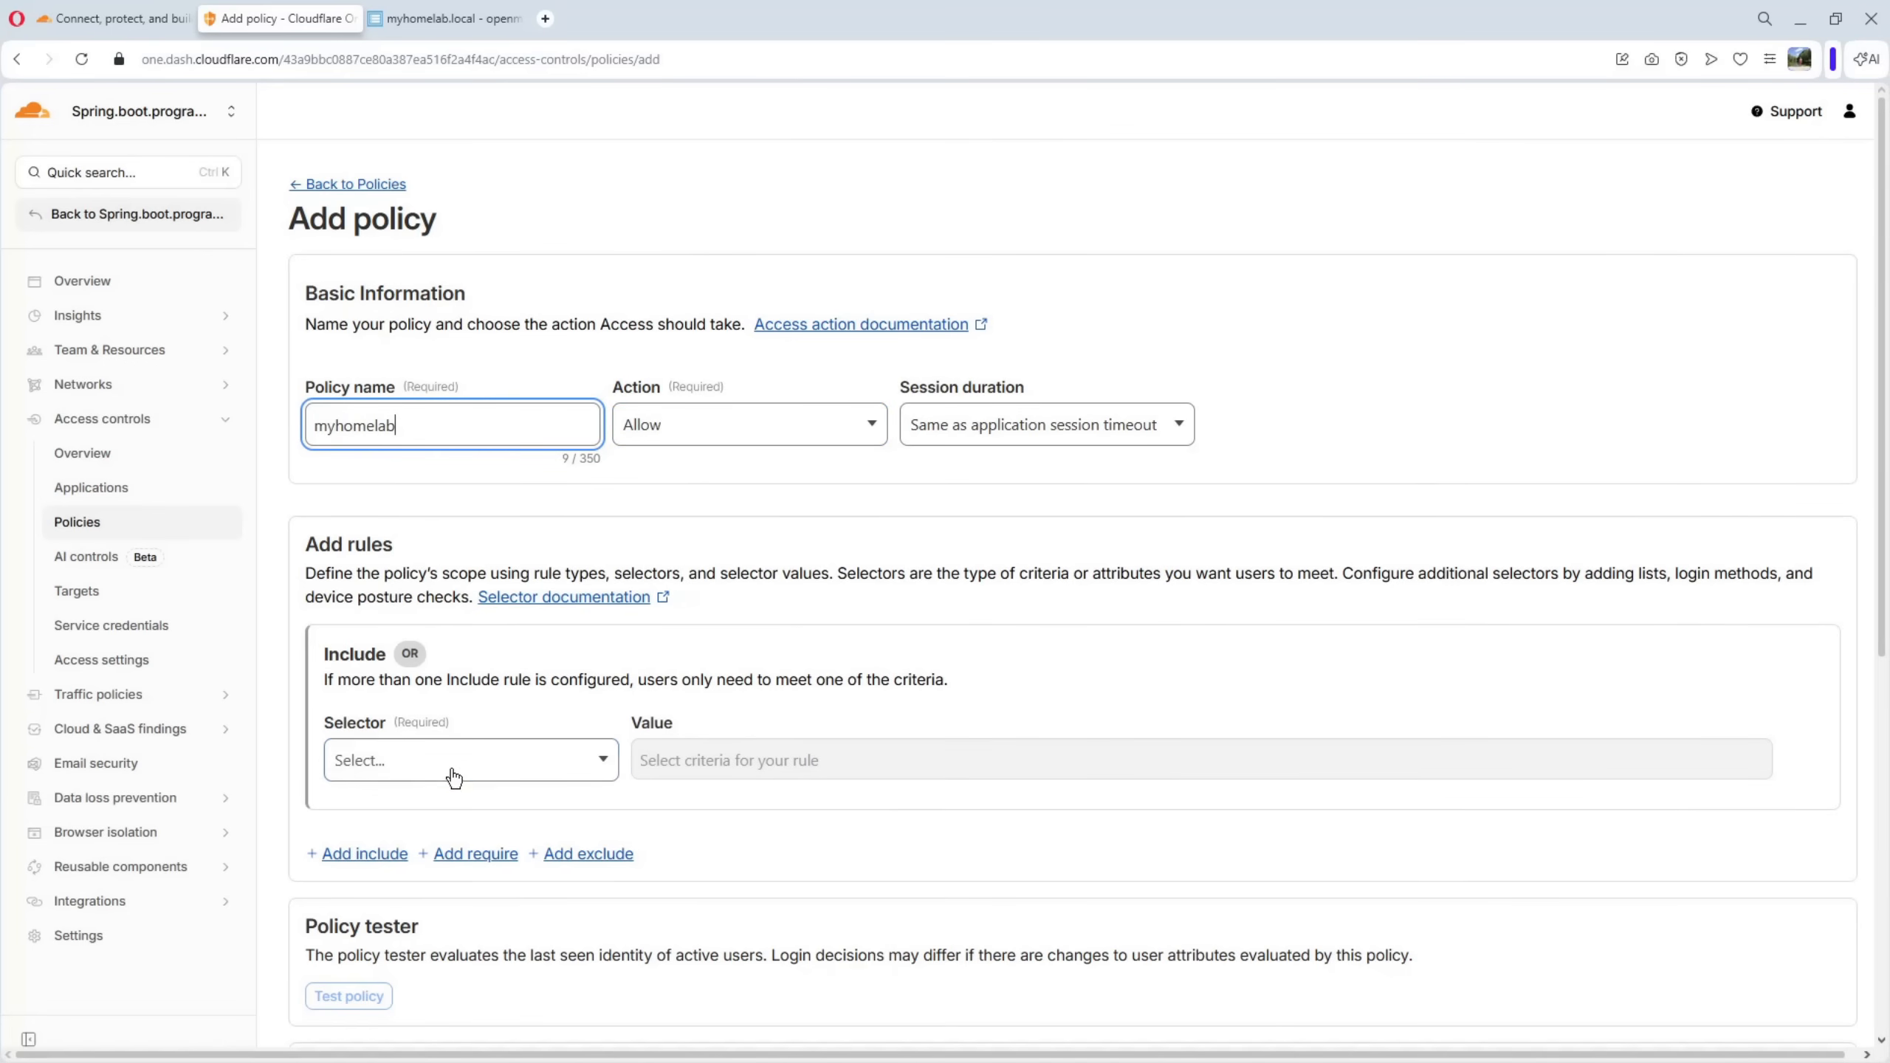
Set the policy's include rule to the Emails selector with the permitted user's e-mail address, and save the policy
{"action": "left_click", "coordinate": [606, 763]}
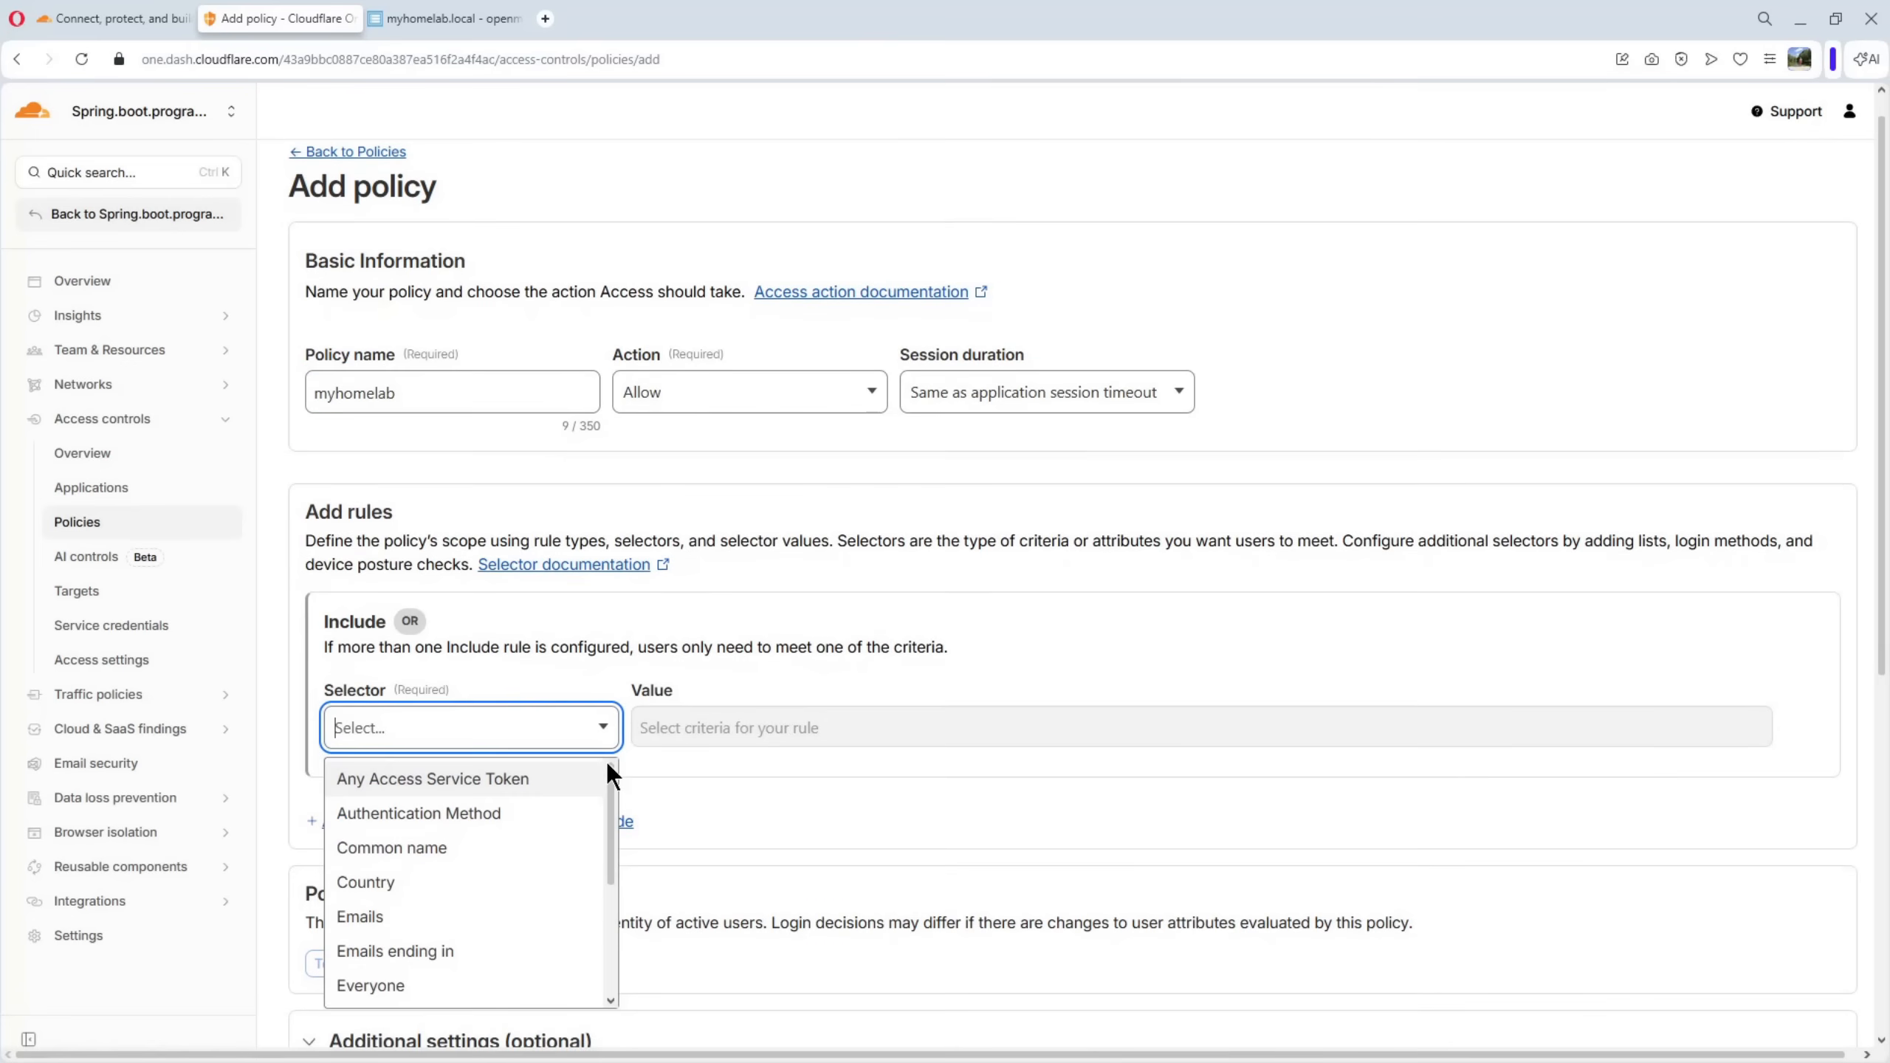
{"action": "left_click", "coordinate": [365, 917]}
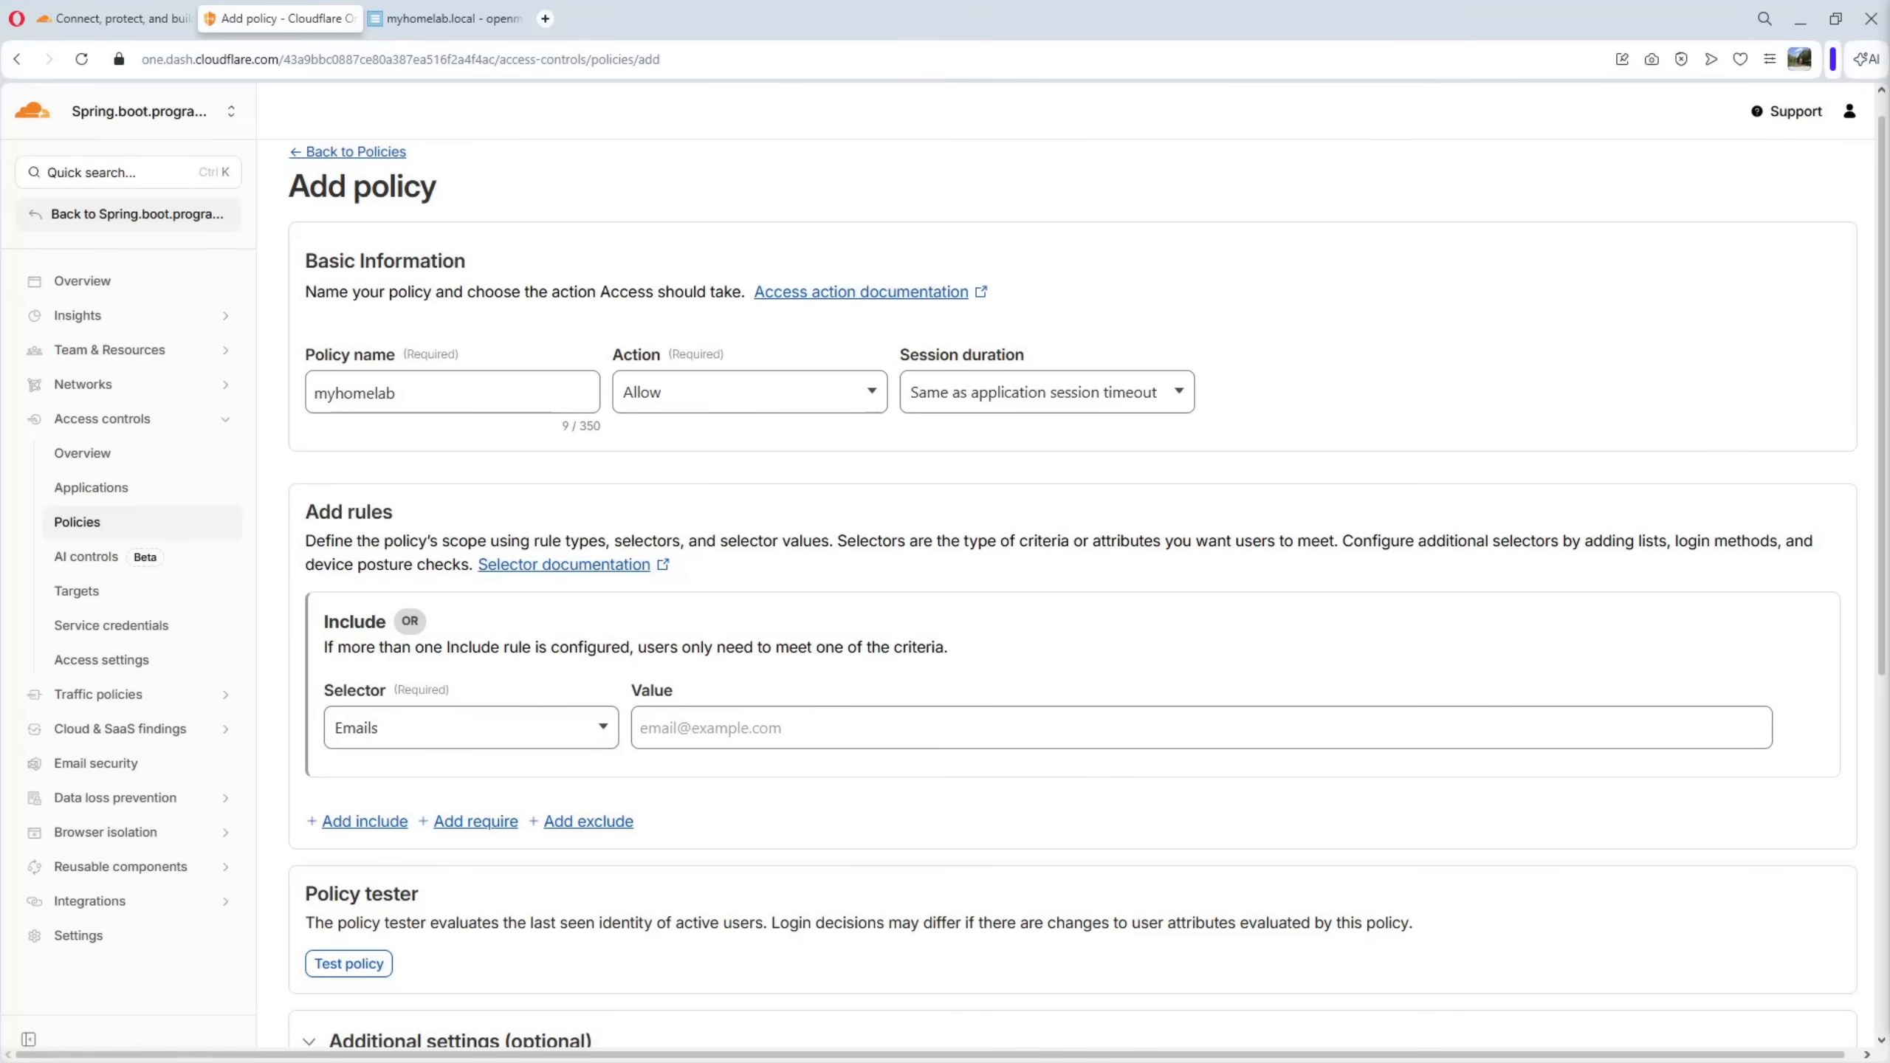
{"action": "left_click", "coordinate": [681, 731]}
{"action": "key", "text": "ctrl+v"}
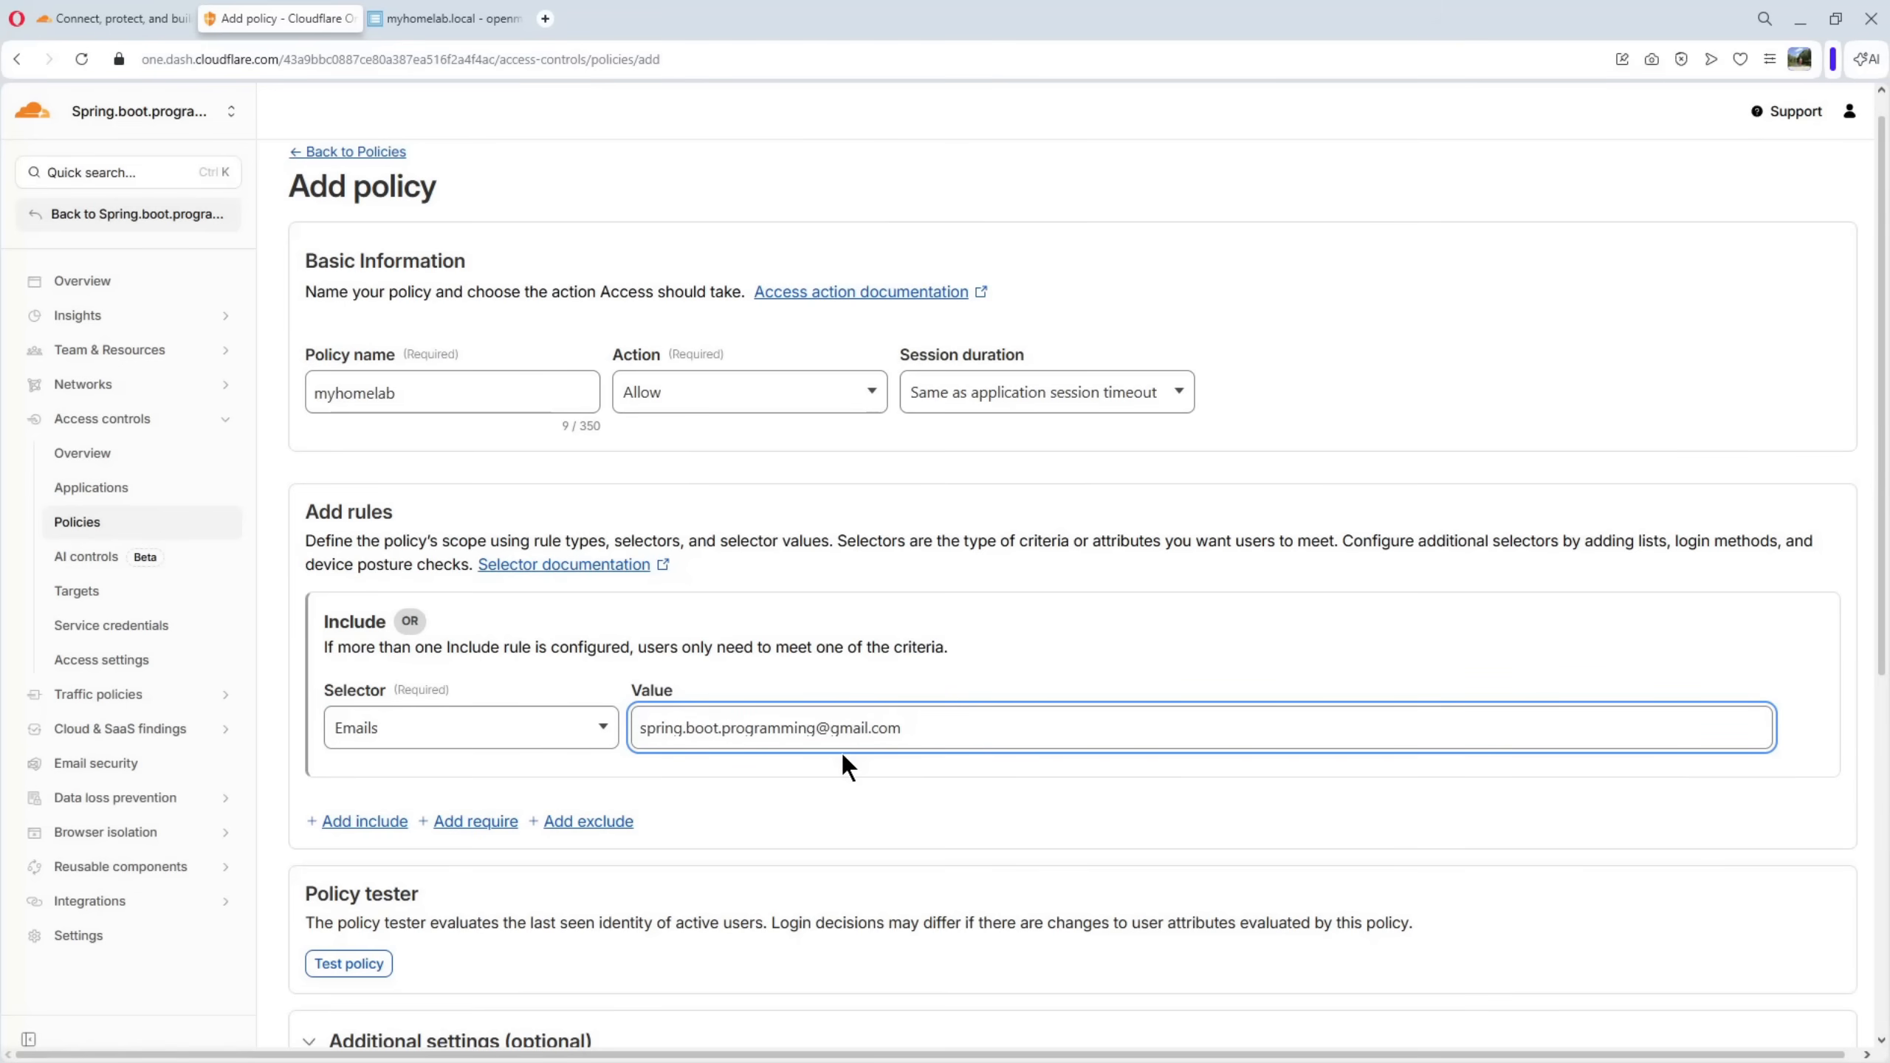
{"action": "scroll", "coordinate": [844, 757], "scroll_direction": "down", "scroll_amount": 5}
{"action": "scroll", "coordinate": [843, 756], "scroll_direction": "down", "scroll_amount": 2}
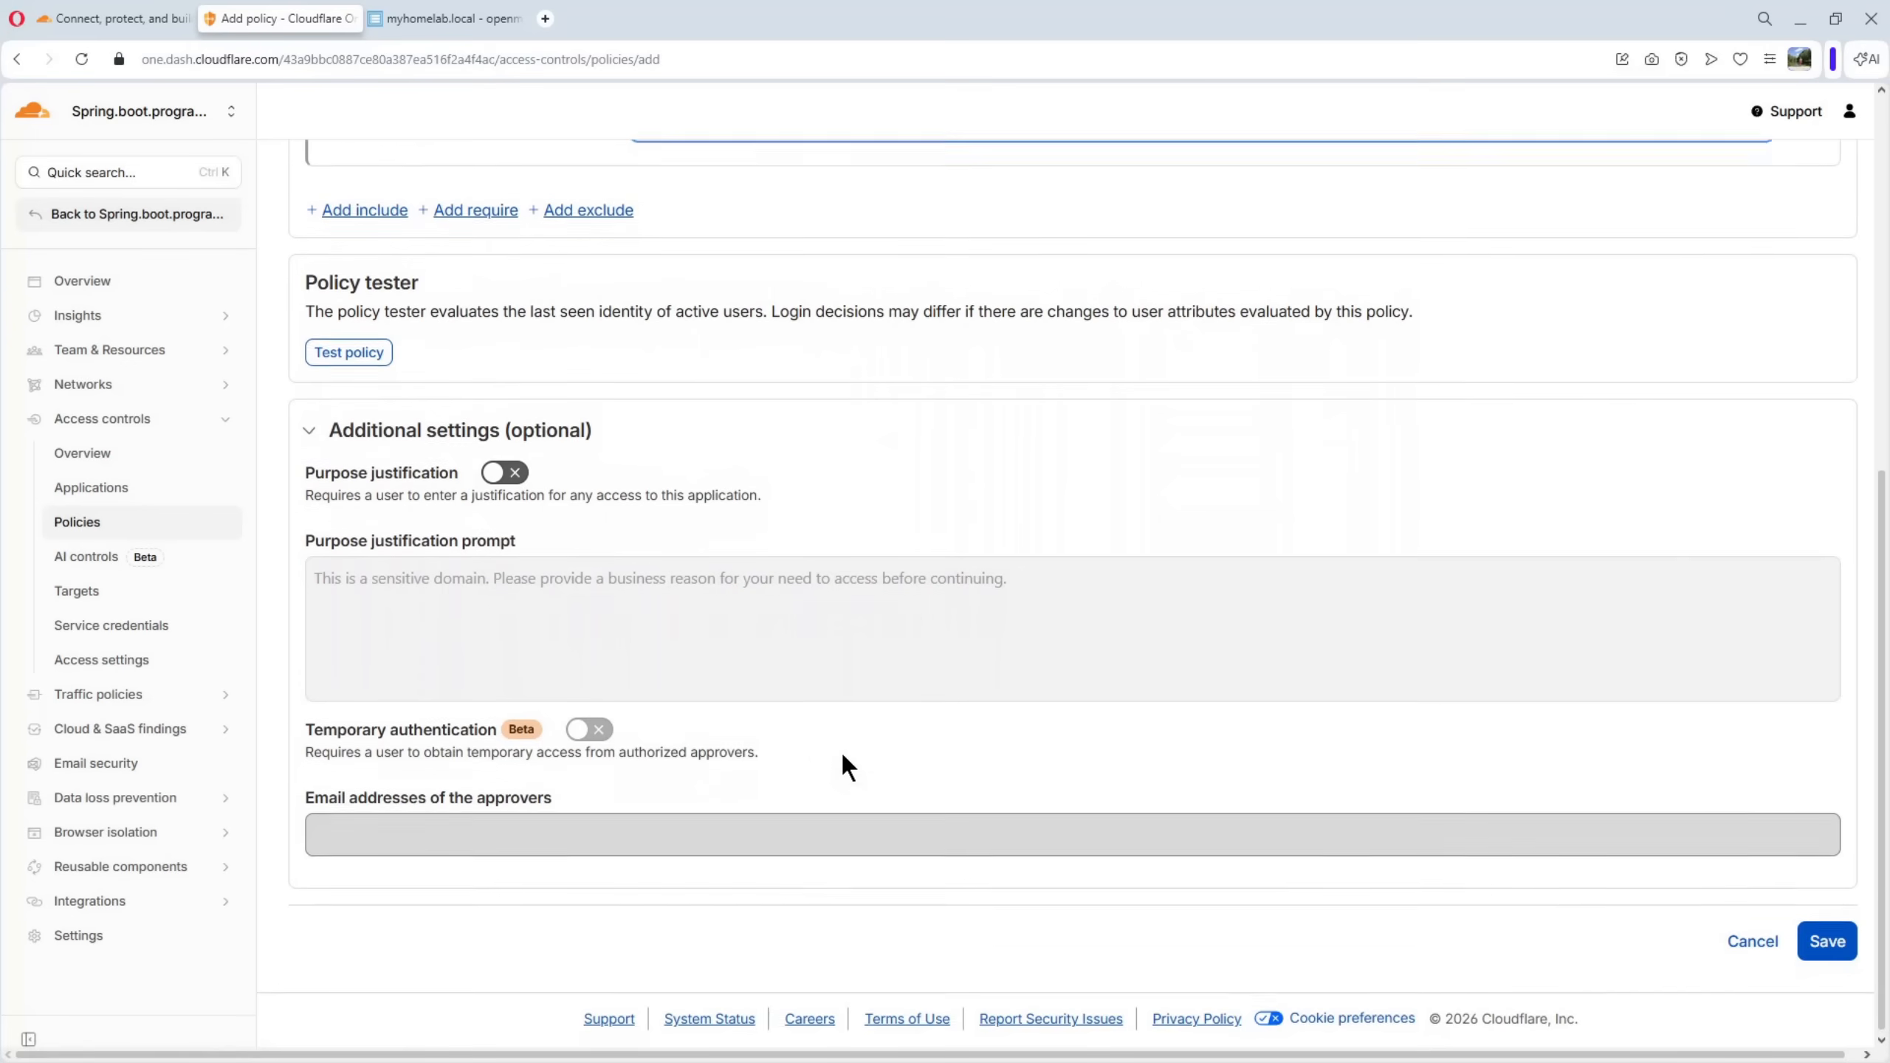
{"action": "left_click", "coordinate": [1823, 939]}
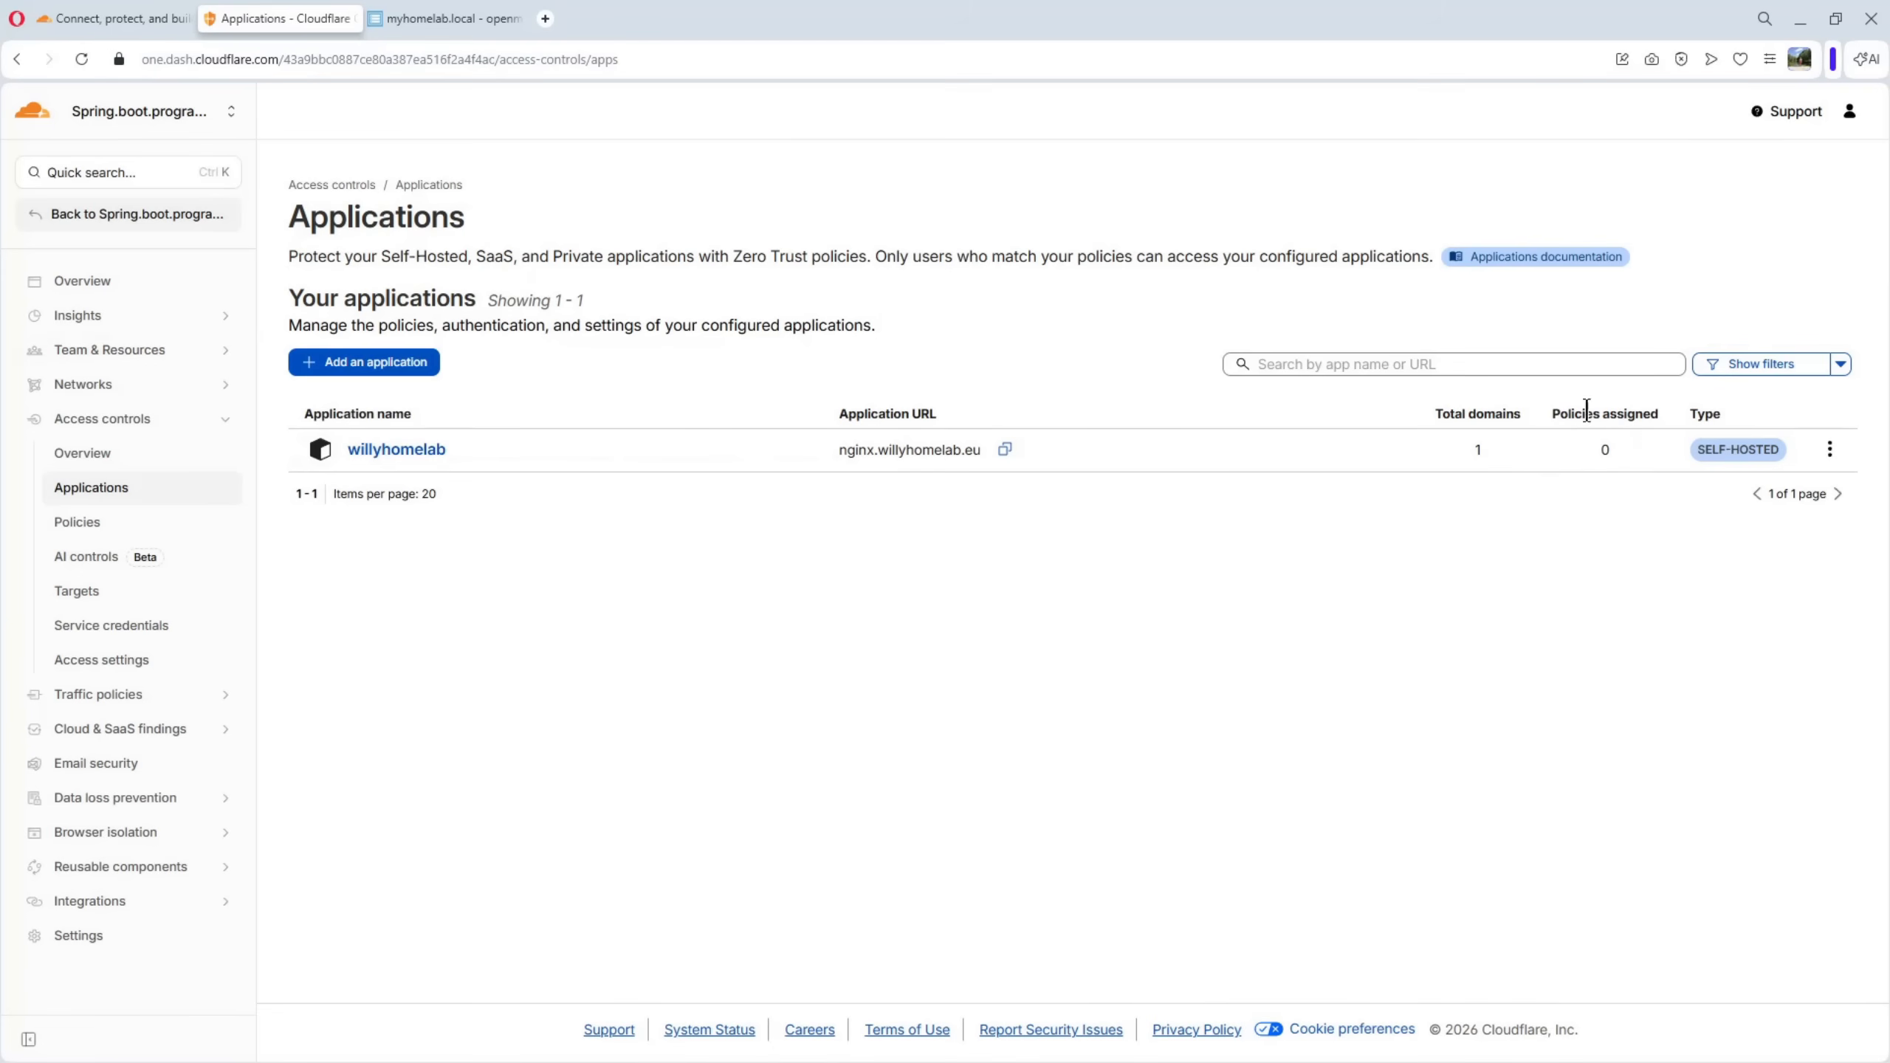
Assign the existing myhomelab policy to the willyhomelab application and save the application
{"action": "left_click", "coordinate": [389, 450]}
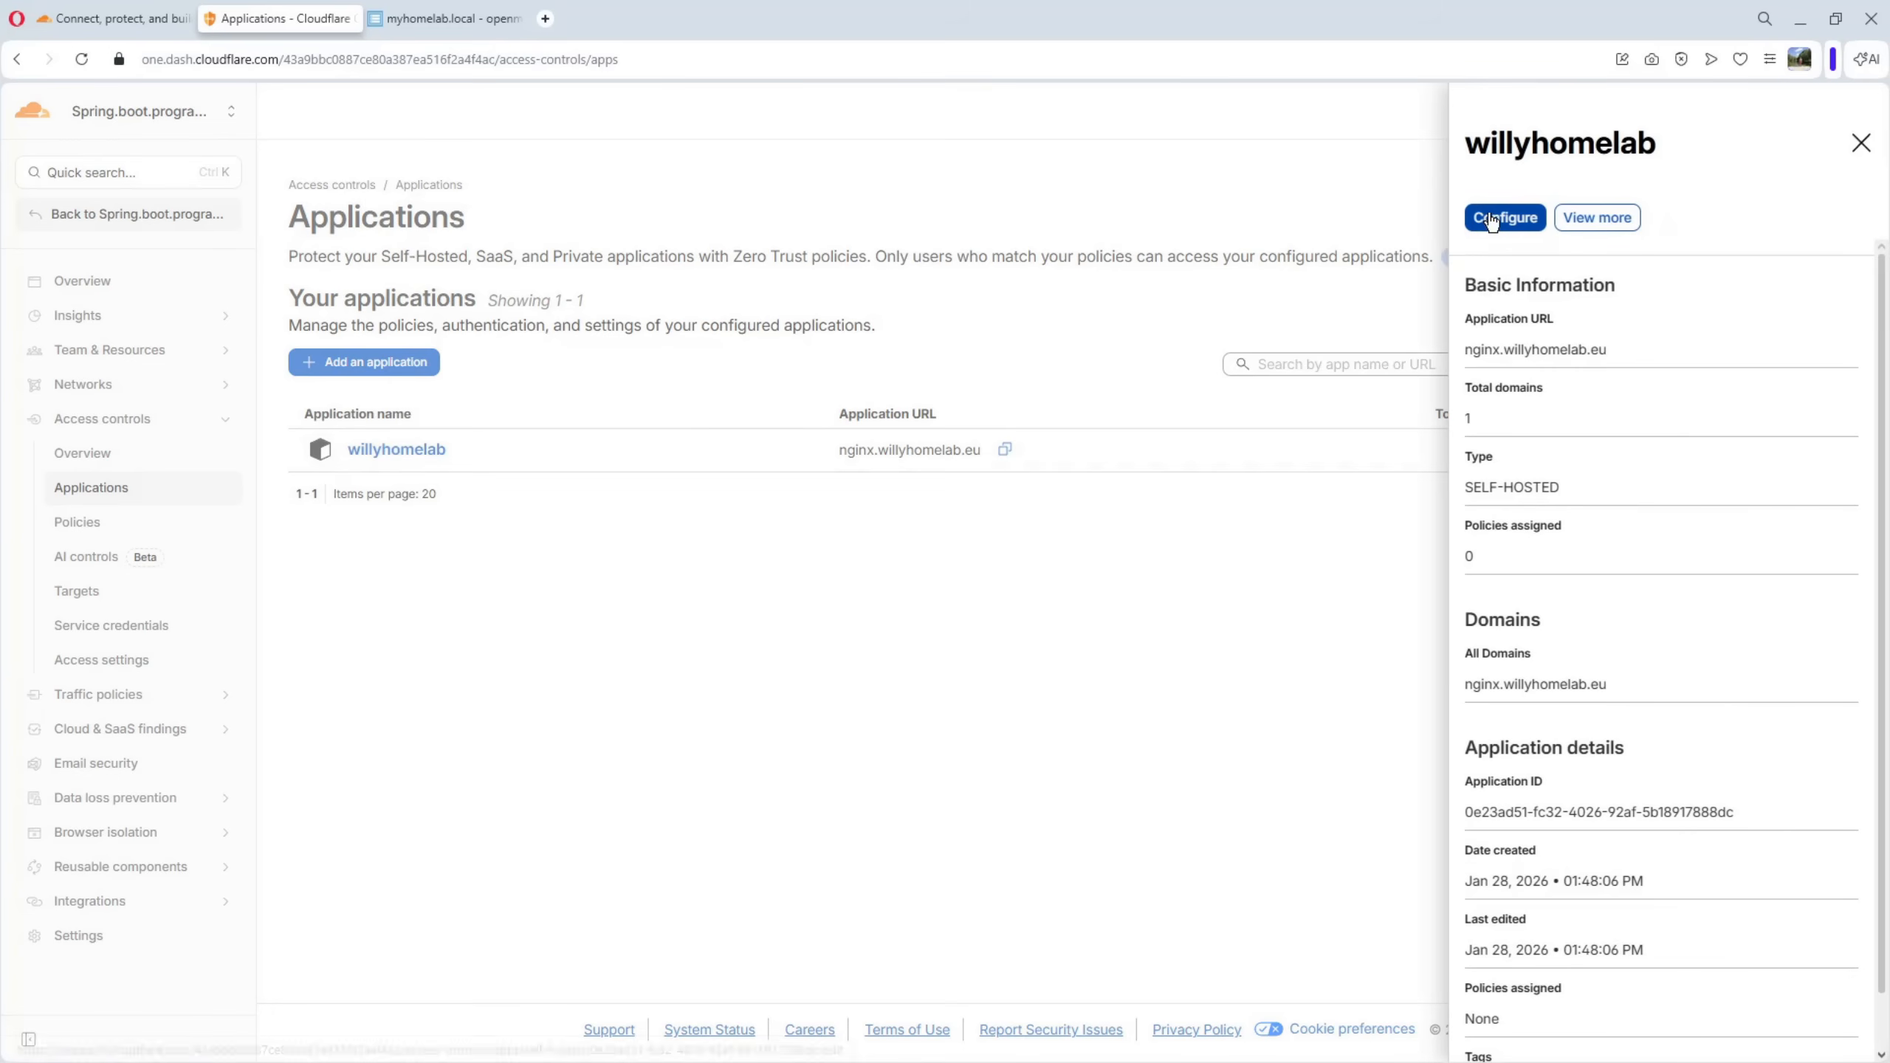
{"action": "left_click", "coordinate": [1490, 221]}
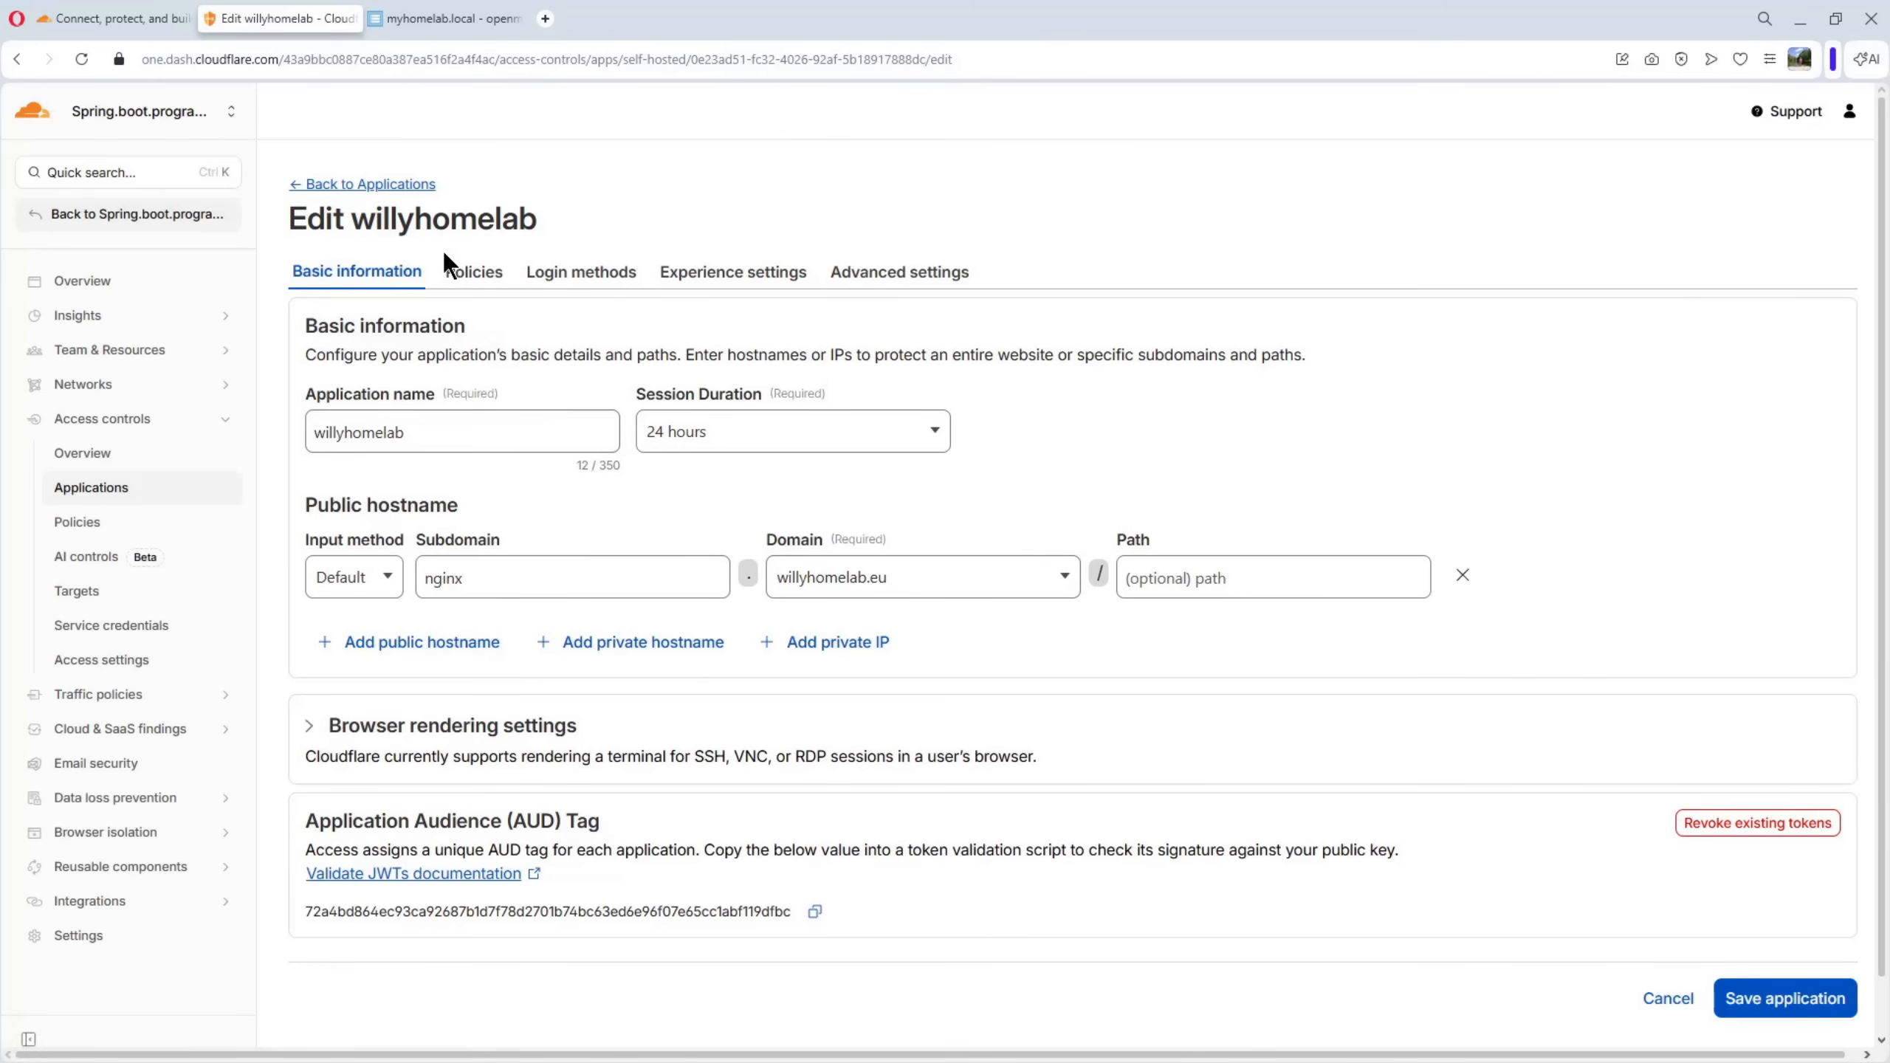
{"action": "left_click", "coordinate": [487, 285]}
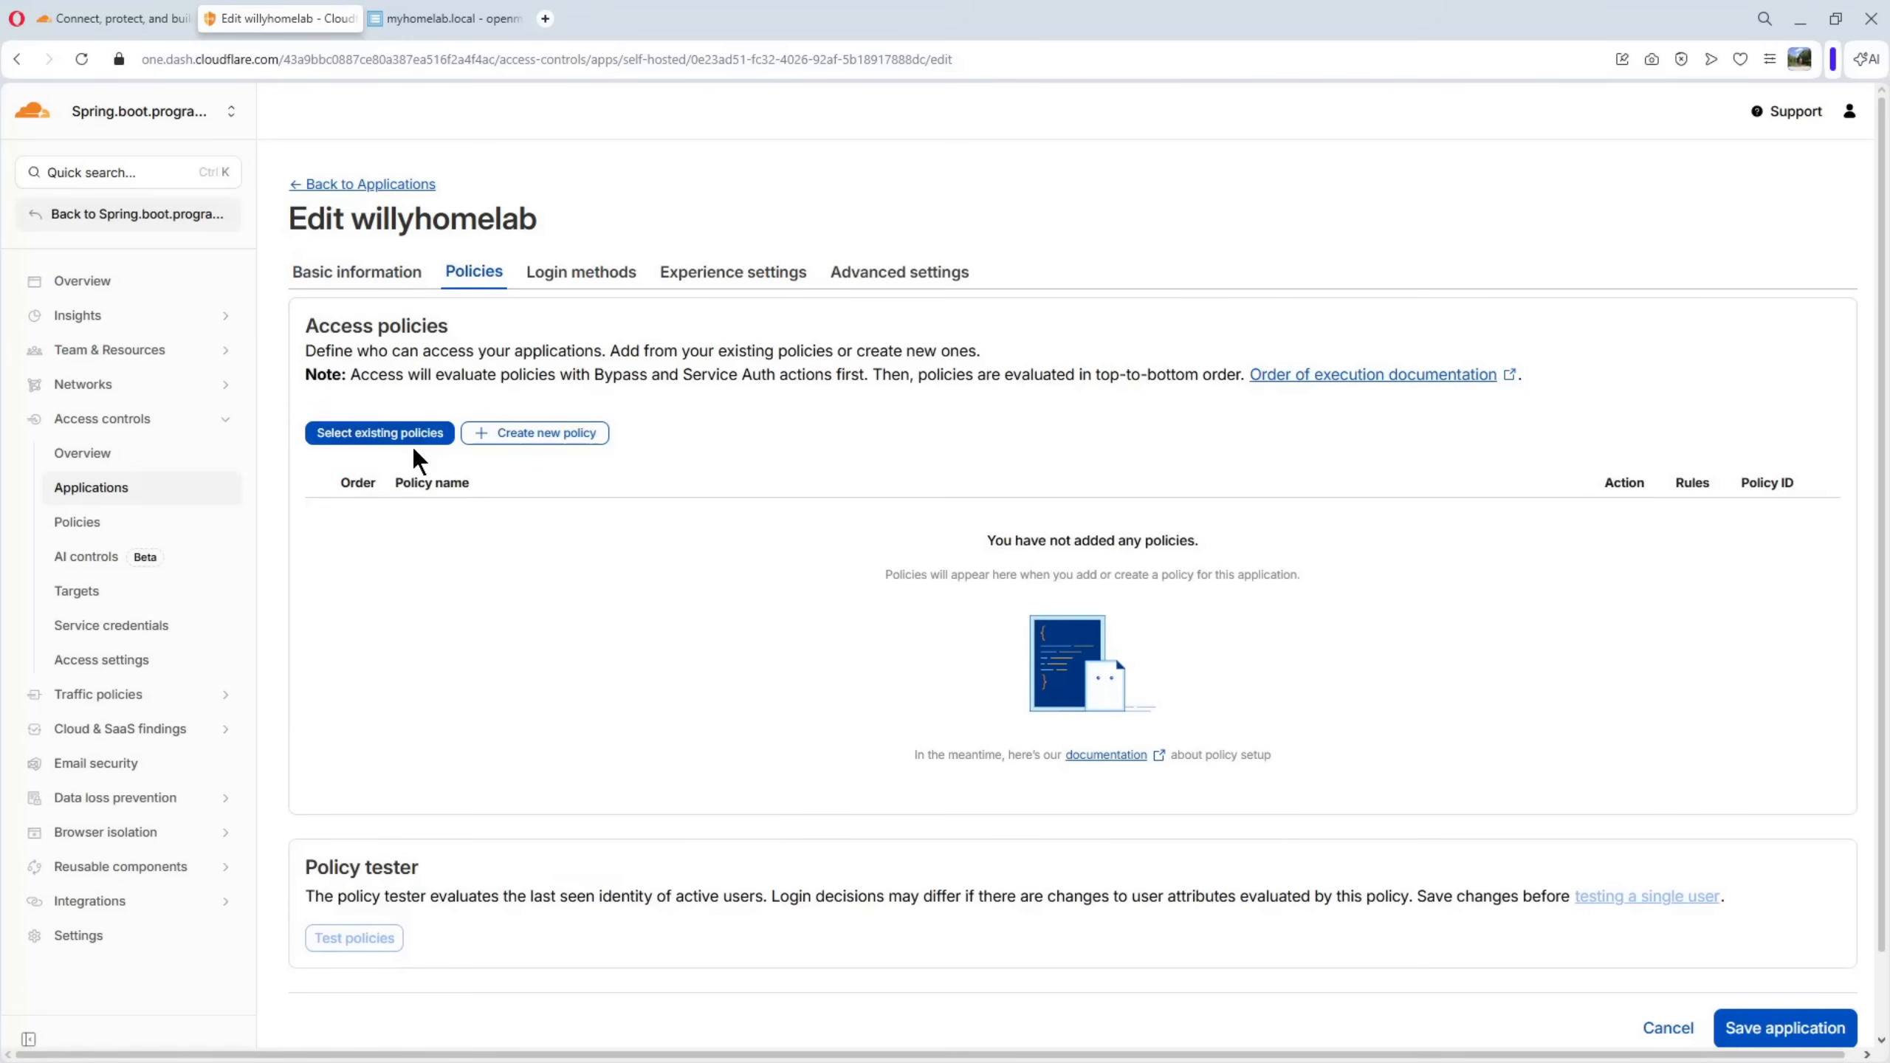
{"action": "left_click", "coordinate": [381, 442]}
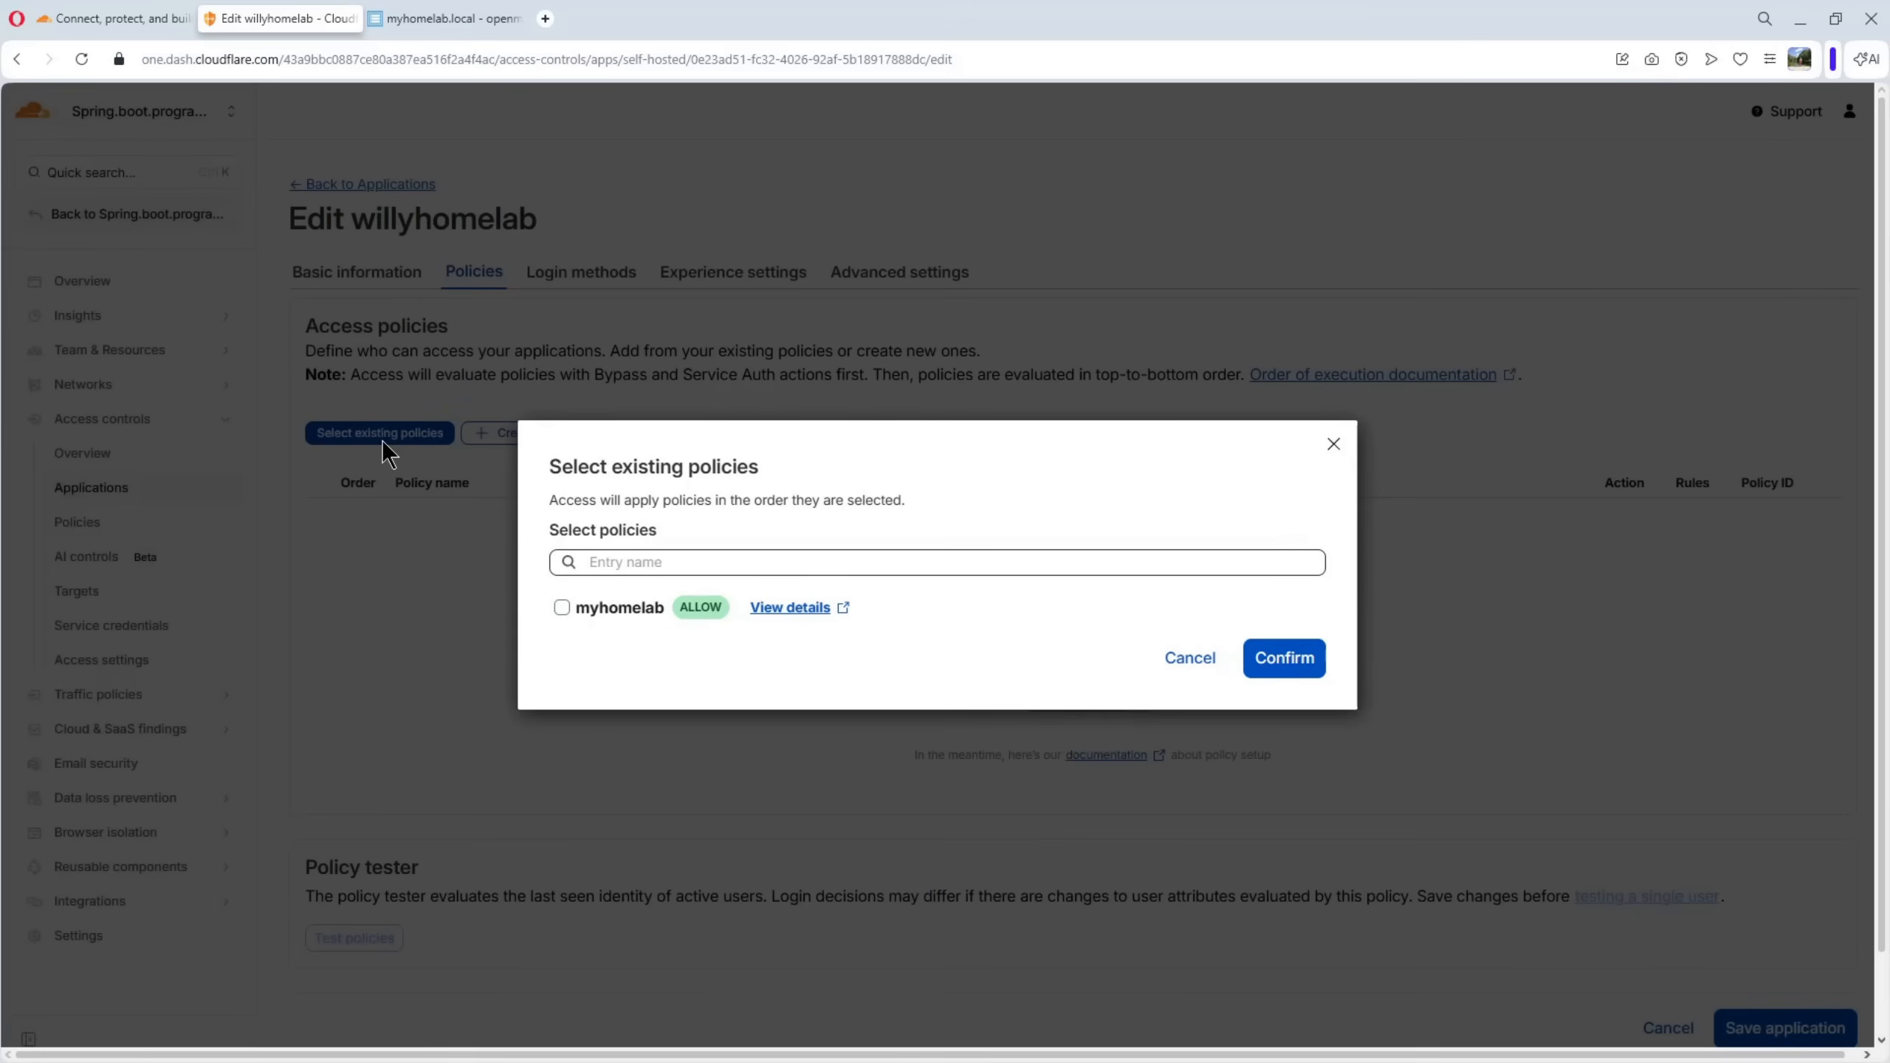
{"action": "left_click", "coordinate": [562, 608]}
{"action": "left_click", "coordinate": [1268, 665]}
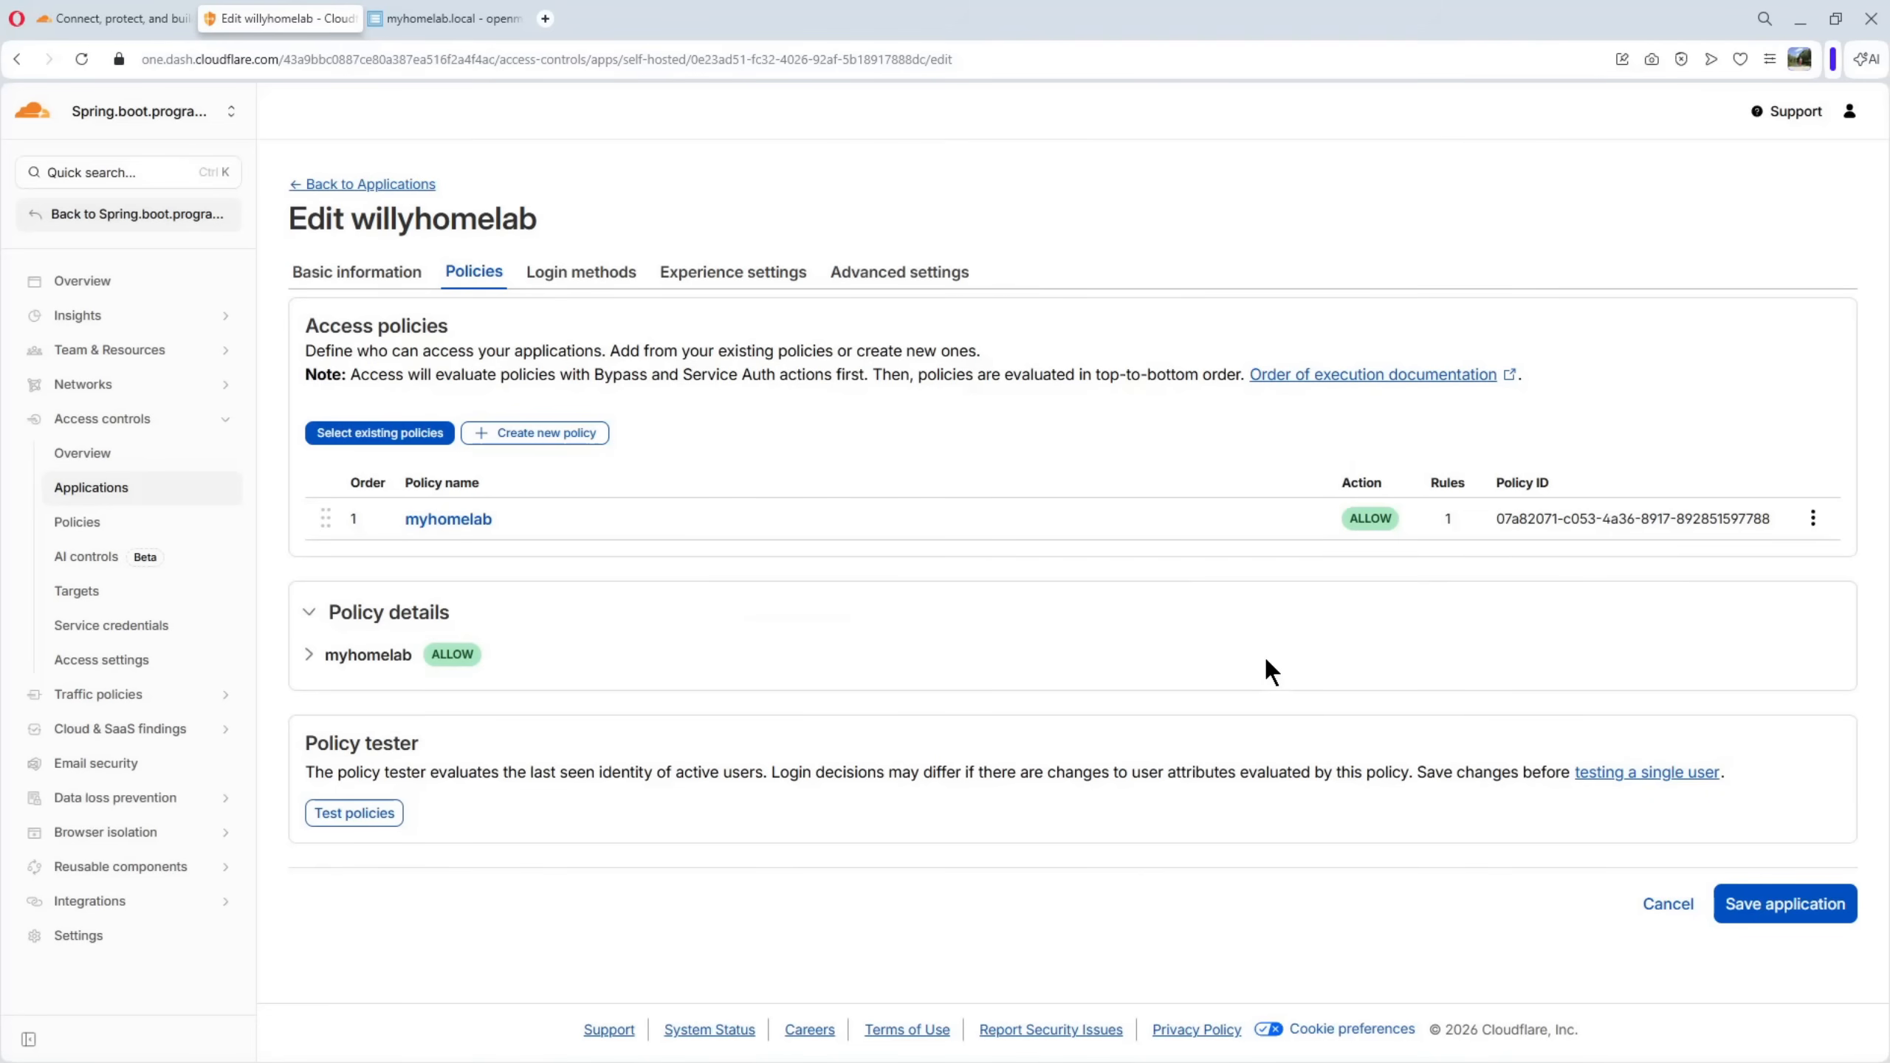
{"action": "left_click", "coordinate": [1784, 906]}
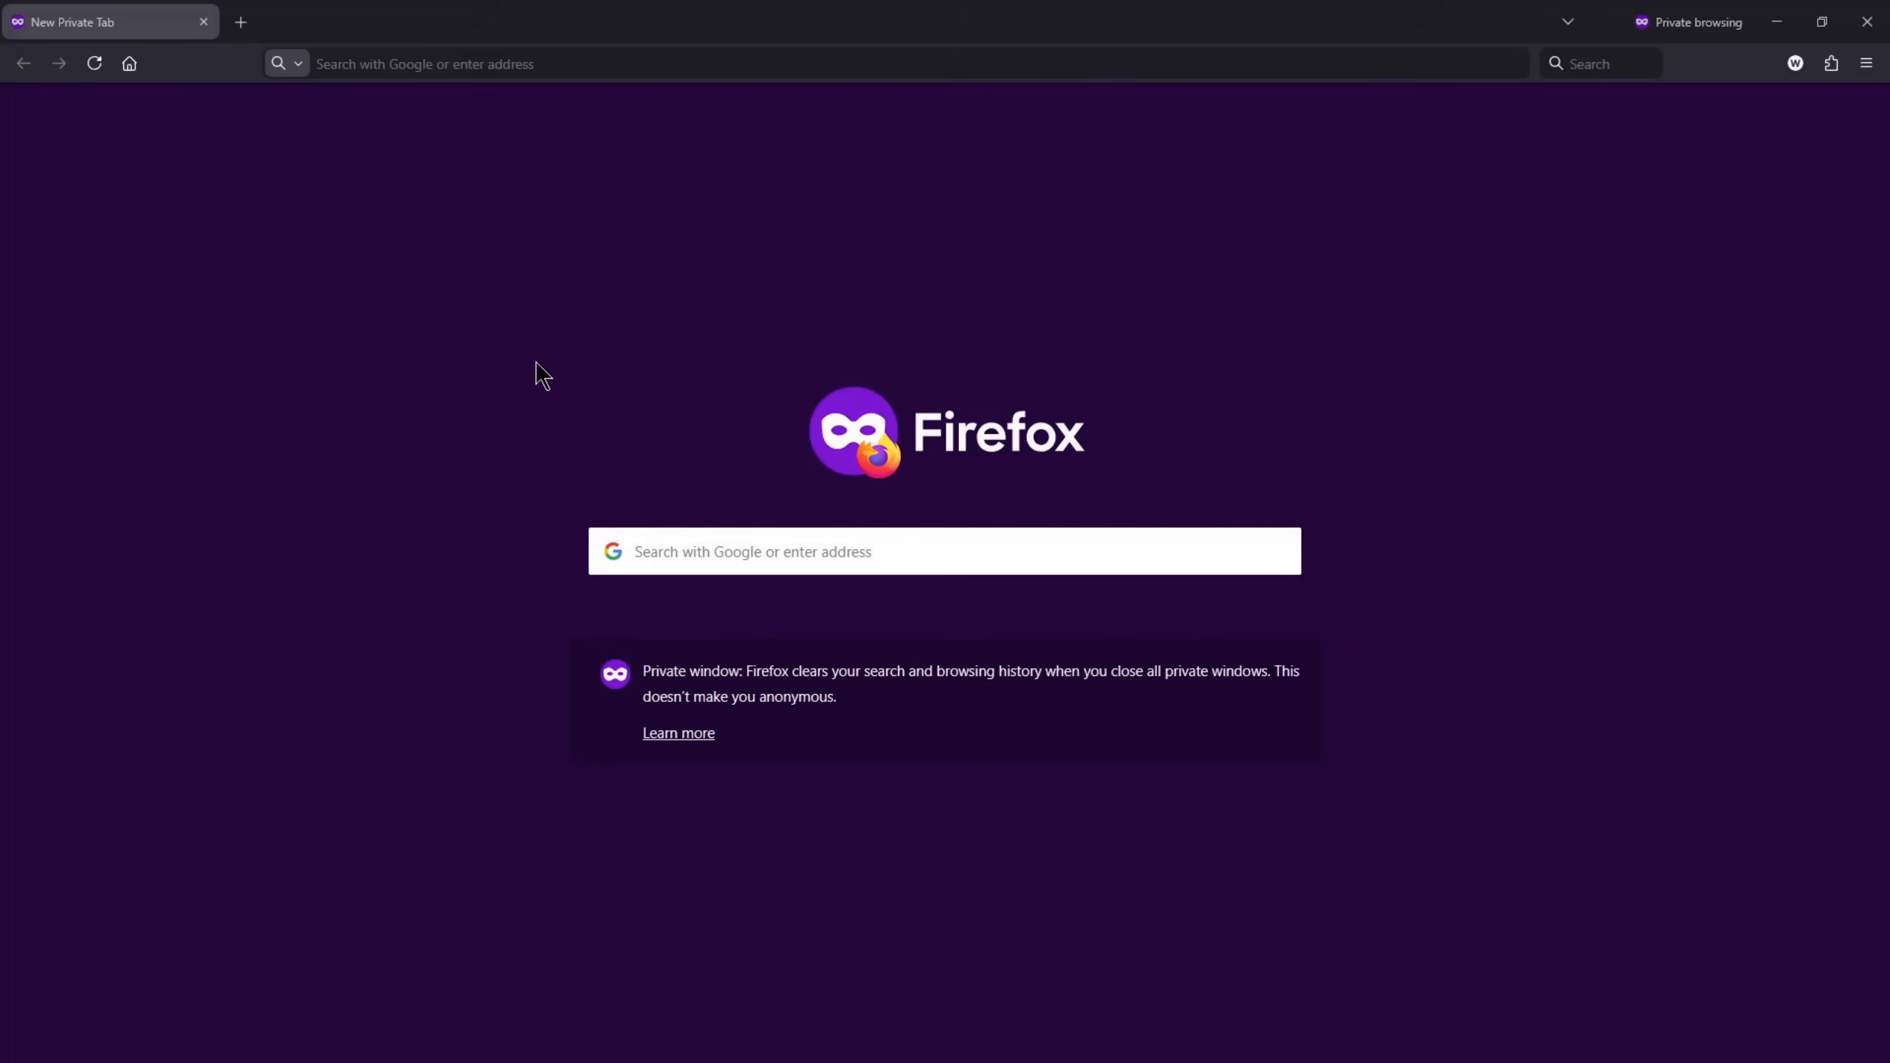
Open nginx.willyhomelab.eu in a private Firefox window and request a login code for the permitted user's e-mail address
{"action": "left_click", "coordinate": [469, 65]}
{"action": "type", "text": "nginx.willyhomelab.eu"}
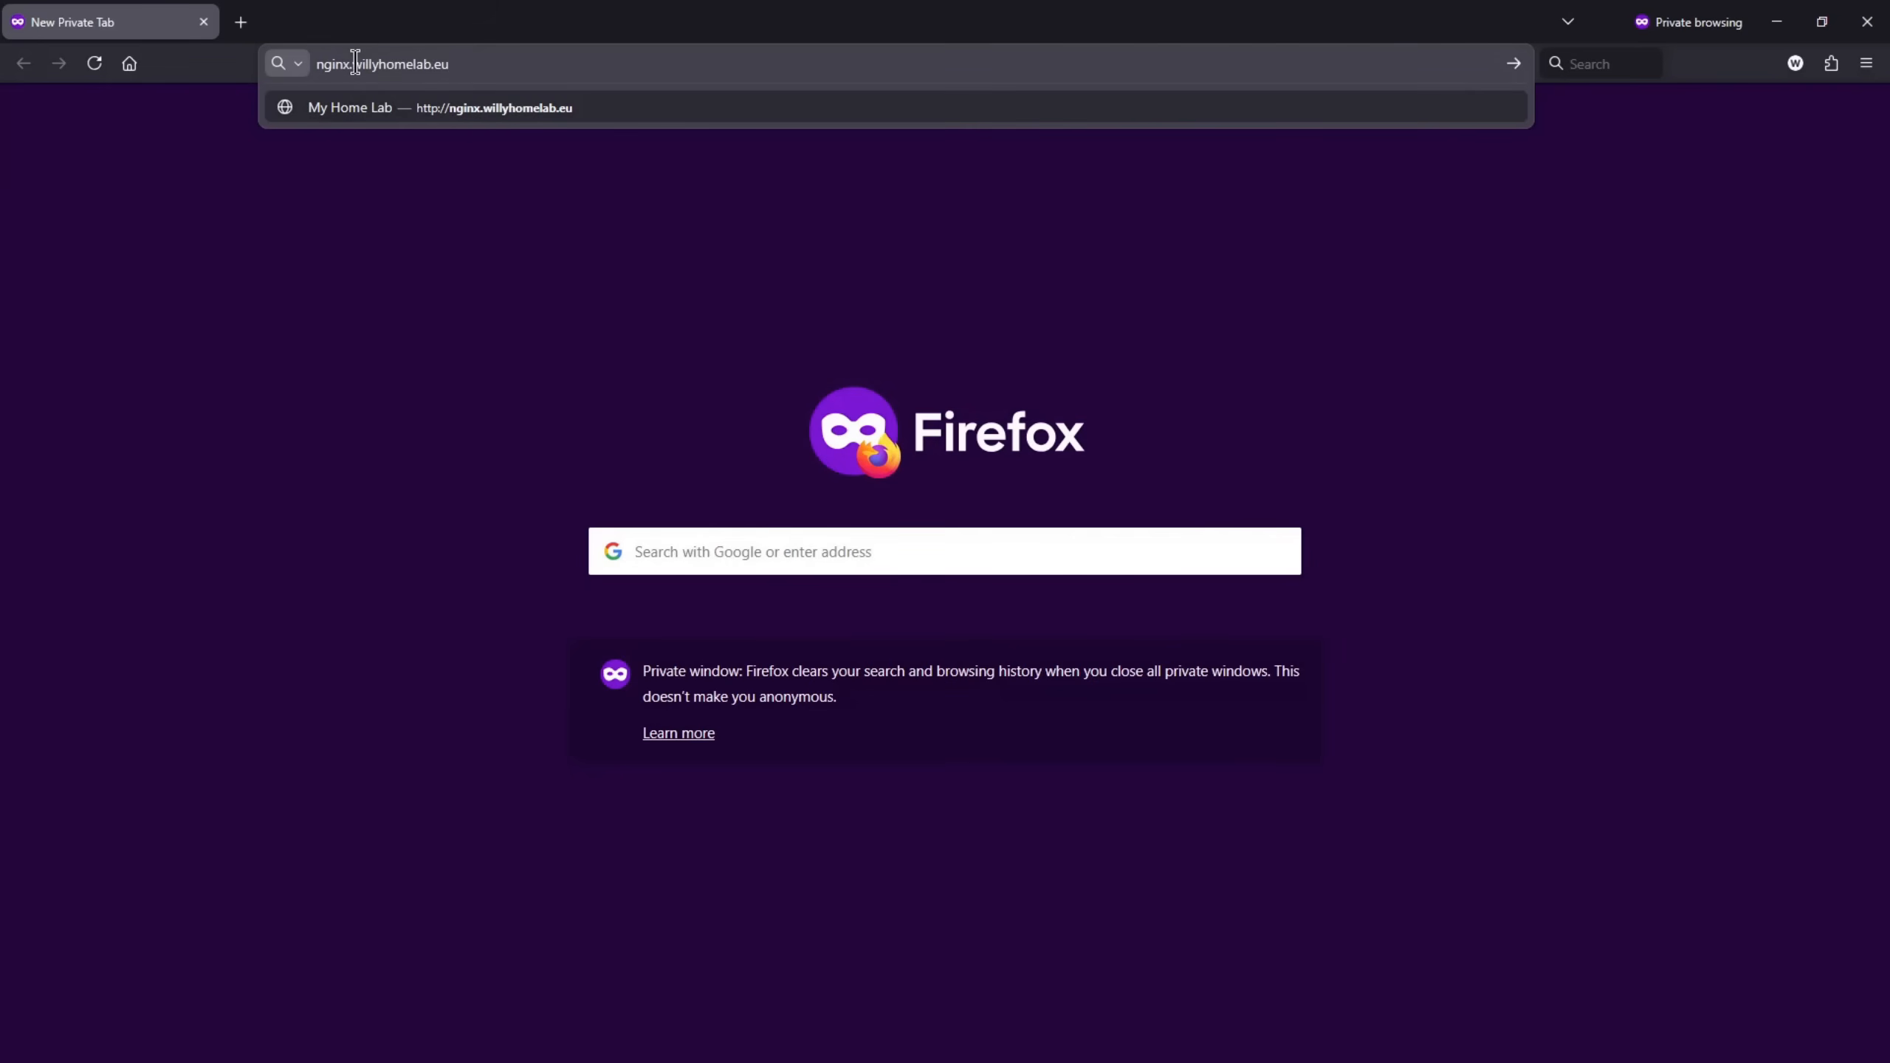
{"action": "key", "text": "Return"}
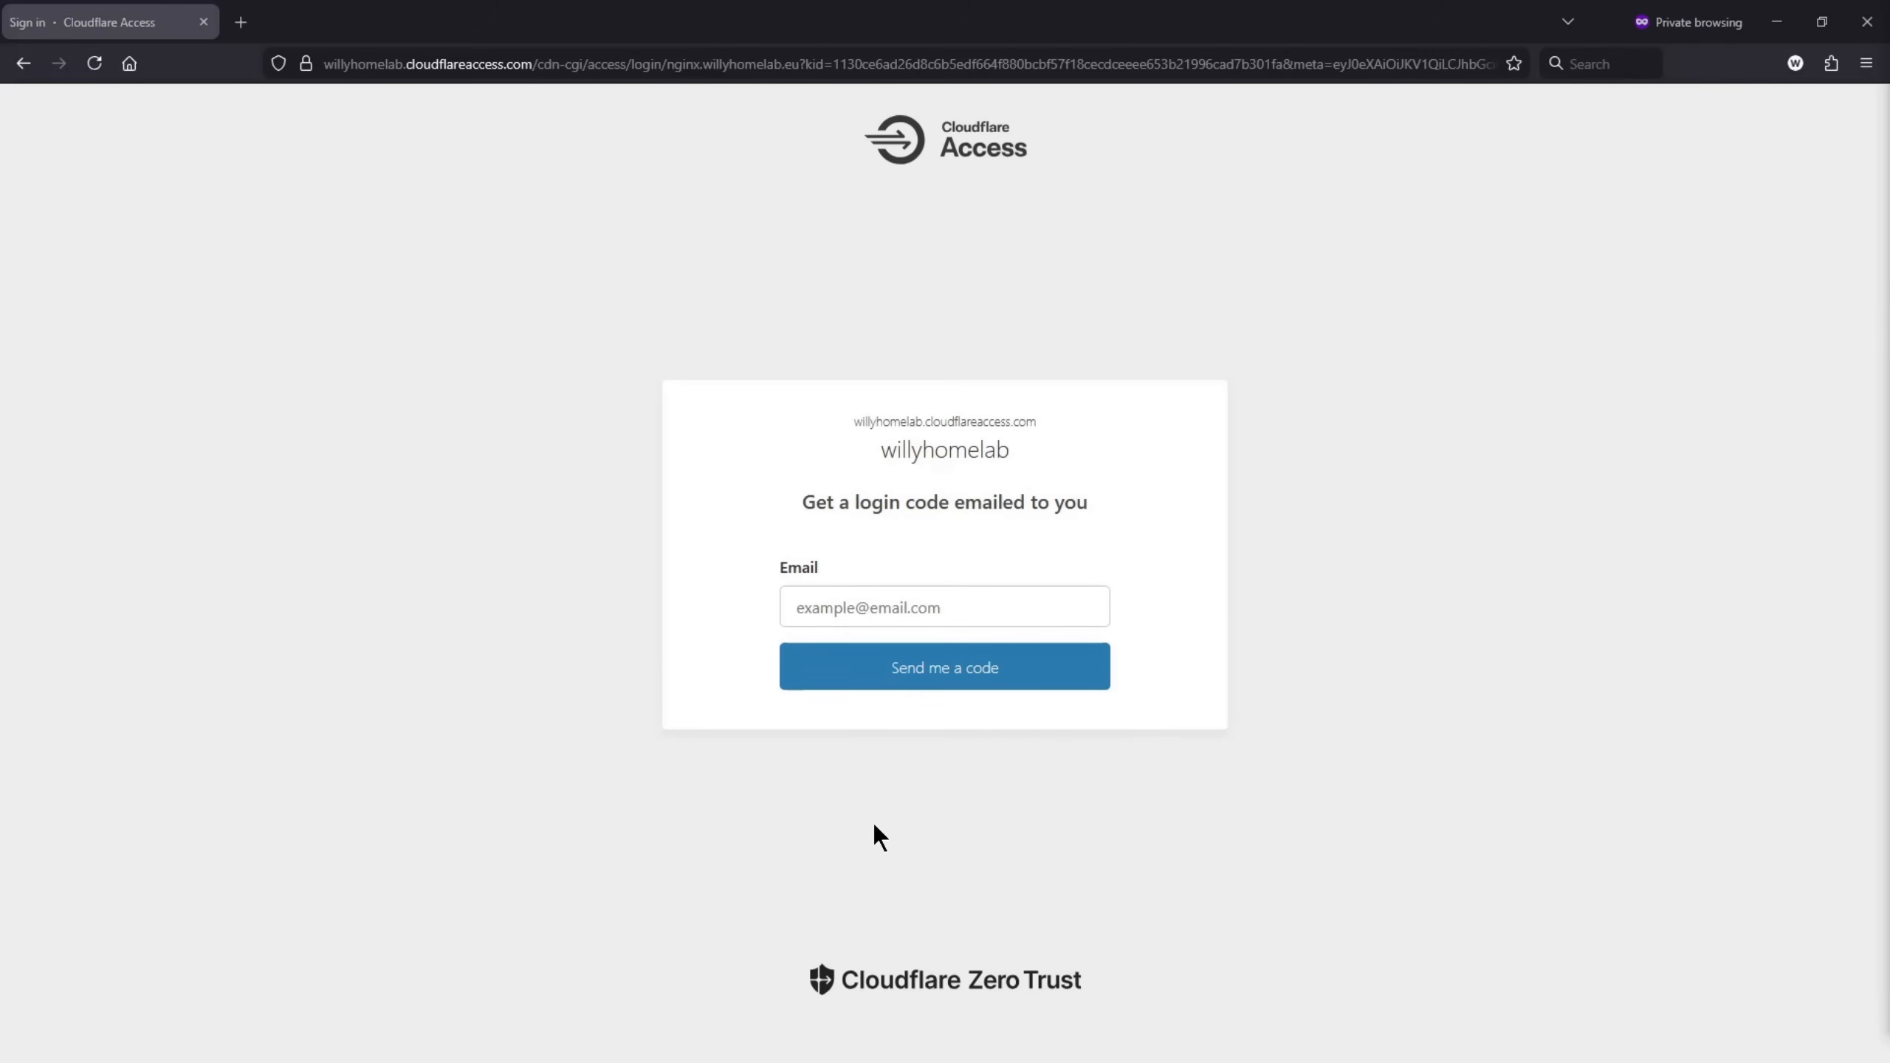
{"action": "key", "text": "ctrl+v"}
{"action": "left_click", "coordinate": [940, 679]}
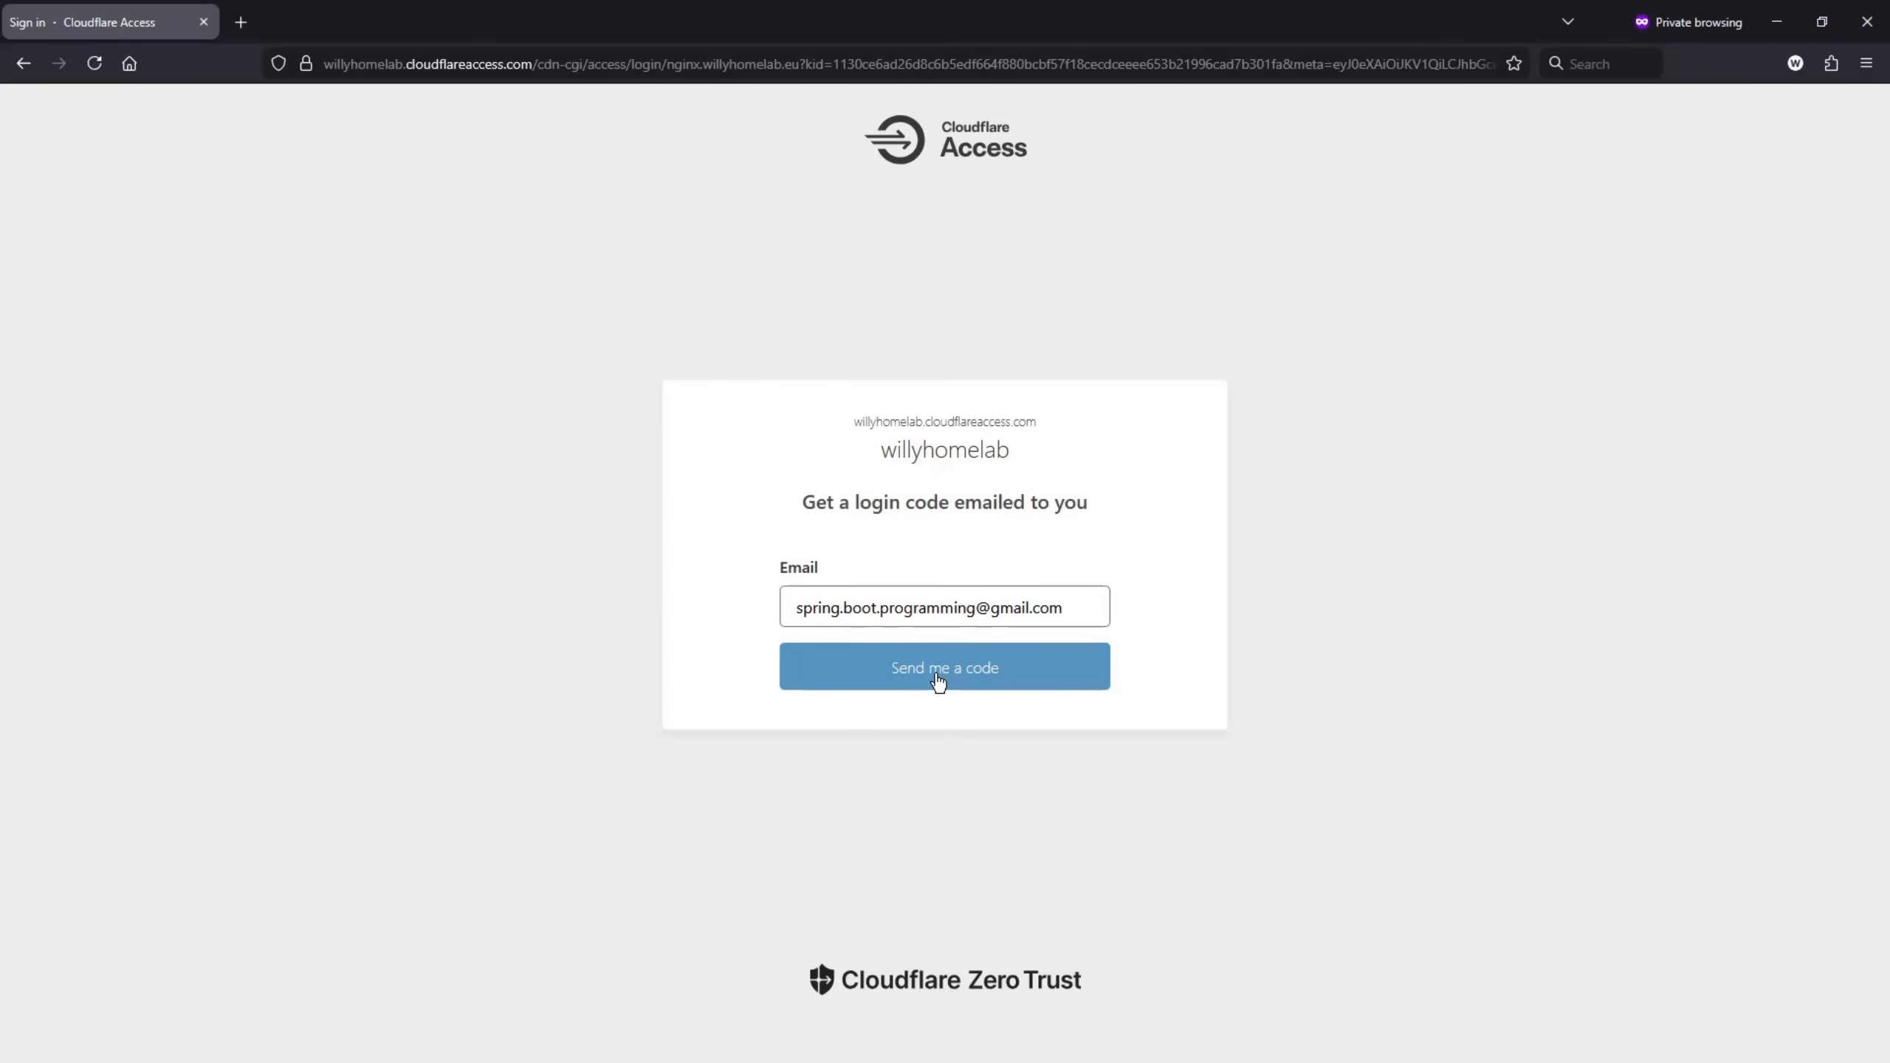
{"action": "left_click", "coordinate": [939, 679]}
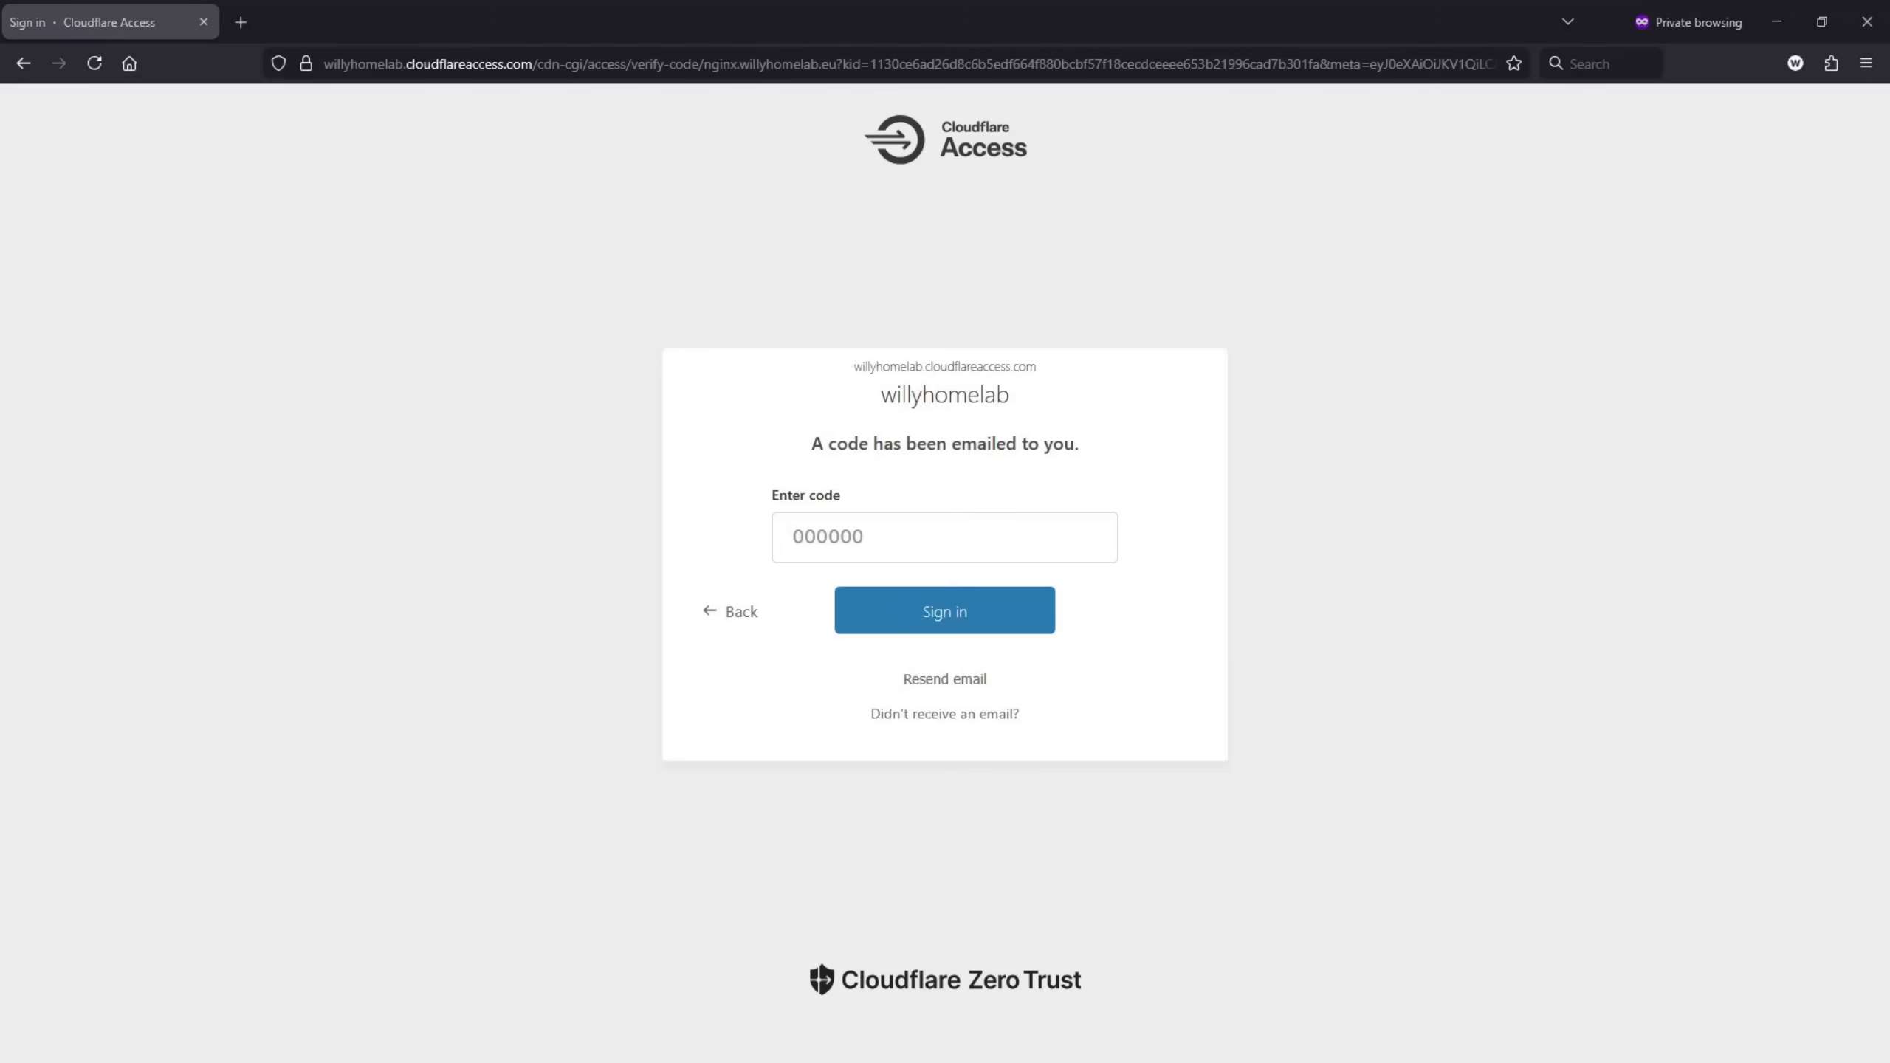
Copy the login code from the Cloudflare Access e-mail, enter it in the sign-in page's code field, and sign in
{"action": "left_click_drag", "start_coordinate": [1889, 214], "coordinate": [1150, 137]}
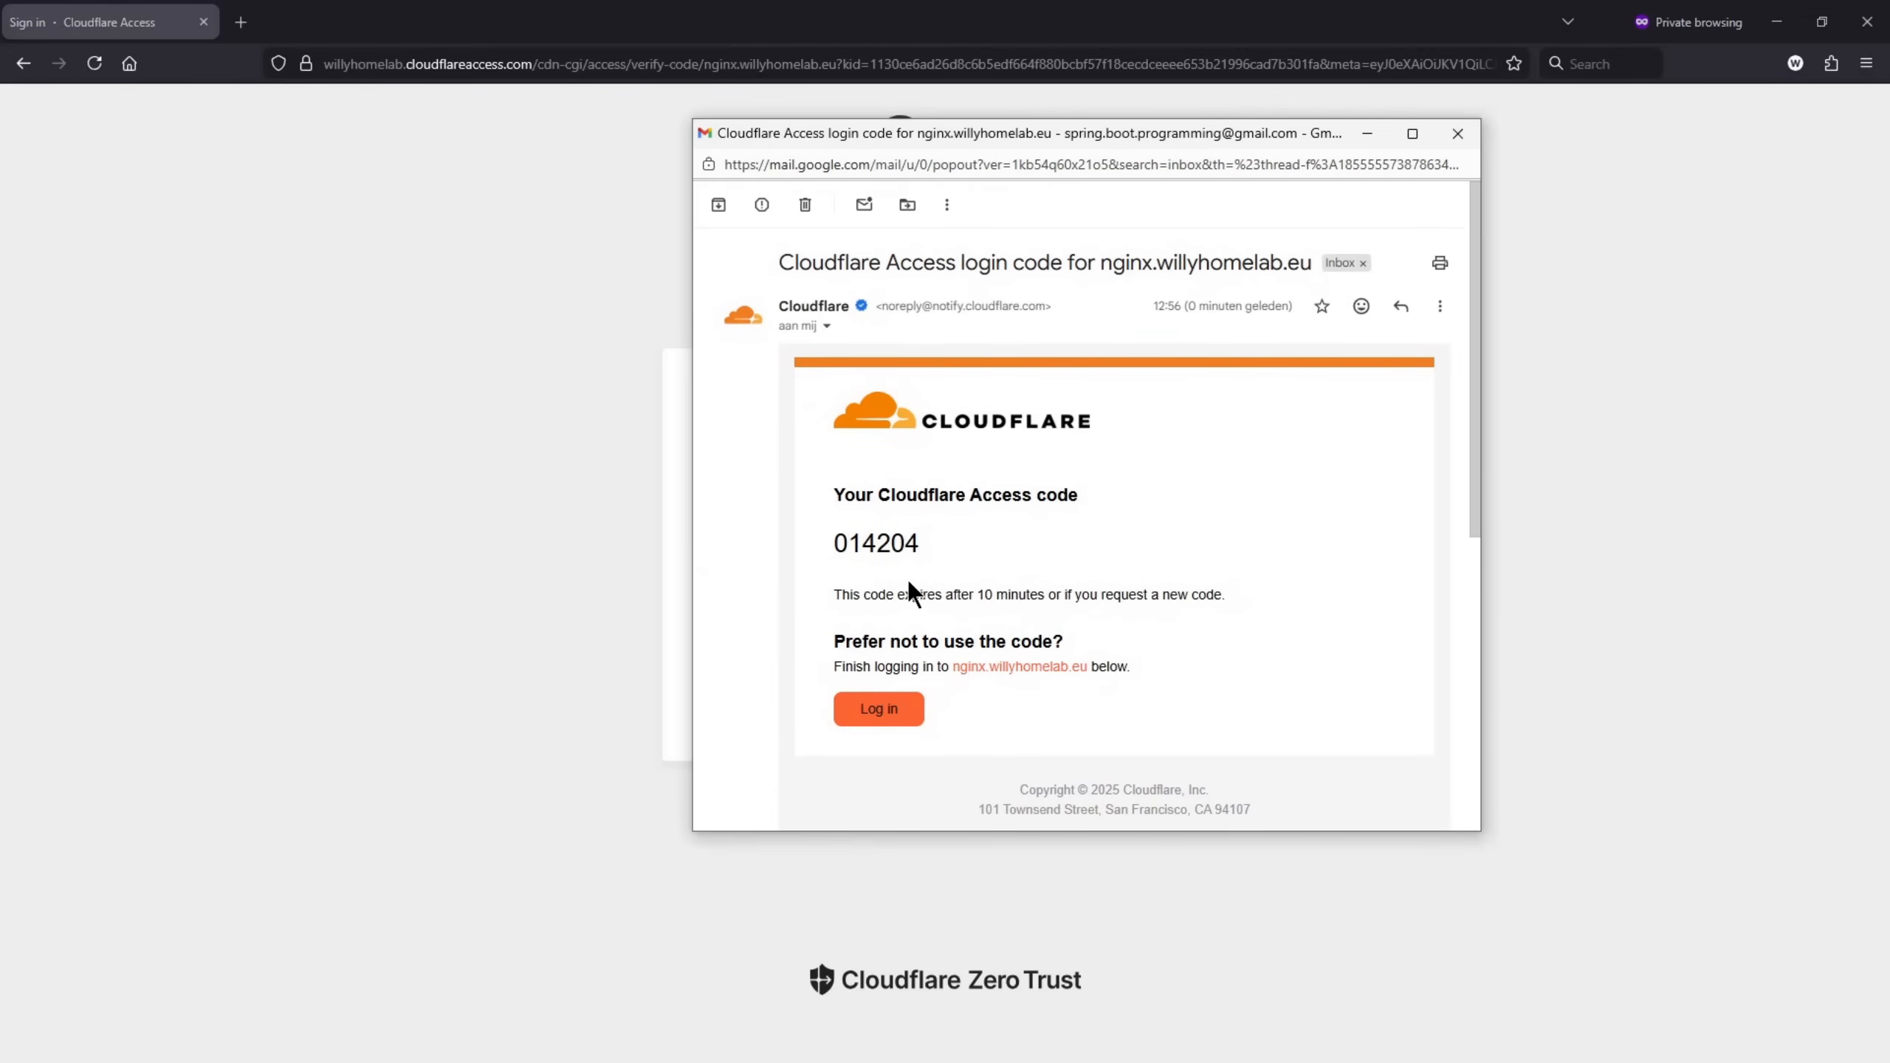
{"action": "left_click_drag", "start_coordinate": [837, 542], "coordinate": [922, 542]}
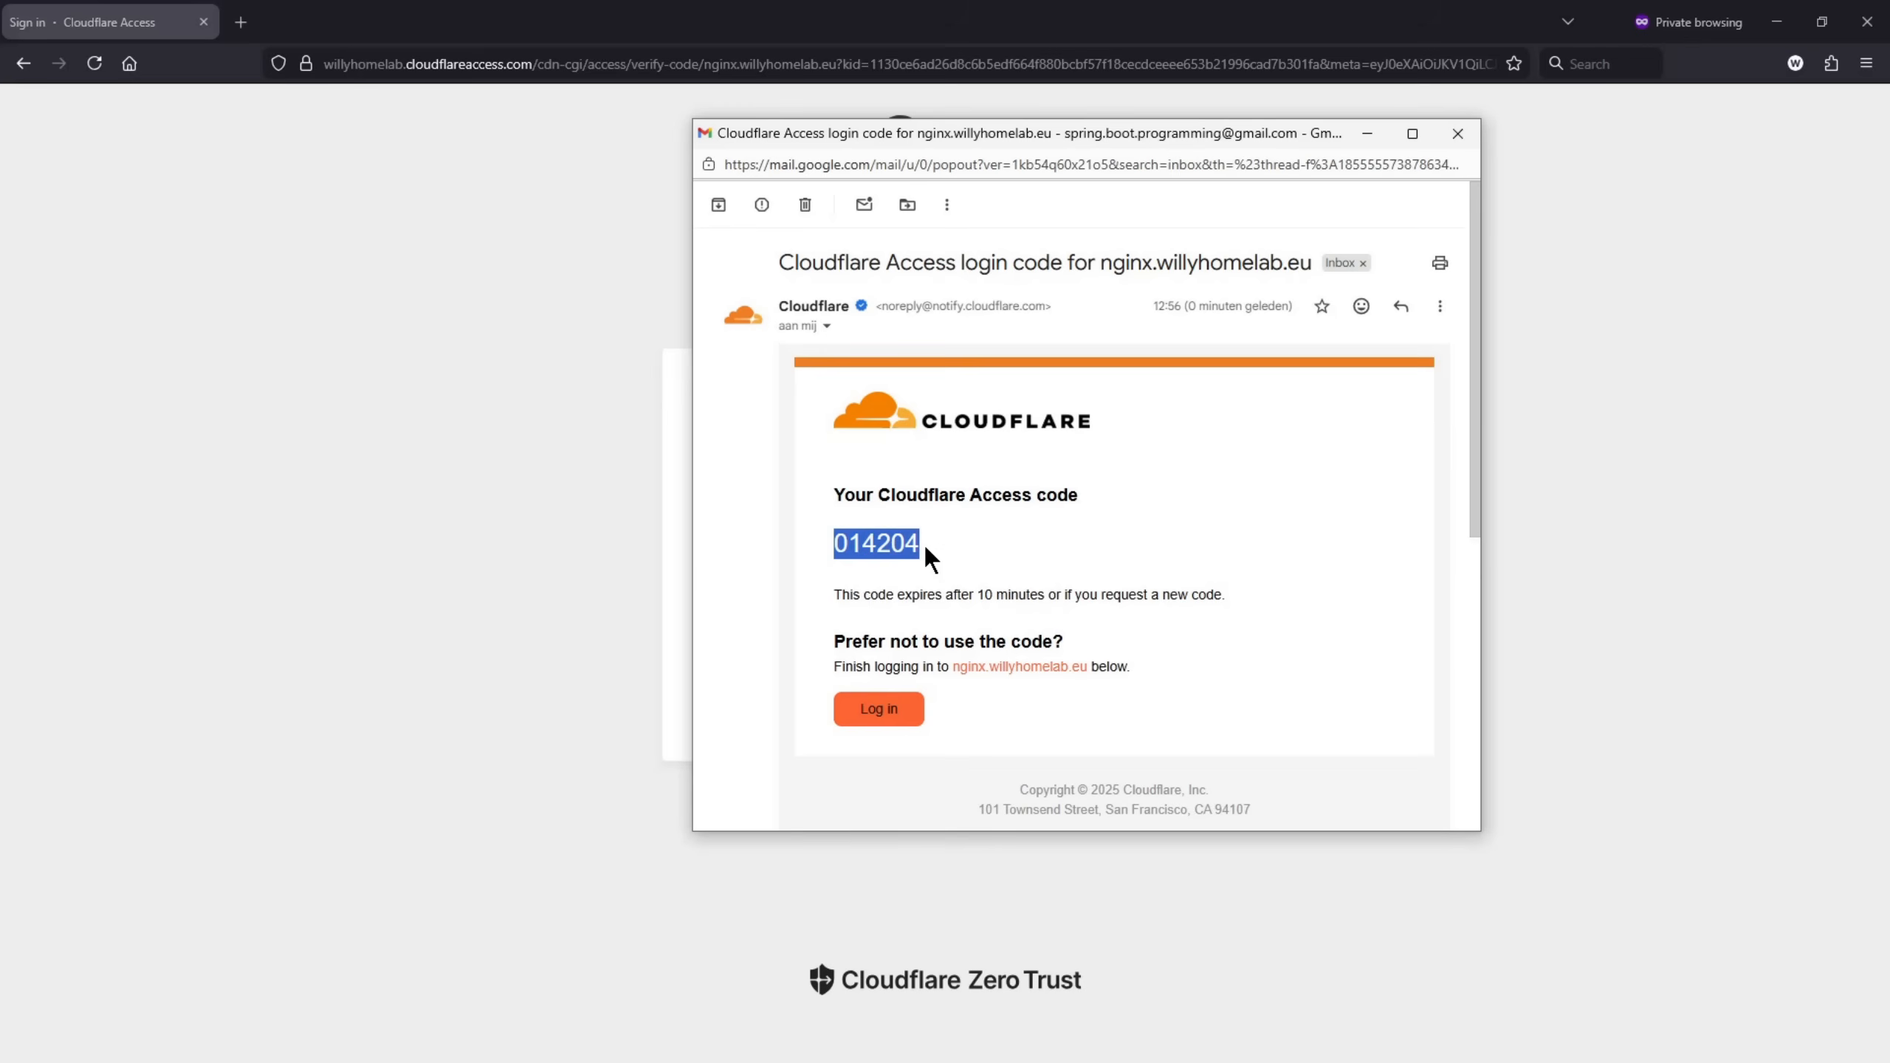
{"action": "key", "text": "ctrl+c"}
{"action": "left_click", "coordinate": [1372, 134]}
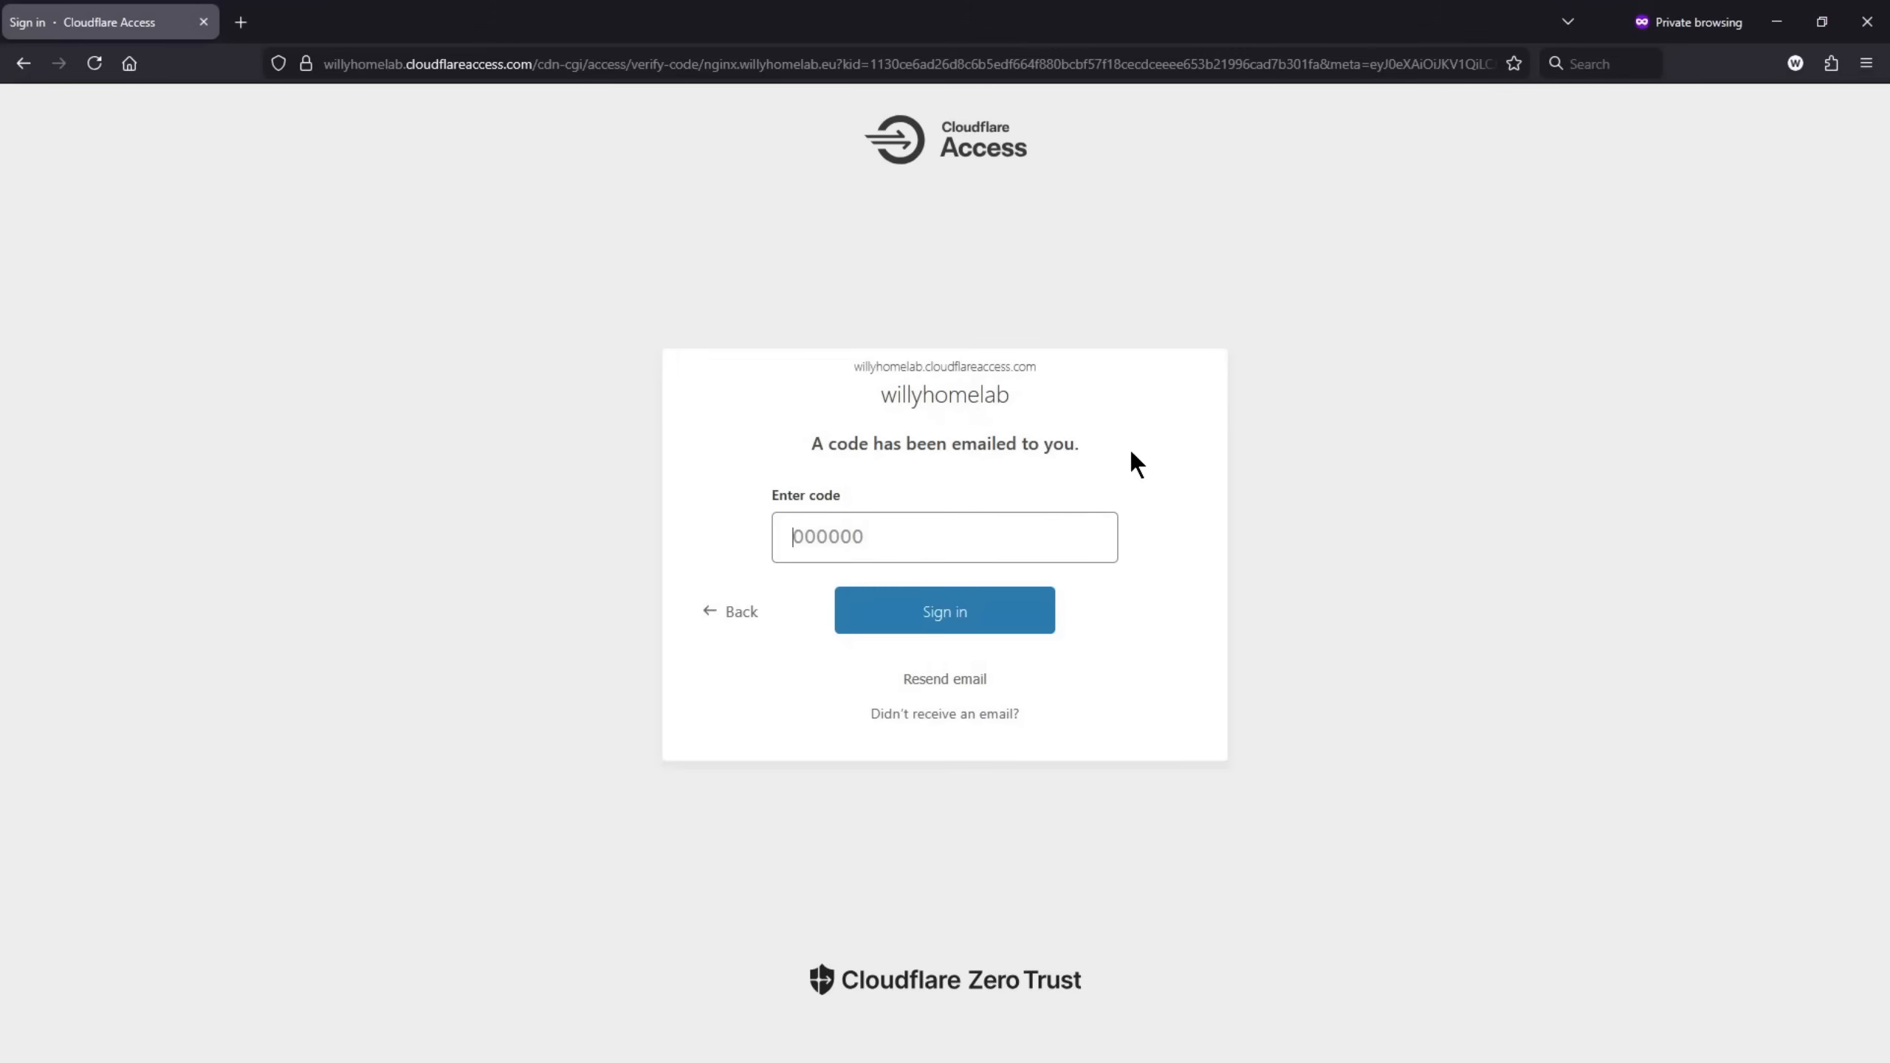
{"action": "key", "text": "ctrl+v"}
{"action": "left_click", "coordinate": [958, 609]}
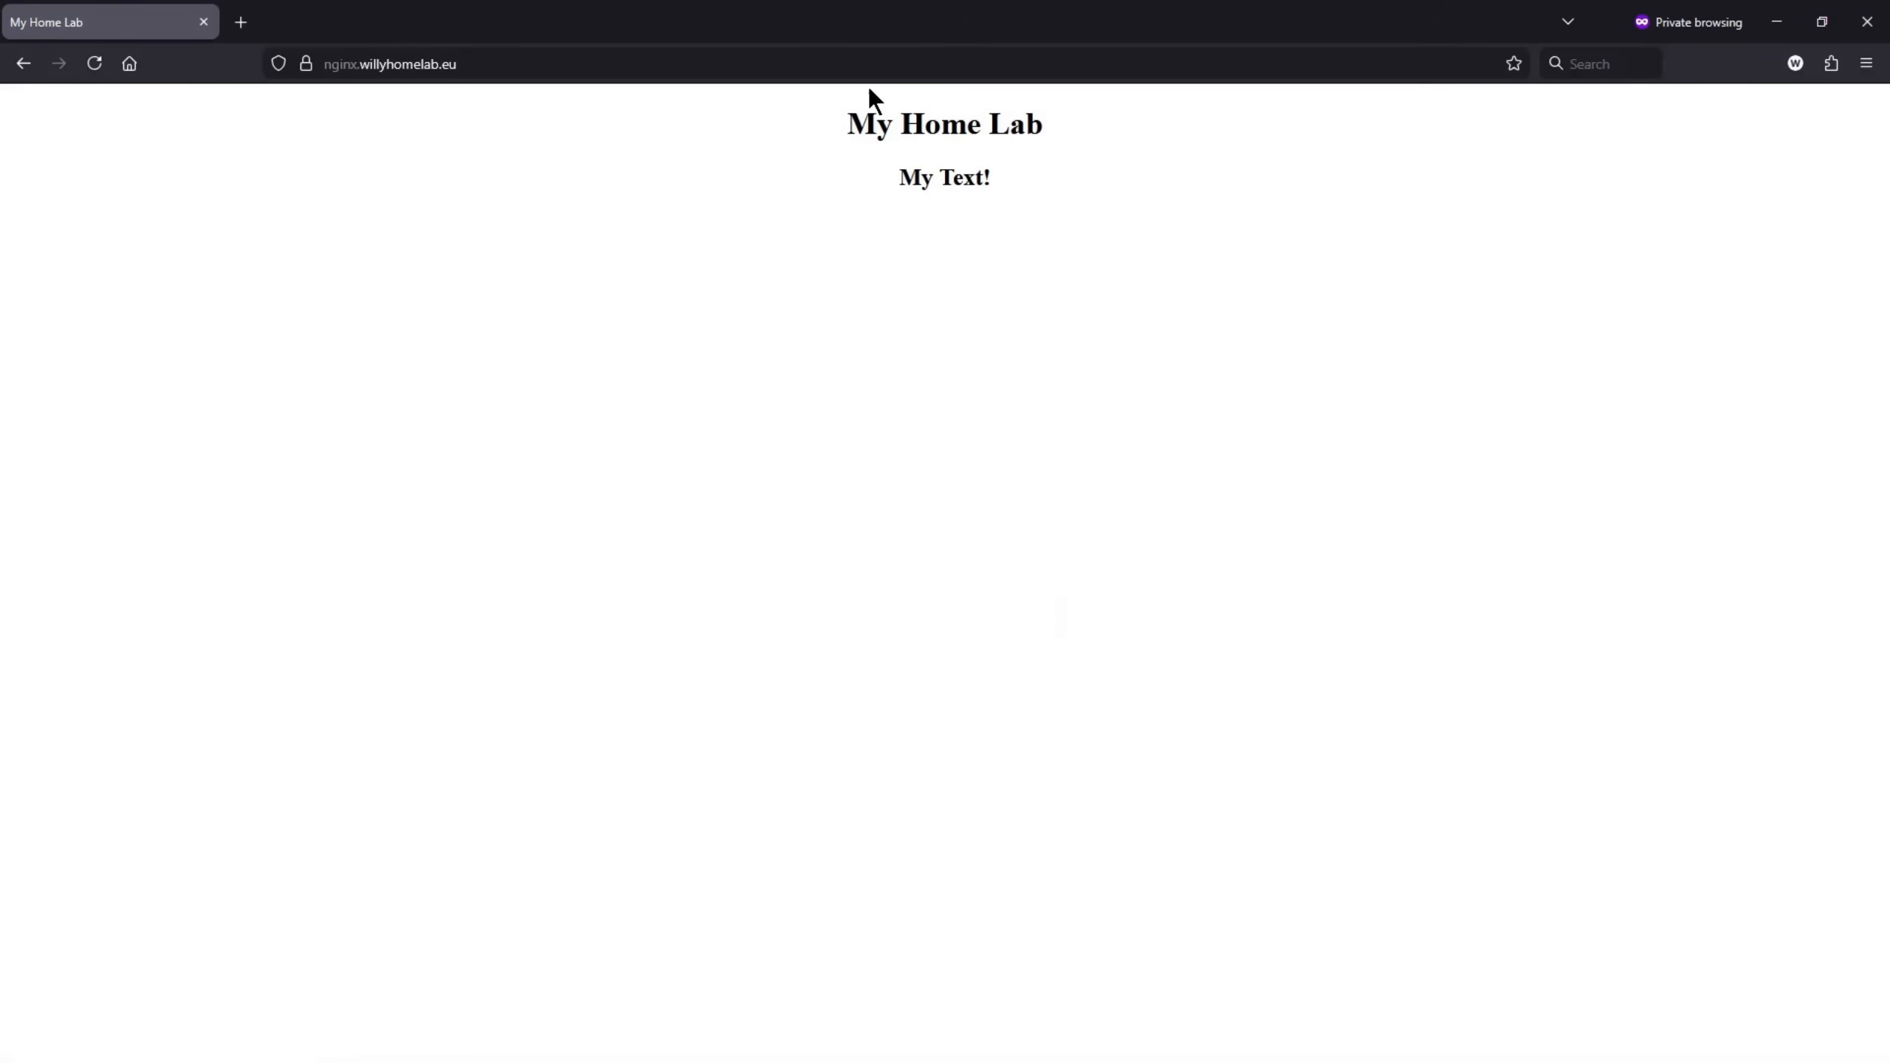